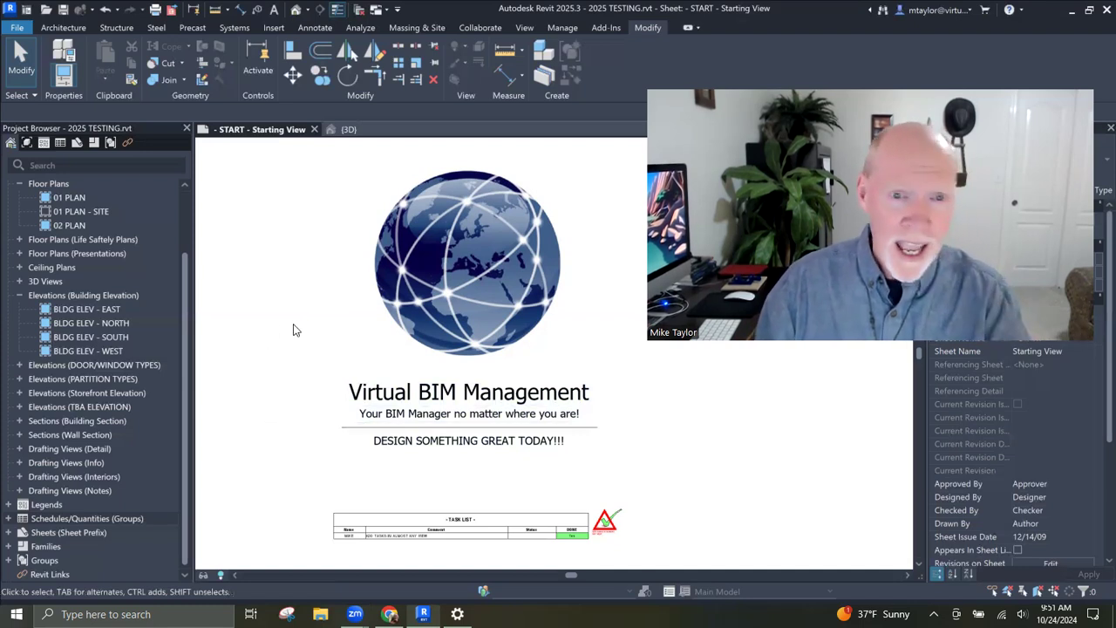
Step: Open the 01 PLAN floor plan and go to the BLDG ELEV - SOUTH view from its elevation marker below the building
click(348, 129)
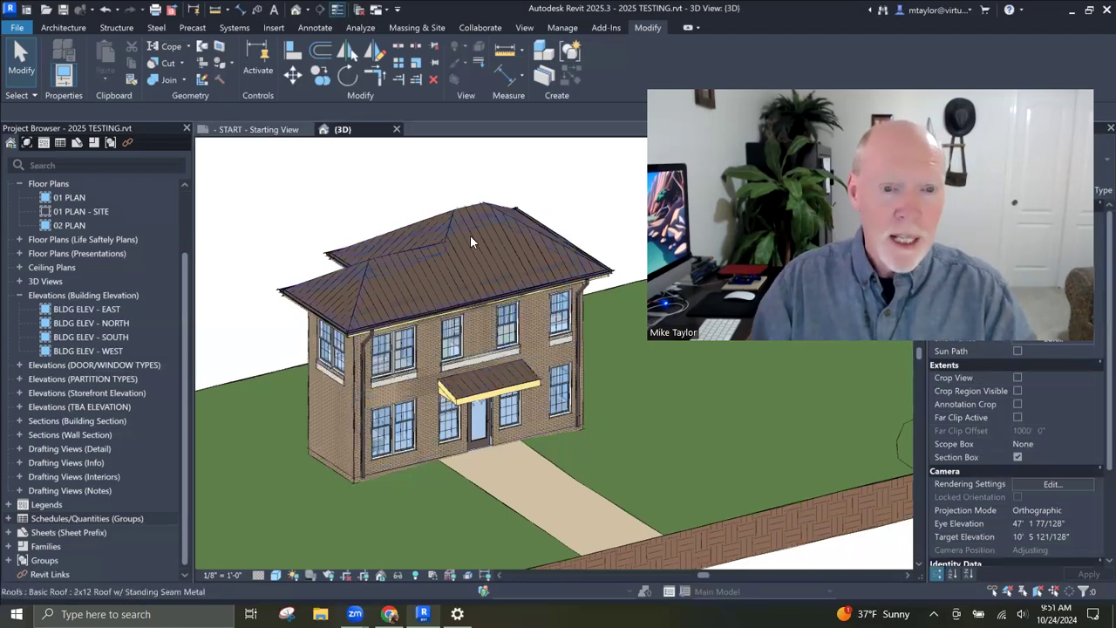
click(77, 198)
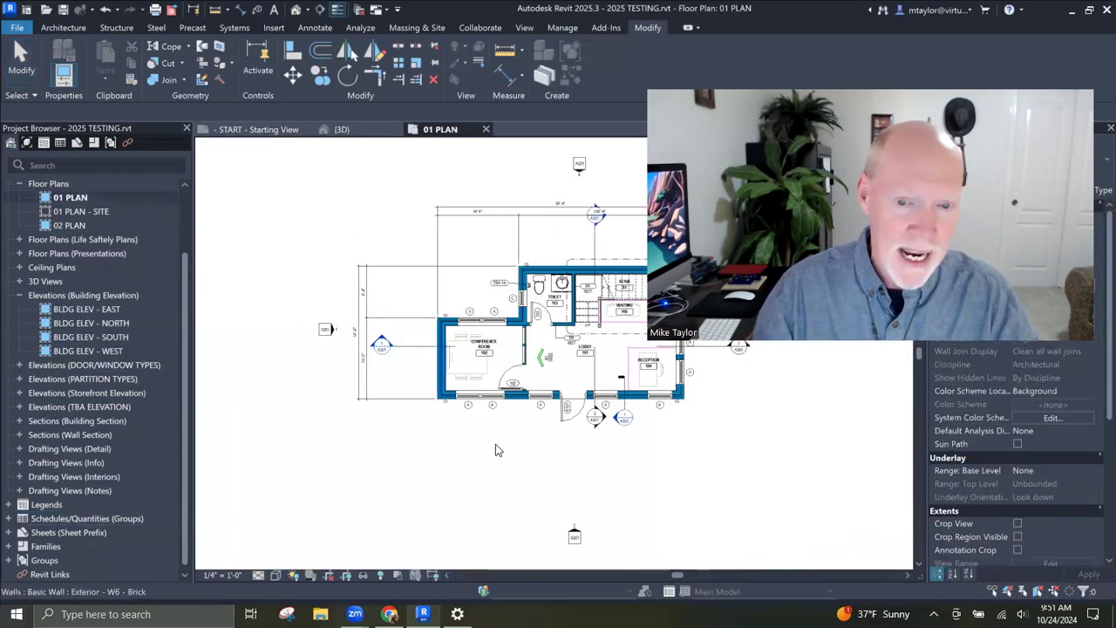
middle_drag(479, 435, 385, 410)
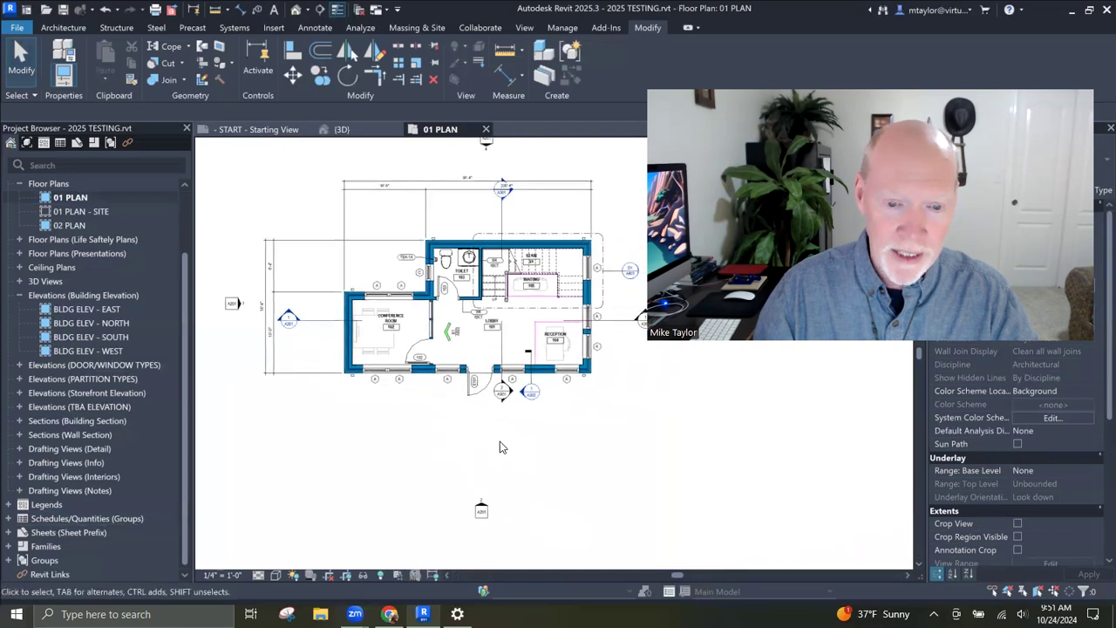
double_click(481, 505)
middle_drag(528, 393, 336, 346)
scroll(601, 403, up, 1)
scroll(601, 403, up, 1)
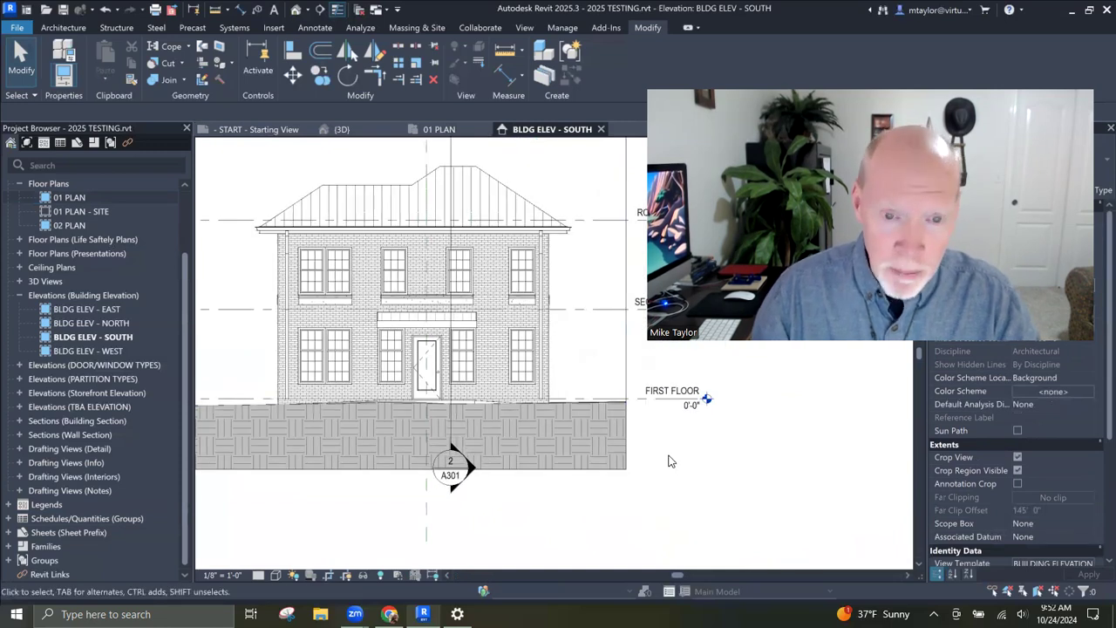
middle_drag(670, 461, 670, 484)
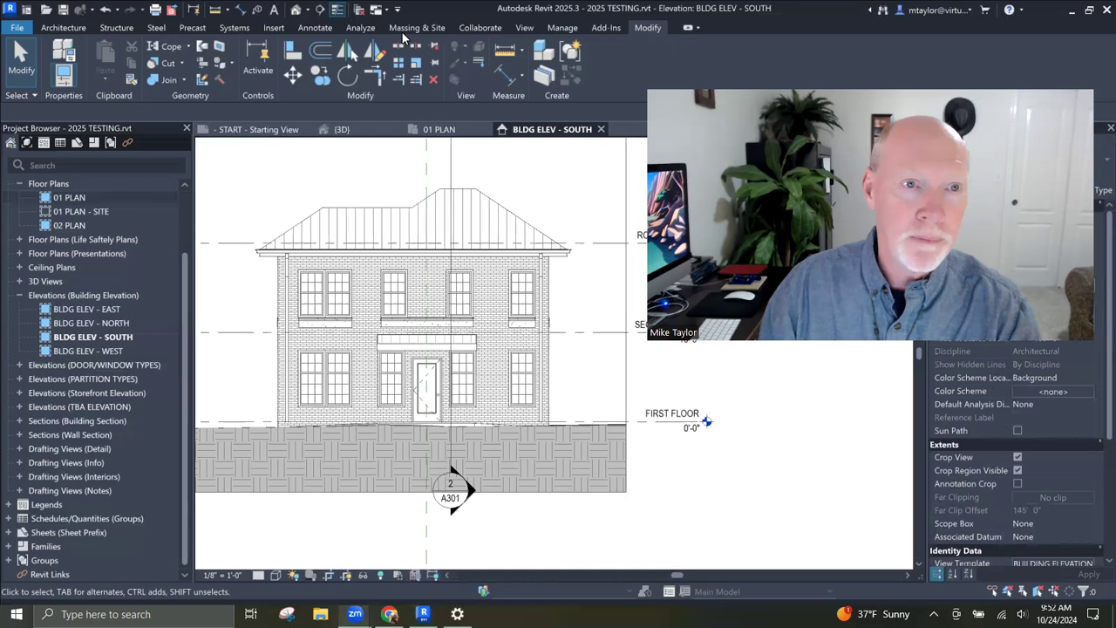
Step: Toggle Thin Lines to compare line displays, leaving it off so the south elevation shows true line weights
click(342, 10)
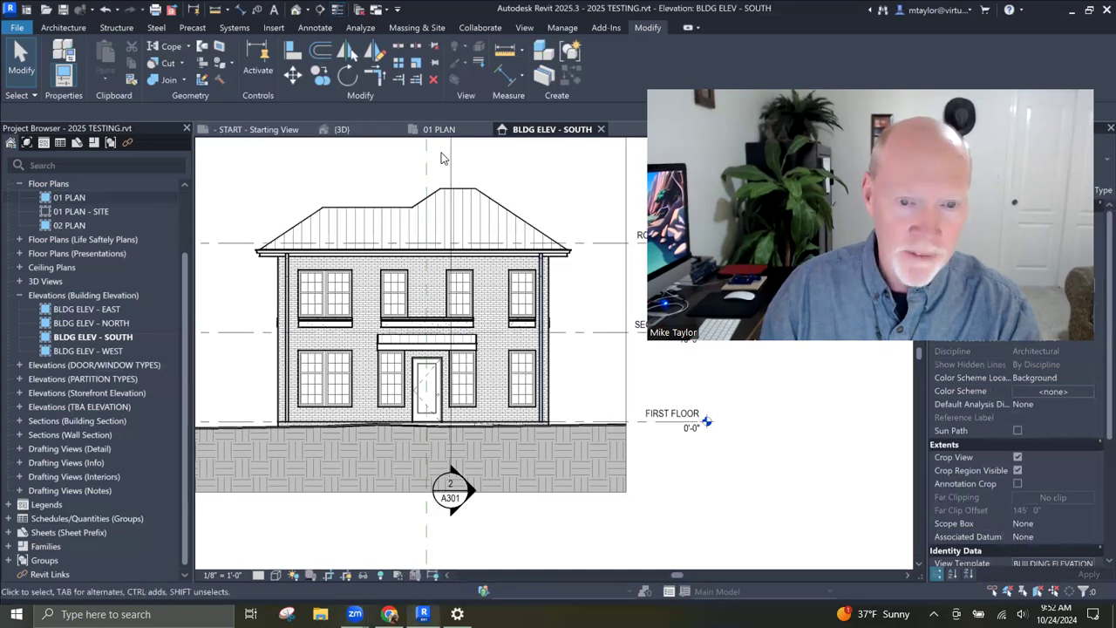
click(336, 10)
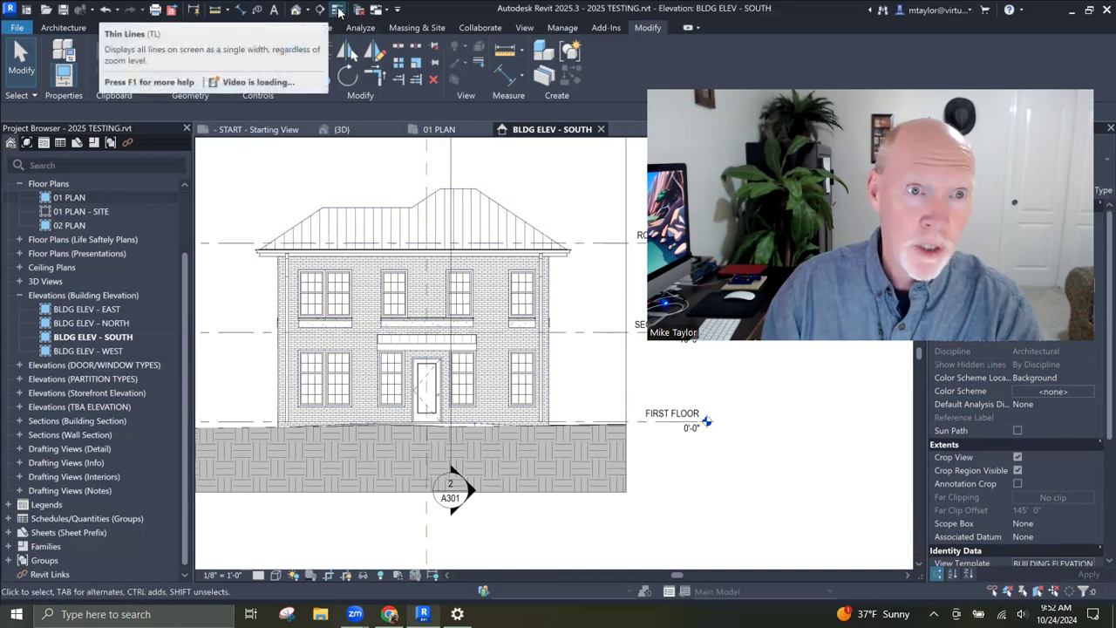
click(338, 12)
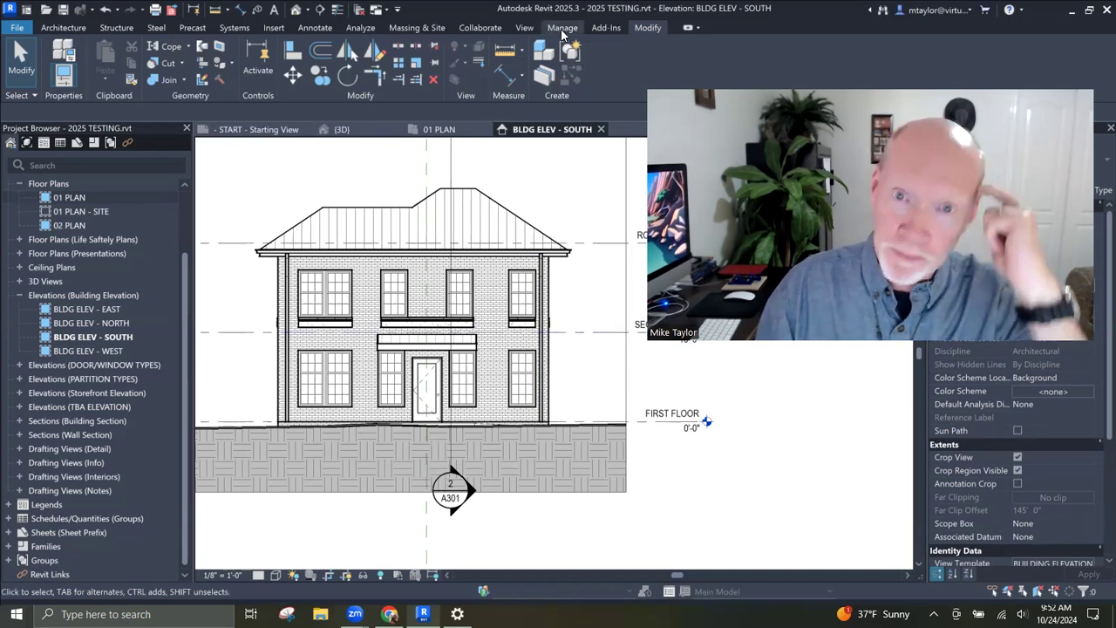
click(315, 27)
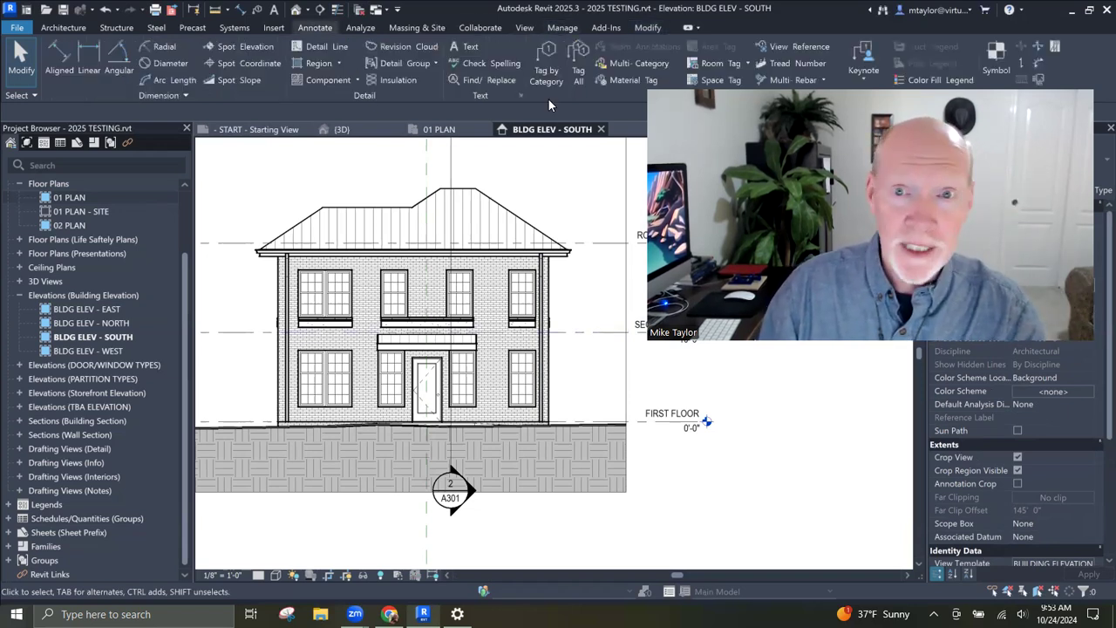
click(622, 80)
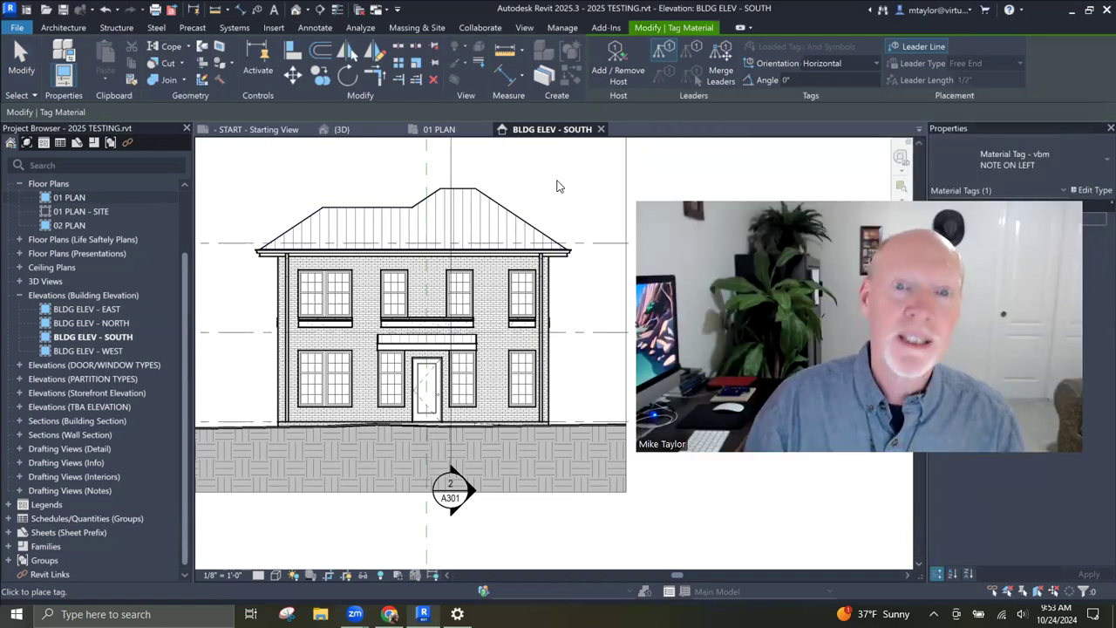
key(Escape)
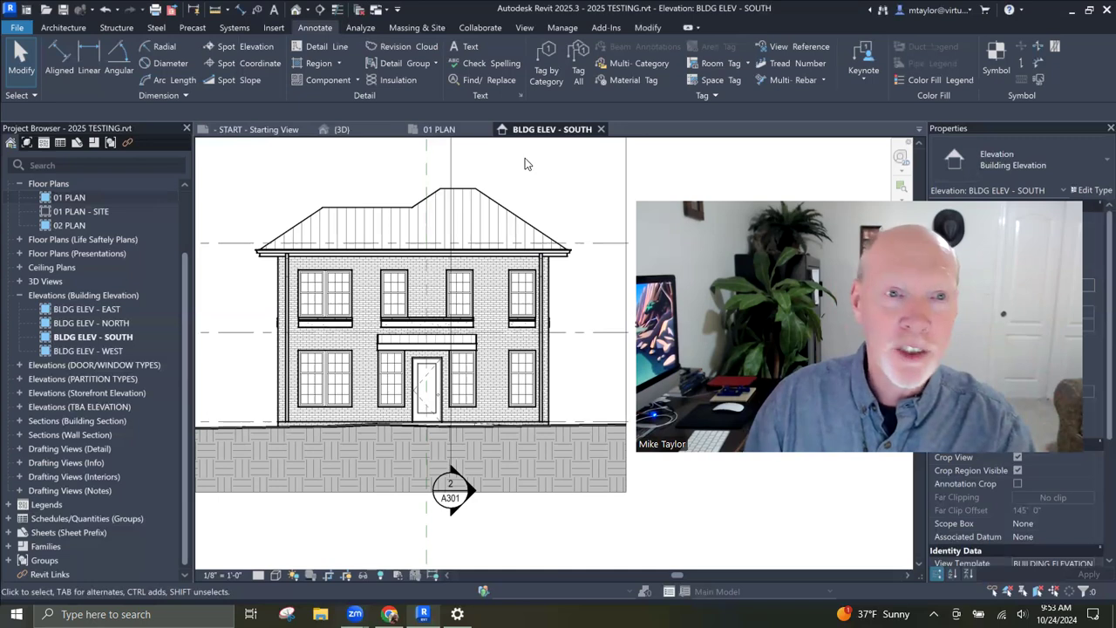
Step: Open the Autodesk family library for loading, clear the existing search term and show the families as thumbnails
click(276, 28)
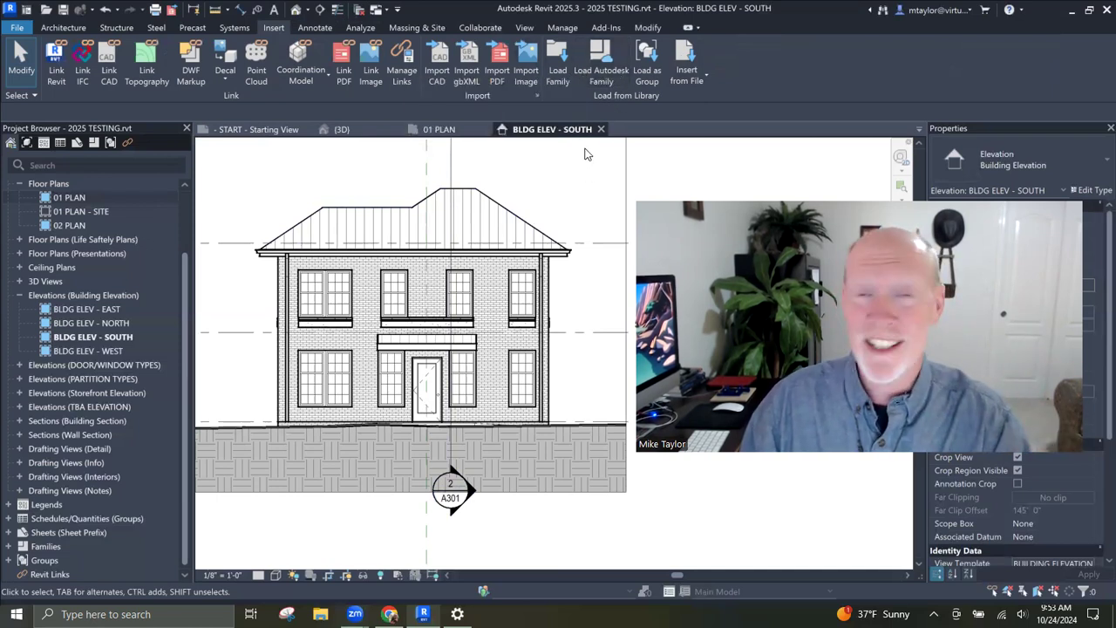
click(605, 70)
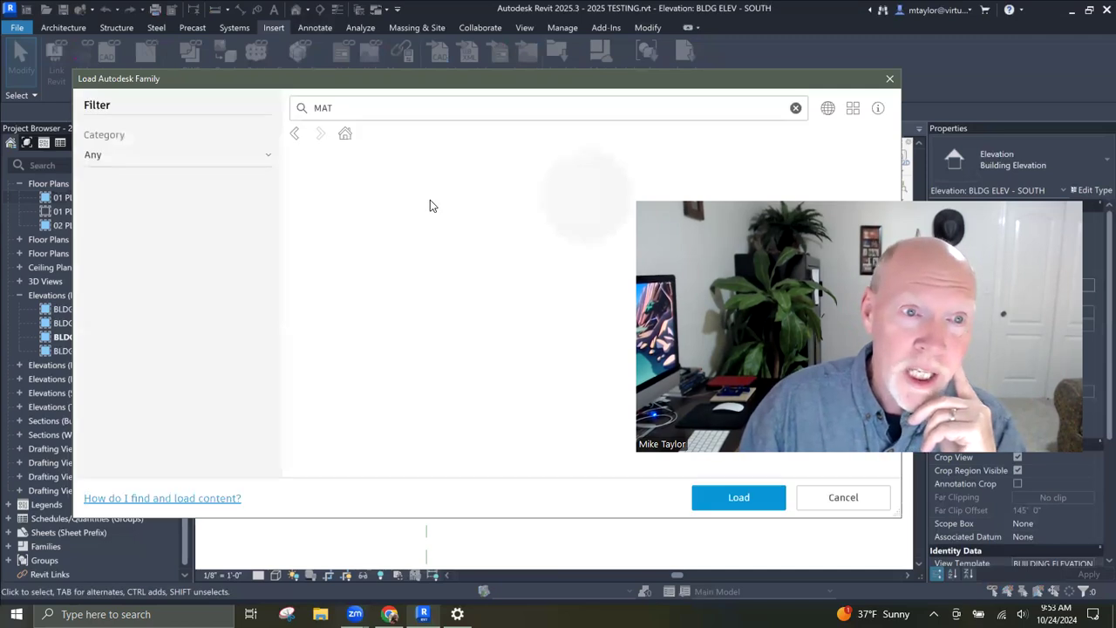
click(361, 107)
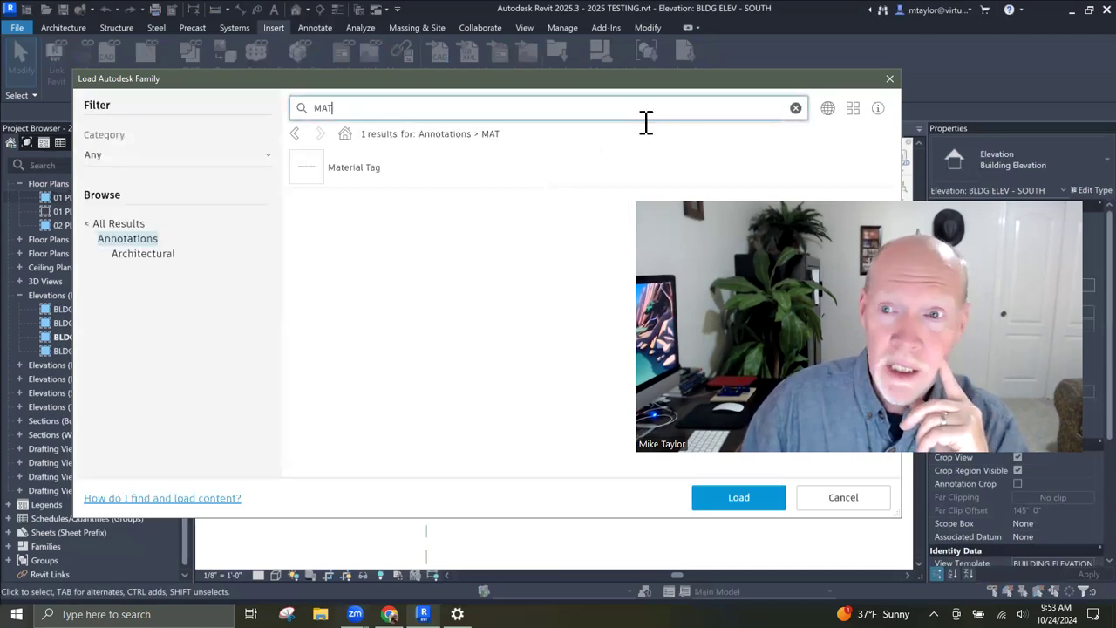
click(795, 108)
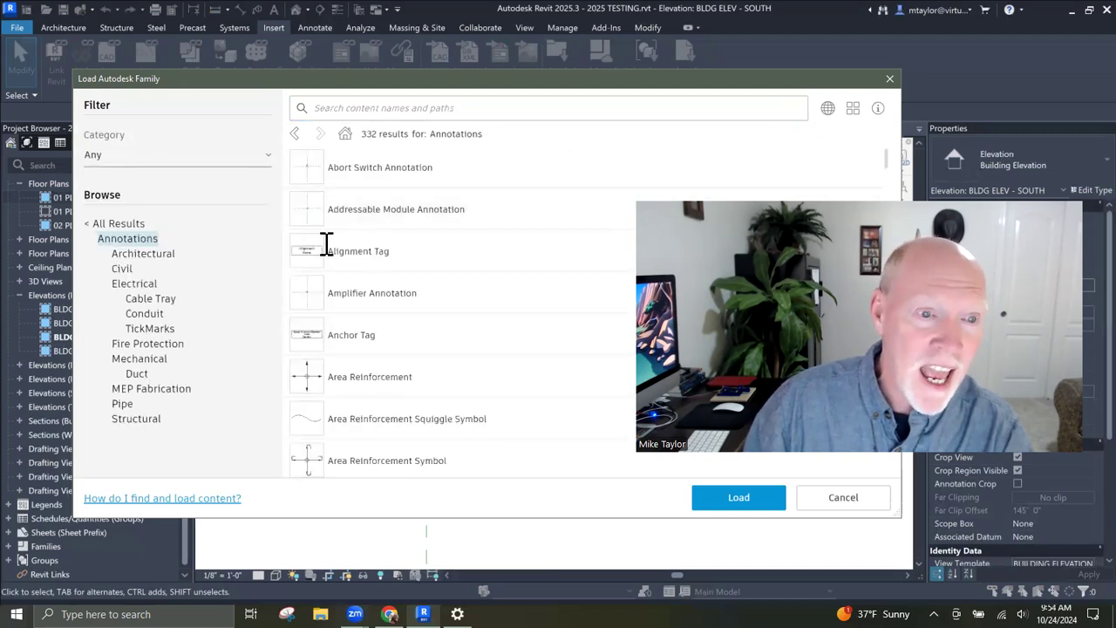
click(854, 109)
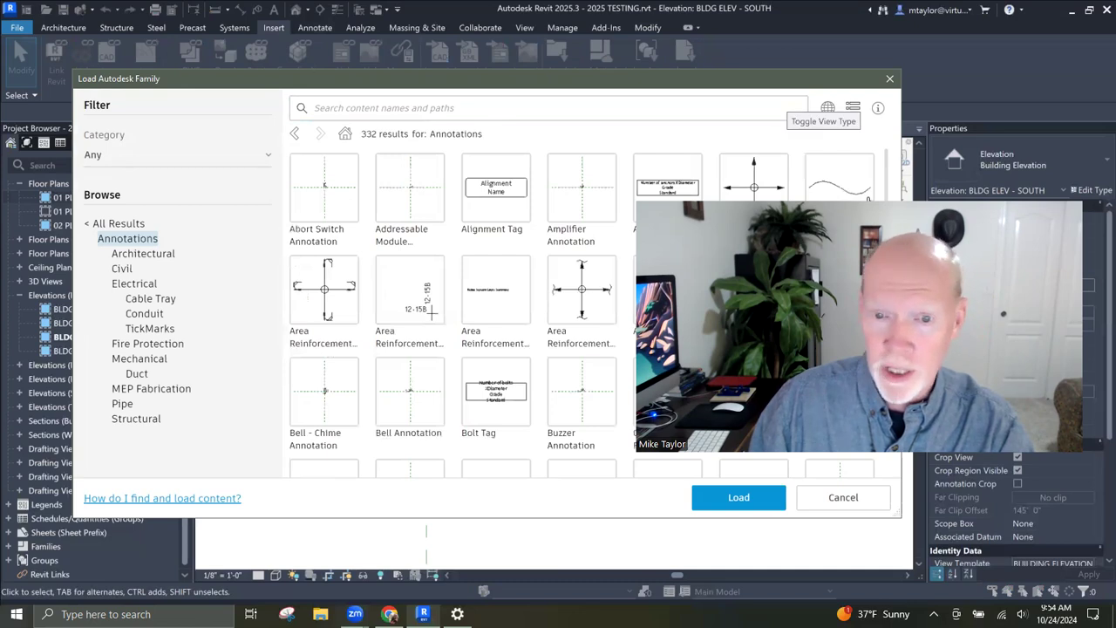
Step: Look through the complete list of family categories in the library, then return to the Annotations category
click(143, 224)
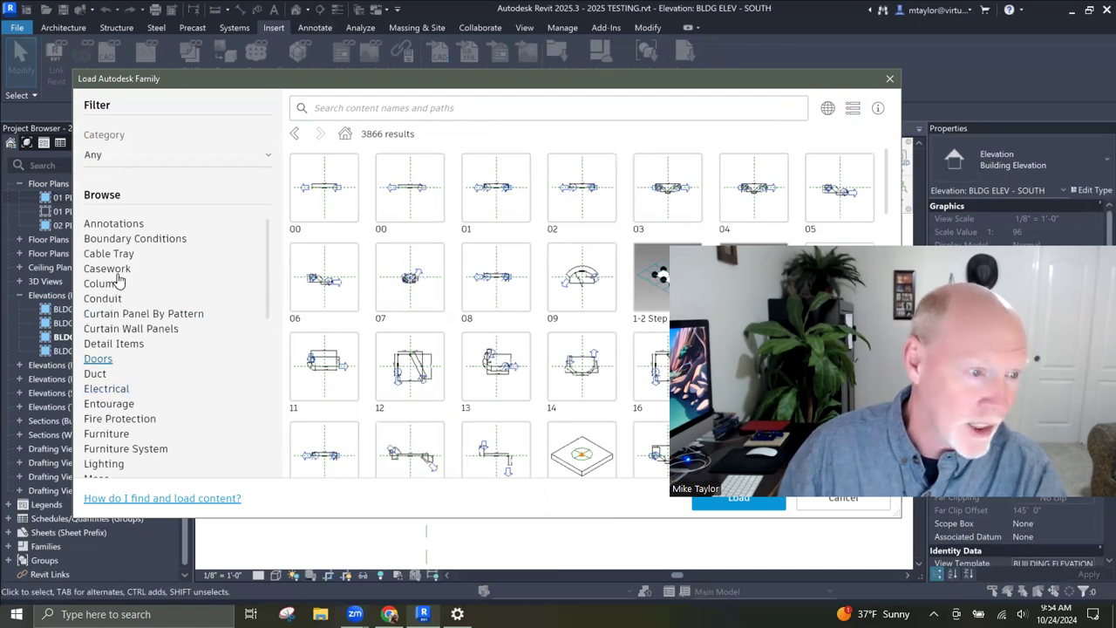
scroll(146, 324, down, 2)
scroll(146, 331, down, 8)
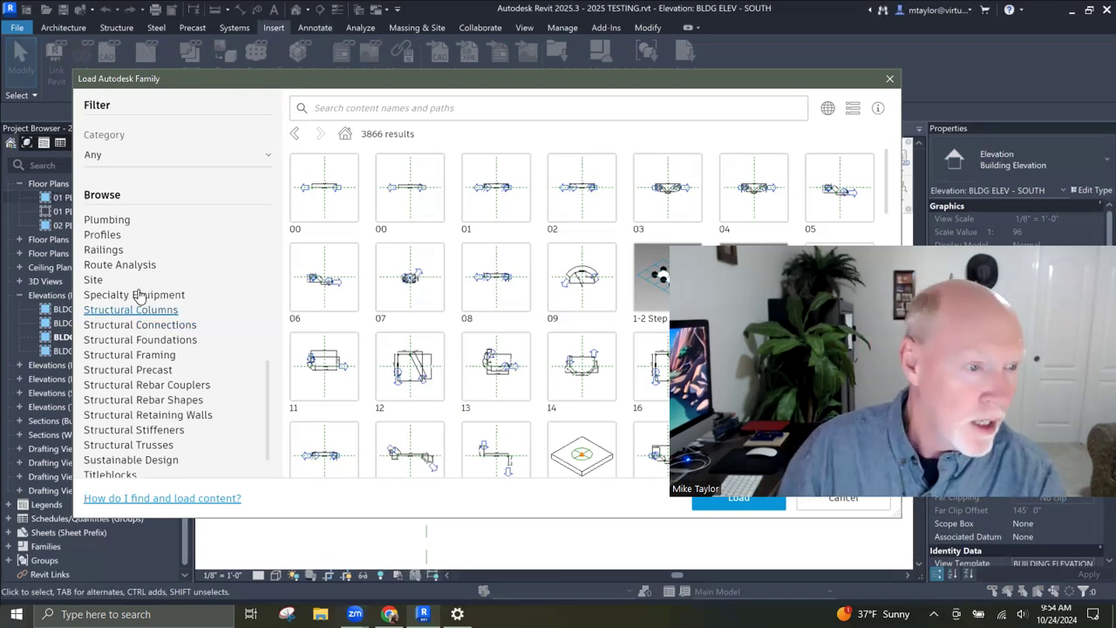
scroll(139, 292, up, 8)
scroll(133, 292, up, 3)
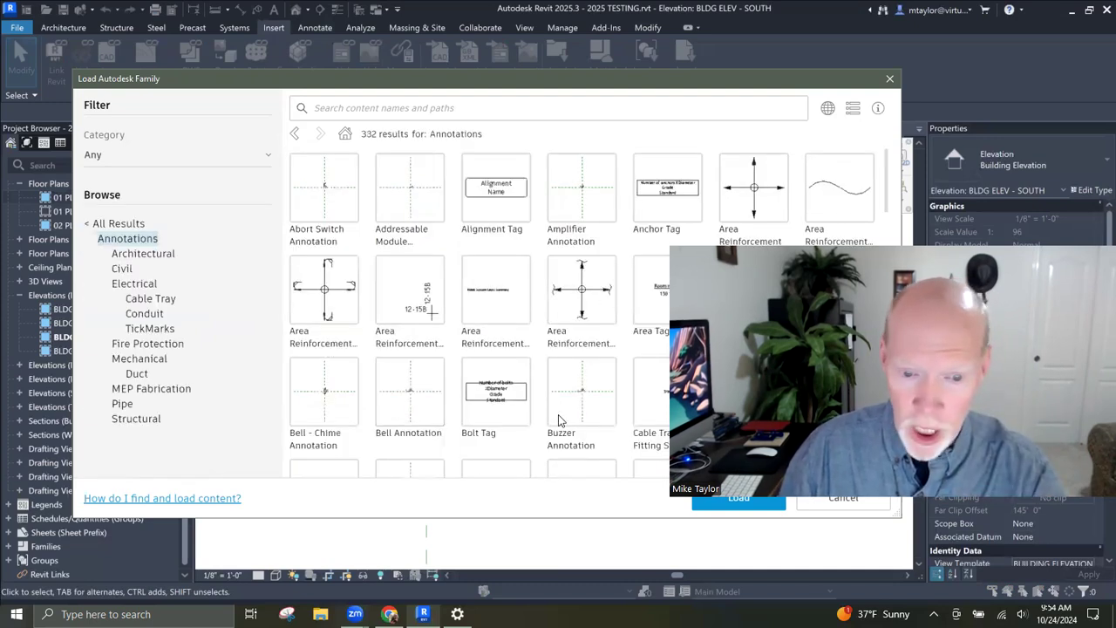
Step: Search the Annotations families for "mat" and load the Material Tag family into the project
click(357, 107)
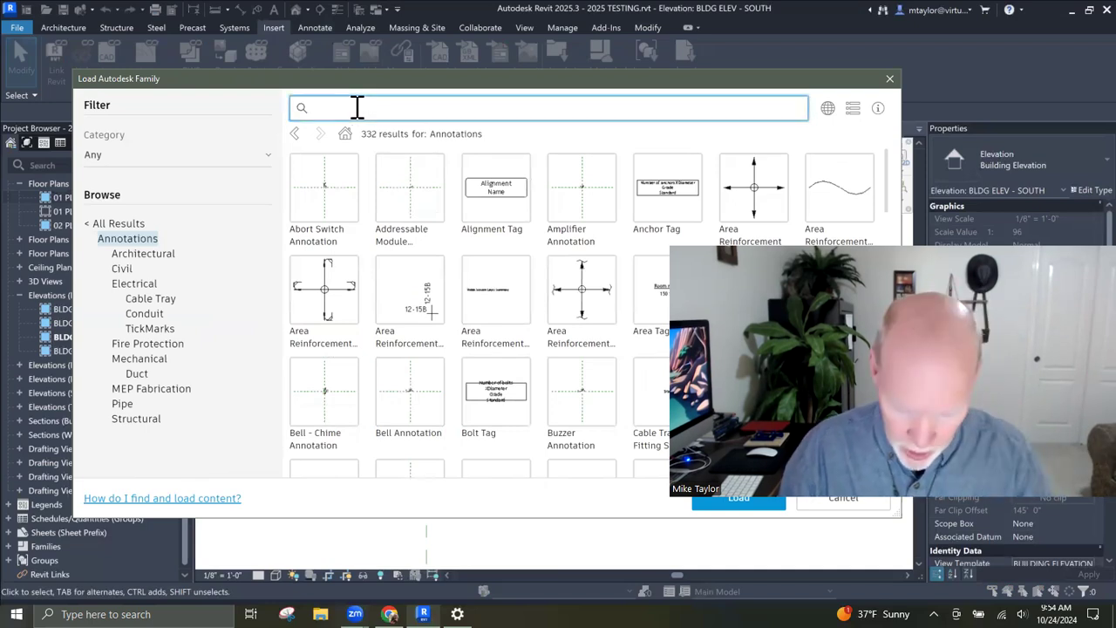
text(mat)
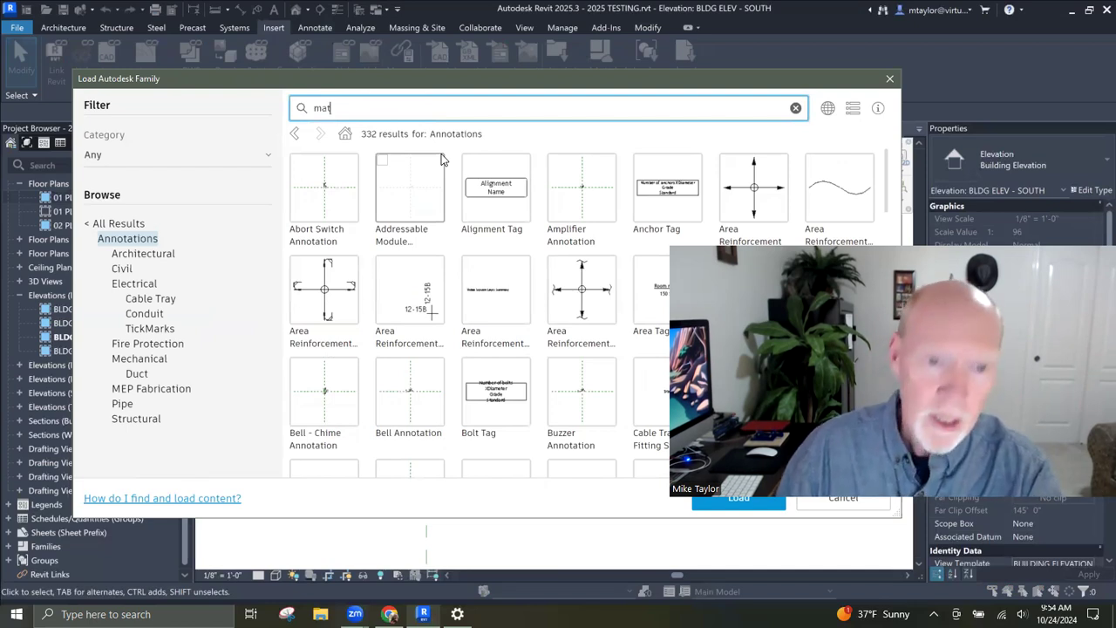
key(Return)
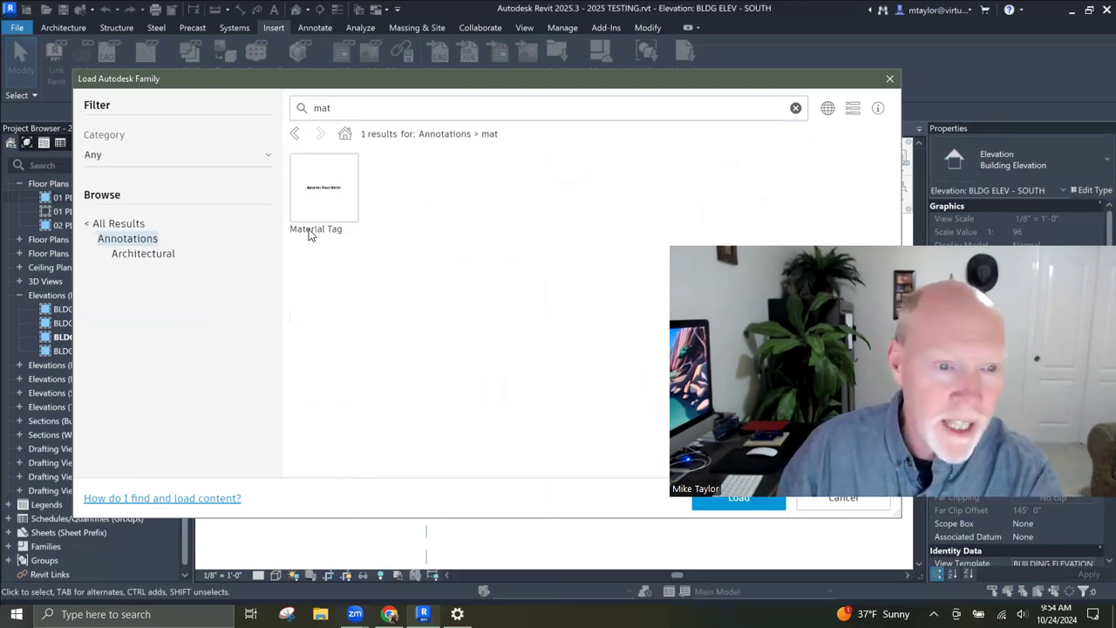
click(319, 193)
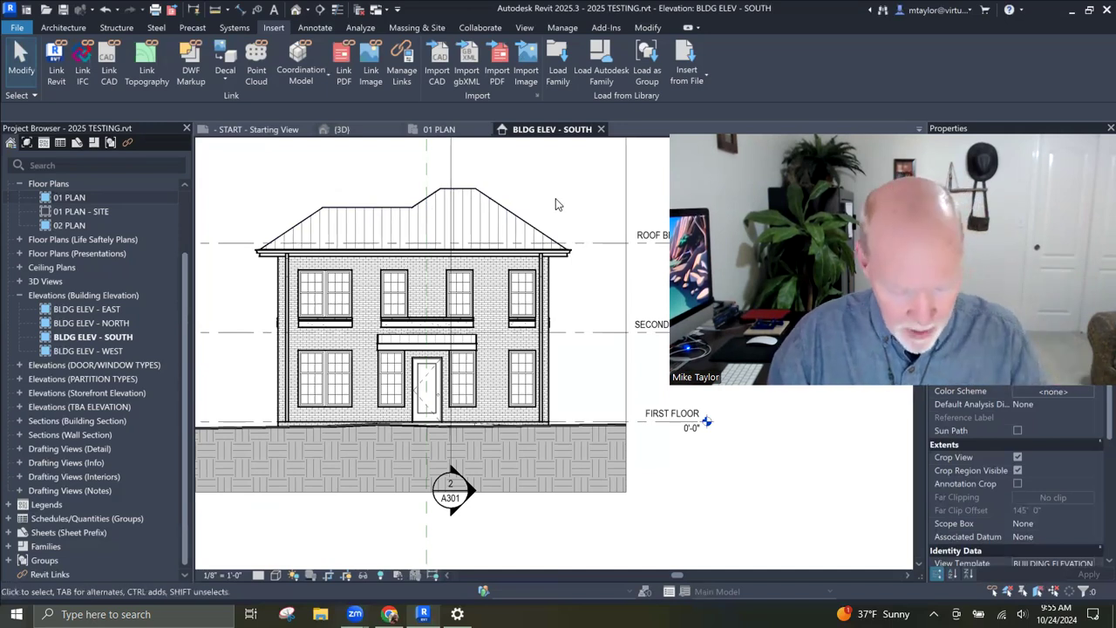
Step: Tag the metal roof's material using the Material Tag type, placing the text above and to the right of the roof
click(316, 27)
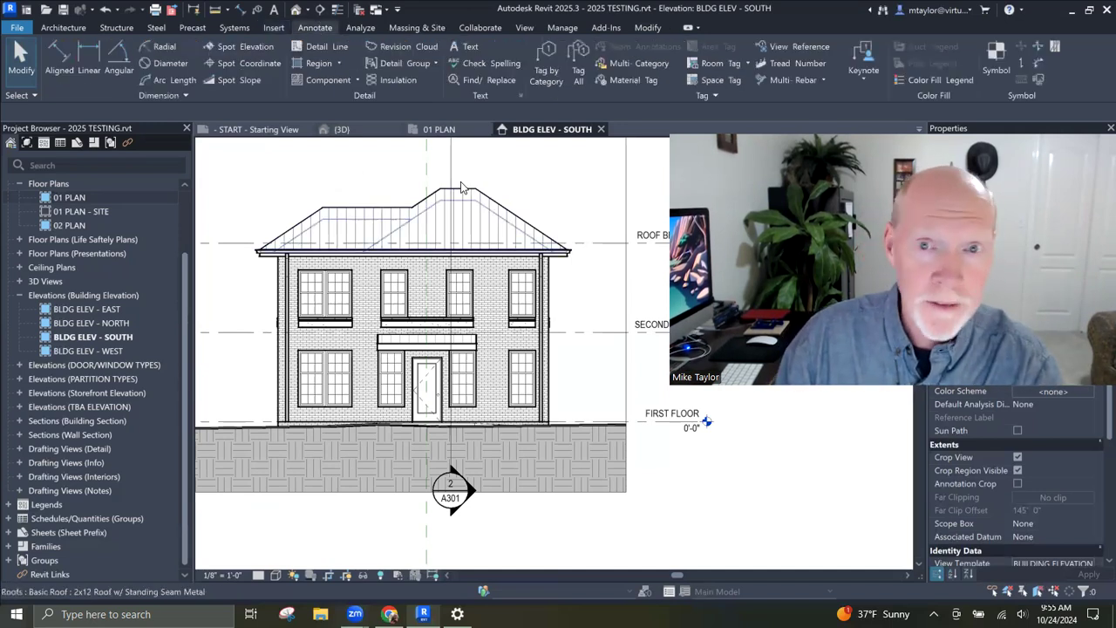
click(624, 80)
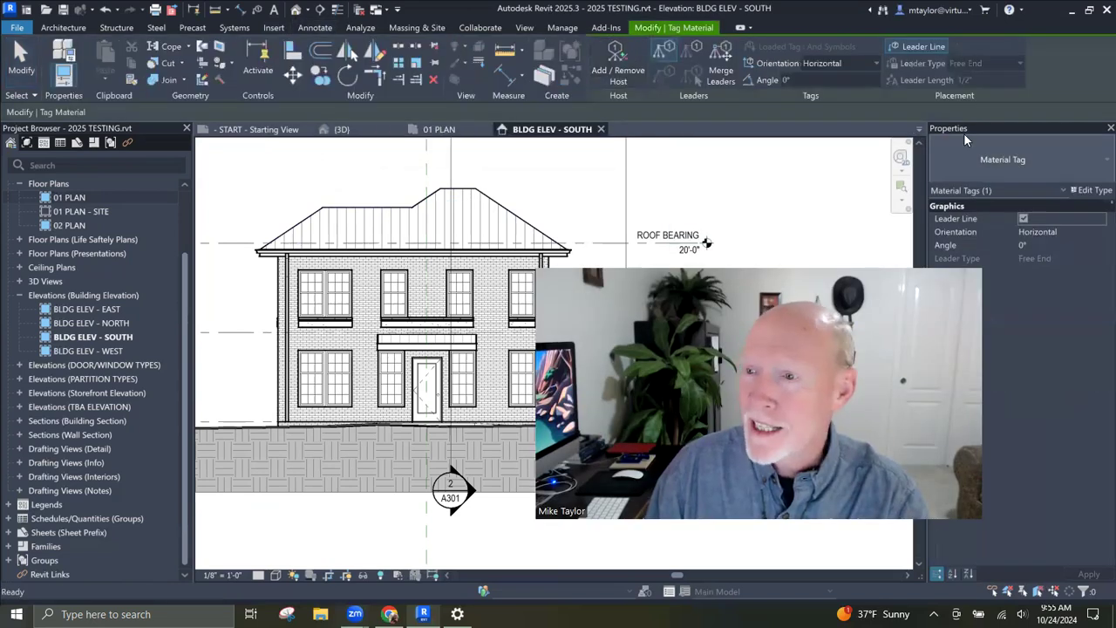
click(1021, 160)
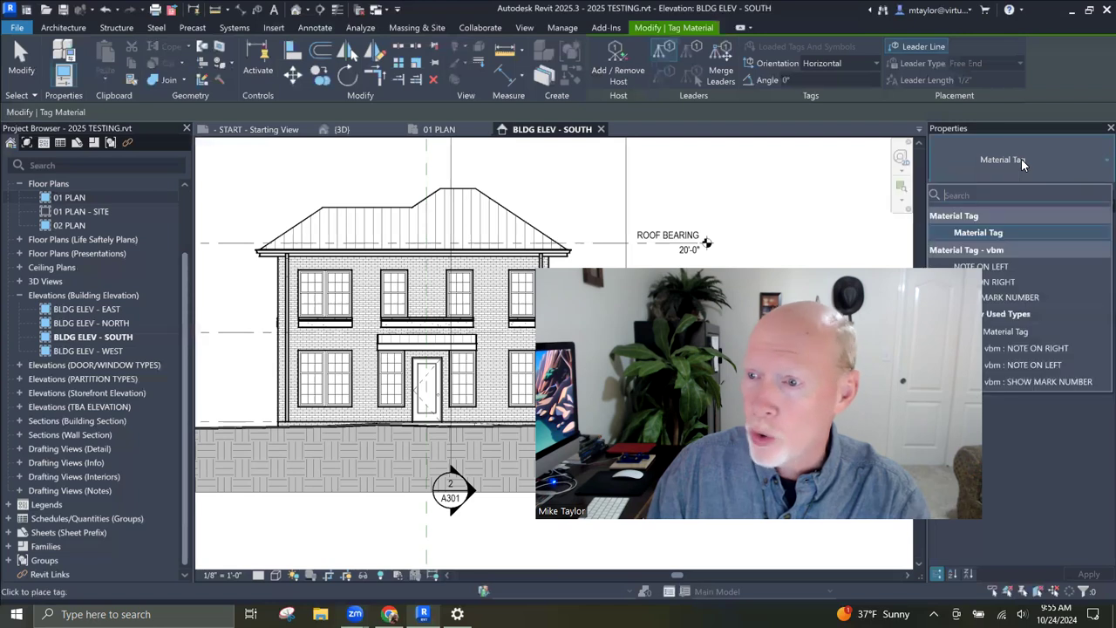
click(998, 231)
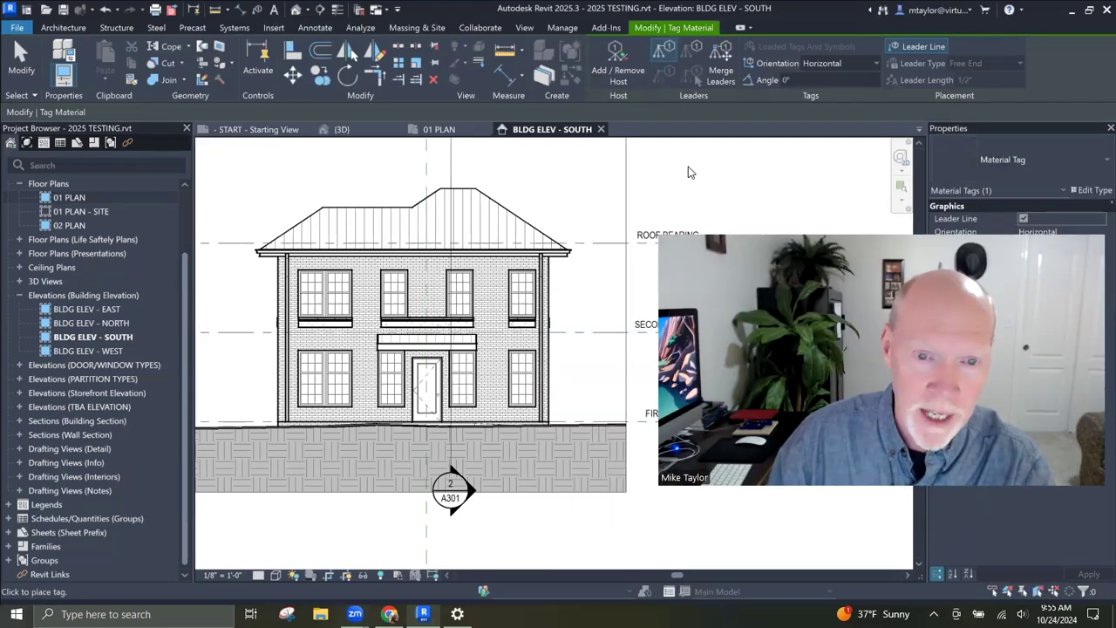
click(470, 216)
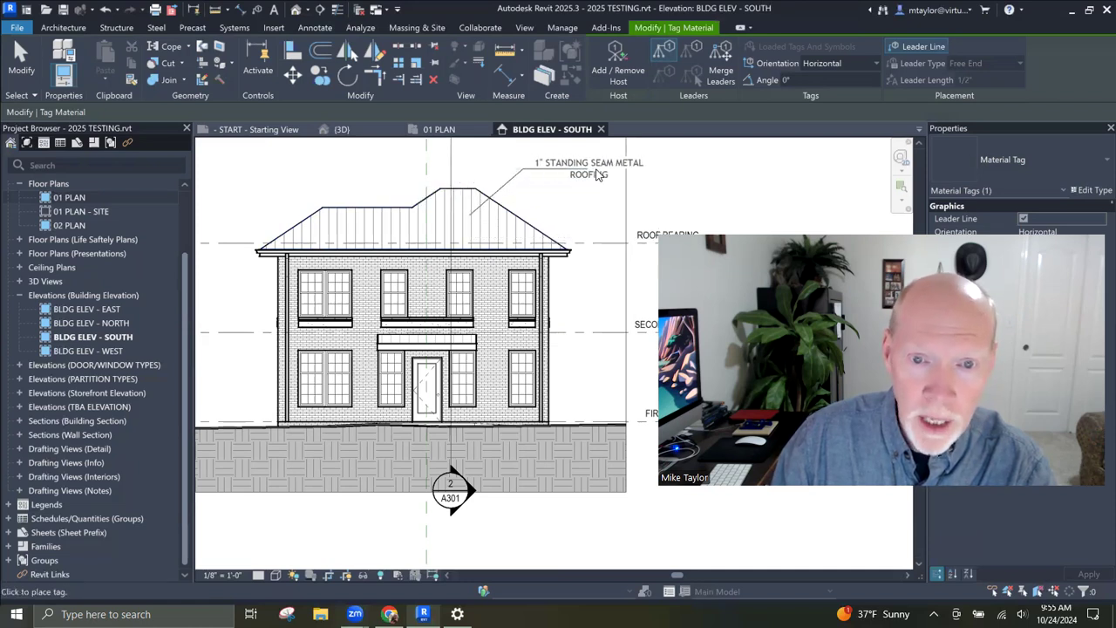
click(608, 174)
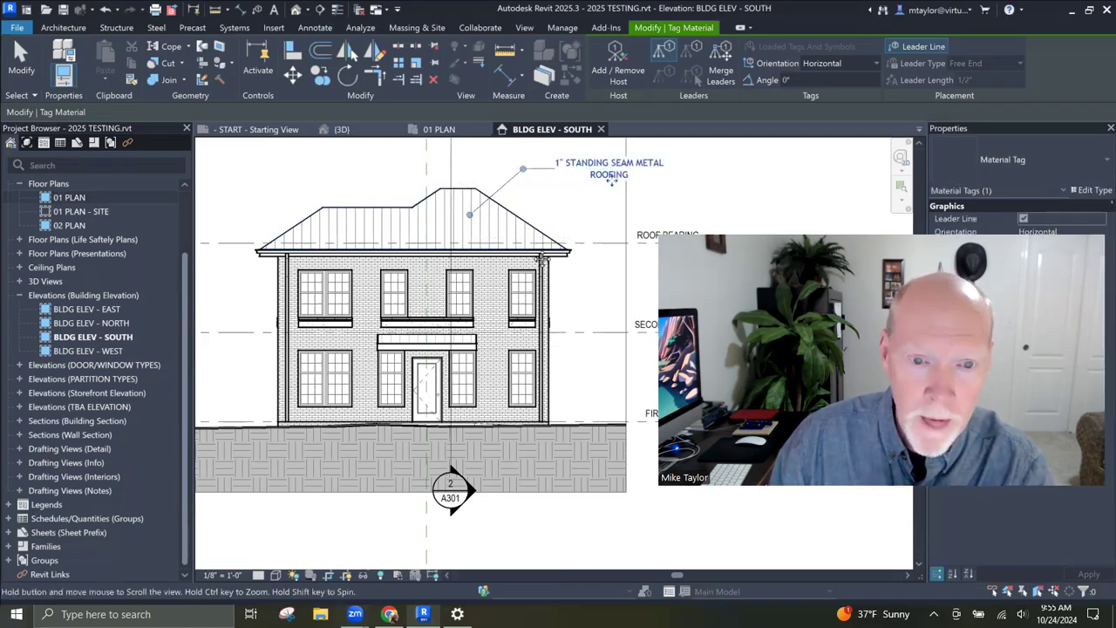
Step: Add material tags with leaders for the brick wall and the precast sill below the upper-right window, then end tagging
middle_drag(580, 278, 506, 235)
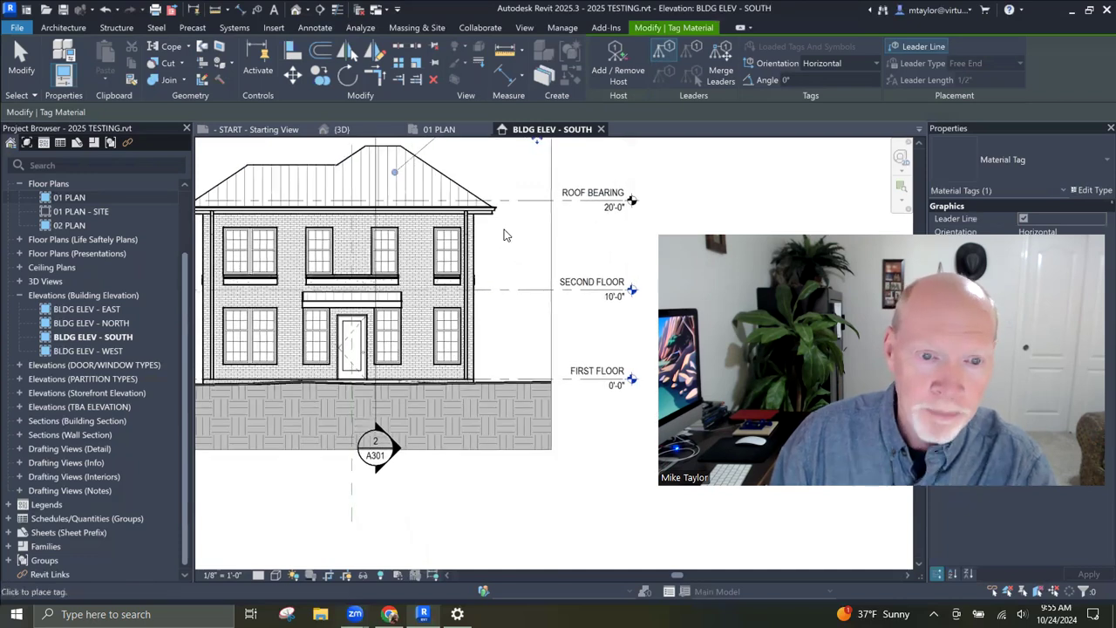
click(419, 245)
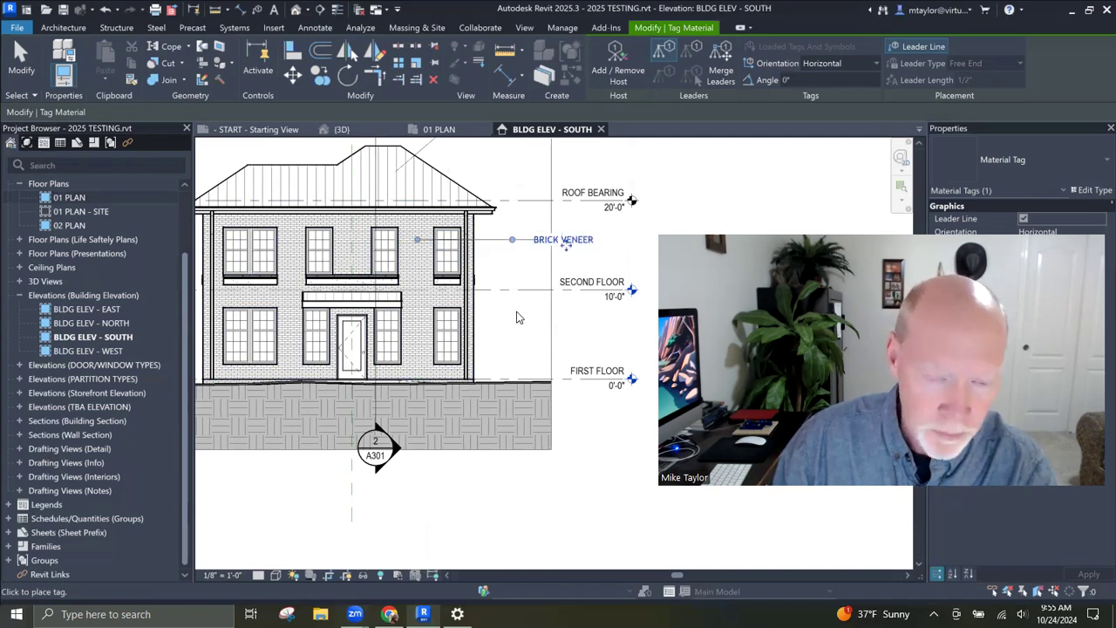
scroll(447, 287, up, 3)
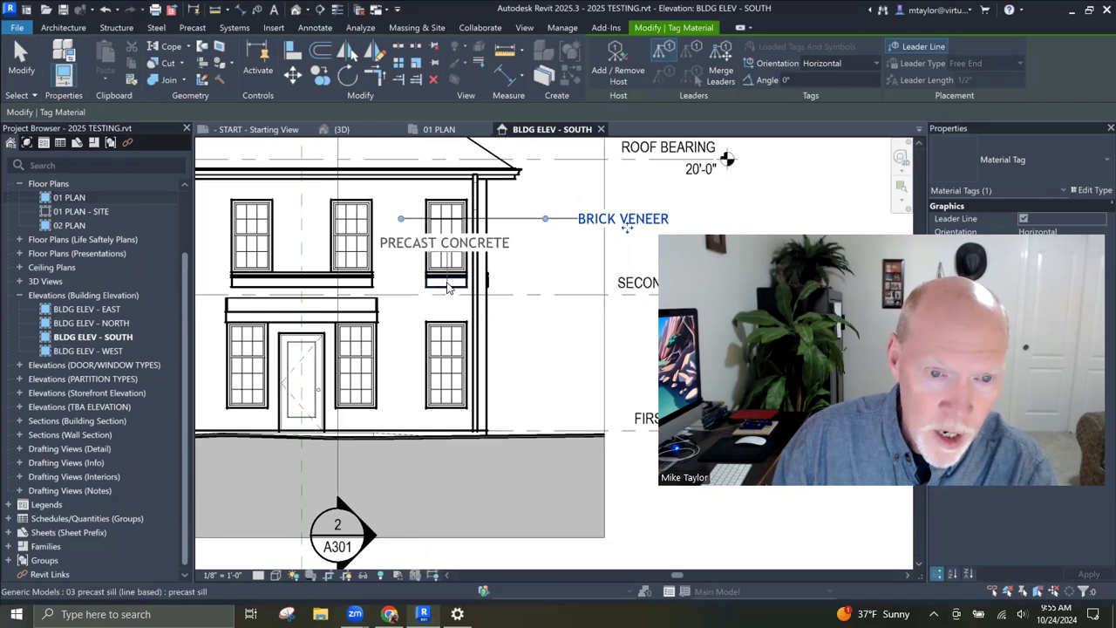
click(447, 288)
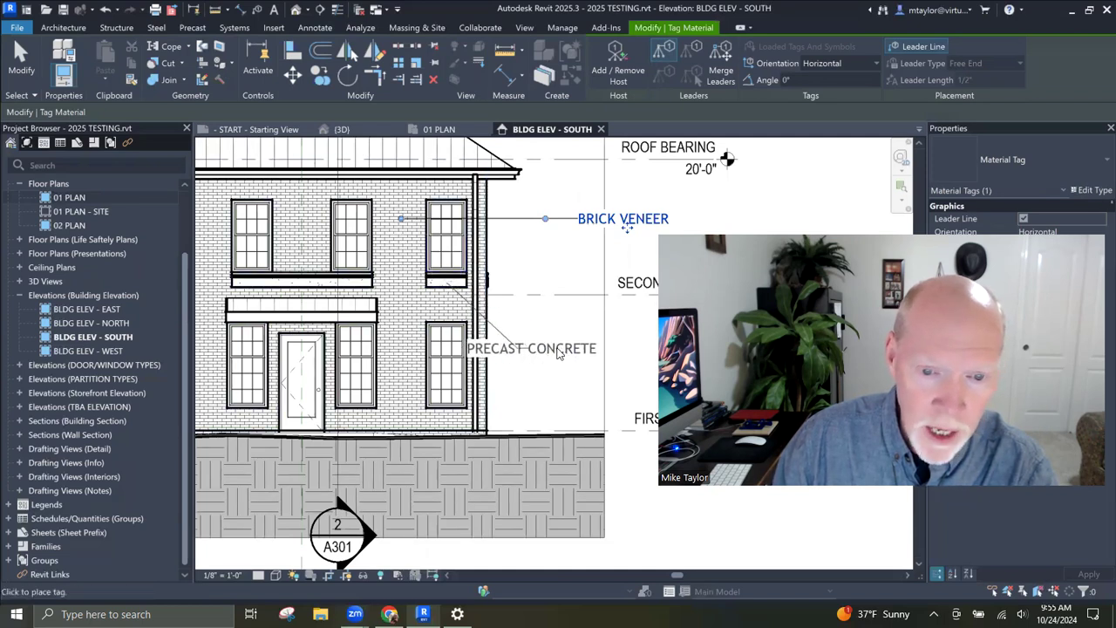
click(605, 352)
scroll(573, 369, down, 4)
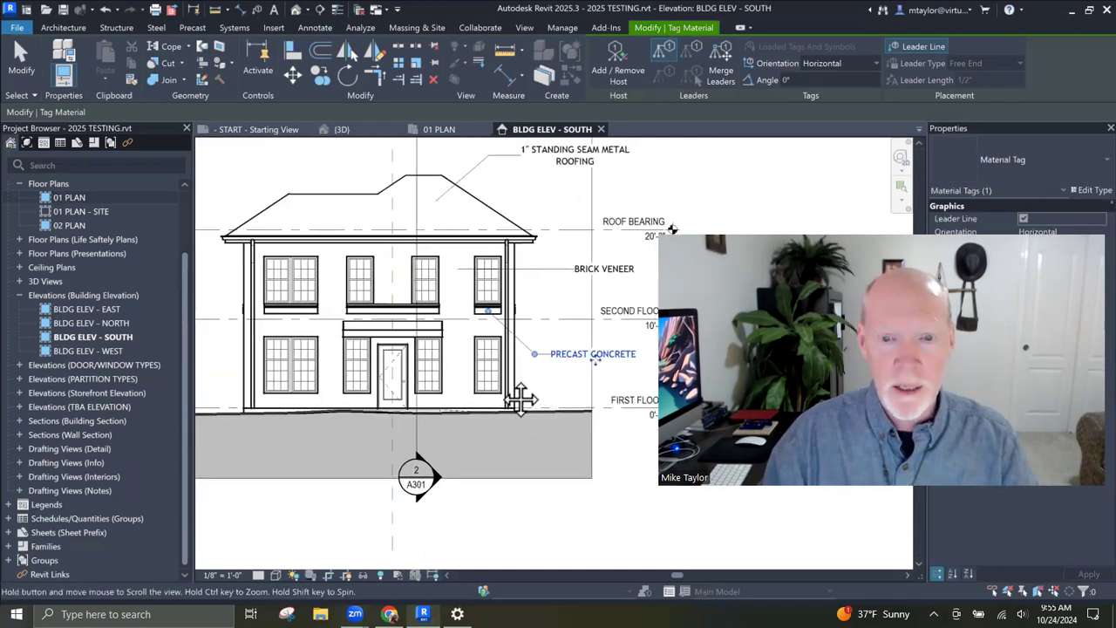
key(Escape)
key(Escape)
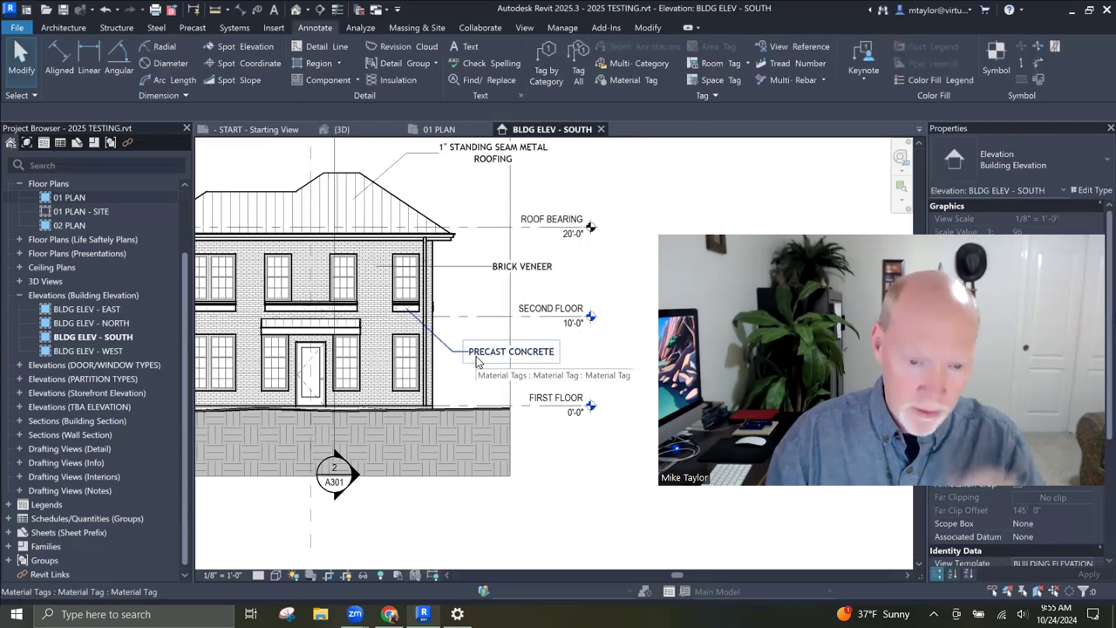
Step: Set the leader arrowhead of the Material Tag type to Filled Dot 1/16" through the roof tag's type properties
scroll(477, 317, down, 2)
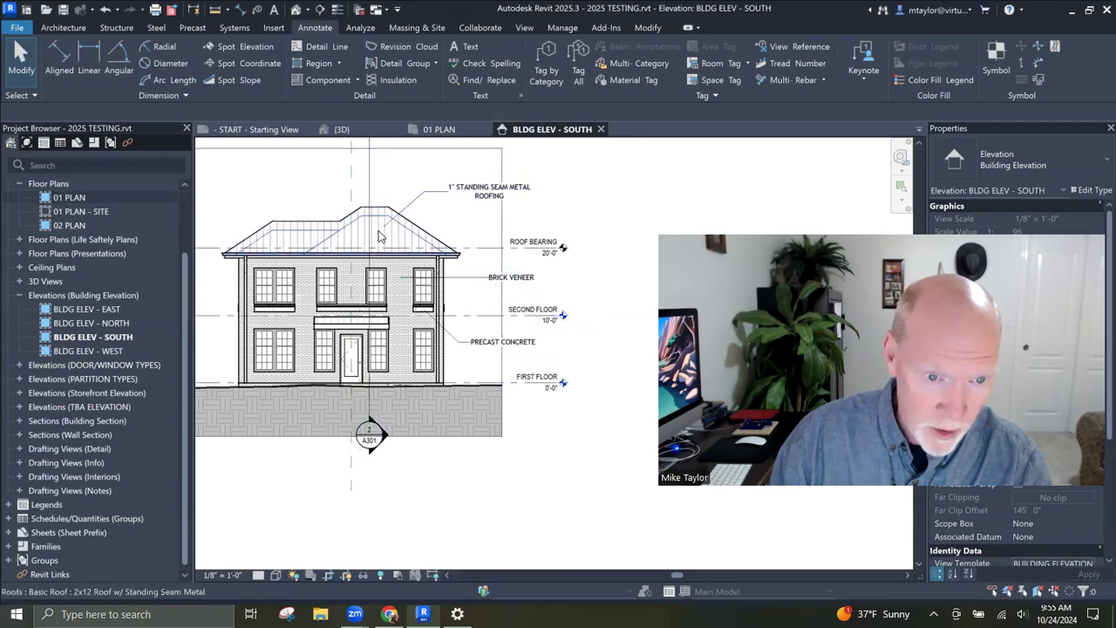
click(466, 190)
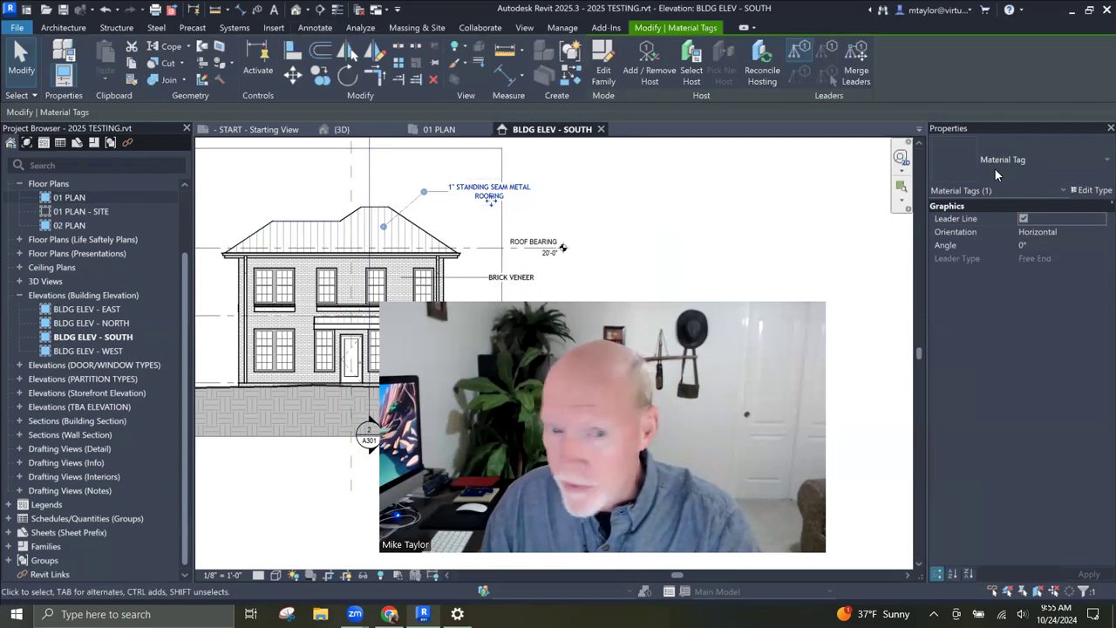
click(1090, 190)
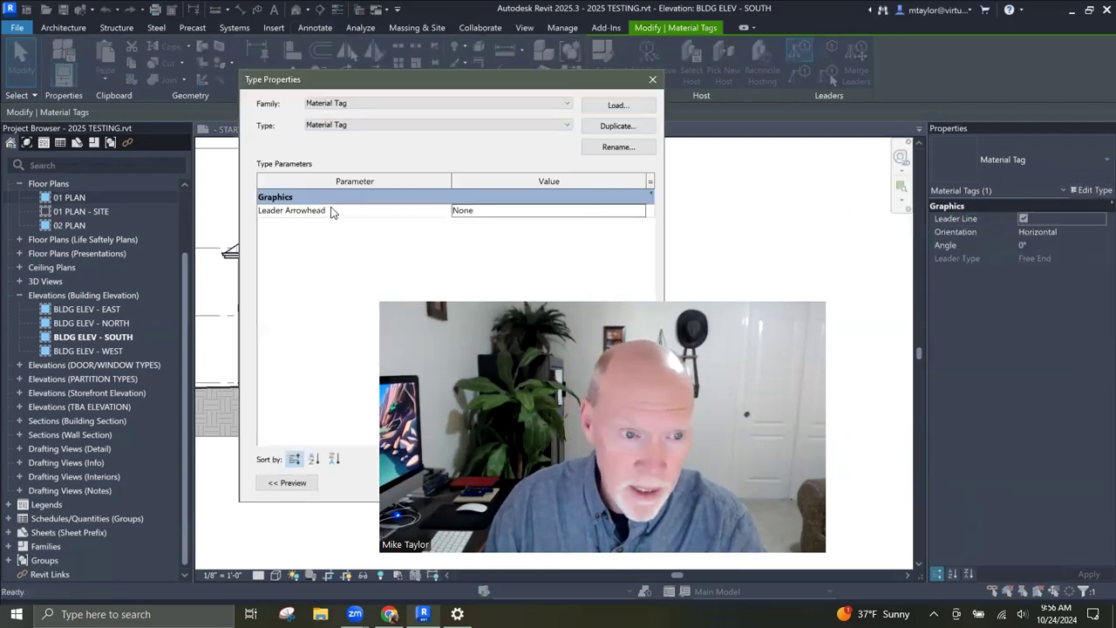
click(640, 212)
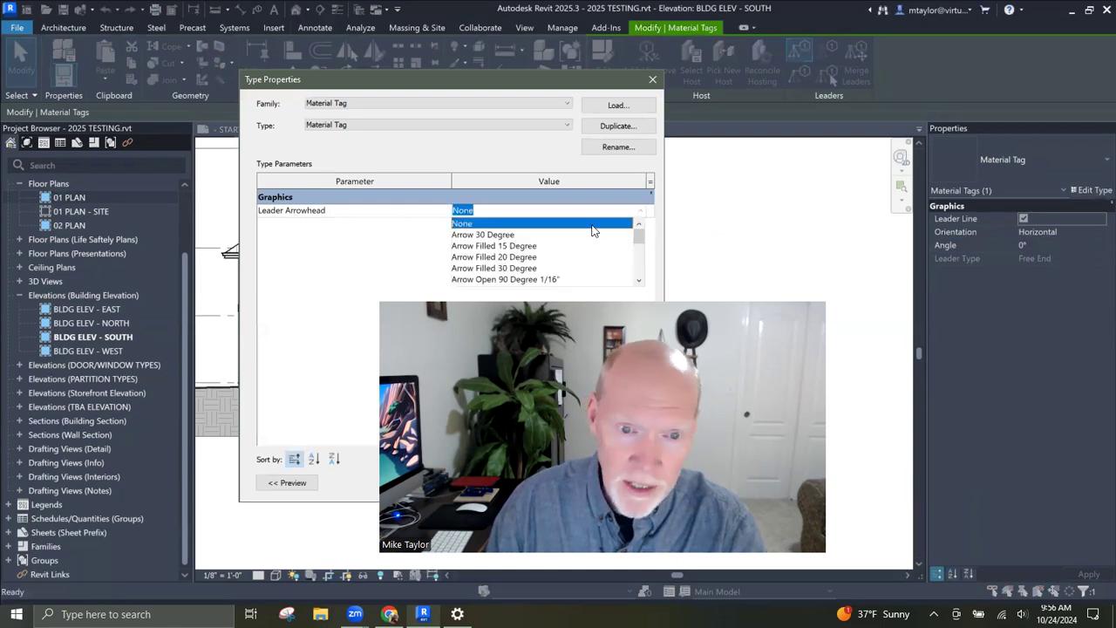
drag(640, 241, 641, 261)
click(505, 225)
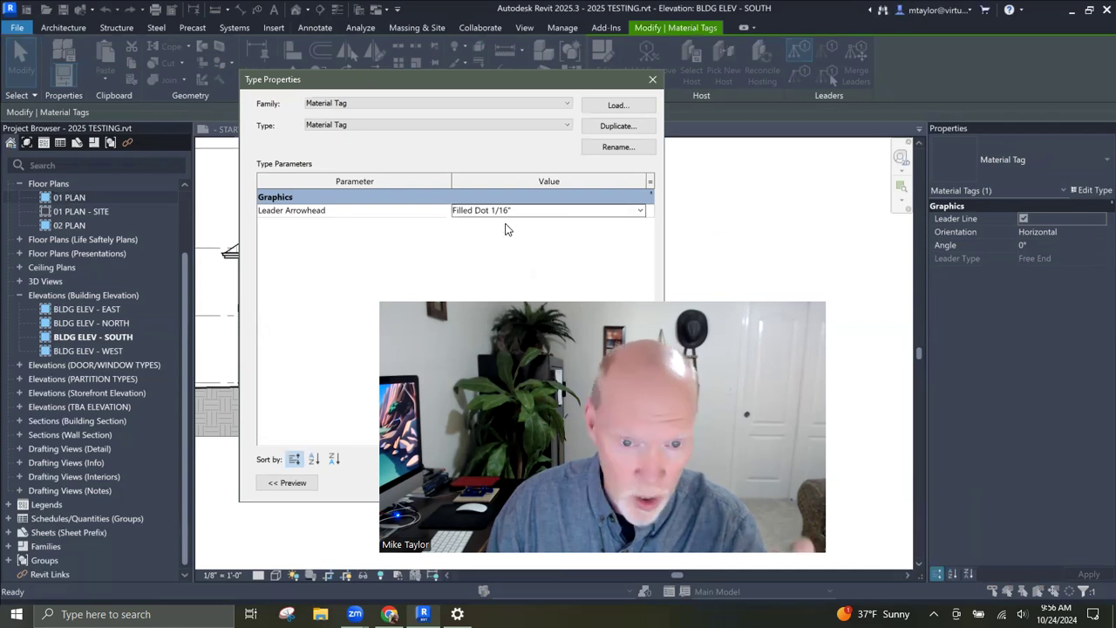
drag(541, 83, 365, 88)
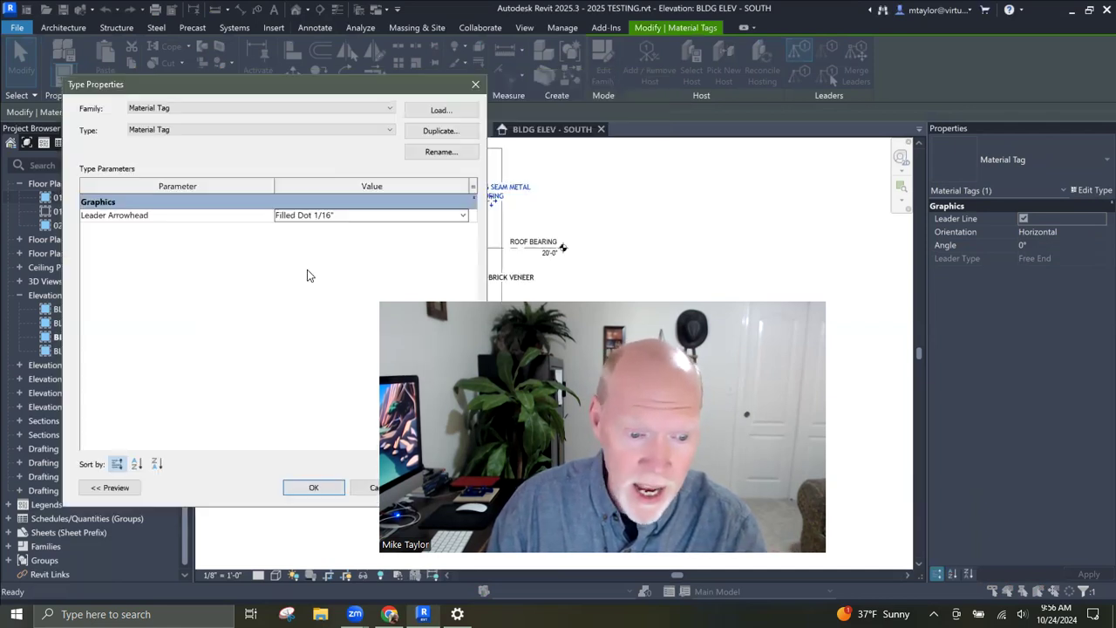
click(300, 490)
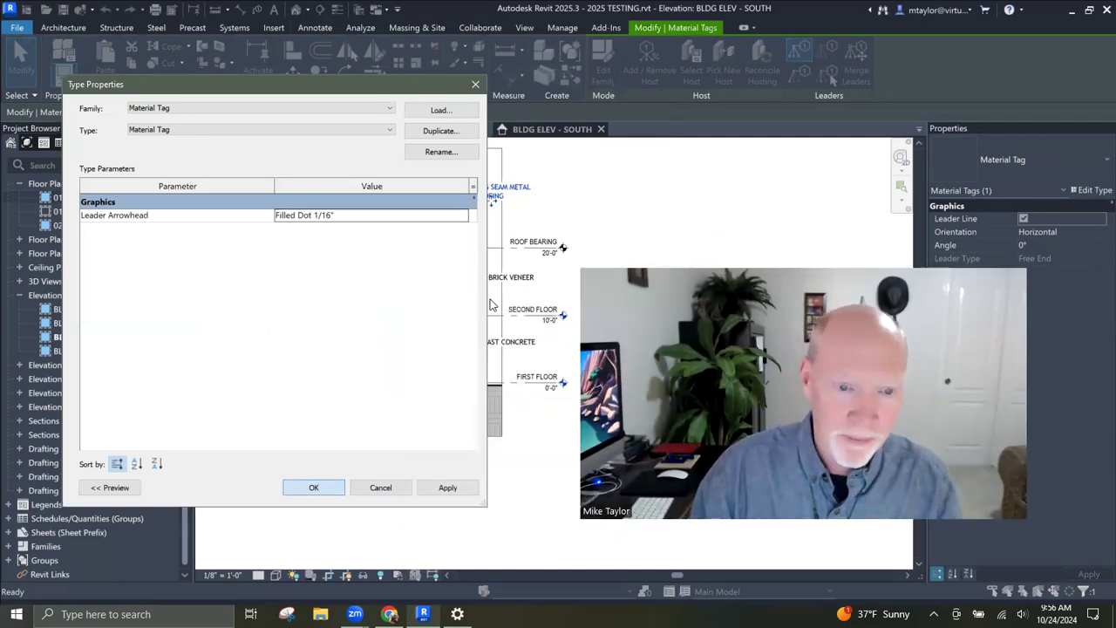
key(Escape)
key(Escape)
scroll(390, 254, up, 4)
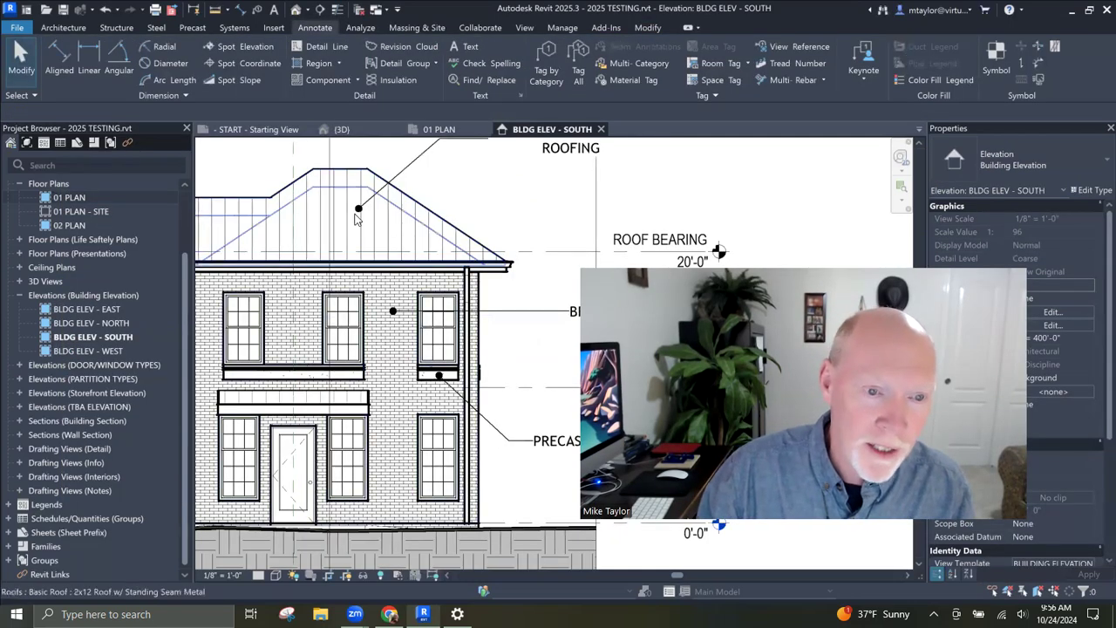
scroll(531, 343, down, 2)
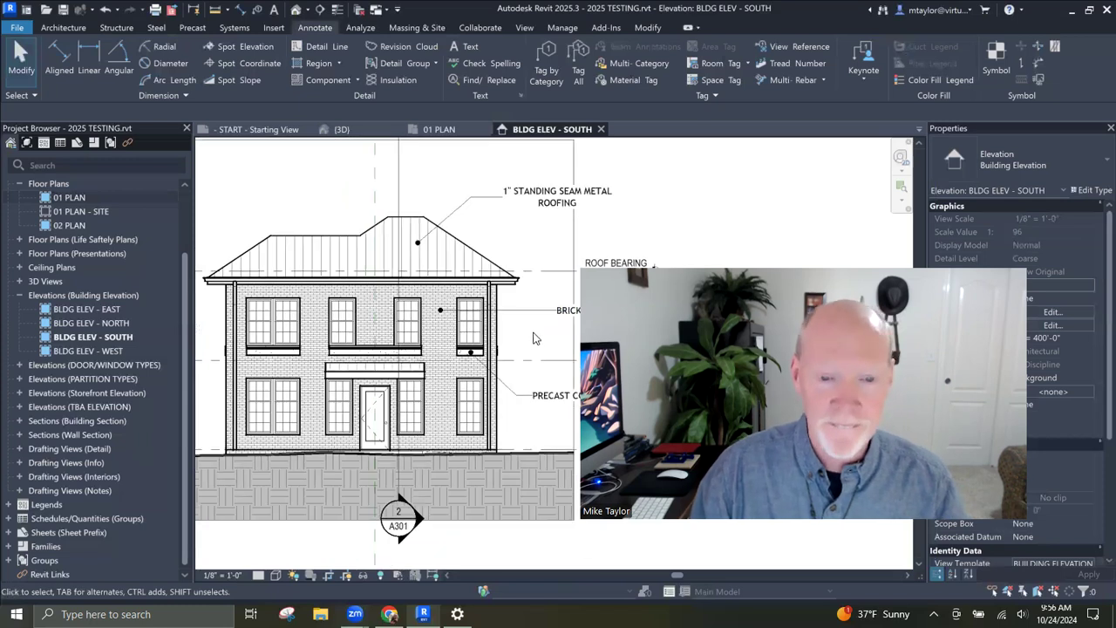
Step: Move the brick veneer tag's text slightly upward so its leader slopes down to the wall
scroll(505, 351, down, 1)
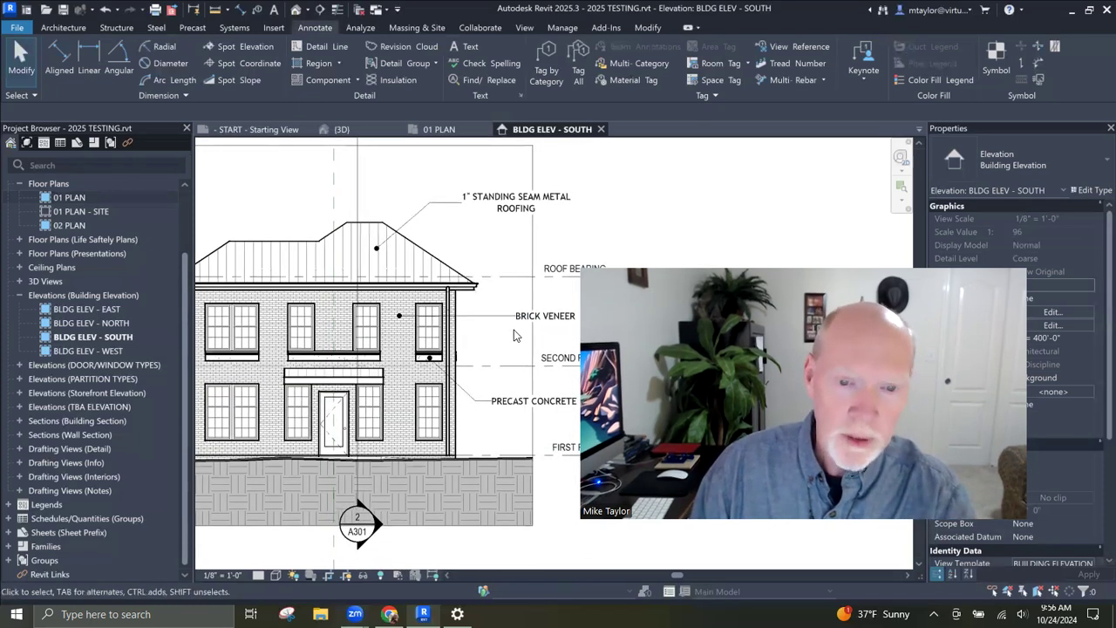
click(495, 338)
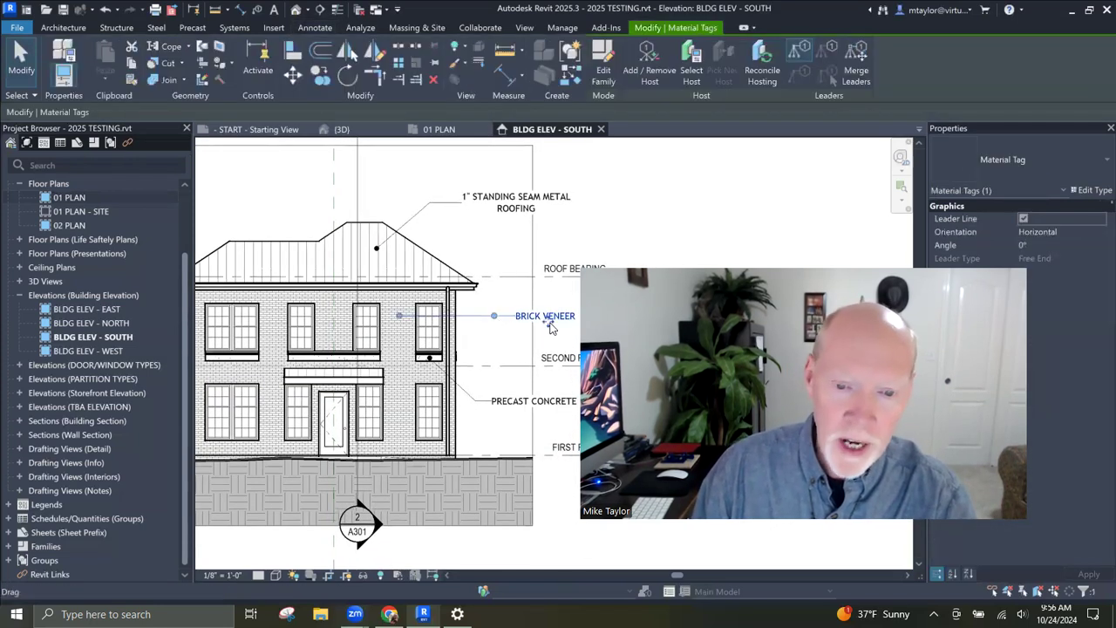
drag(550, 309, 549, 295)
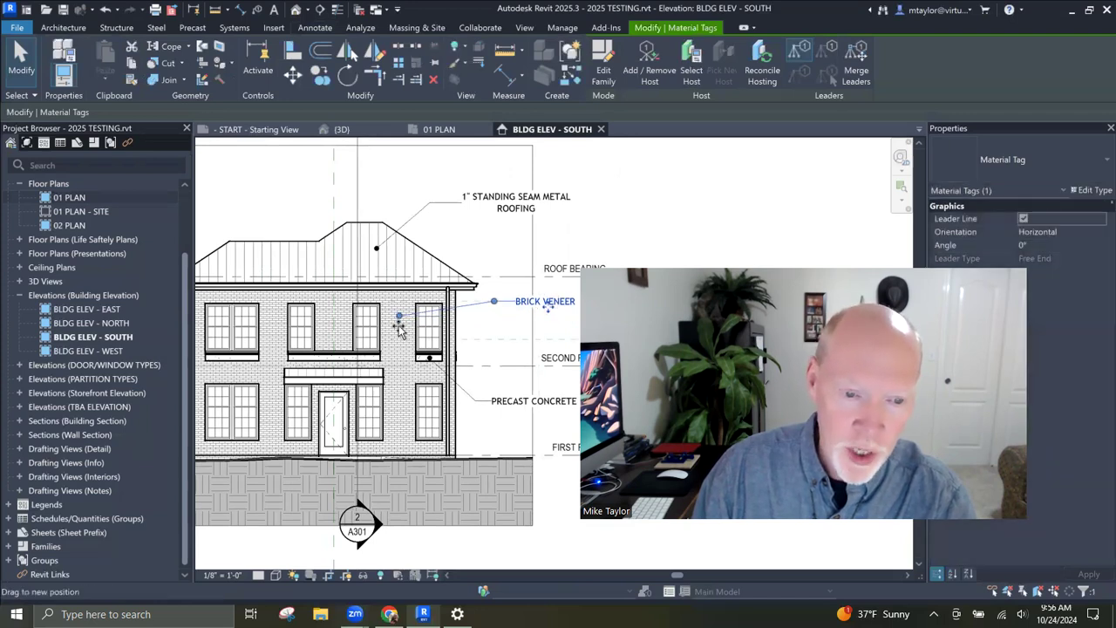
Step: Try the brick tag's leader end on the metal roof, the gutter and the upper-right window glass in turn
scroll(401, 328, up, 3)
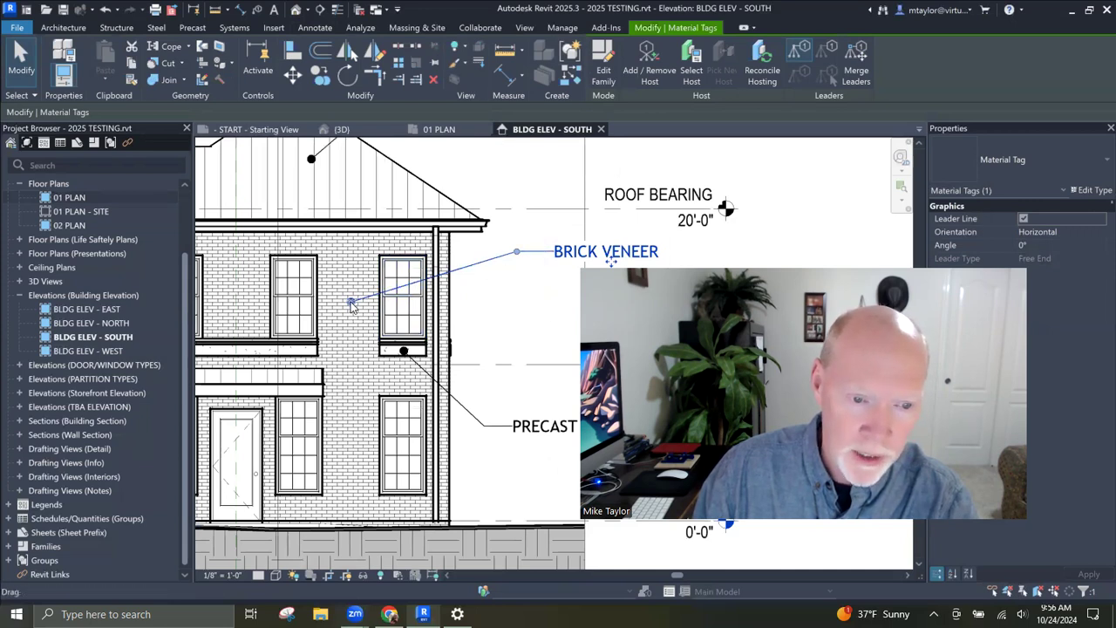
drag(360, 220, 366, 189)
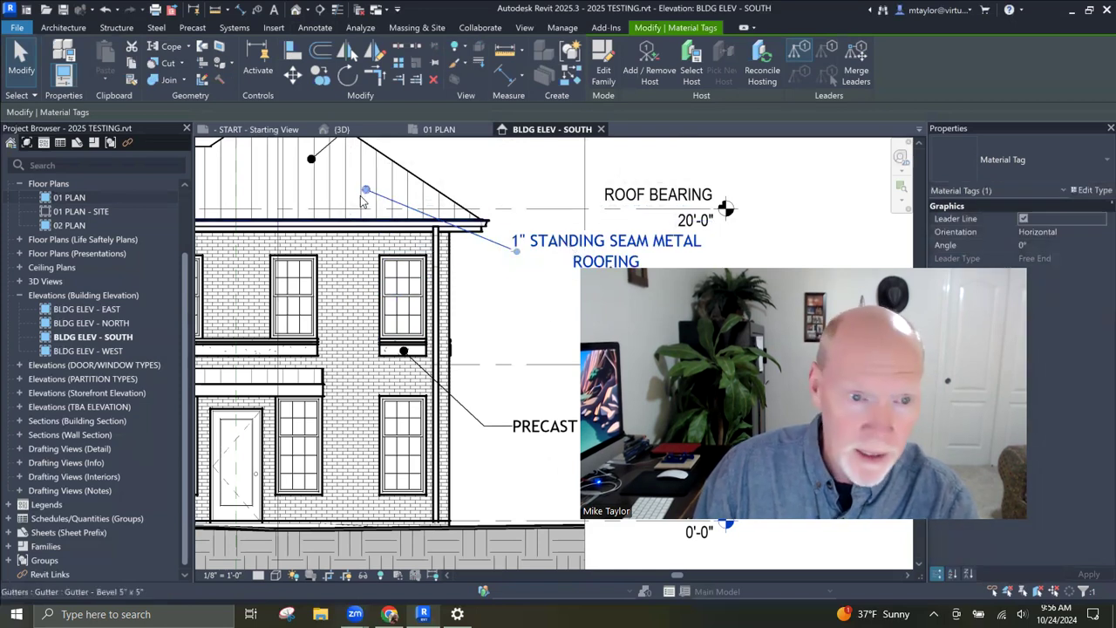
scroll(365, 193, up, 3)
drag(366, 240, 366, 251)
scroll(497, 283, down, 3)
middle_drag(430, 301, 299, 275)
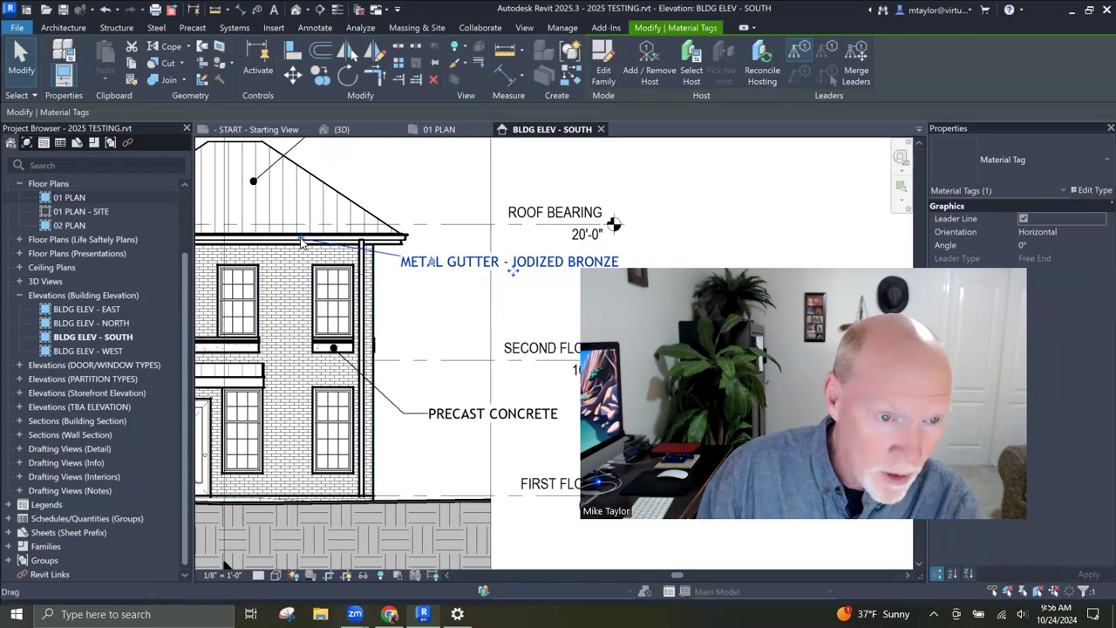
drag(328, 290, 338, 293)
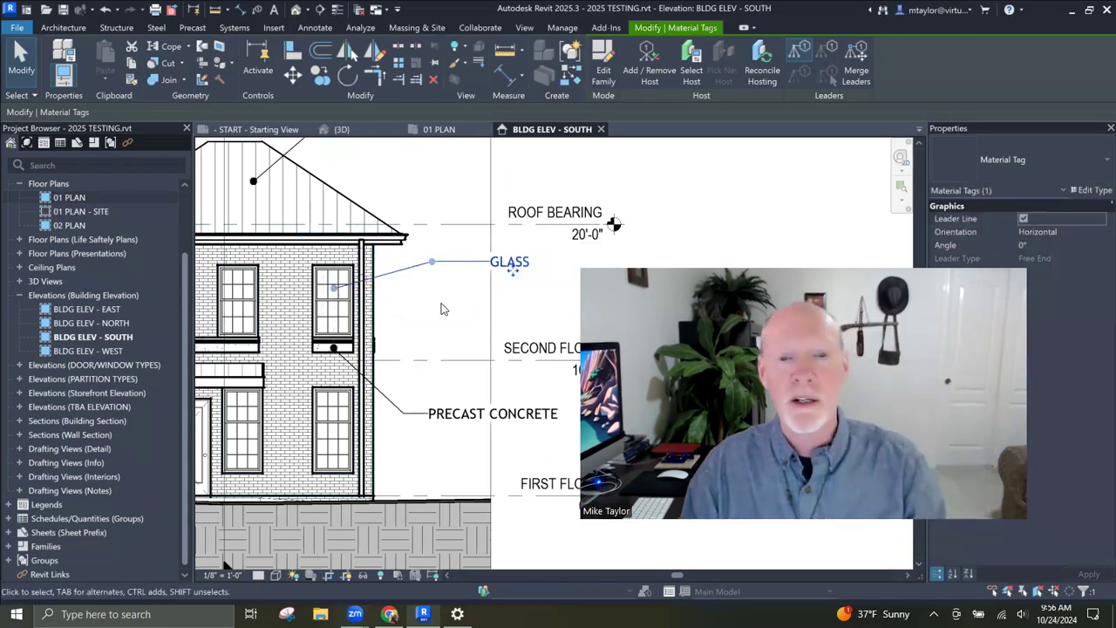
Step: Return the tag's leader end to the brick wall beside the upper-right window and deselect the tag
scroll(394, 316, down, 2)
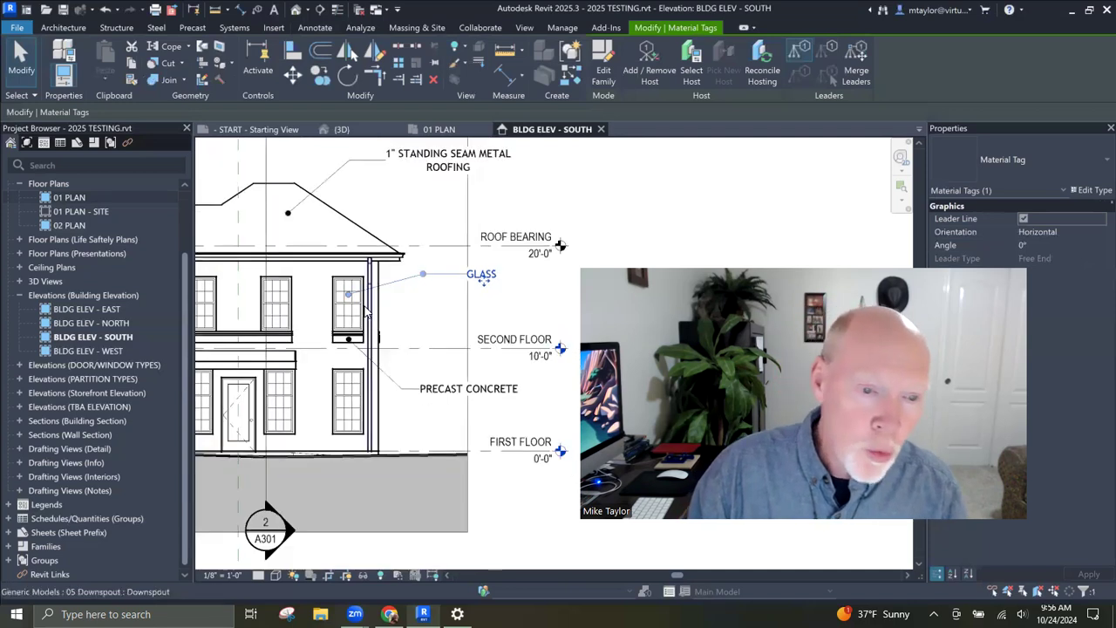
drag(318, 303, 318, 304)
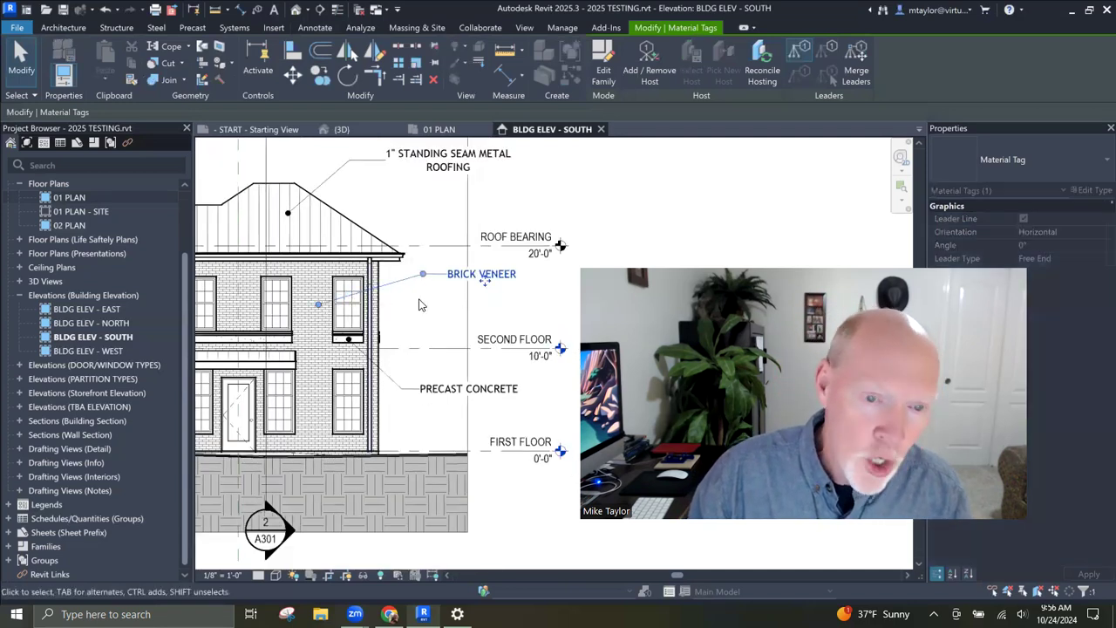
click(523, 315)
Step: Open the vertical building section from section marker 2/A301 above the roof
scroll(419, 317, down, 1)
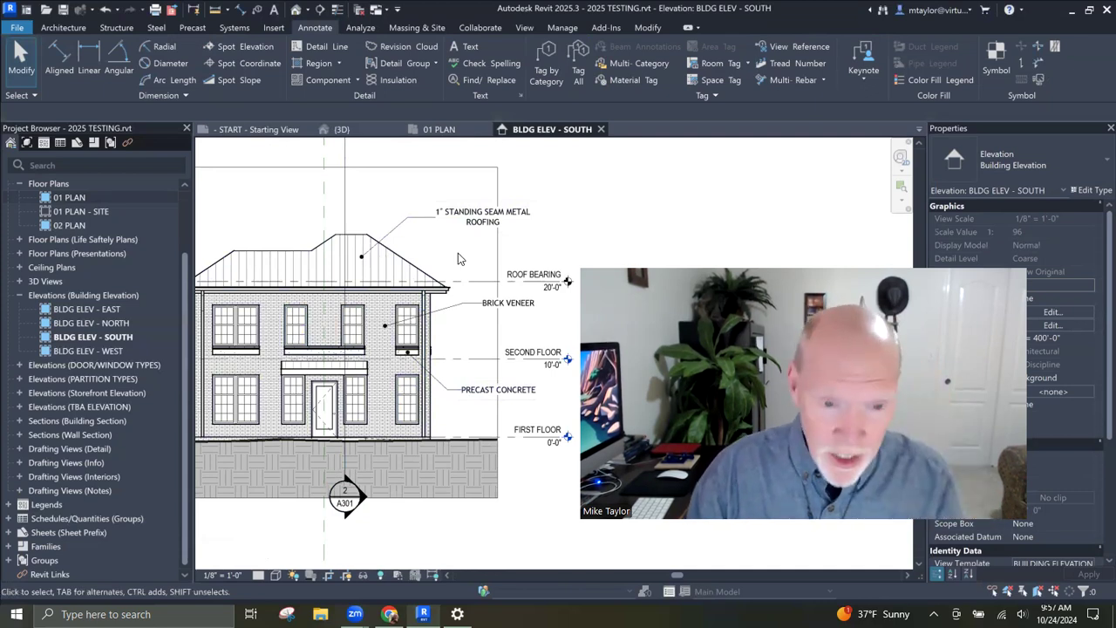
scroll(432, 266, down, 2)
mouse_move(432, 266)
middle_down()
mouse_move(456, 232)
mouse_move(431, 244)
middle_up()
scroll(436, 223, up, 3)
scroll(427, 242, up, 3)
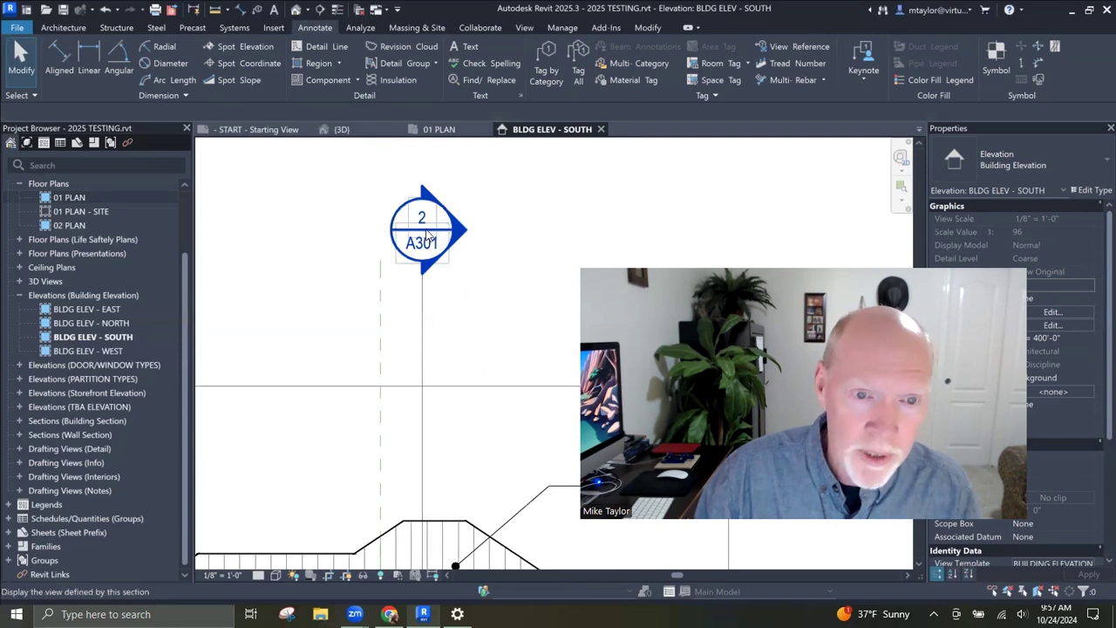
scroll(431, 322, down, 2)
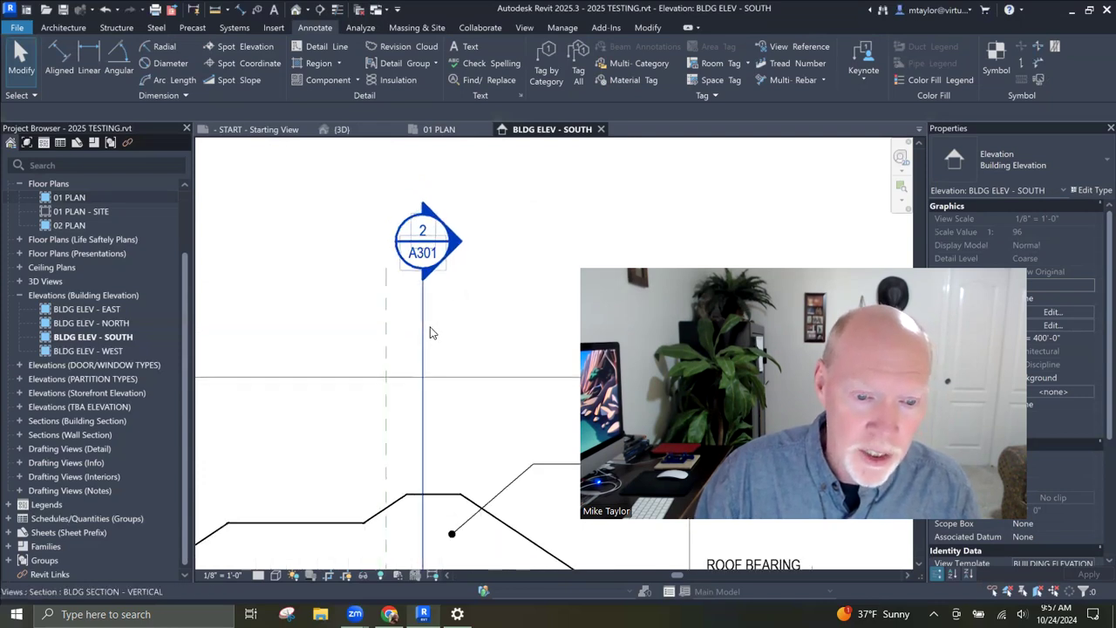
double_click(427, 275)
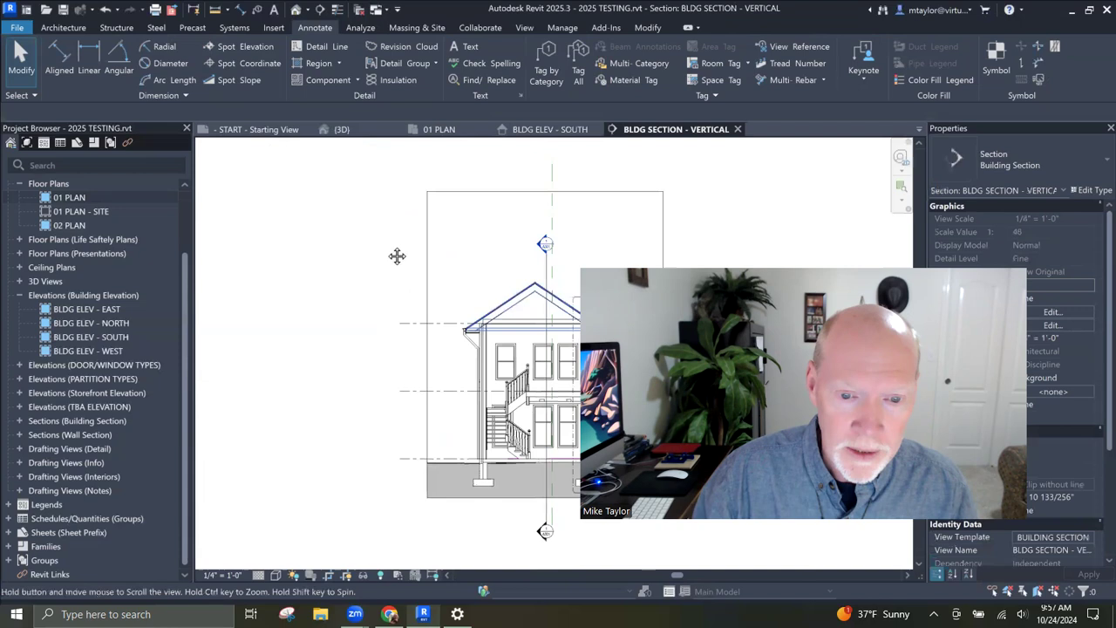
Step: Tag the standing seam metal roofing layer on the section's right roof slope, with the material text above and to the right
scroll(478, 284, up, 5)
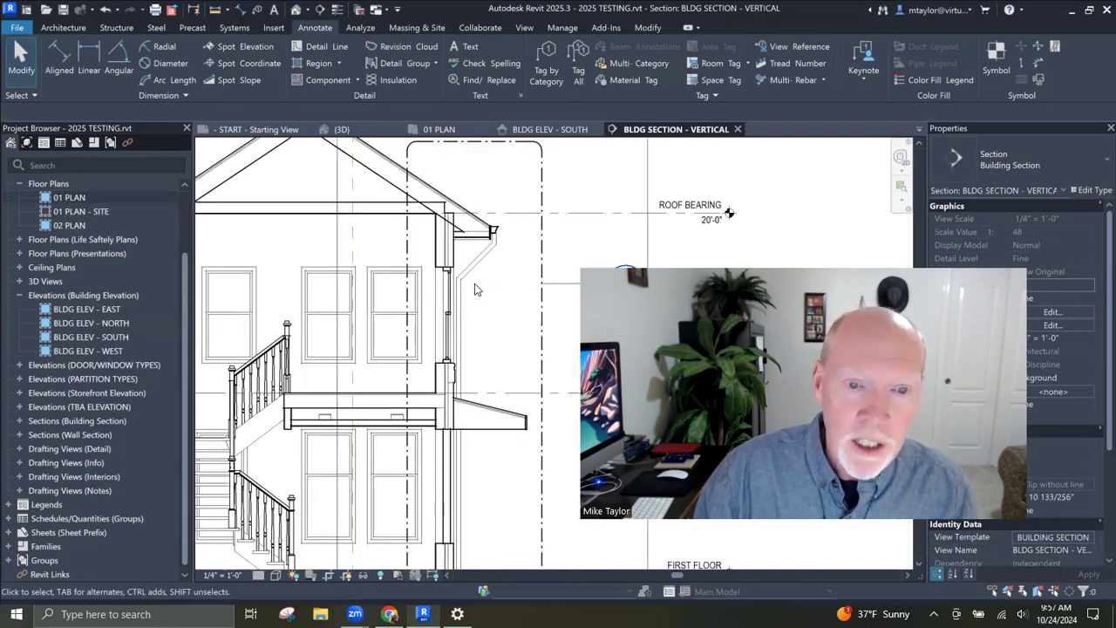
scroll(494, 285, down, 2)
middle_drag(465, 386, 410, 237)
scroll(463, 325, up, 2)
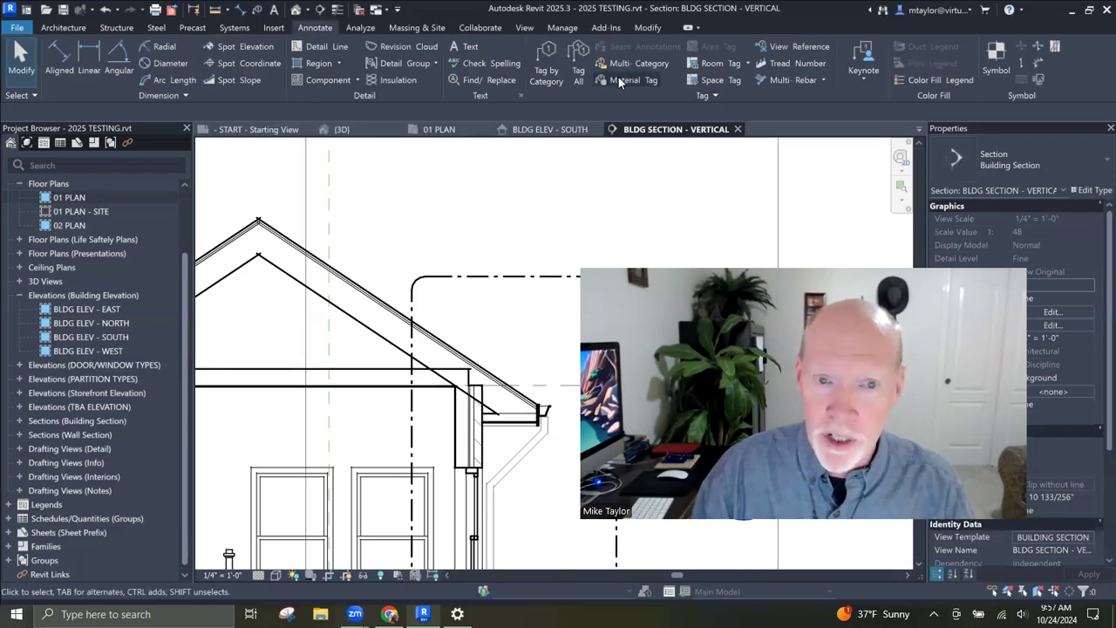
scroll(343, 268, up, 3)
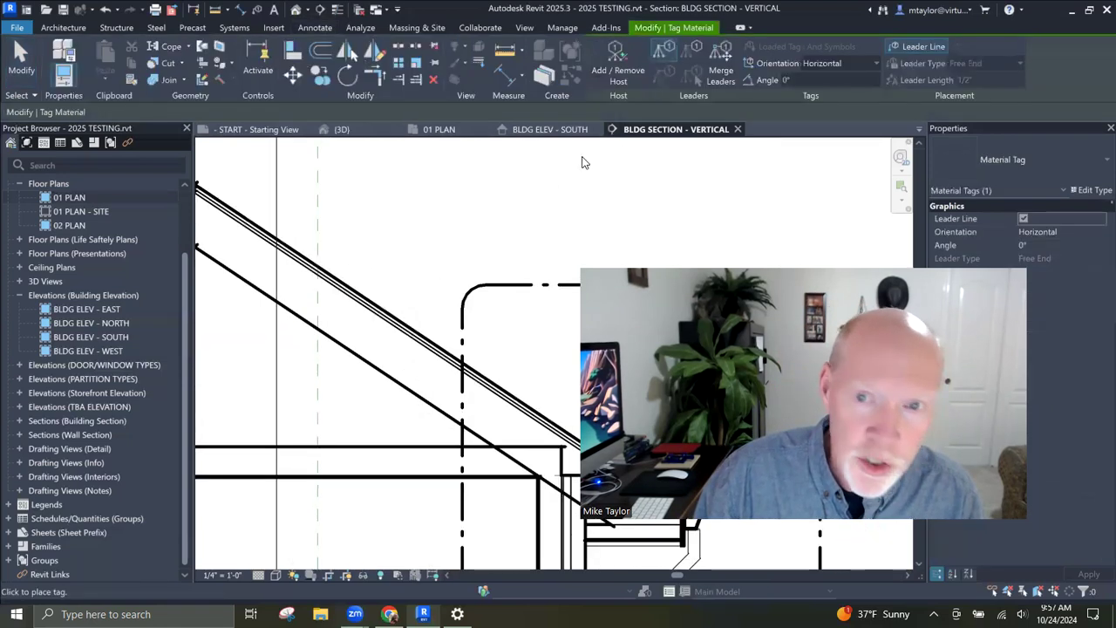
click(351, 277)
scroll(416, 212, down, 2)
scroll(417, 212, down, 2)
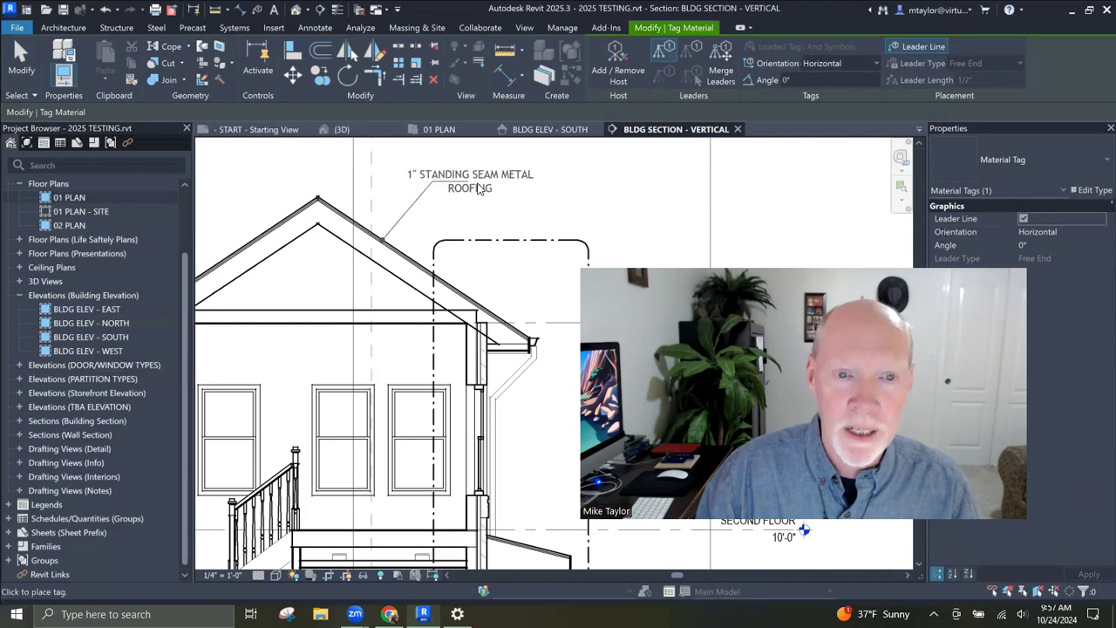
Step: Tag the roof's 2x12 wood rafter layer, placing the text to the right below the metal roofing tag
scroll(392, 261, up, 5)
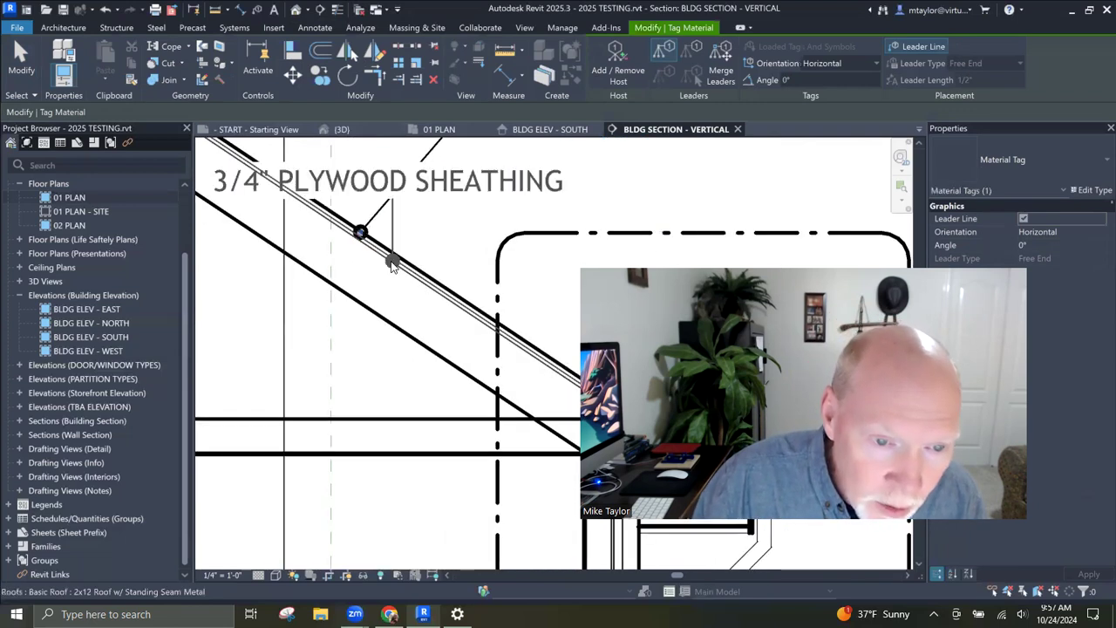
scroll(465, 200, down, 4)
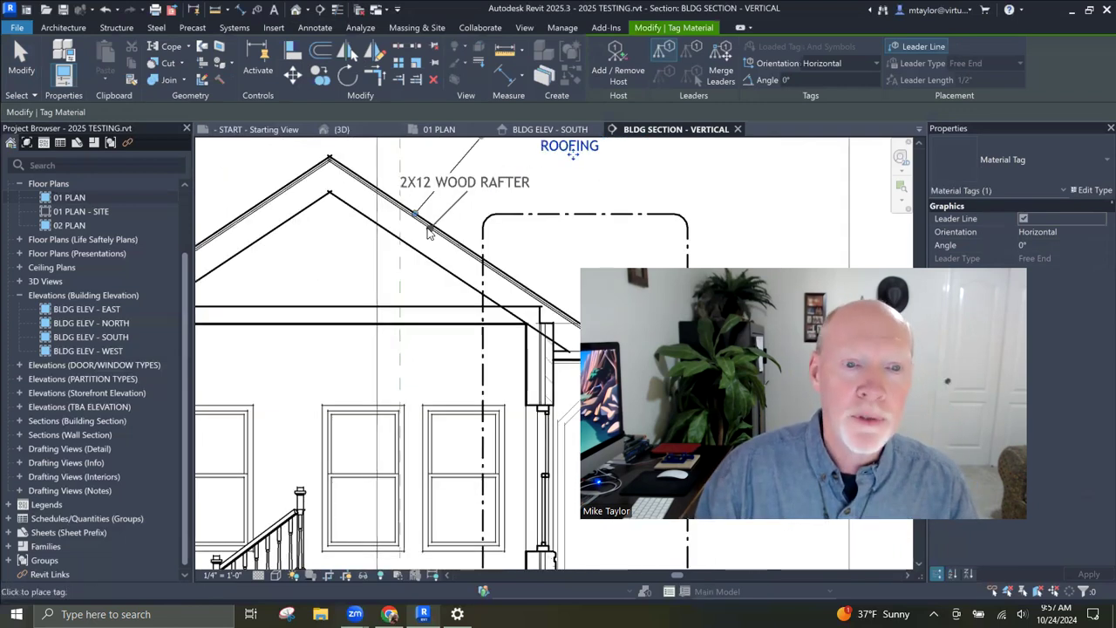
scroll(438, 237, up, 4)
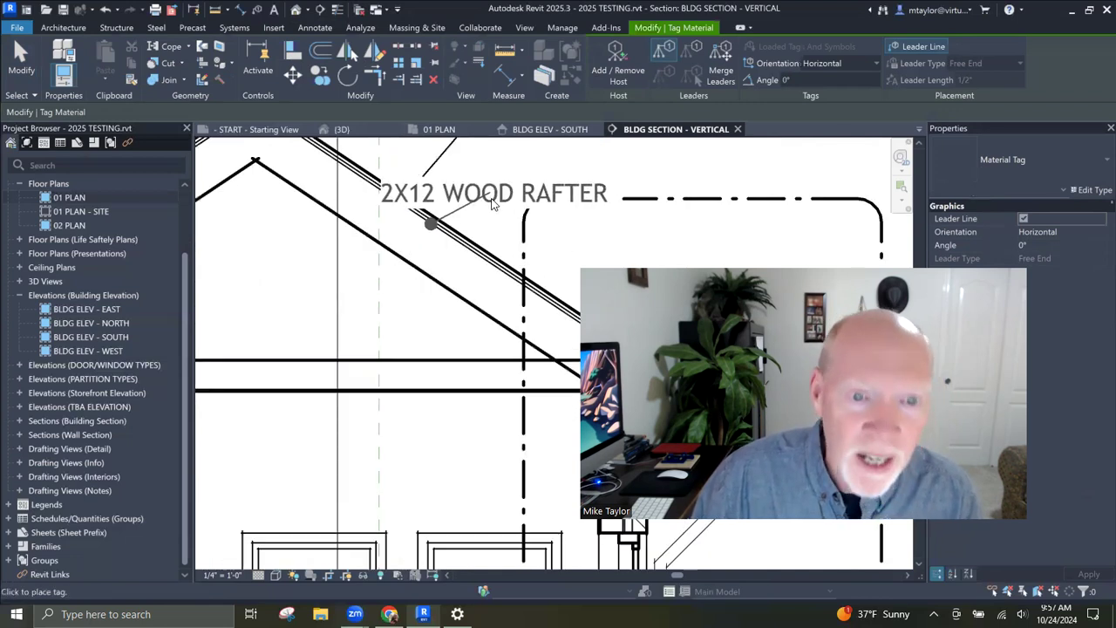
scroll(518, 182, down, 2)
middle_drag(529, 179, 419, 196)
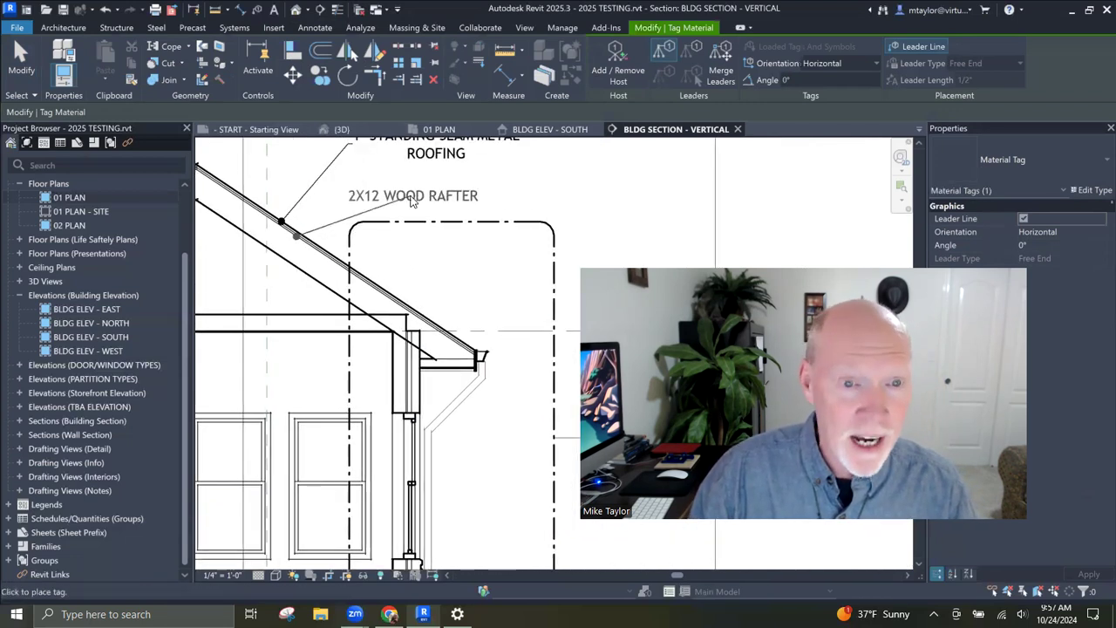
click(509, 201)
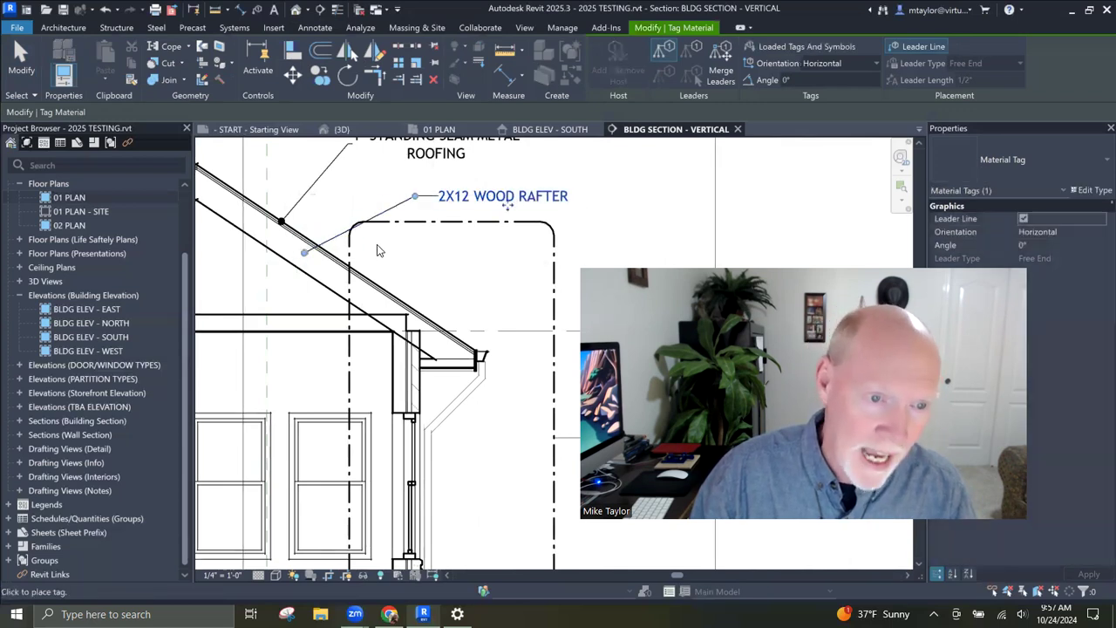
Step: Tag the roof's 3/4" plywood sheathing layer, placing the text between the roofing and rafter tags, and end tagging
scroll(301, 243, up, 4)
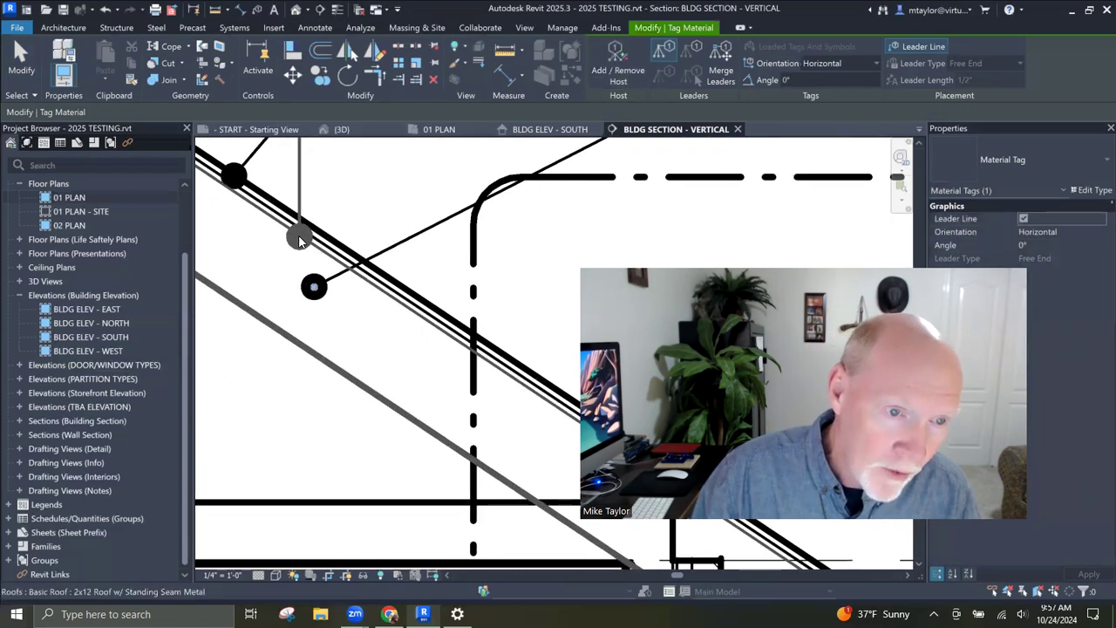
scroll(301, 243, down, 4)
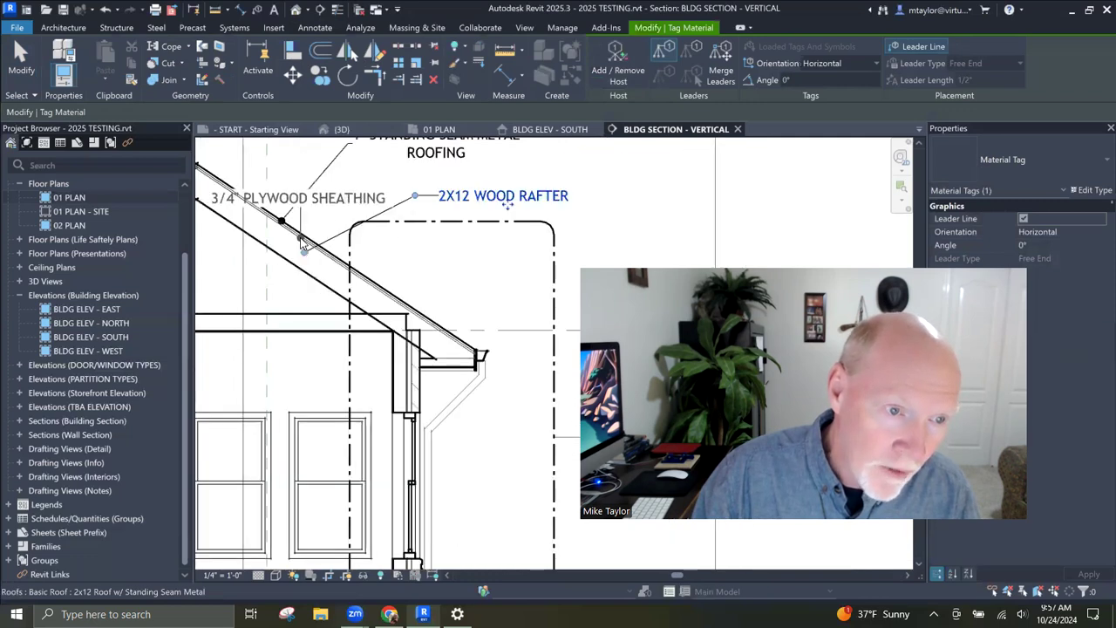
click(301, 243)
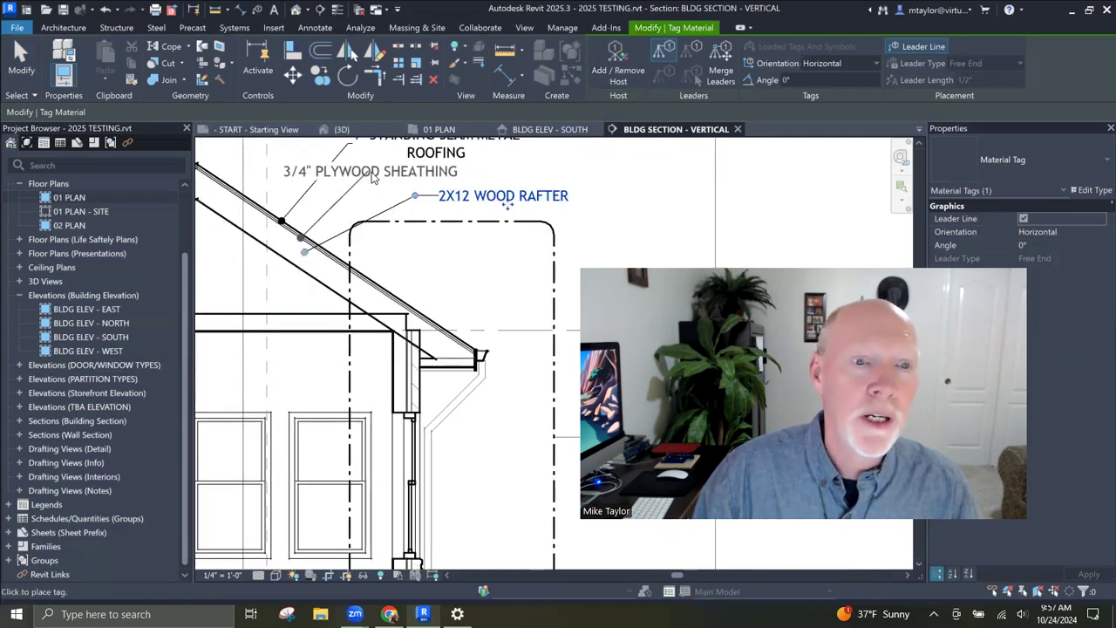
click(489, 176)
key(Escape)
key(Escape)
scroll(462, 255, down, 2)
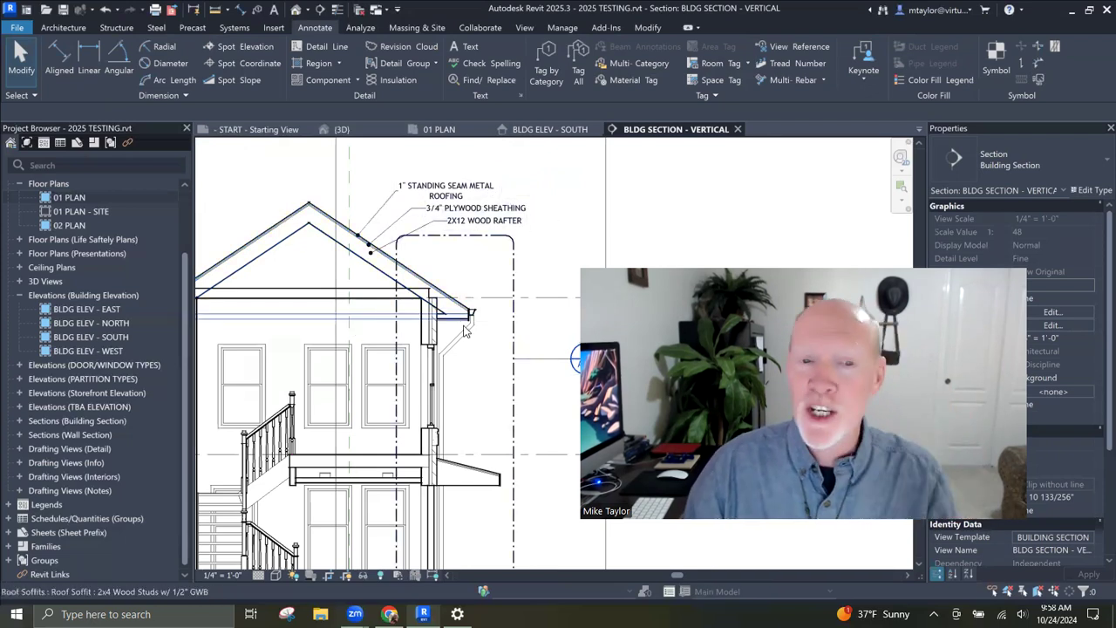
Step: Tag the 2x4 wood soffit framing at the eave, placing the text below and to the right of it, and end tagging
scroll(461, 359, up, 2)
scroll(462, 359, up, 3)
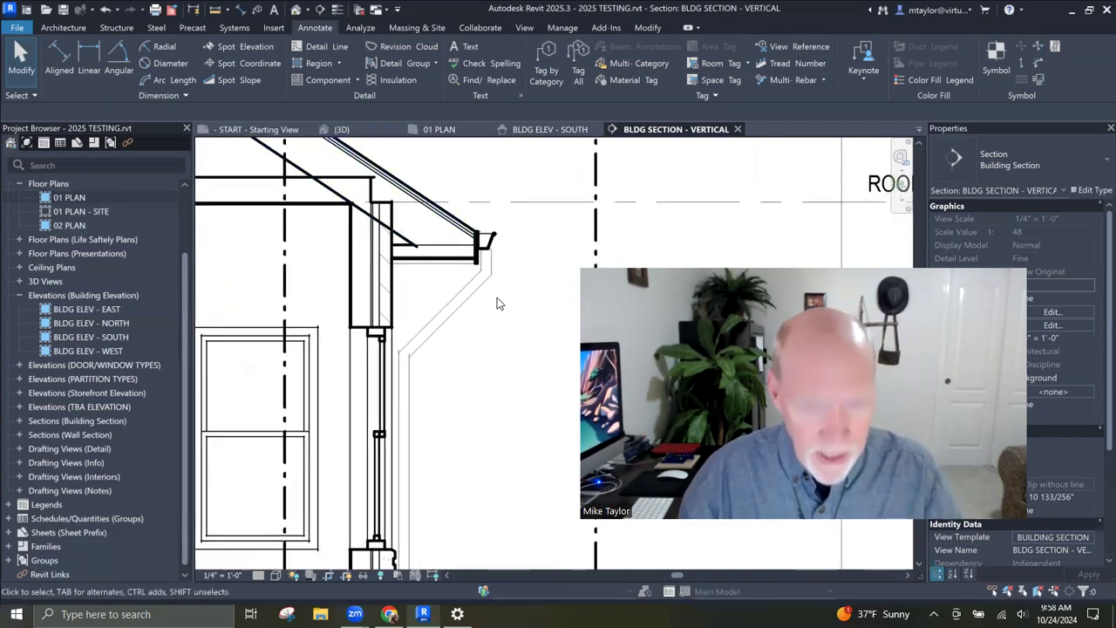
click(625, 79)
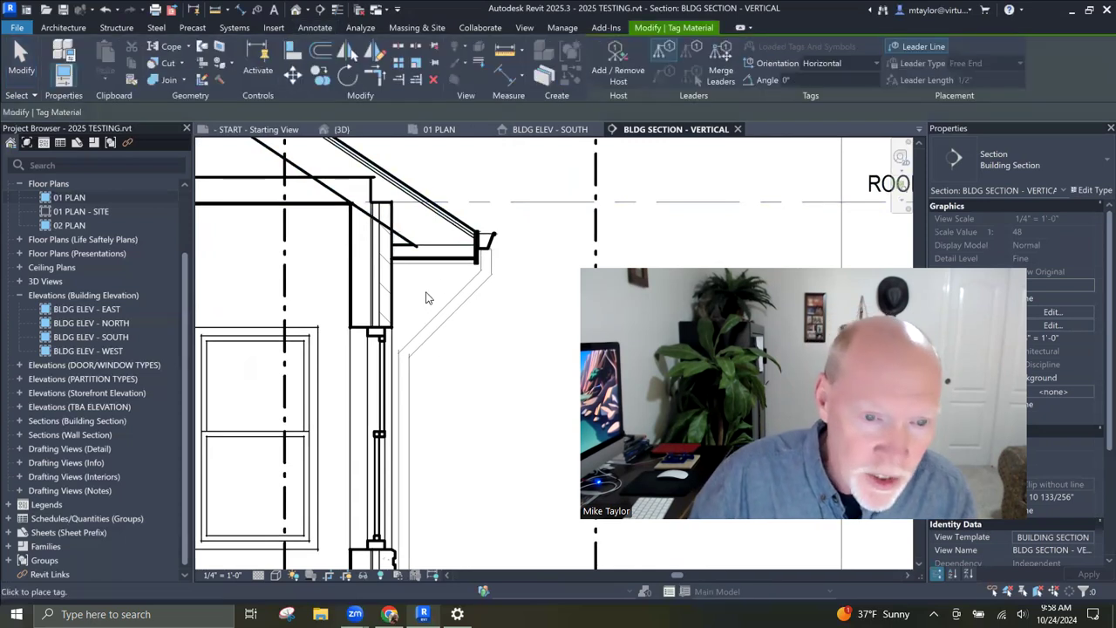
scroll(453, 274, up, 1)
middle_drag(454, 277, 390, 301)
scroll(388, 303, down, 3)
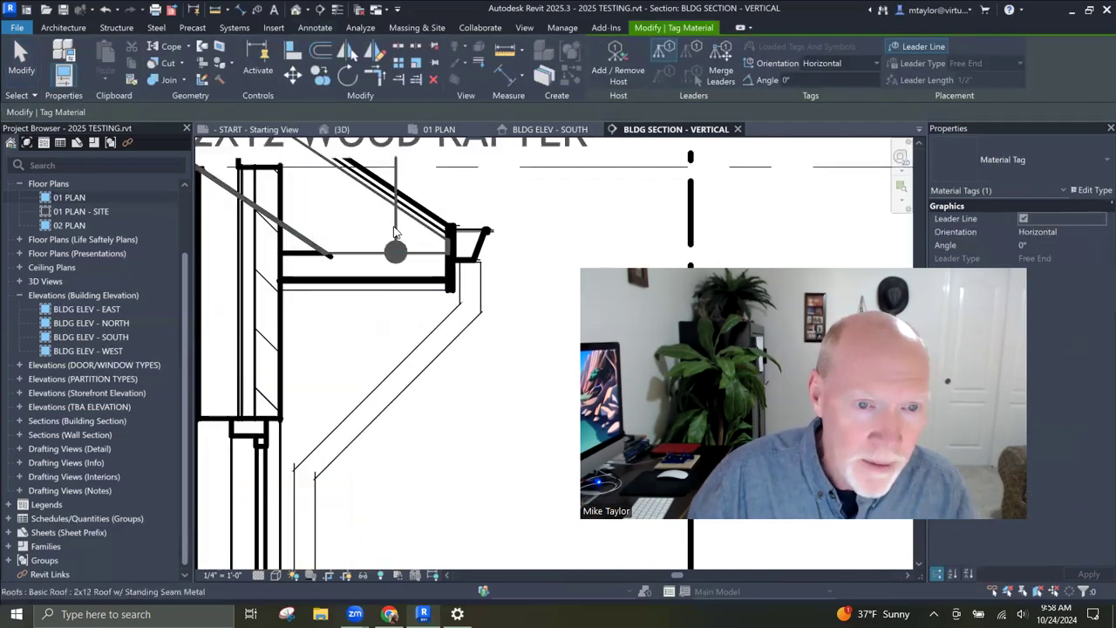
click(387, 260)
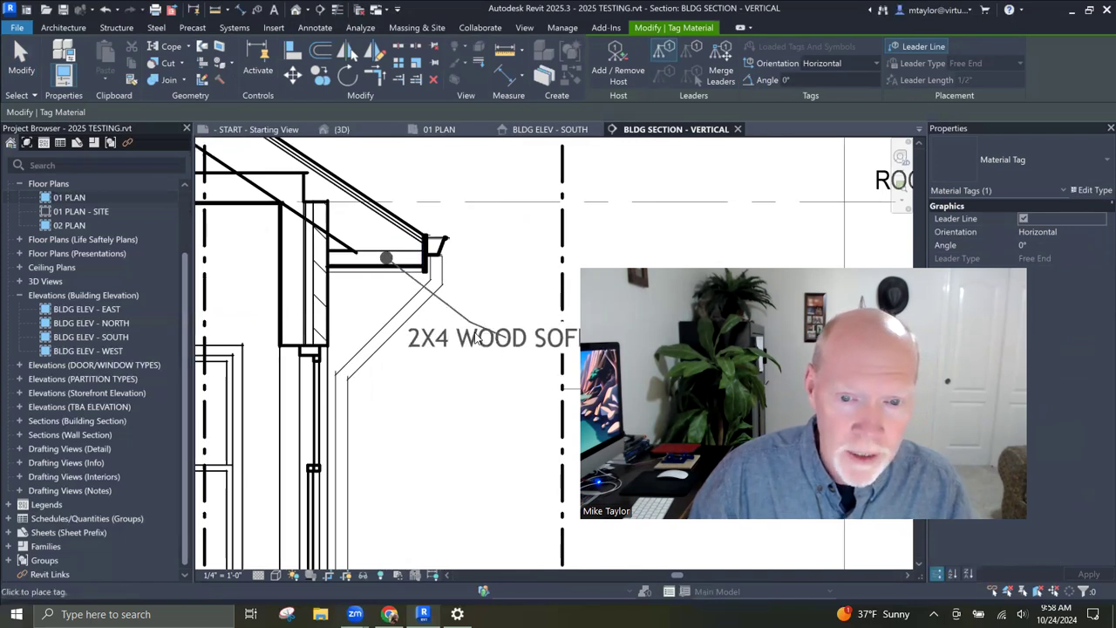
middle_drag(532, 341, 370, 305)
click(462, 288)
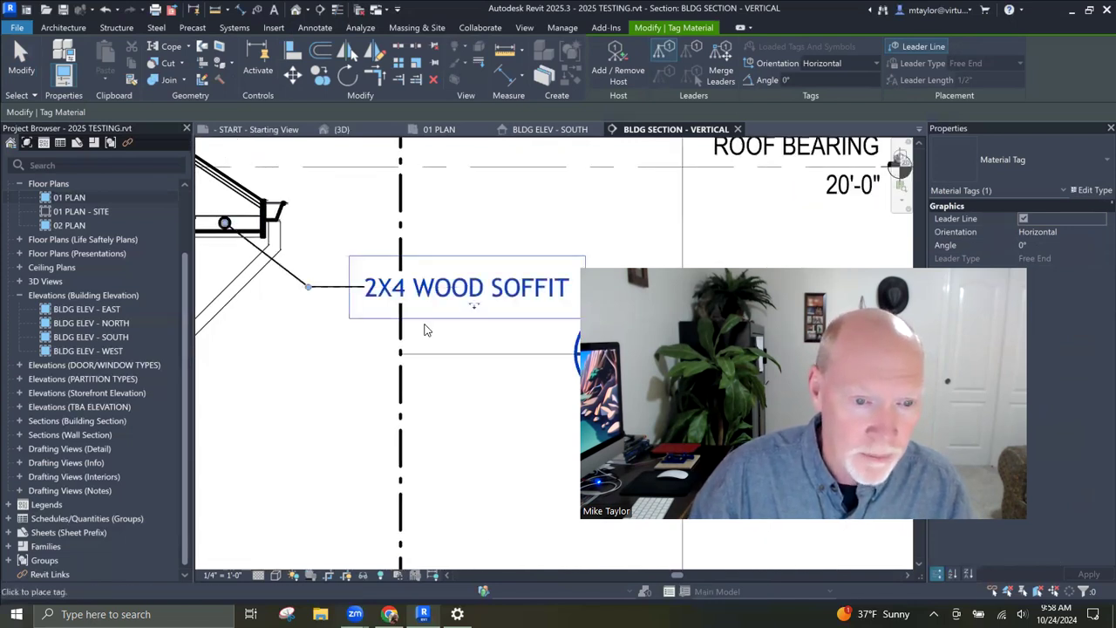
middle_drag(208, 271, 297, 284)
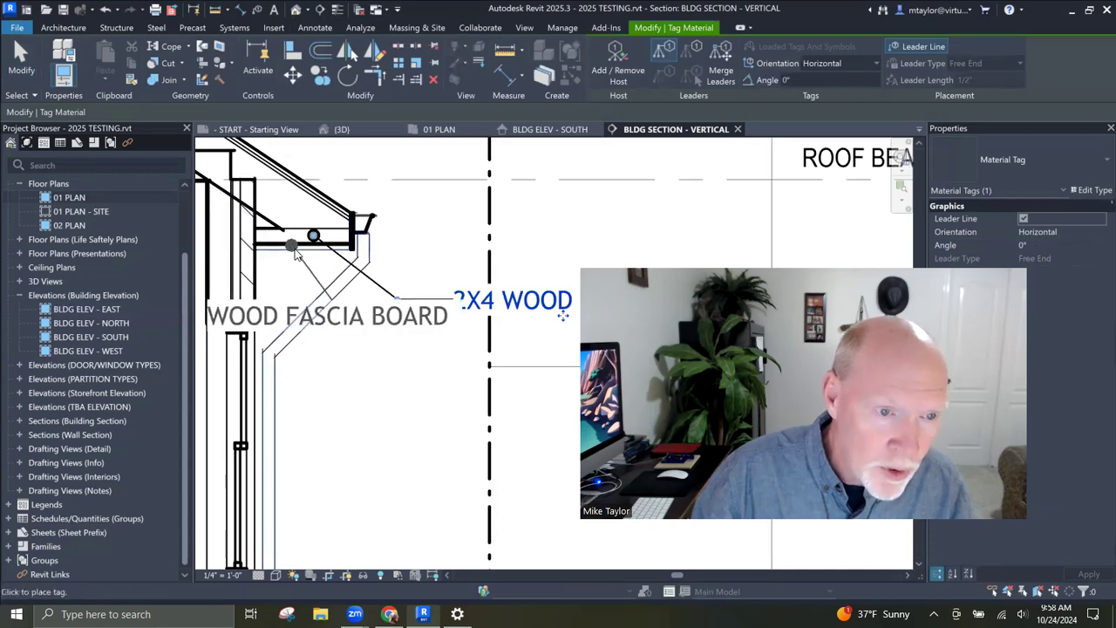
key(Escape)
key(Escape)
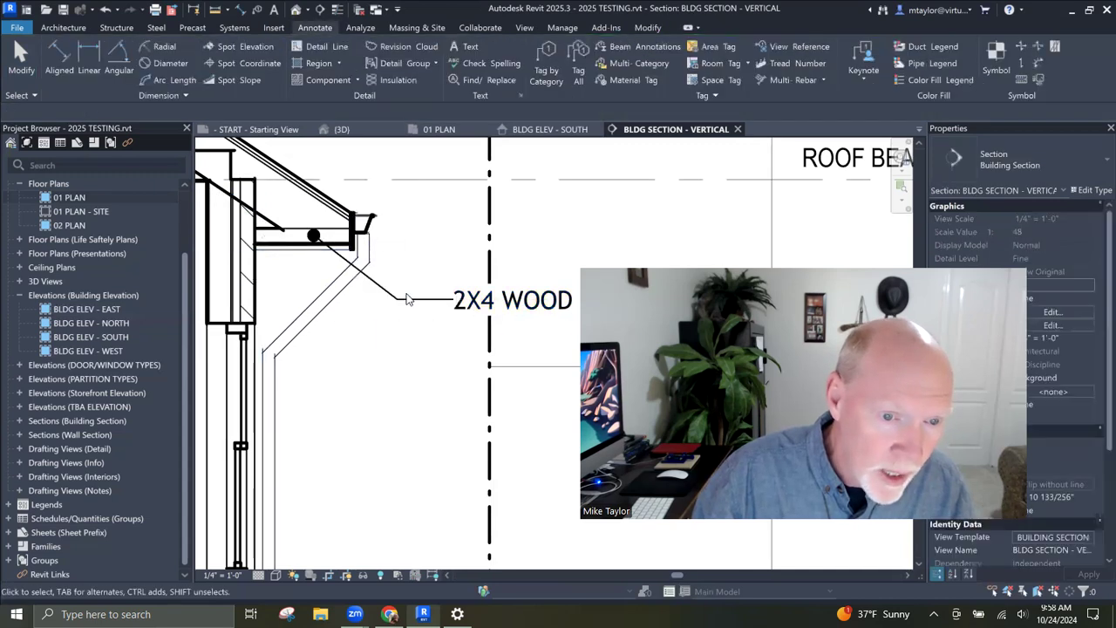
Step: Tag the eave soffit's 1/2" exterior gypsum wallboard layer, placing the text directly below the 2x4 wood soffit tag
click(403, 301)
key(Return)
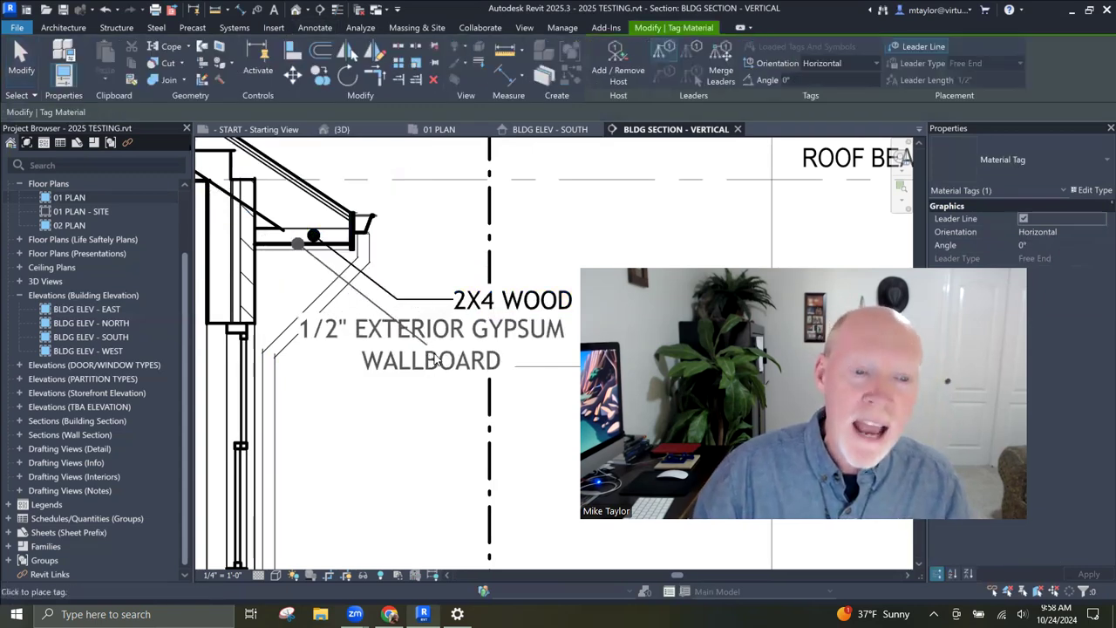
scroll(435, 361, down, 1)
click(525, 366)
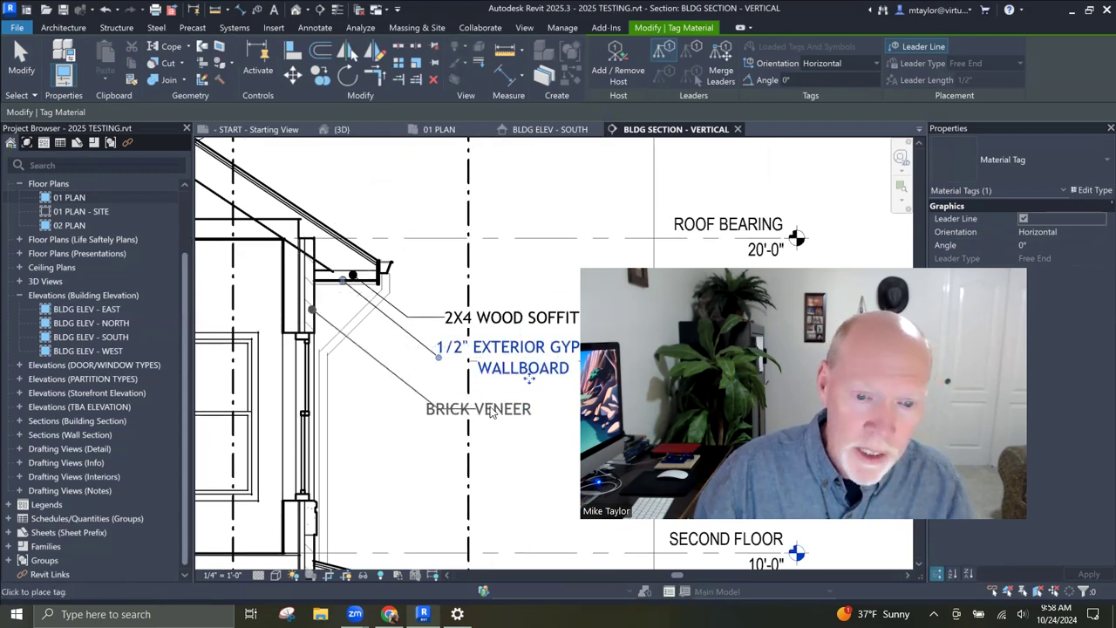
Step: Tag the exterior wall's brick veneer and 2x6 wood stud layers, stacking their texts below the gypsum wallboard tag, and end tagging
click(438, 409)
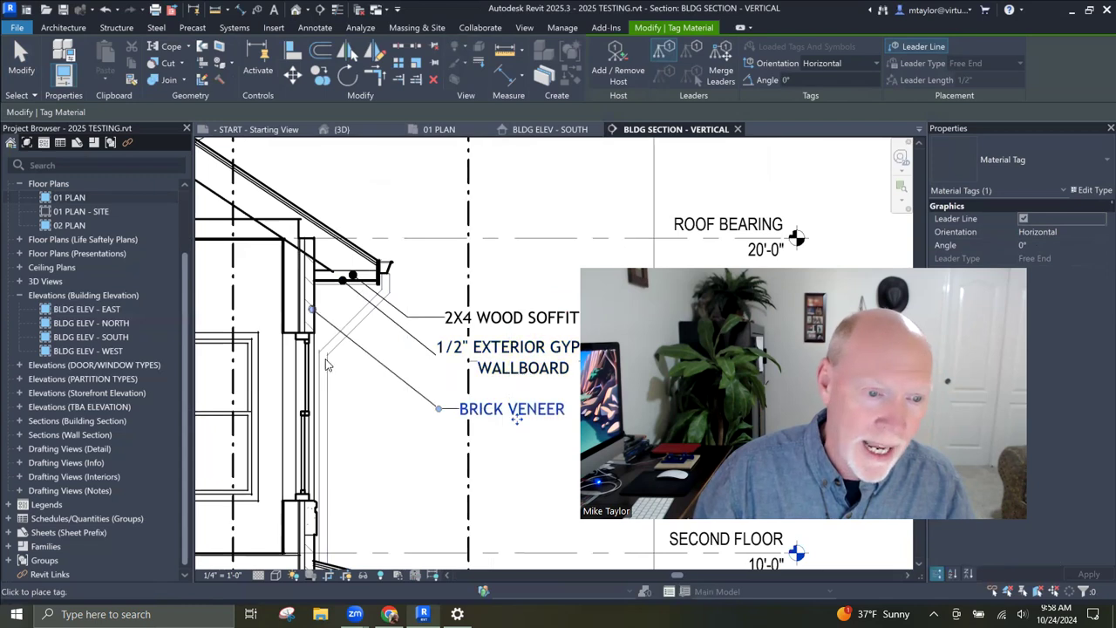
click(292, 314)
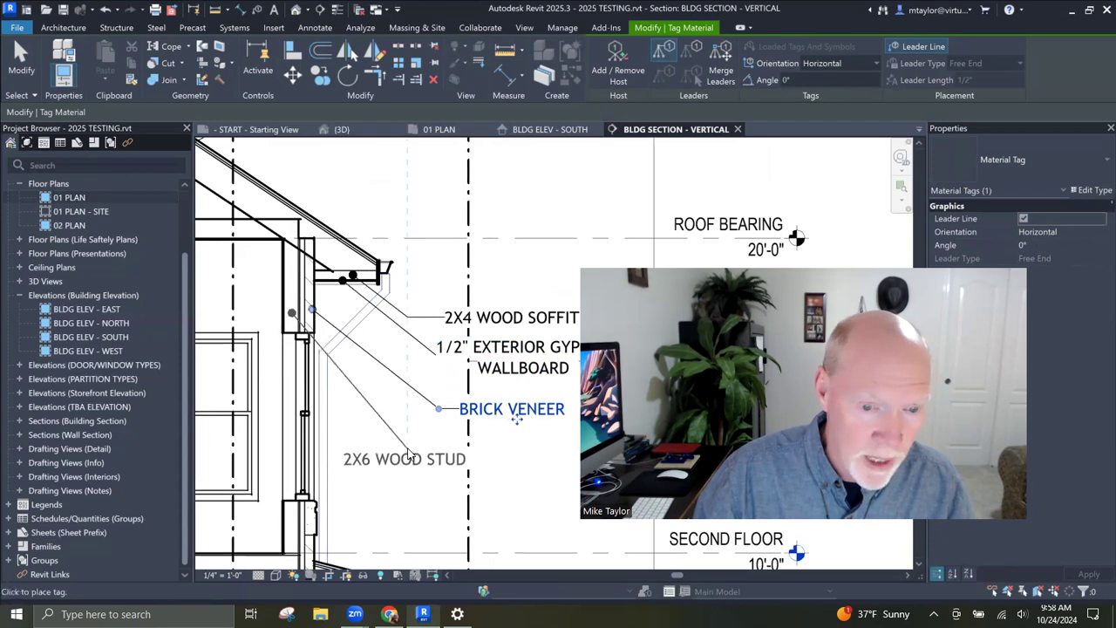
click(492, 458)
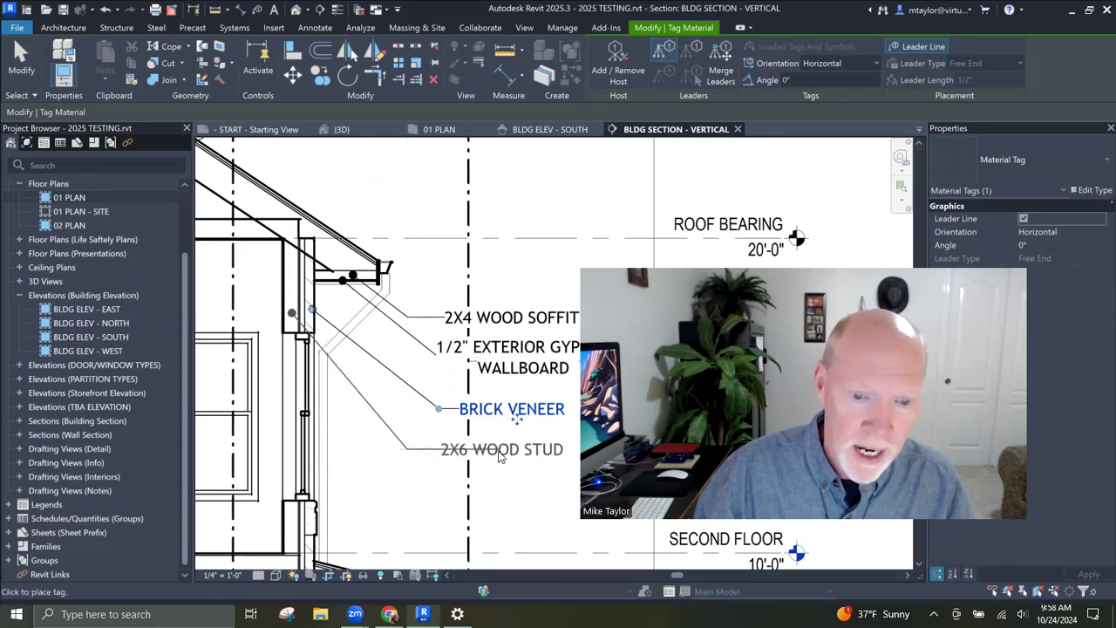
key(Escape)
scroll(493, 458, down, 2)
middle_drag(503, 477, 453, 402)
key(Escape)
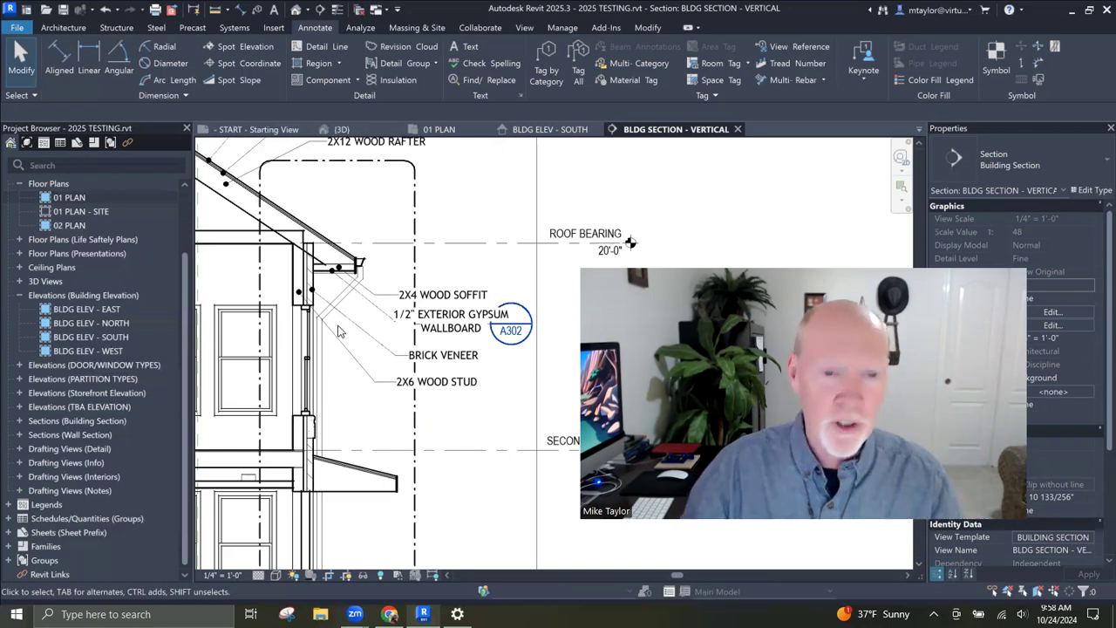
Step: Move the roof's standing seam metal roofing tag up and to the right, giving its leader a horizontal segment beside the text
mouse_move(353, 220)
middle_down()
mouse_move(369, 335)
mouse_move(409, 325)
mouse_move(447, 337)
middle_up()
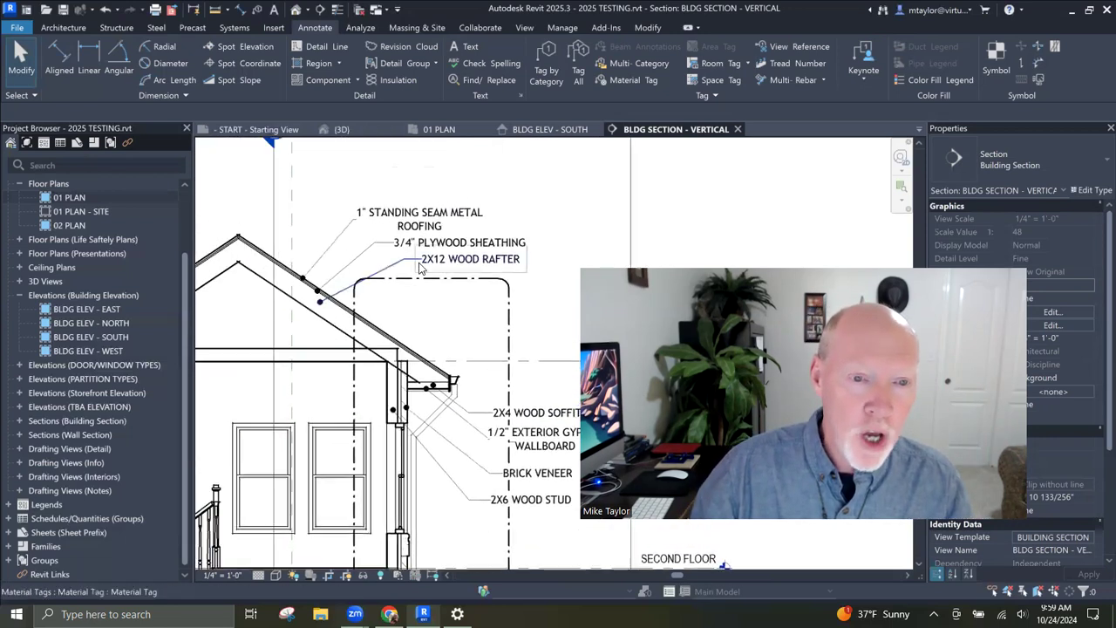
click(412, 228)
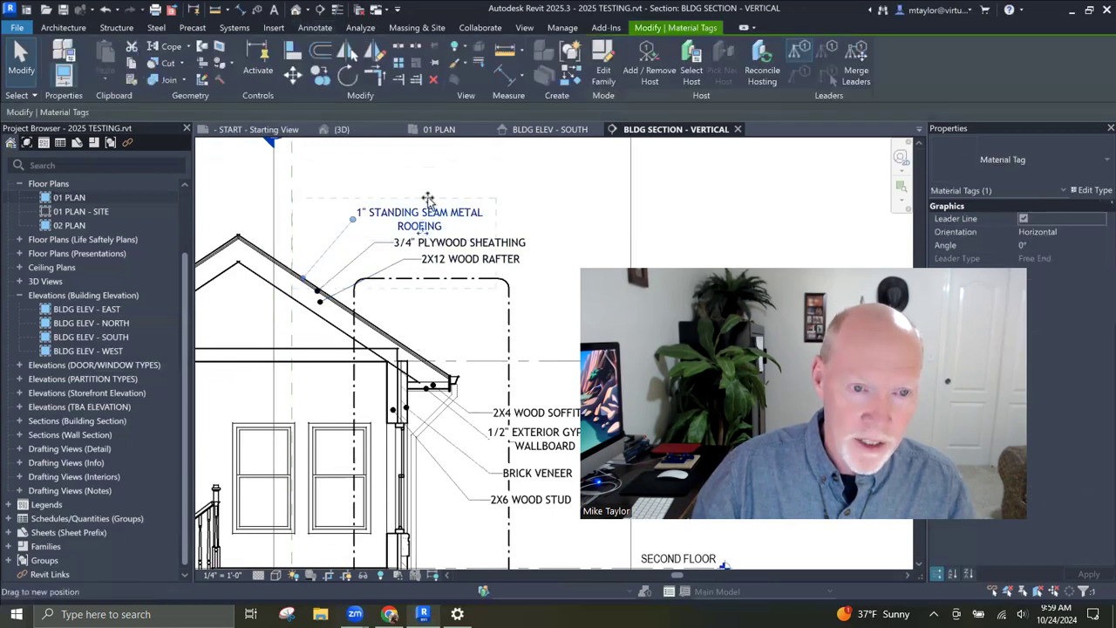
drag(427, 199, 429, 197)
key(Escape)
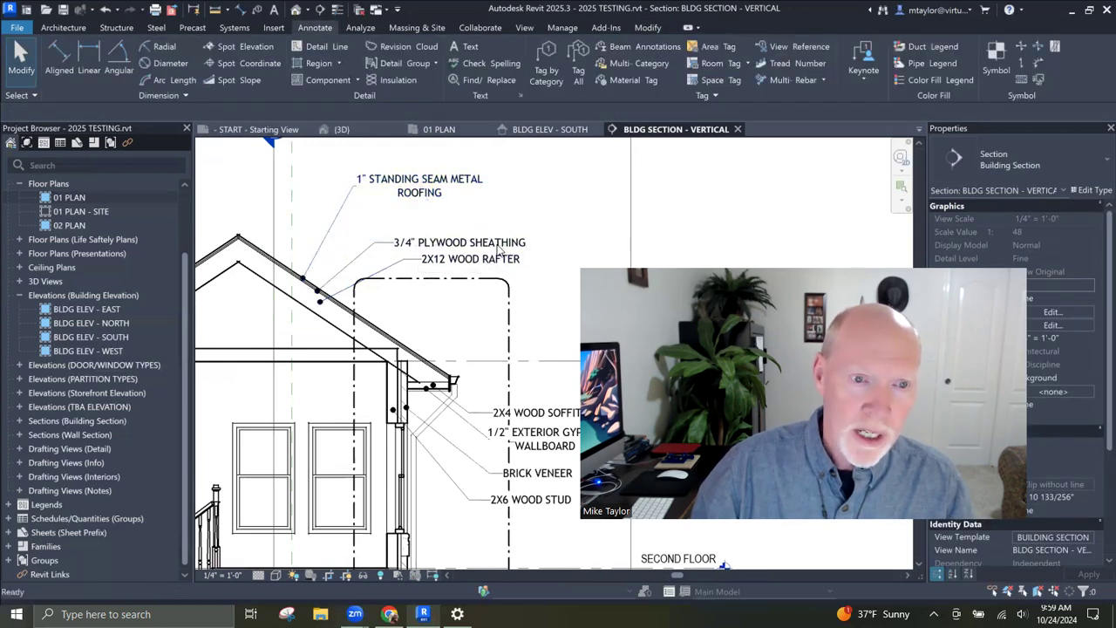
click(442, 200)
drag(460, 216, 456, 187)
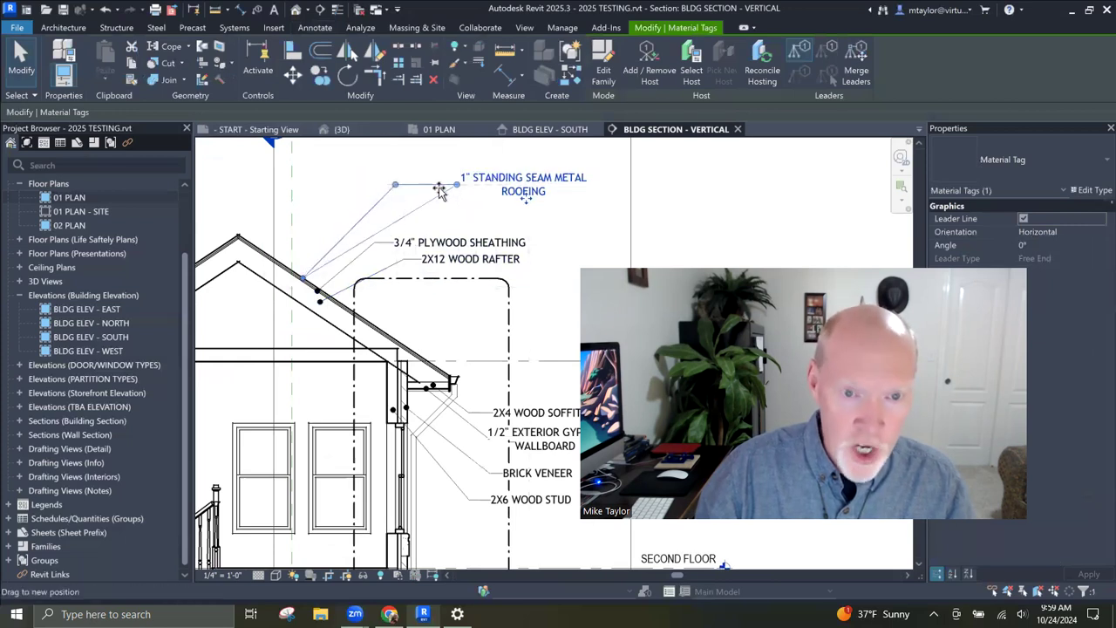
key(Escape)
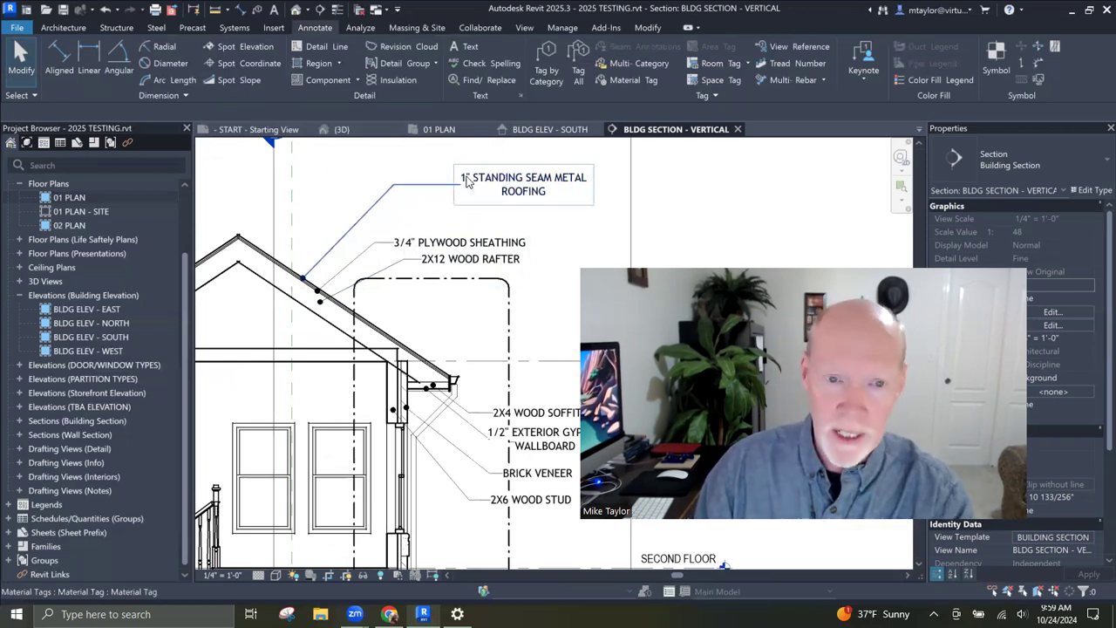
Step: Open the metal roofing tag's family for editing and set the Material Description label's Horizontal Align to Left
click(526, 197)
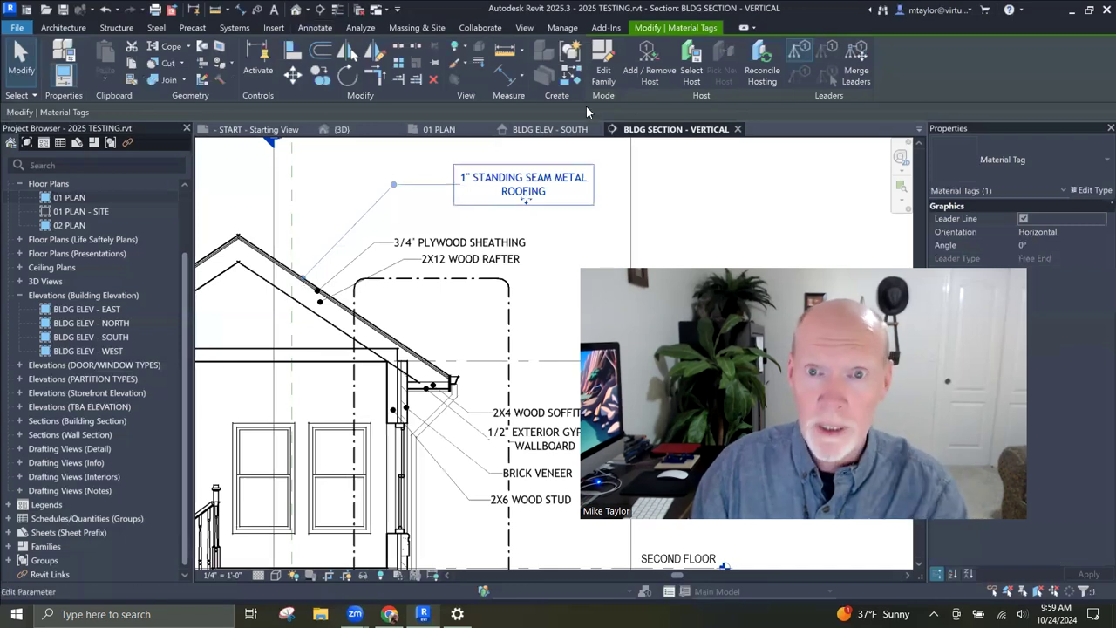
click(601, 74)
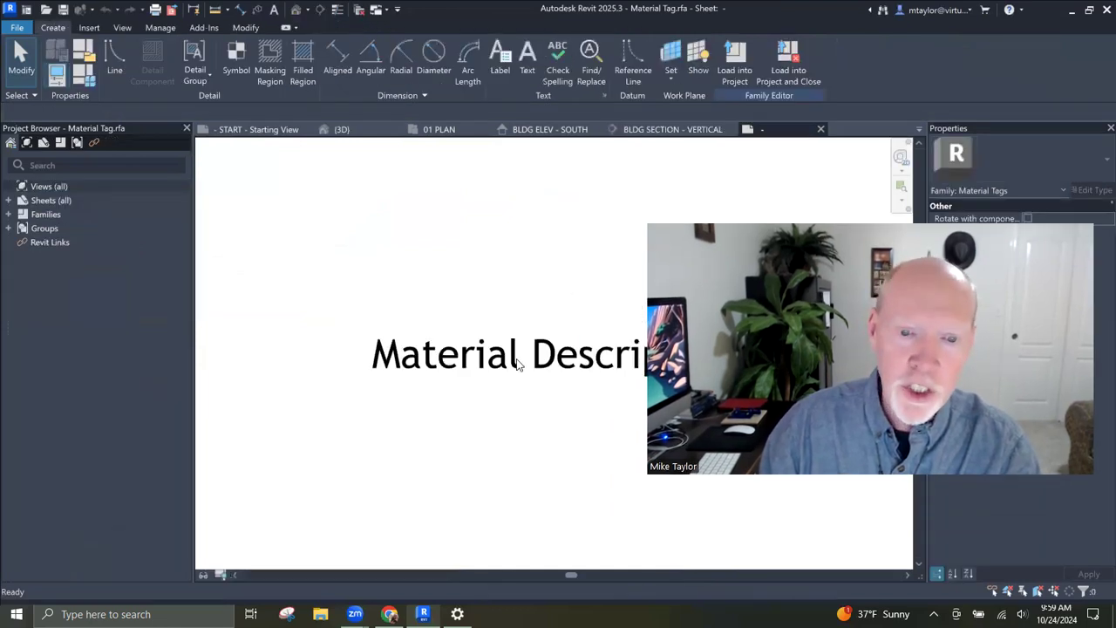
click(549, 353)
scroll(523, 471, down, 3)
middle_drag(535, 476, 388, 355)
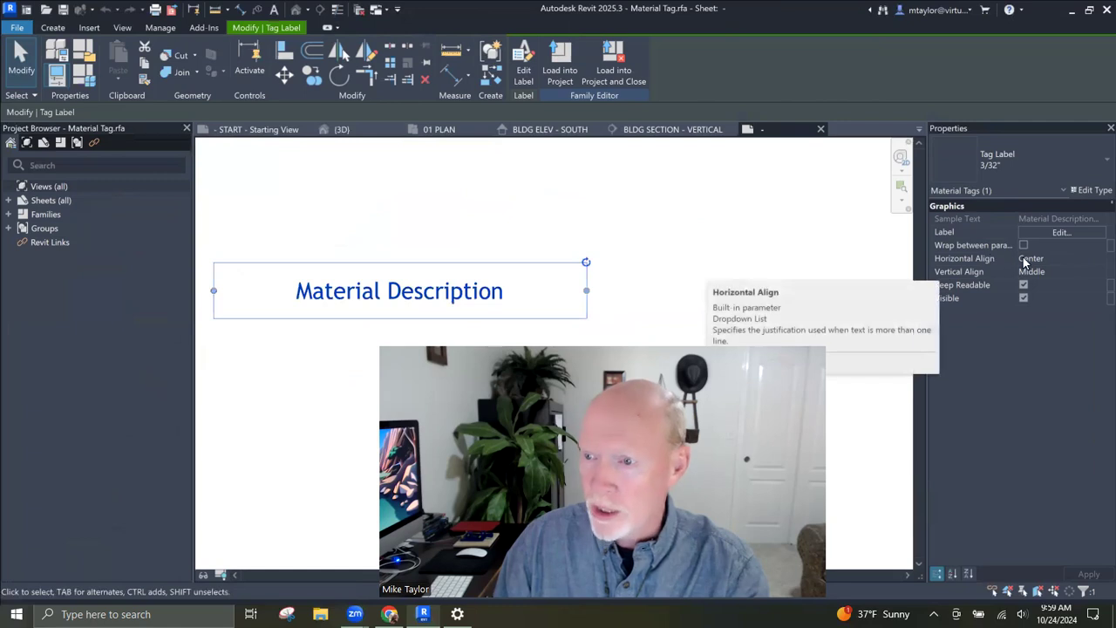
click(1081, 258)
click(1097, 258)
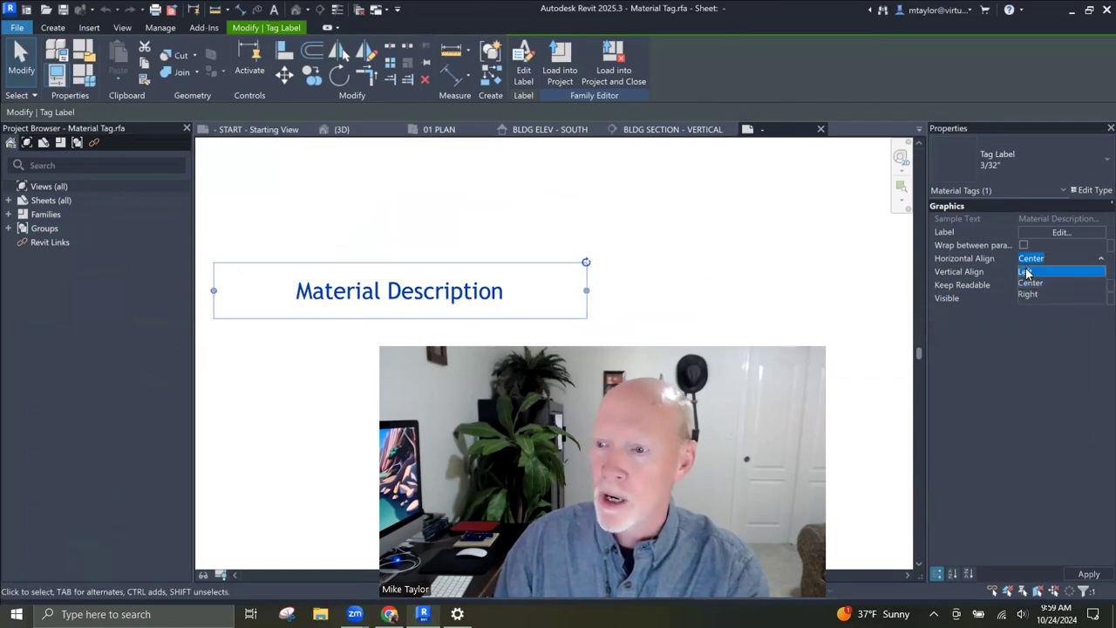
click(1077, 270)
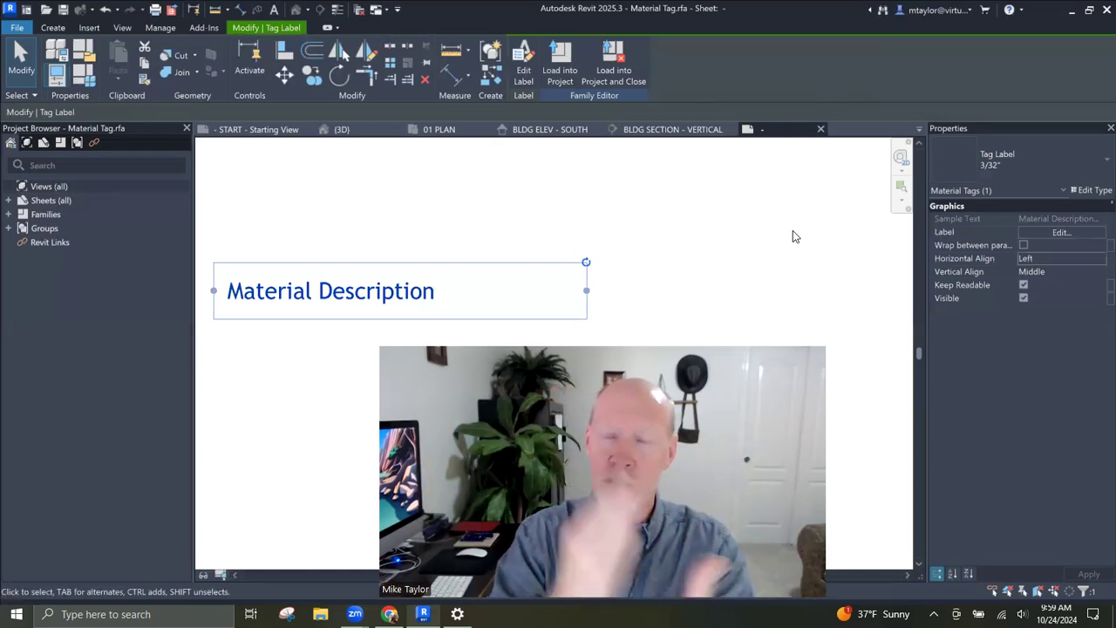
click(693, 247)
Step: Narrow the Material Description label box until its text wraps, and stretch it to about one and a half times its original width
click(558, 291)
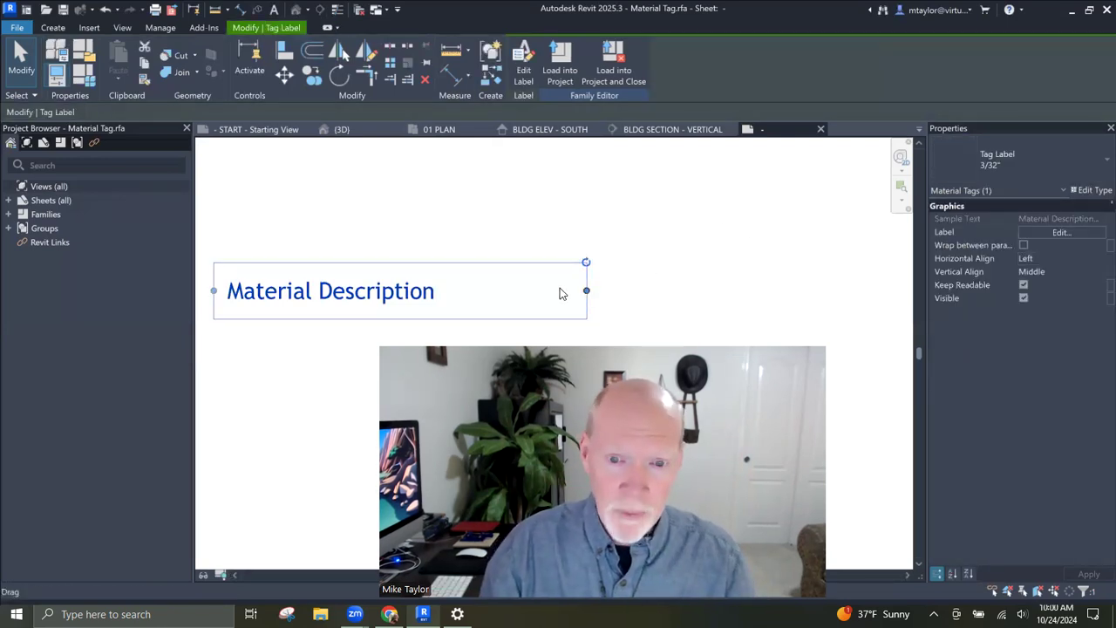
scroll(473, 289, down, 1)
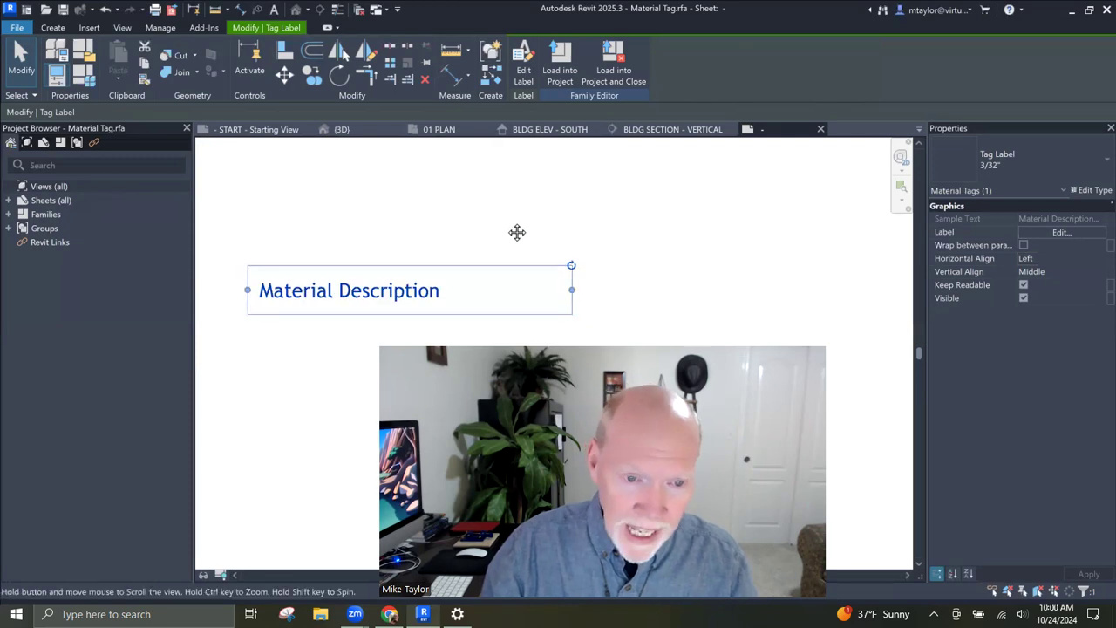
middle_drag(517, 231, 513, 212)
drag(660, 224, 485, 225)
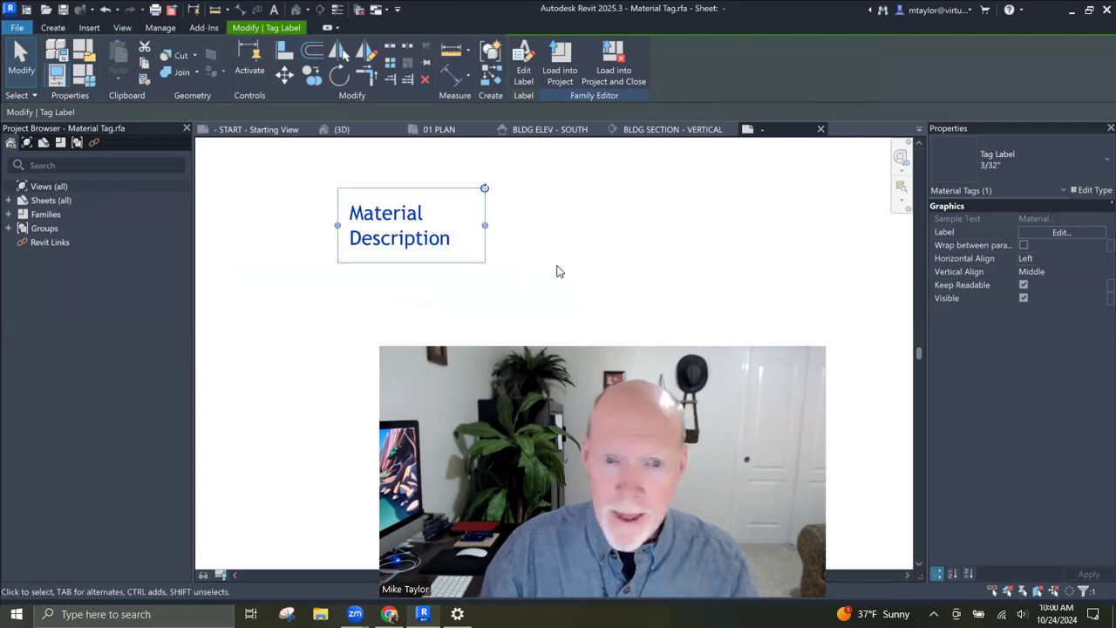
drag(486, 227, 689, 227)
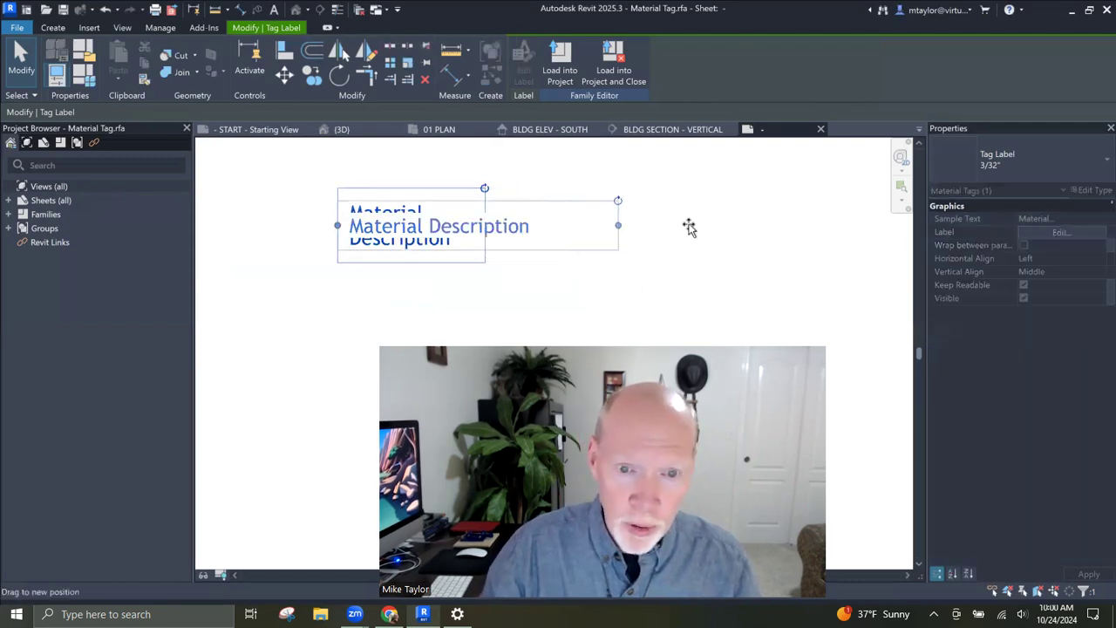
drag(827, 224, 828, 225)
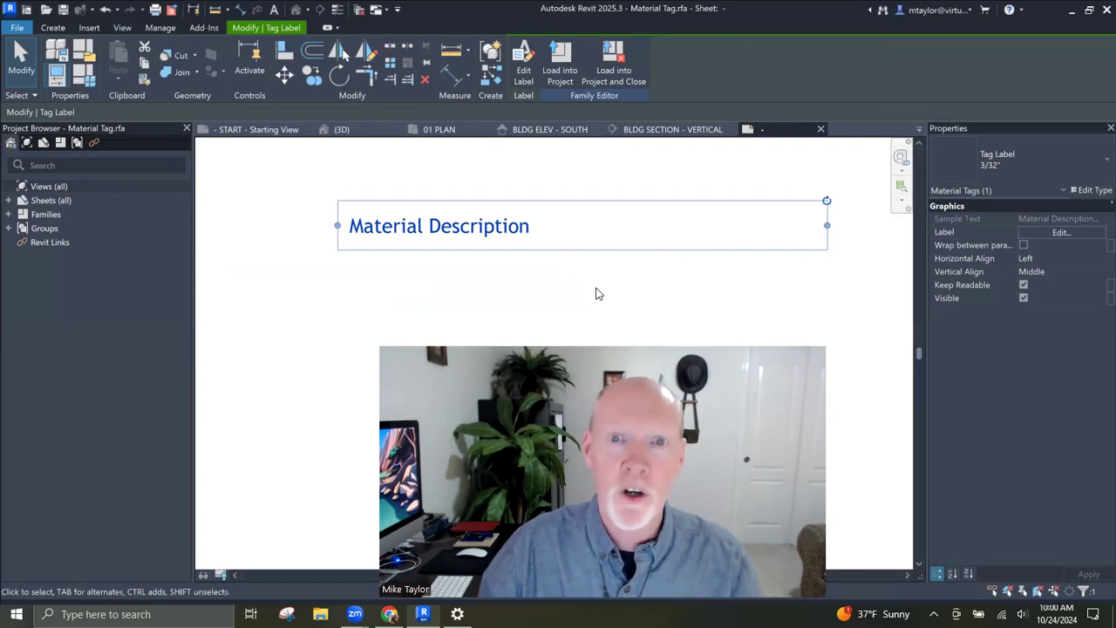
Step: Load the edited Material Tag family into the project and close it without saving changes to its file
click(616, 67)
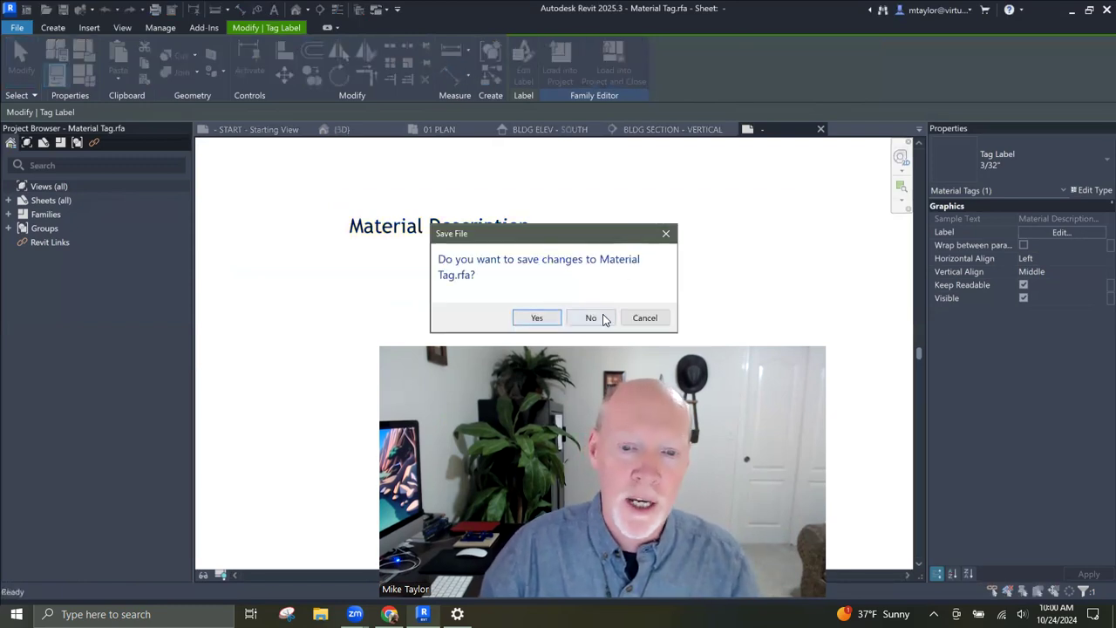
click(602, 319)
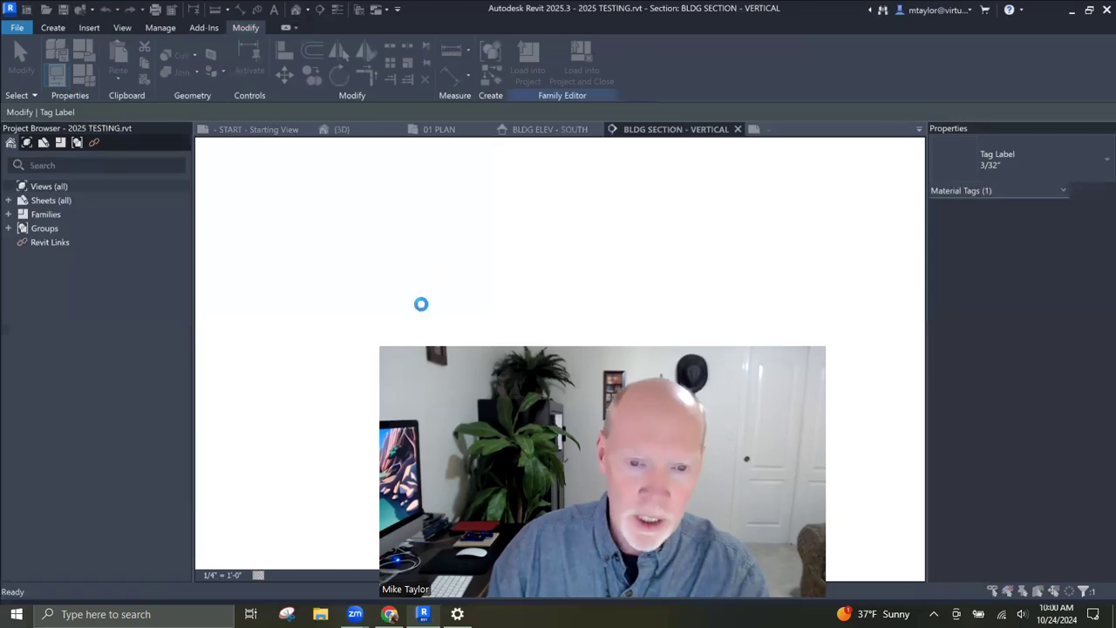
click(522, 270)
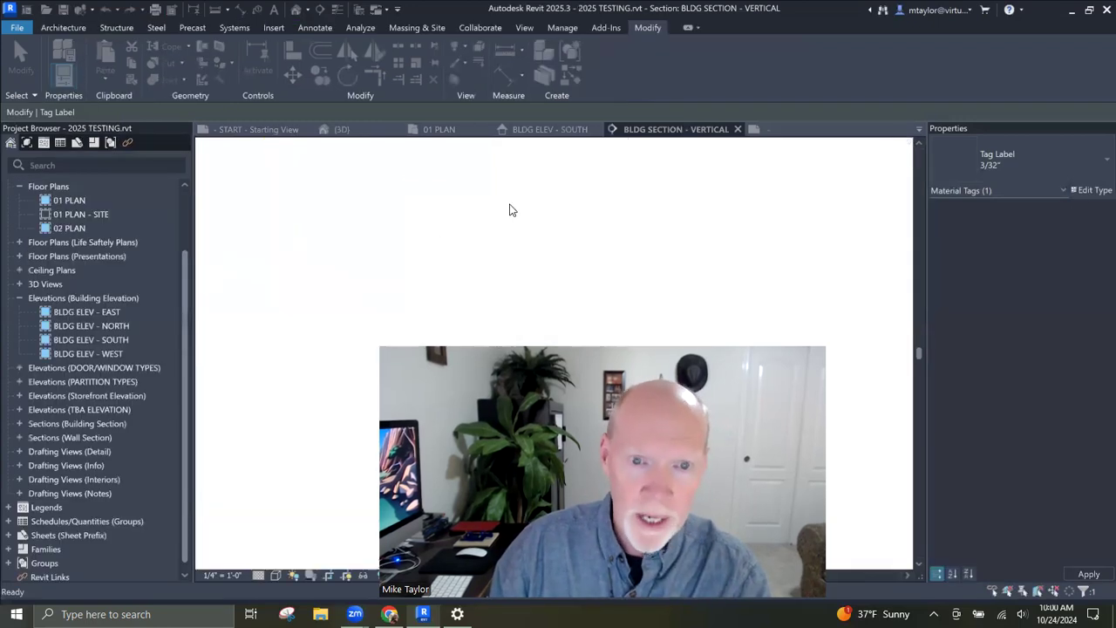
Step: Move the 3/4" plywood sheathing tag up and to the right, giving its leader a horizontal segment beside the text
middle_drag(470, 218, 541, 200)
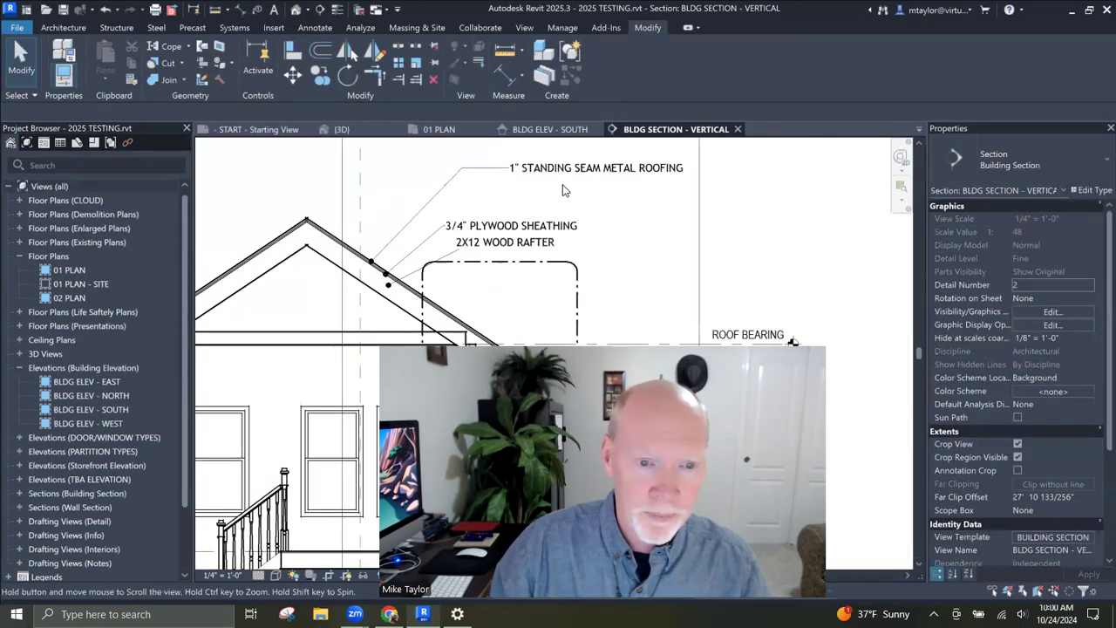
click(520, 234)
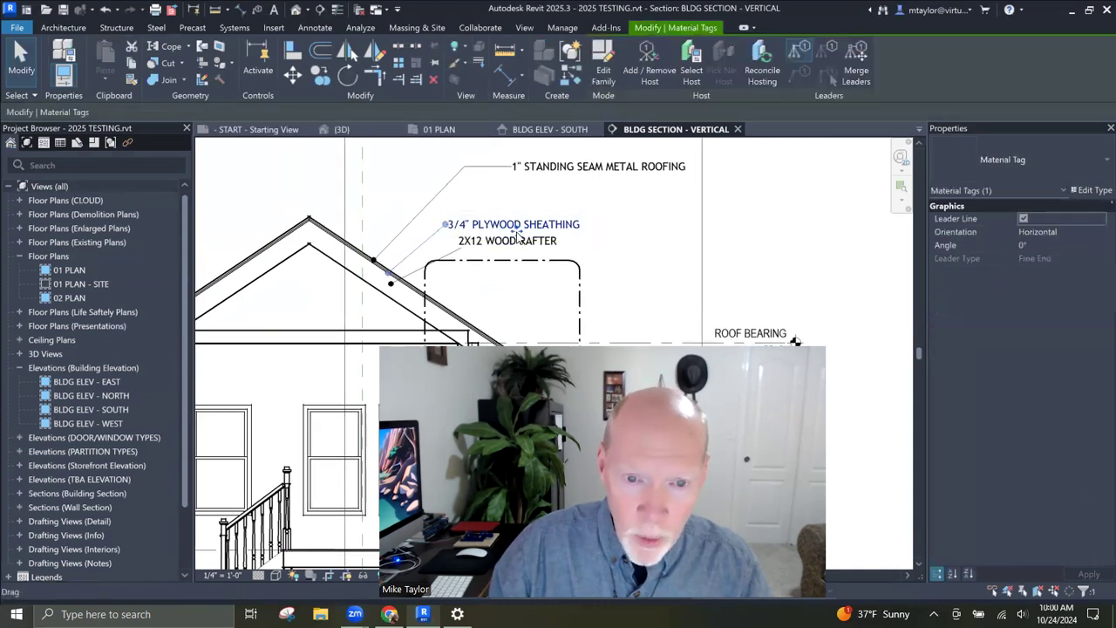
drag(446, 225, 521, 206)
key(Escape)
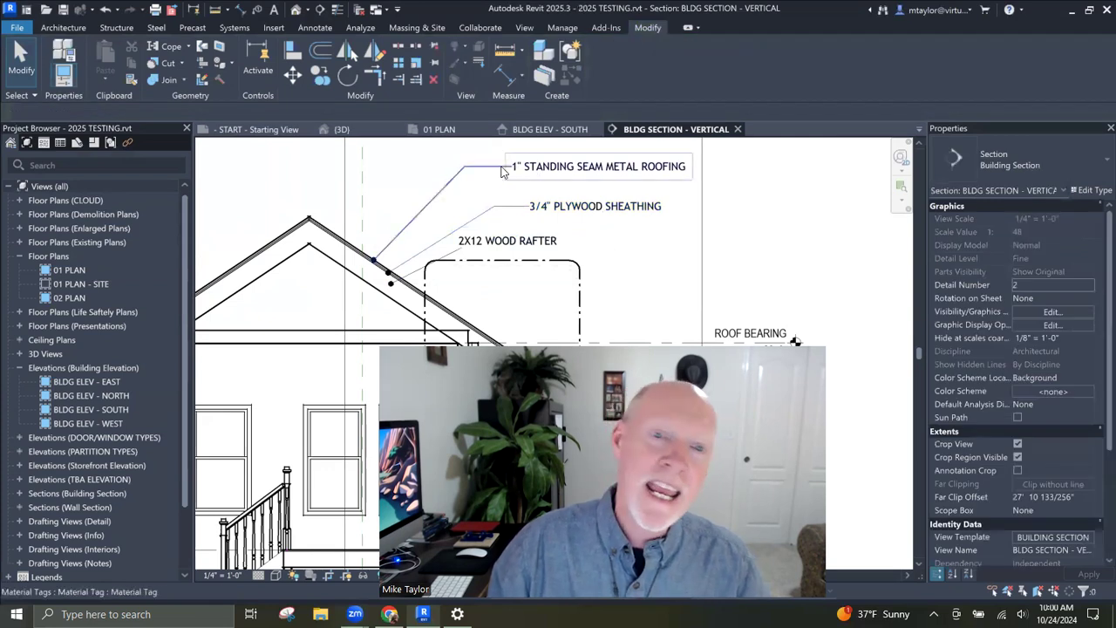
Step: Move the 2x12 wood rafter tag right, below the plywood sheathing tag, and give its leader a horizontal segment
drag(533, 248, 514, 252)
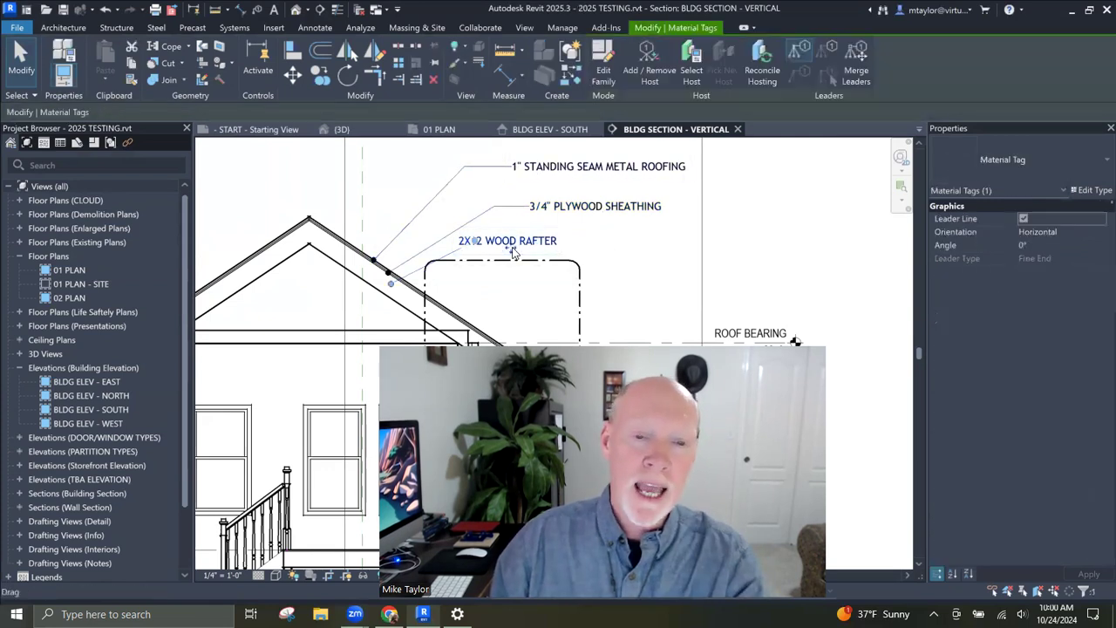
drag(596, 244, 497, 234)
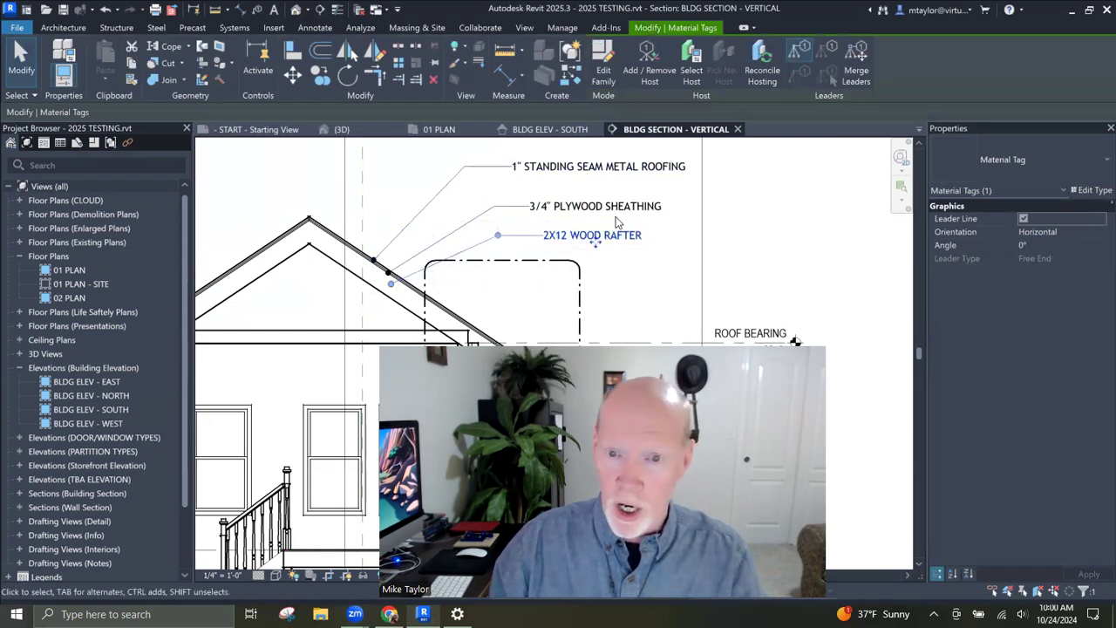
scroll(616, 225, down, 2)
key(Escape)
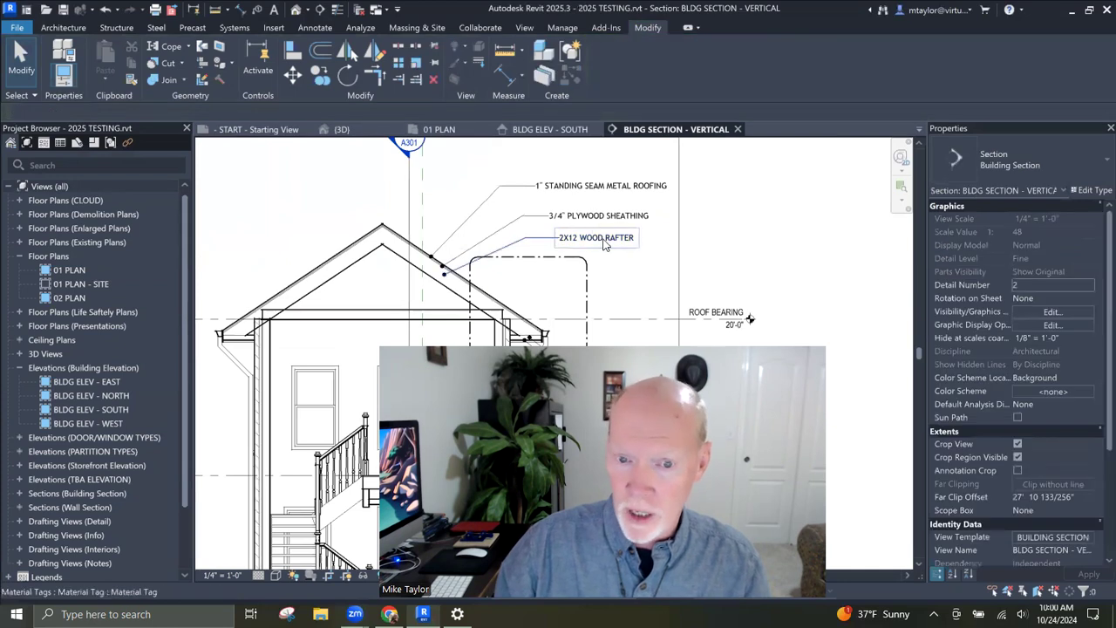
Step: Open the metal roofing tag's family for editing and narrow the Material Description label box, keeping its text on one line
click(600, 189)
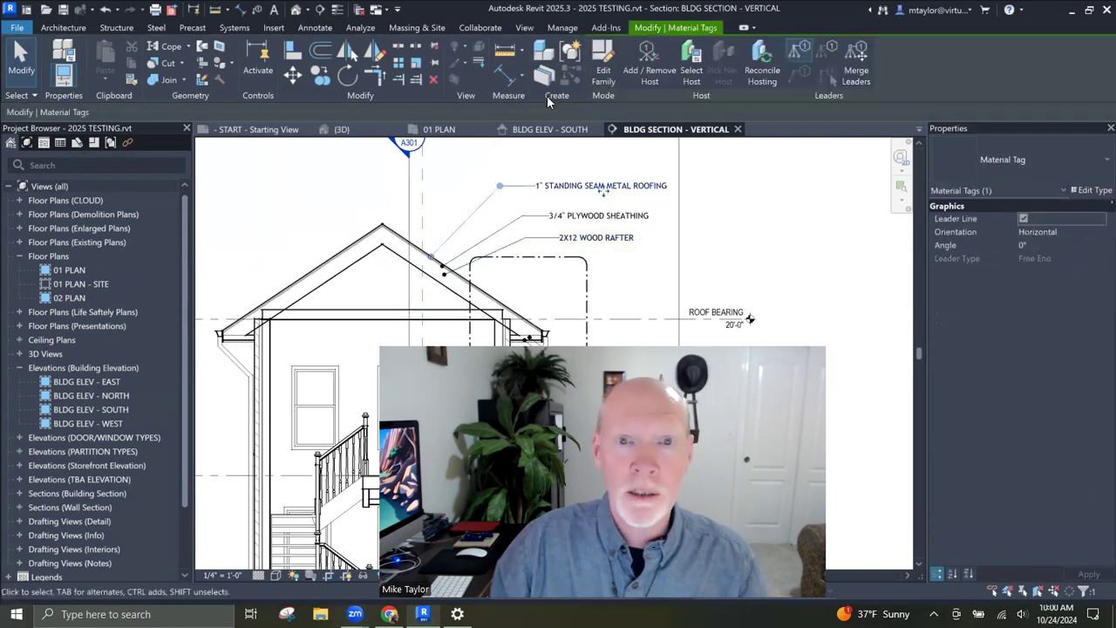
double_click(596, 210)
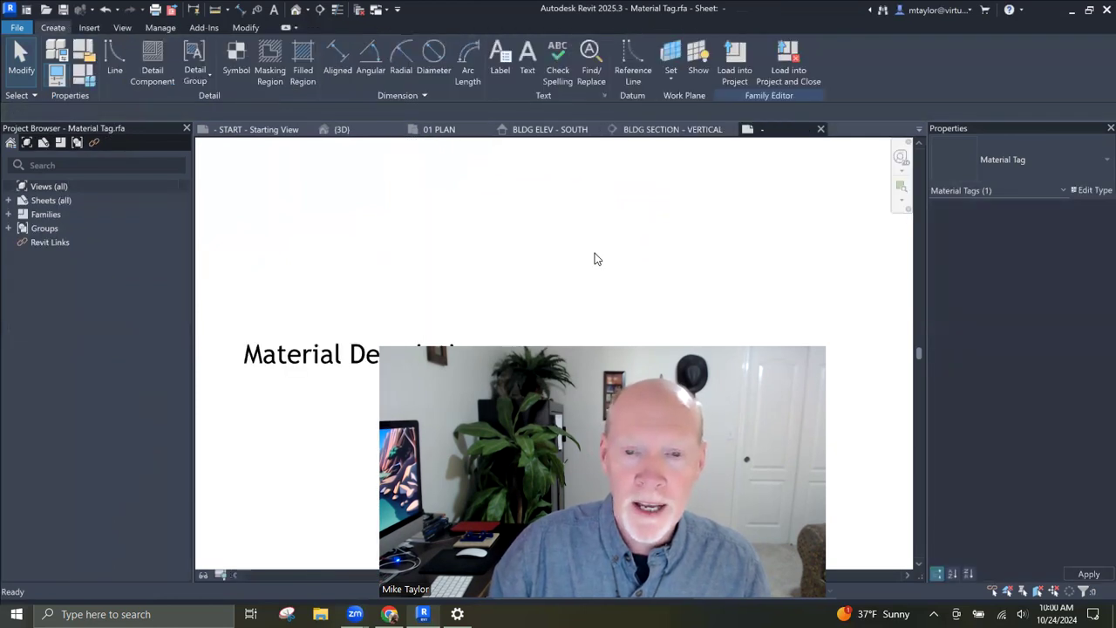
click(506, 253)
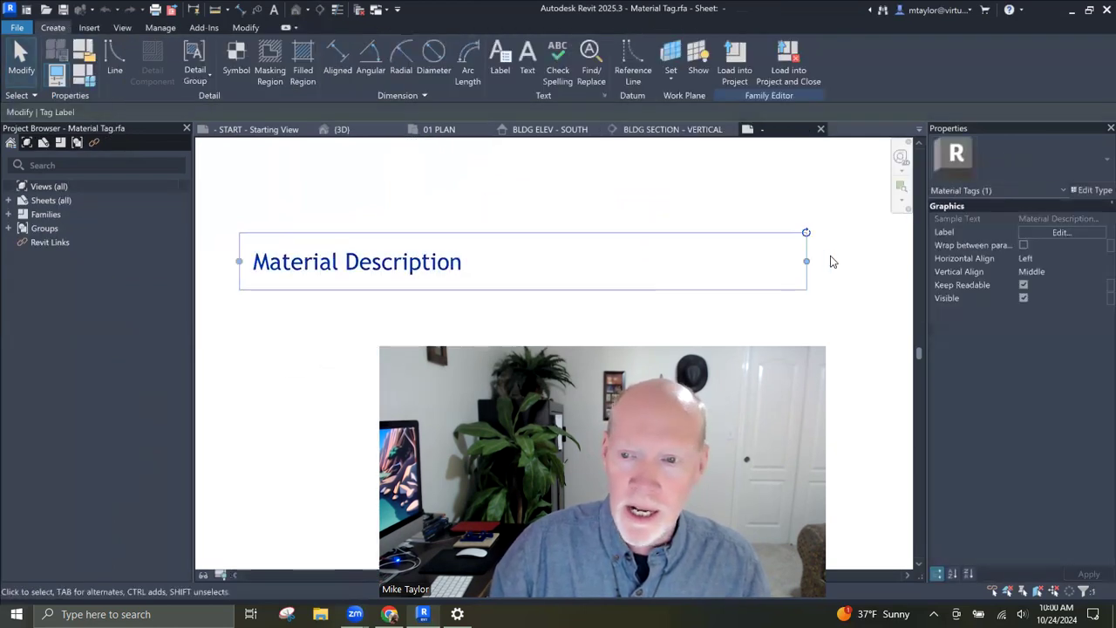
drag(683, 261, 651, 260)
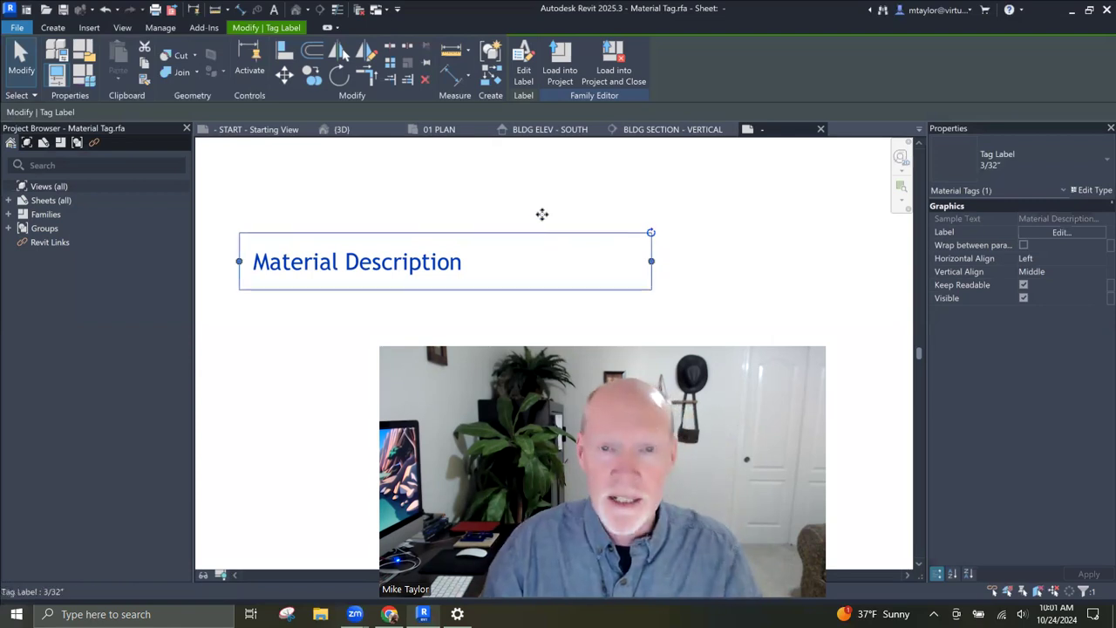
Step: Load the Material Tag family into the project, closing it without saving its file and overwriting the existing version
click(617, 63)
click(591, 318)
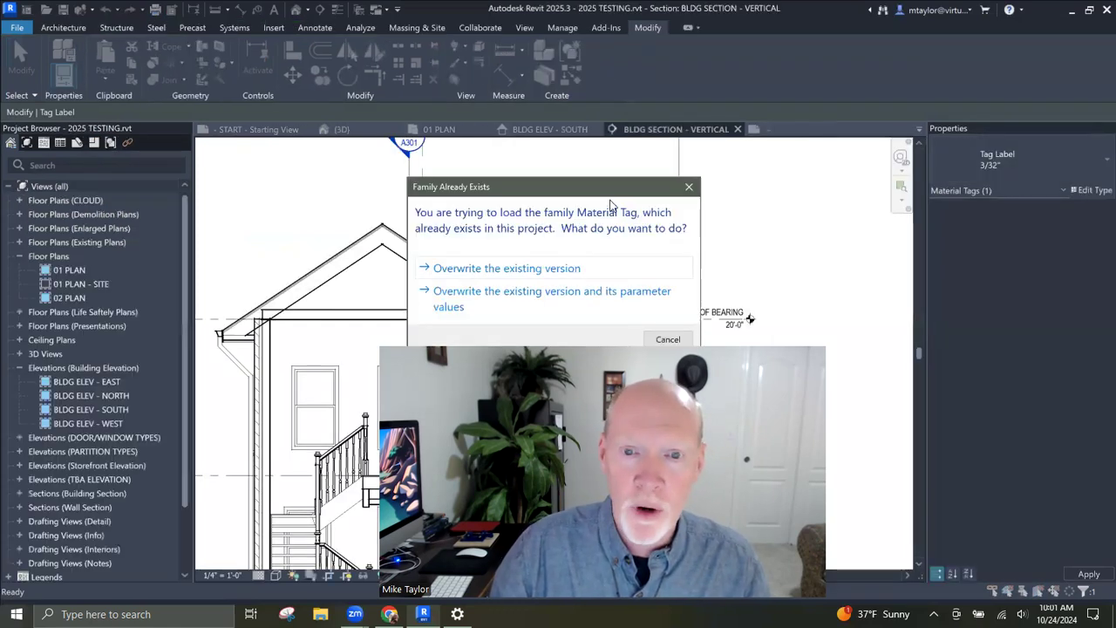
click(565, 270)
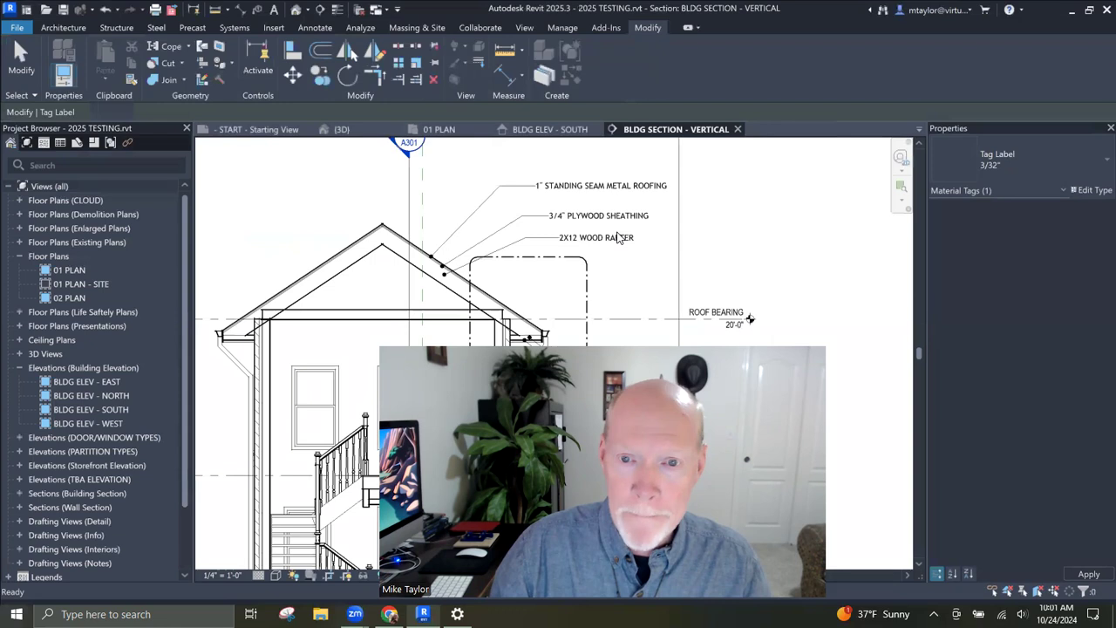
Step: Reopen the Material Tag family, narrow its label box further, and reload it into the project without saving its file
click(624, 193)
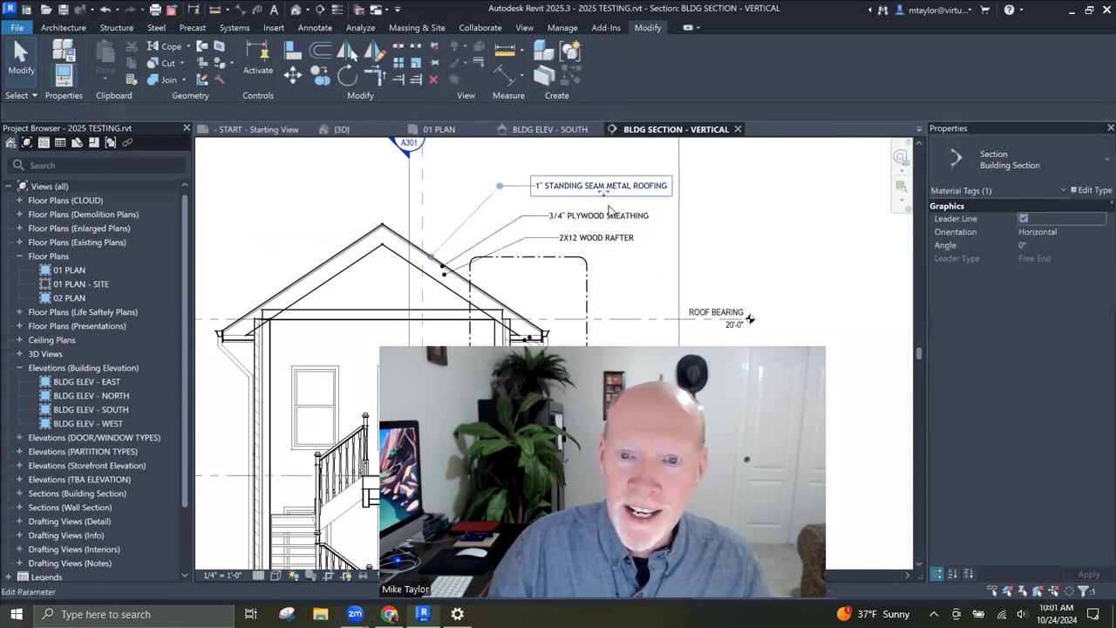
double_click(589, 239)
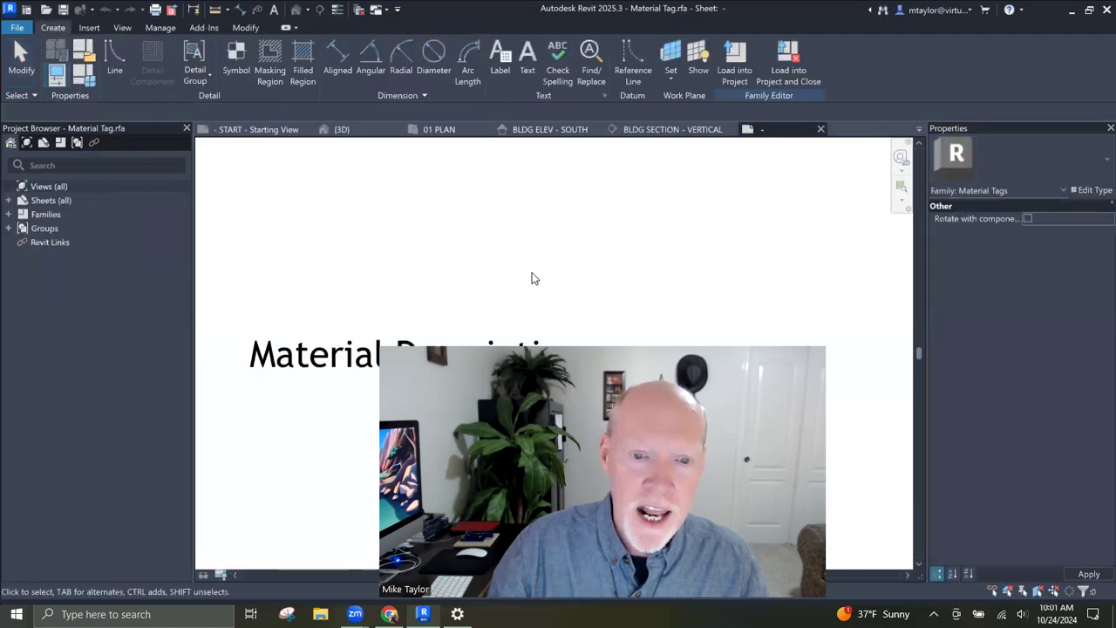
click(740, 255)
drag(853, 242, 678, 242)
click(614, 63)
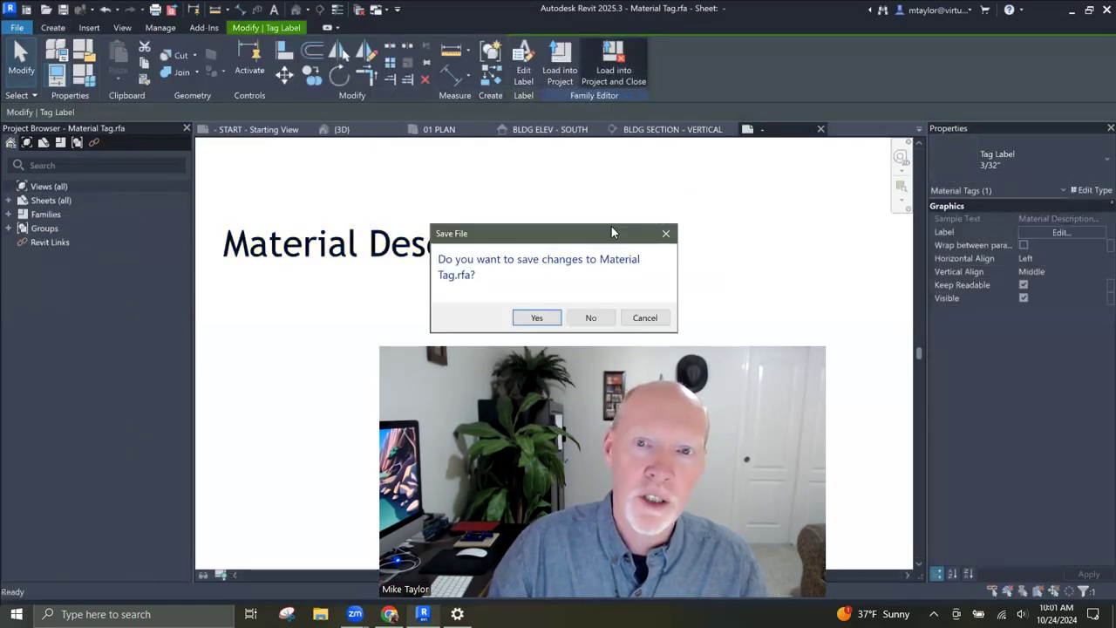
click(588, 318)
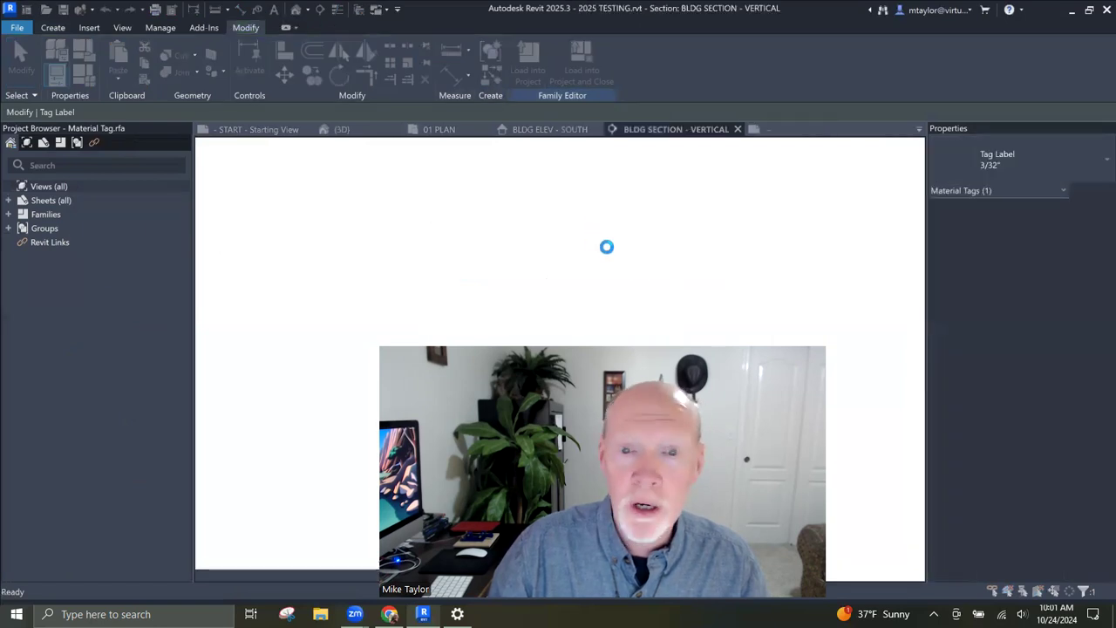
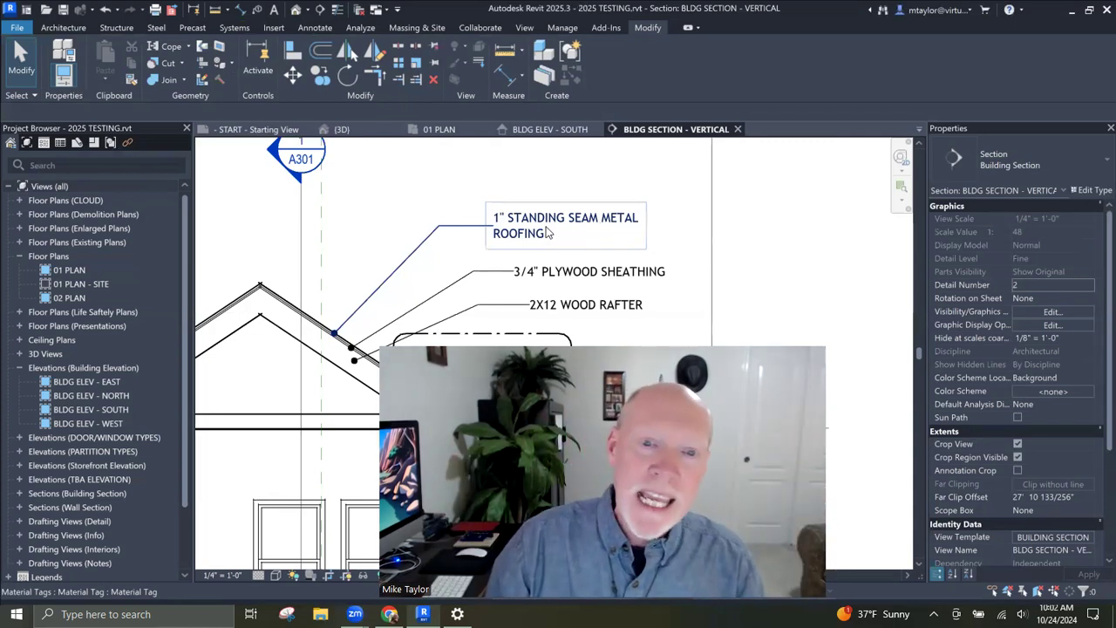
Step: Examine the text wrapping of the standing seam metal roofing tag and the leaders of the roof tags in the section
scroll(530, 225, down, 3)
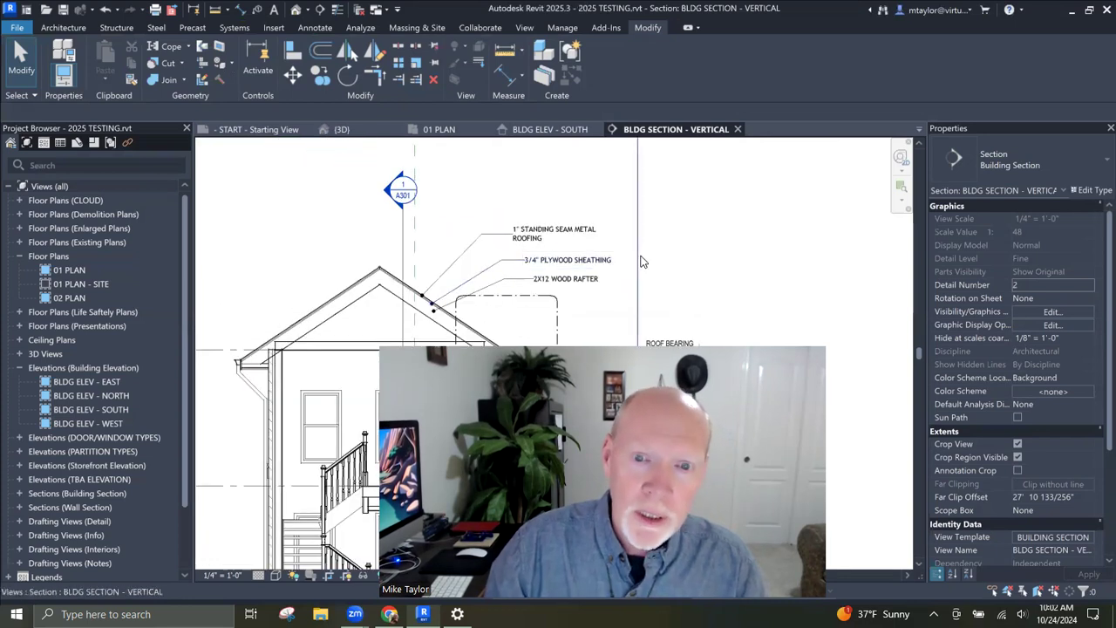
middle_drag(668, 256, 671, 240)
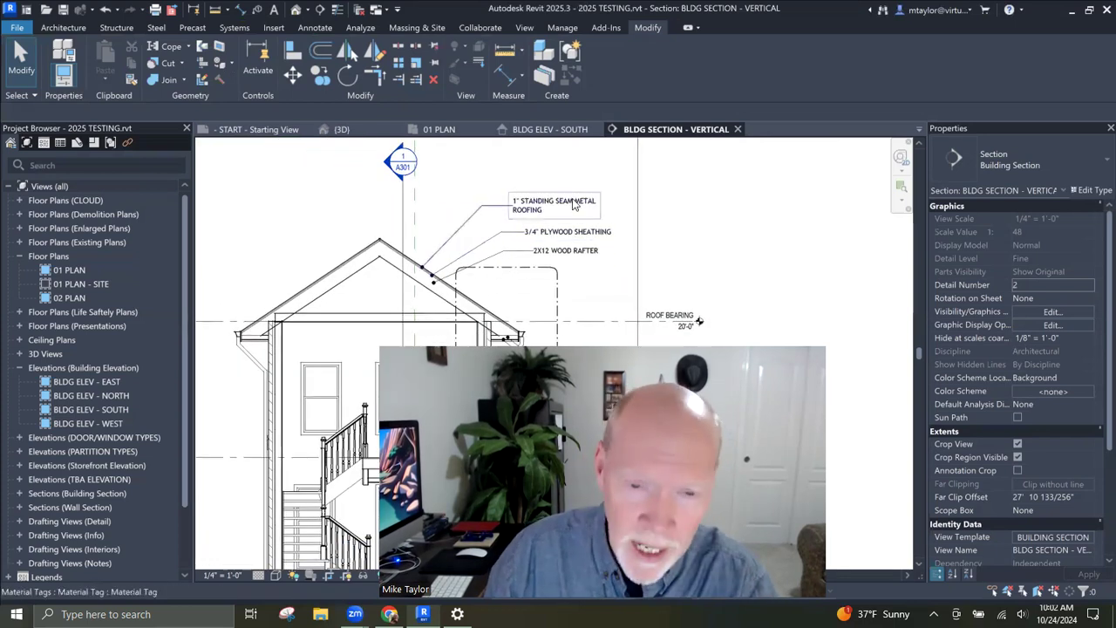
scroll(509, 214, up, 2)
scroll(503, 214, up, 1)
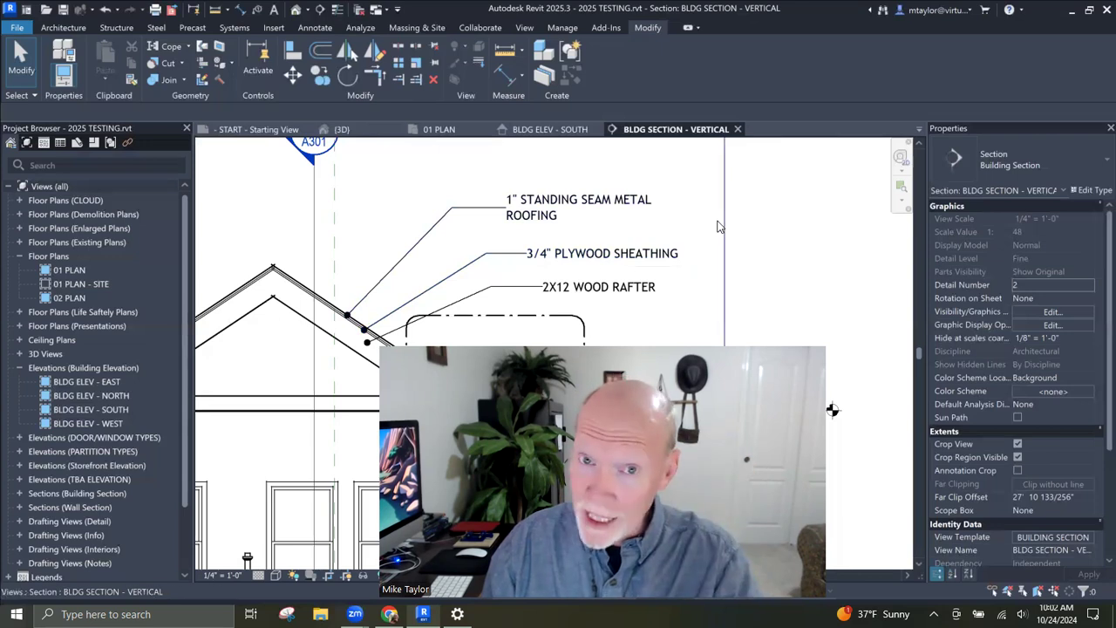
scroll(739, 218, down, 3)
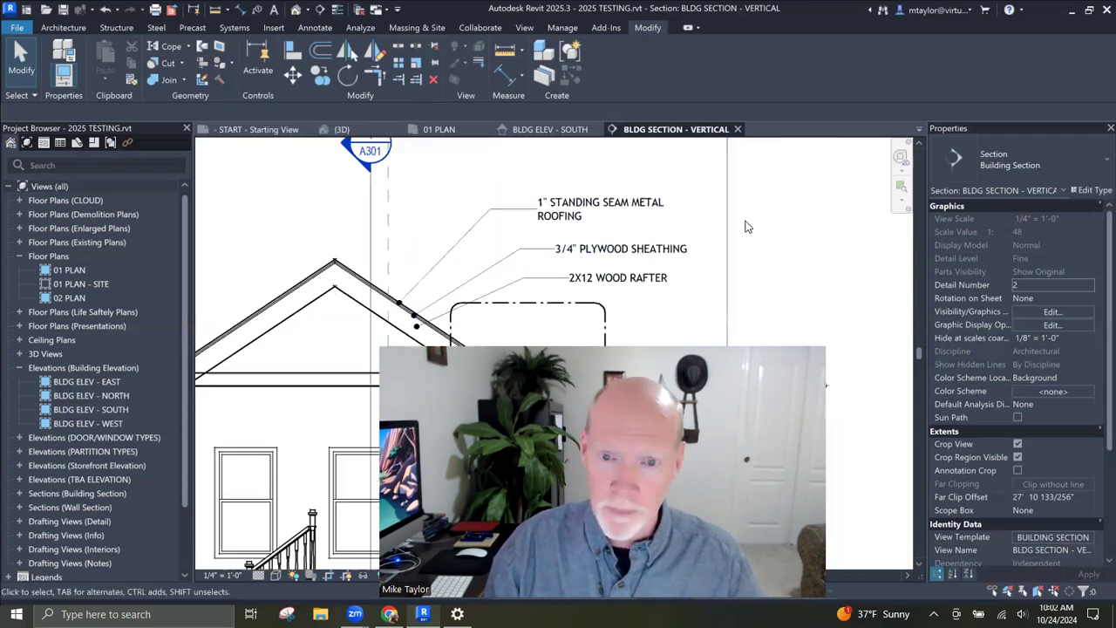
middle_drag(719, 230, 709, 225)
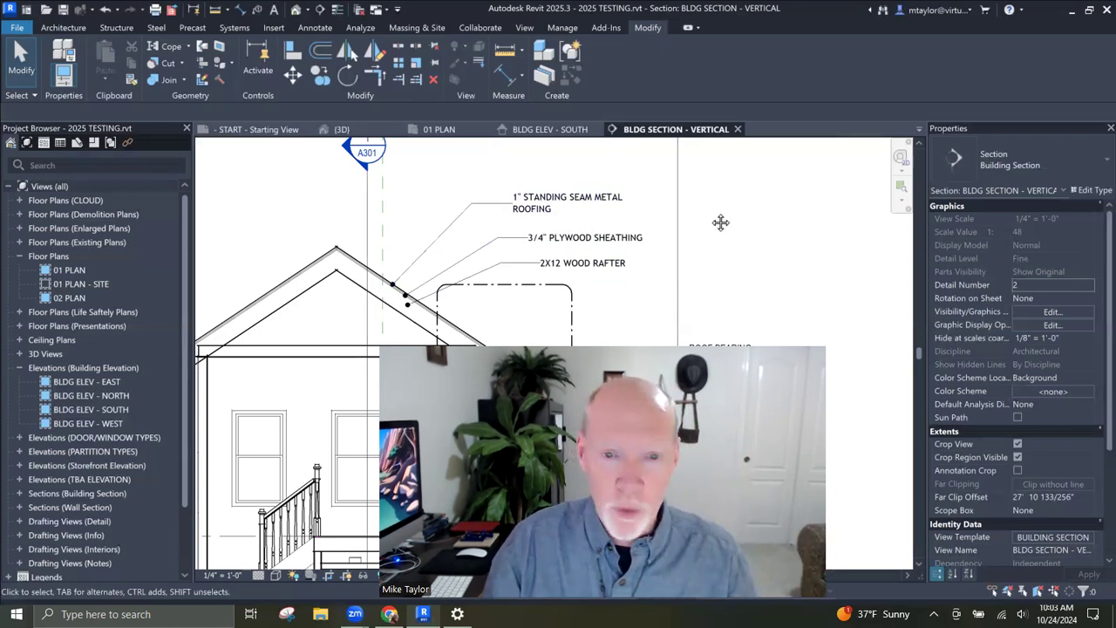
middle_drag(720, 222, 660, 197)
click(494, 204)
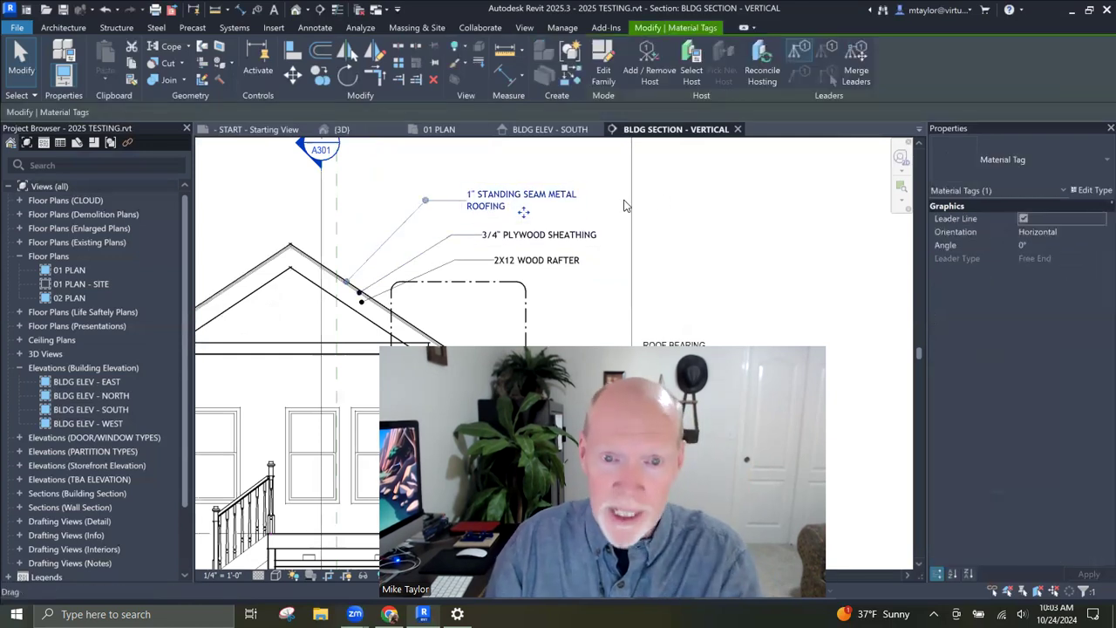
click(665, 227)
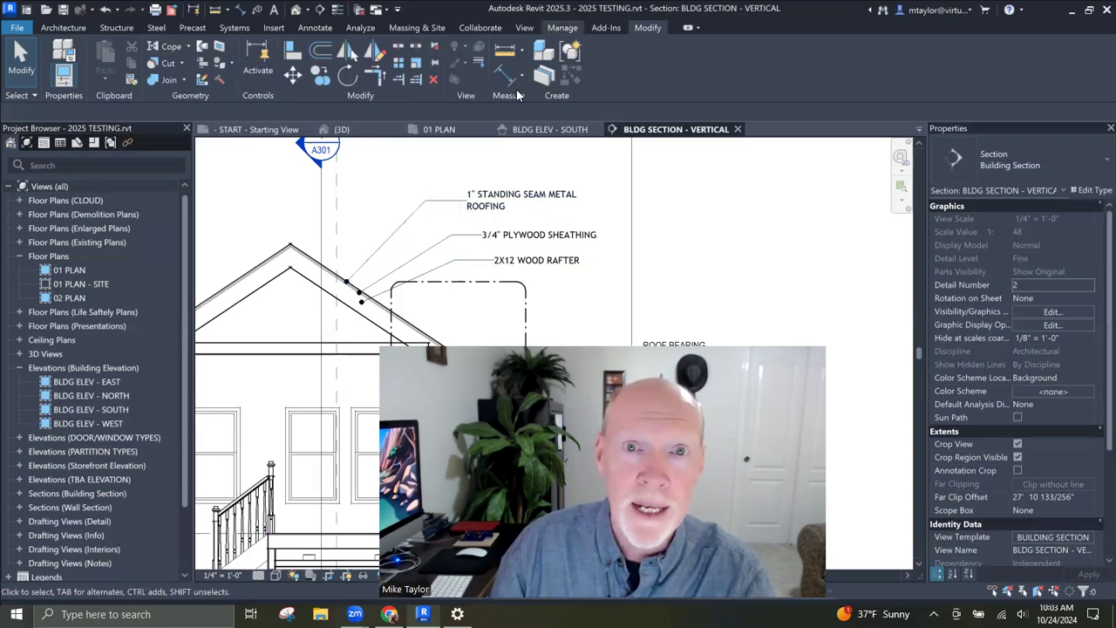
Step: Open the Material Browser and search the project materials for "roofin"
click(563, 28)
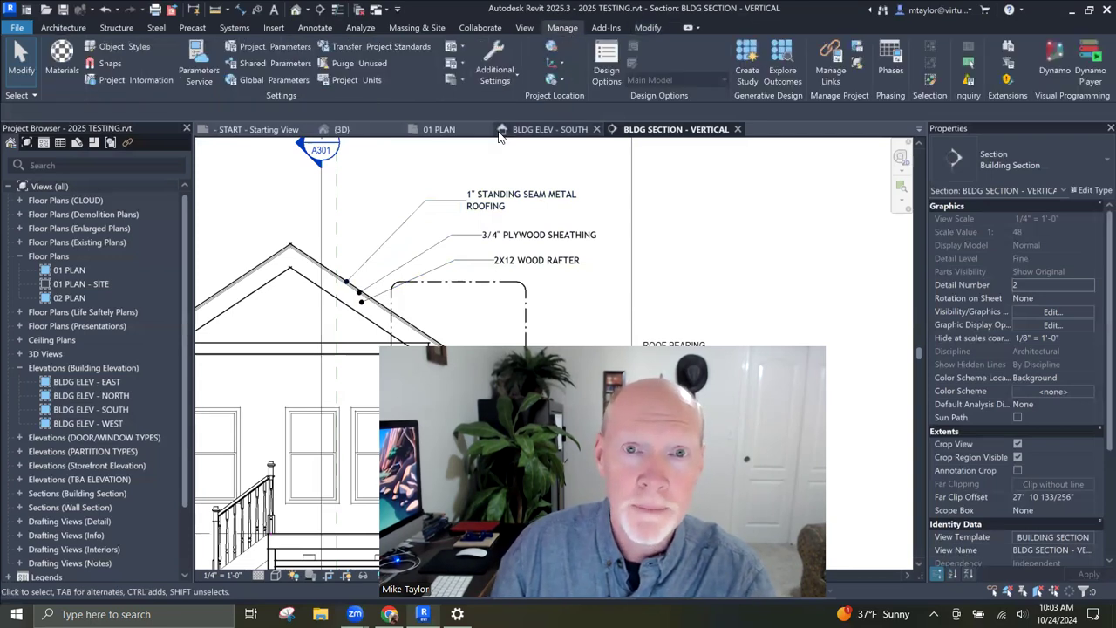
click(64, 68)
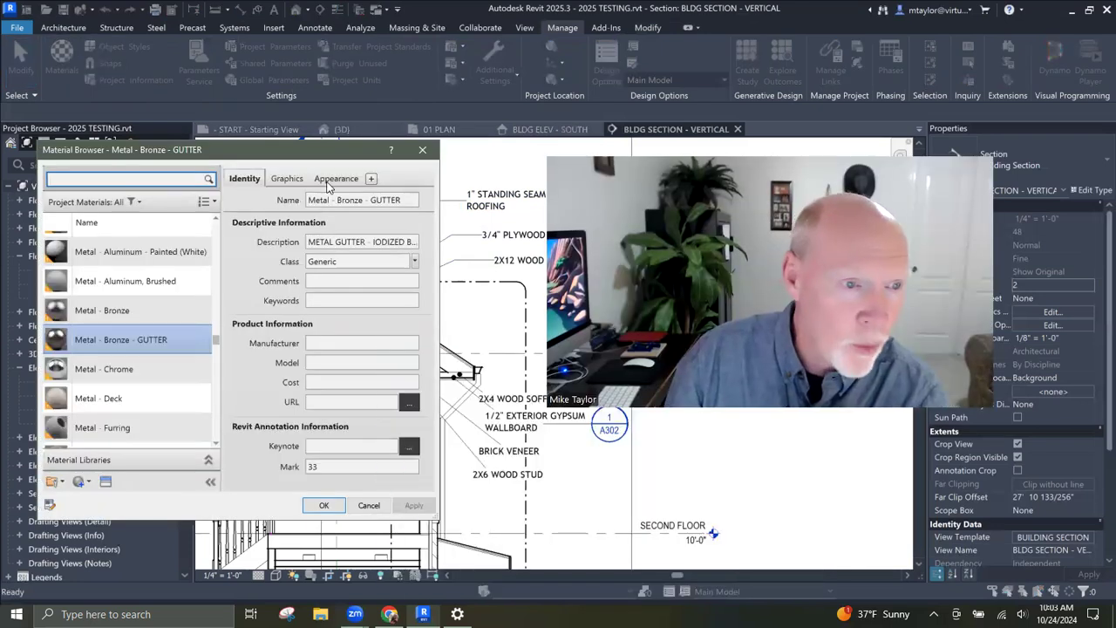
drag(125, 153, 187, 152)
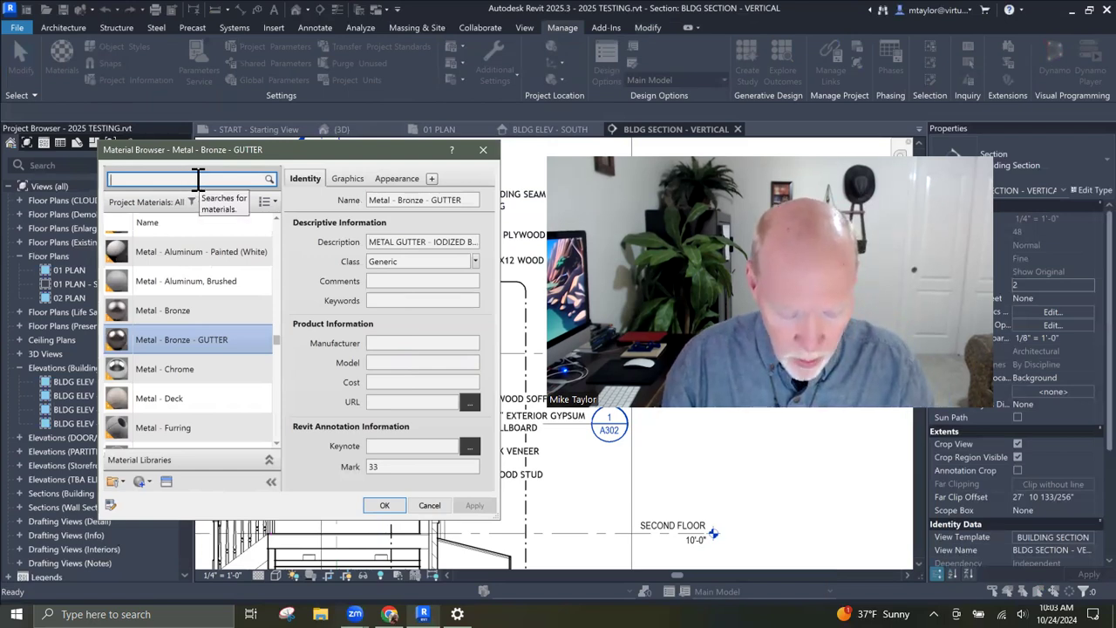
text(oofin)
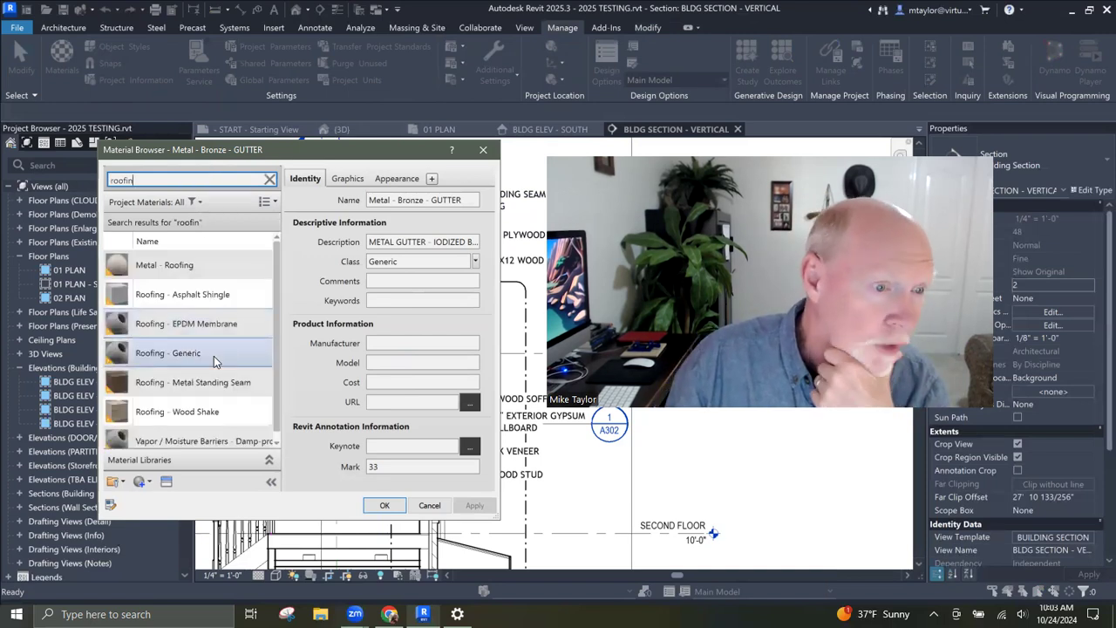
Step: Inspect the Graphics, Appearance and Identity properties of the Metal - Roofing material
click(205, 265)
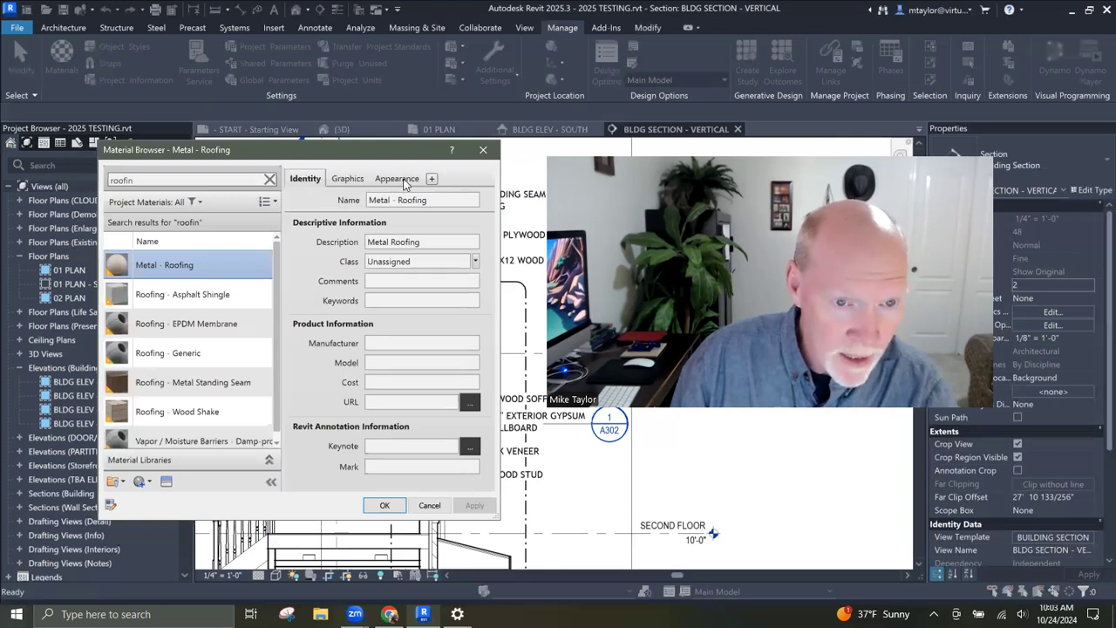
click(347, 179)
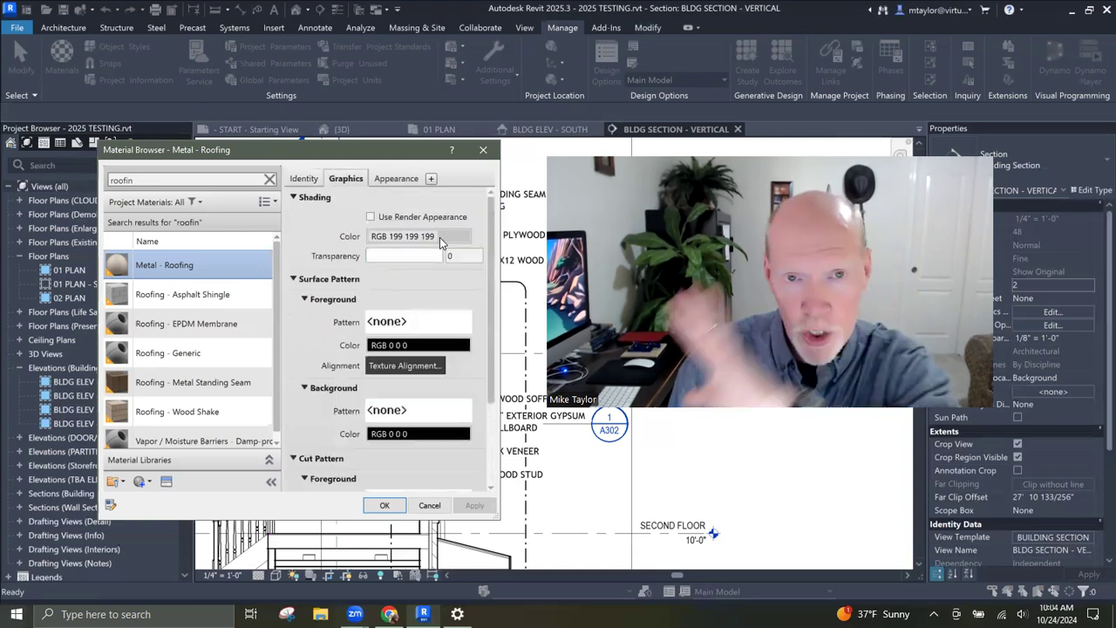
click(401, 181)
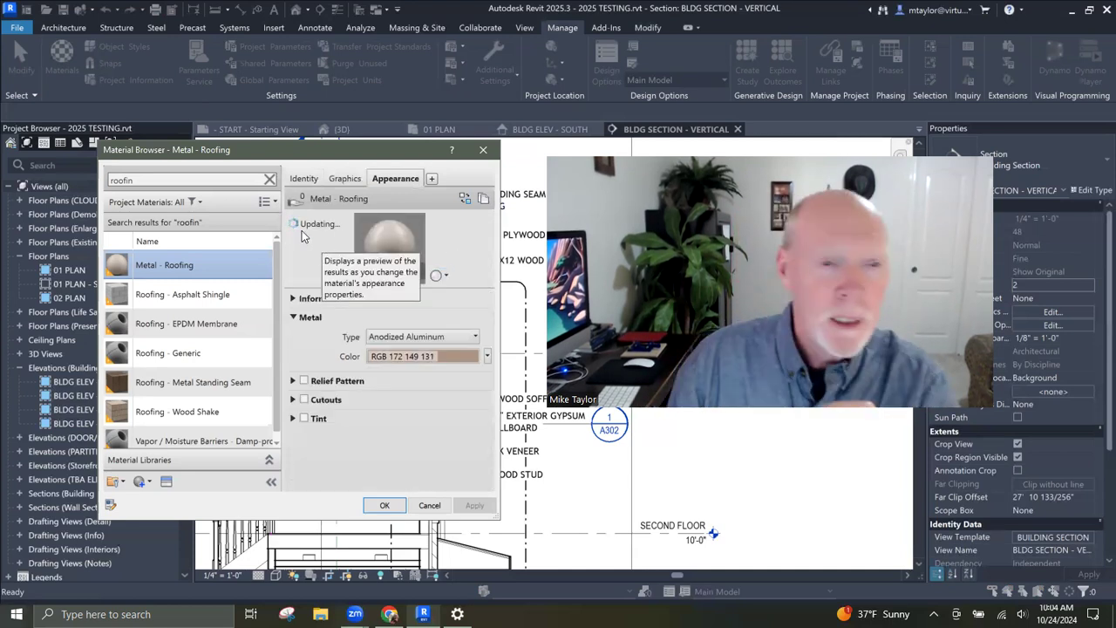
click(304, 179)
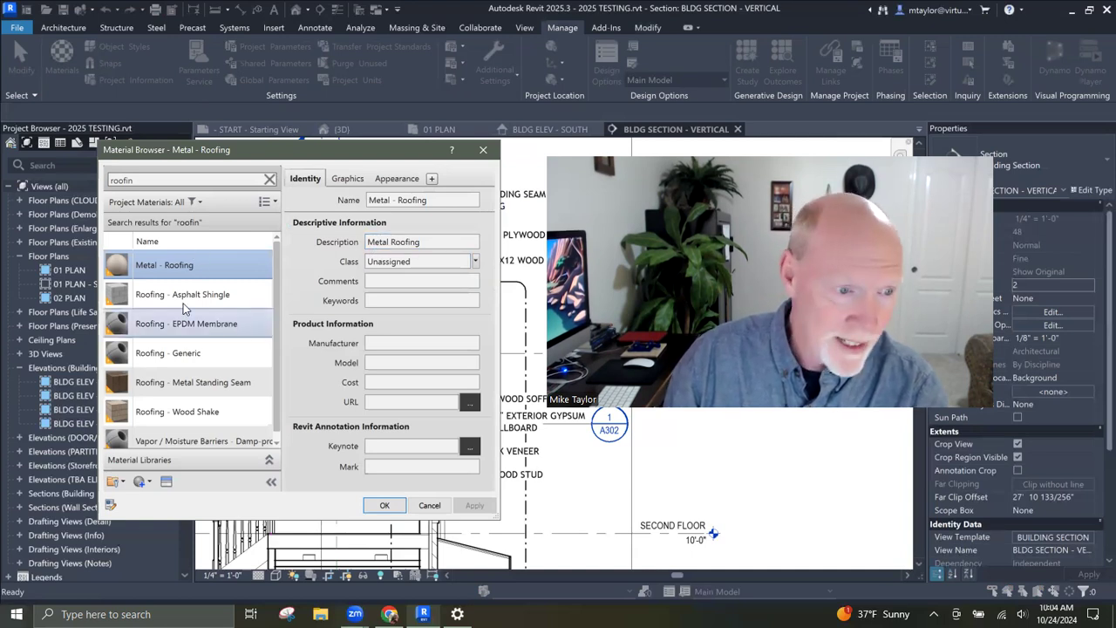
Step: Show the identity data of the Roofing - Metal Standing Seam material and widen the Material Browser to read its full description
click(206, 383)
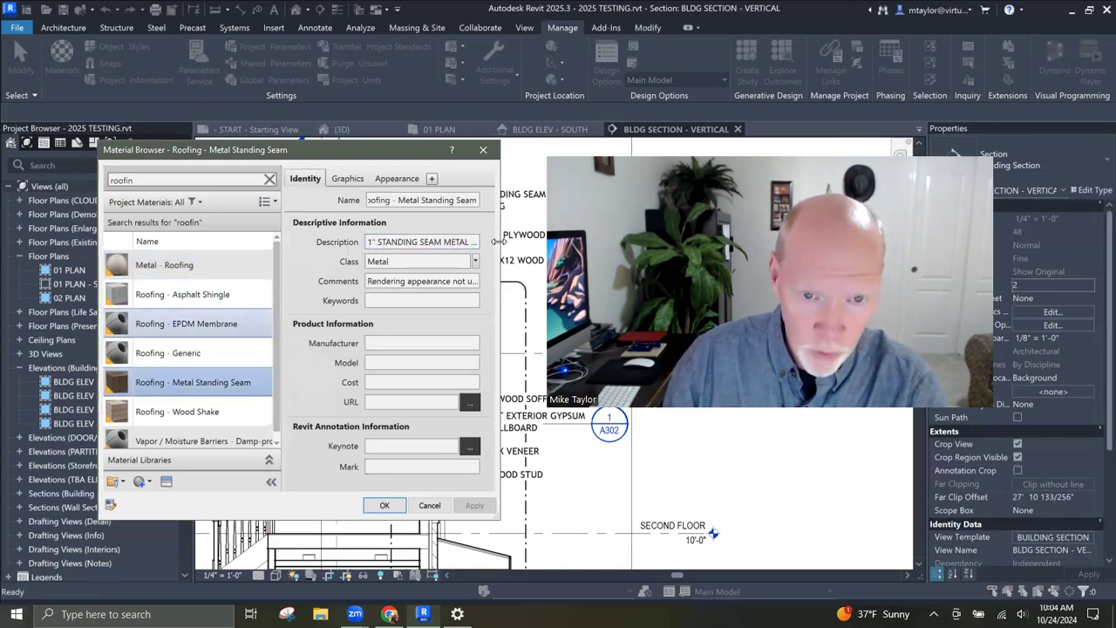
drag(353, 139, 260, 129)
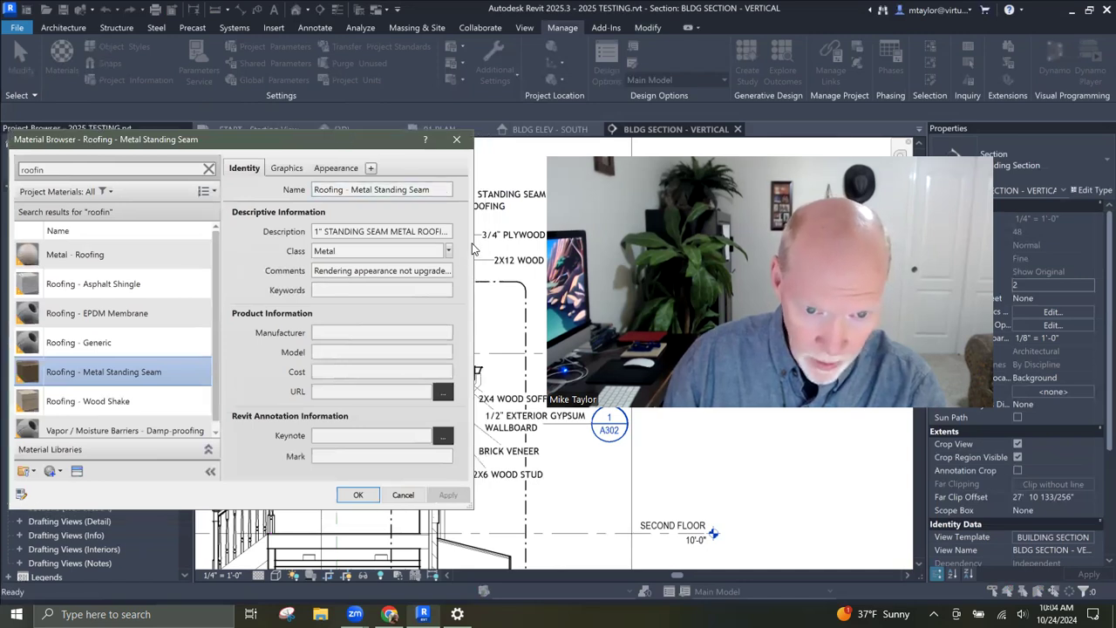
drag(473, 242, 534, 242)
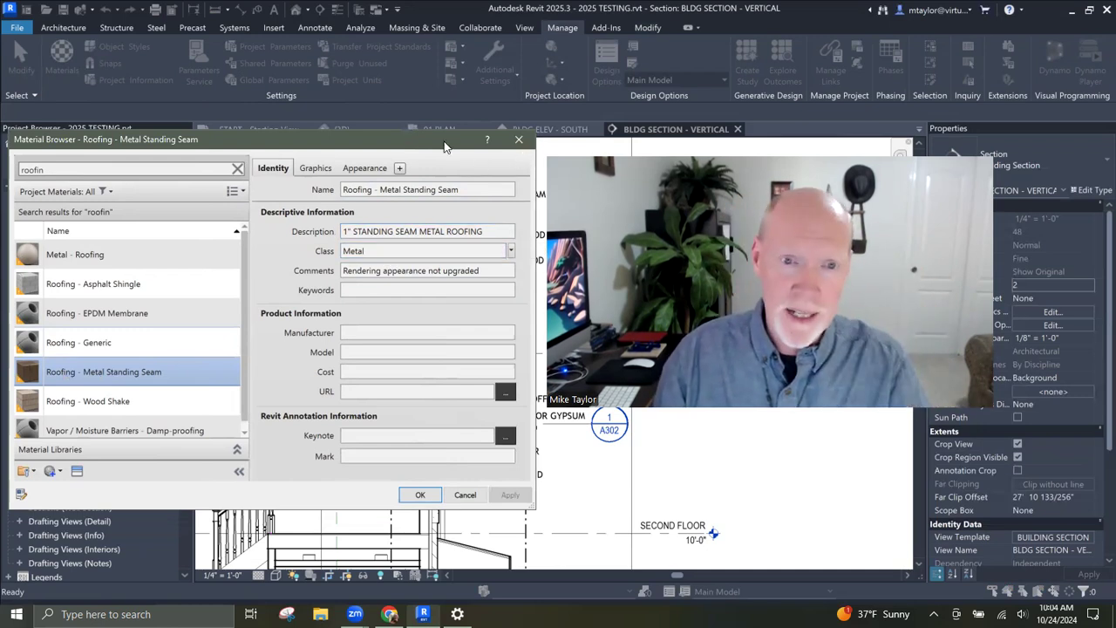
Step: Close the Material Browser and open the family of the standing seam metal roofing tag for editing
click(419, 494)
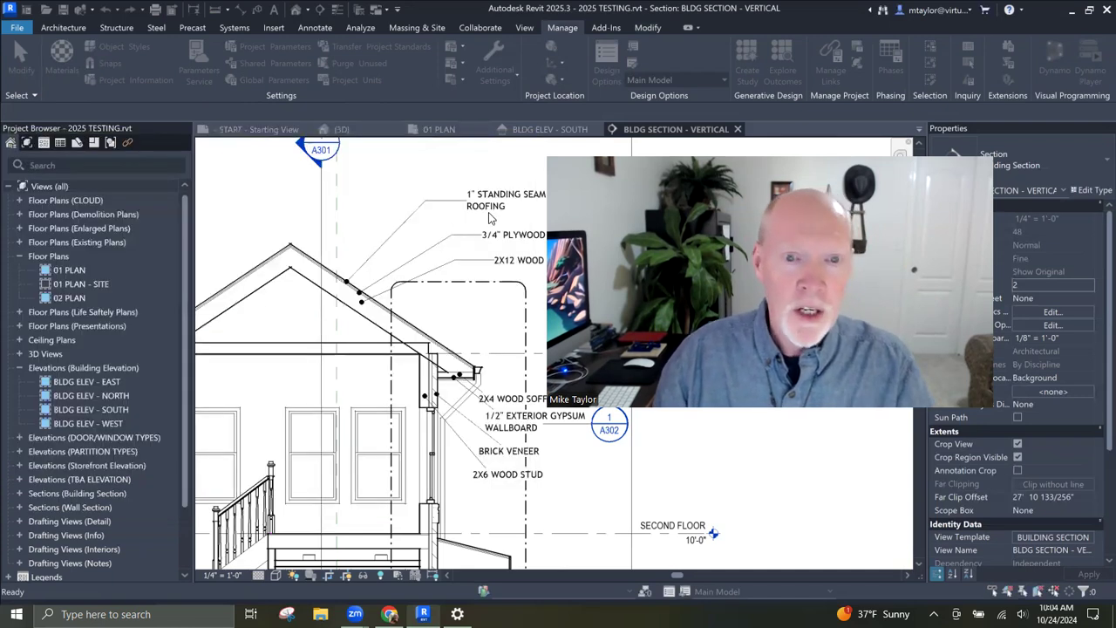
click(486, 214)
middle_drag(486, 214, 384, 222)
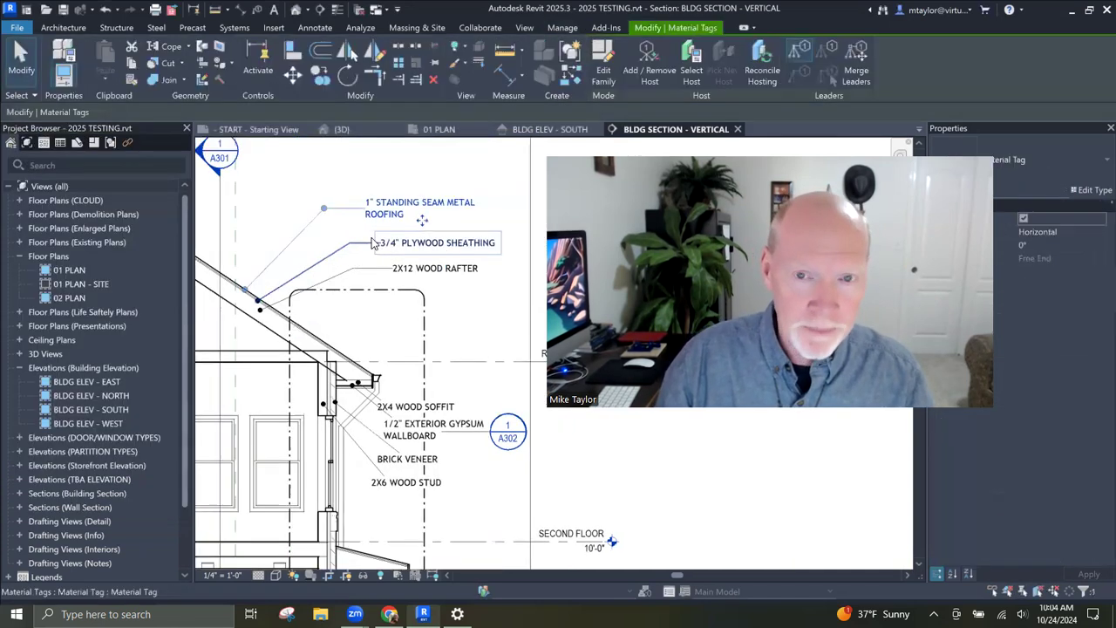
click(600, 74)
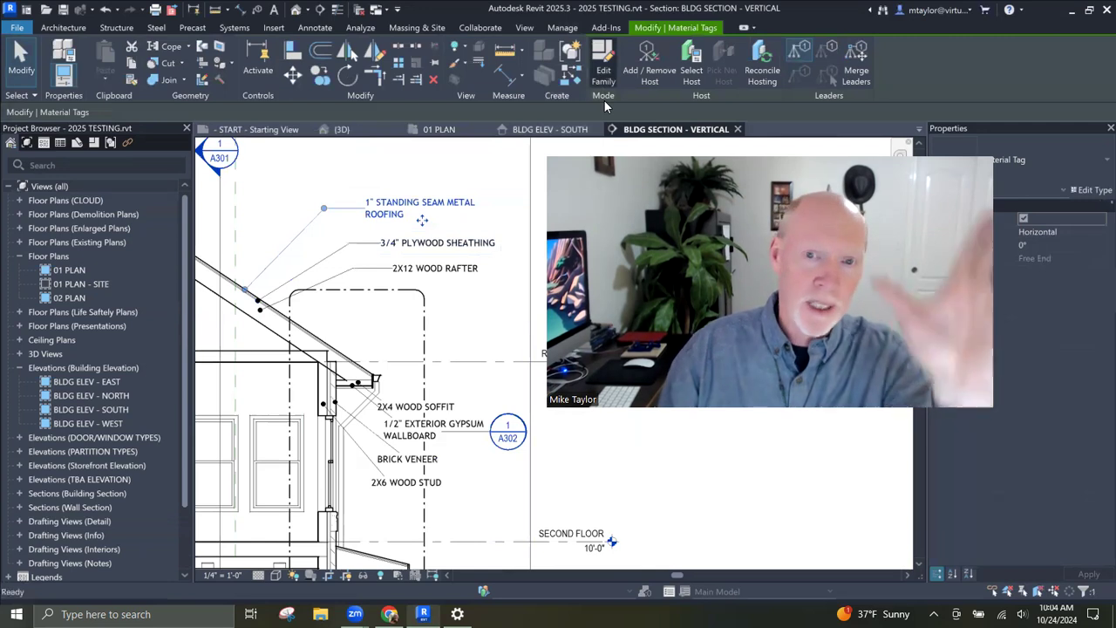
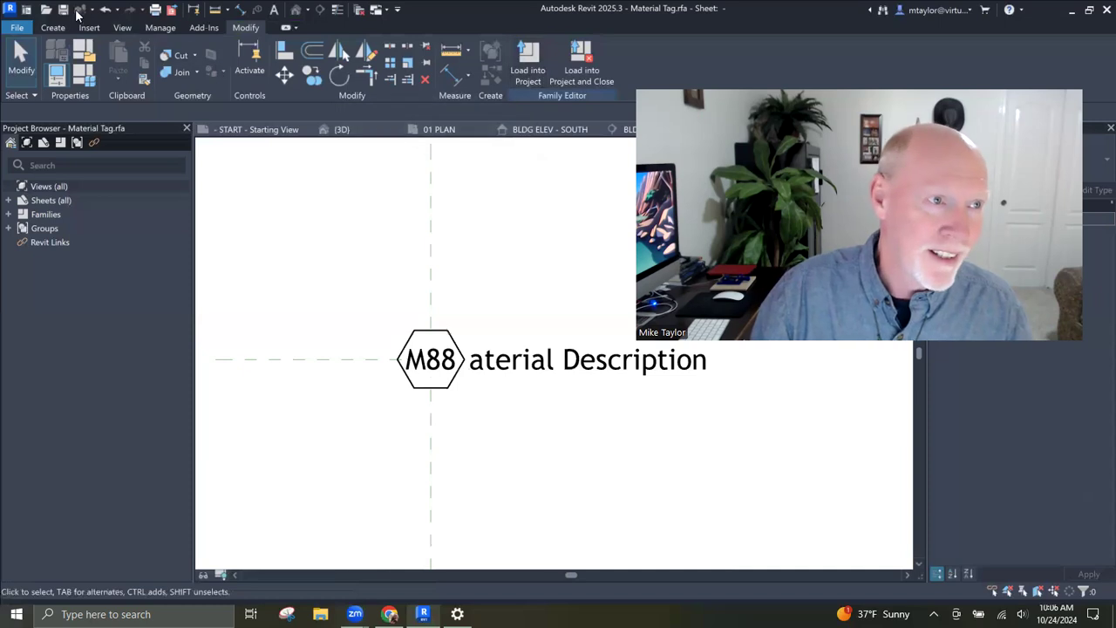
Step: Save the family as Material Tag.rfa and load it into the project, overwriting the existing version
key(ctrl+s)
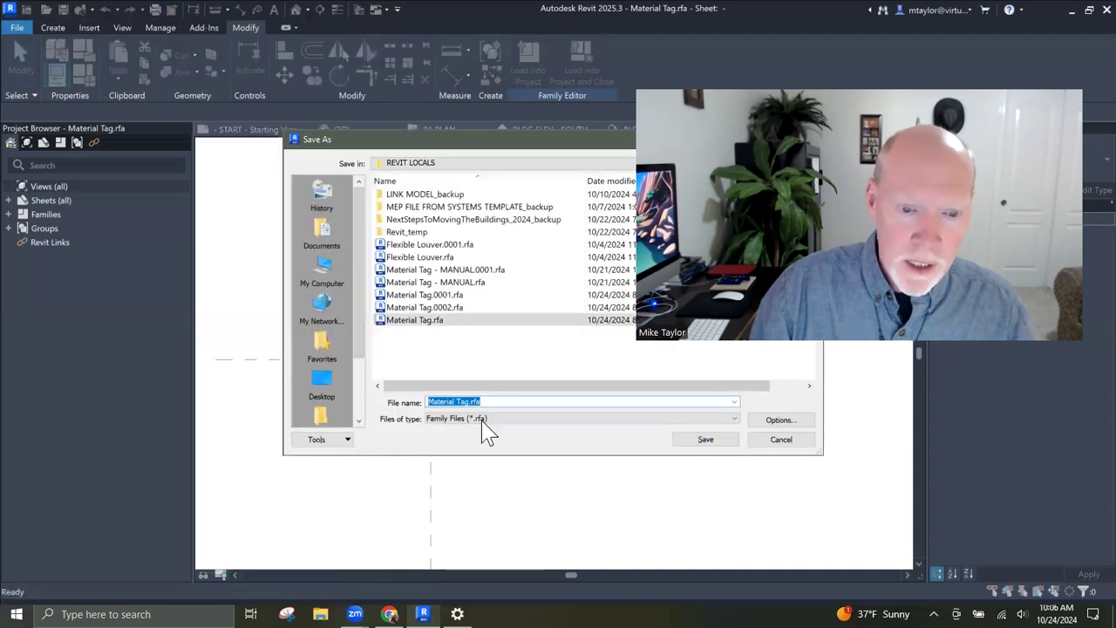
key(Return)
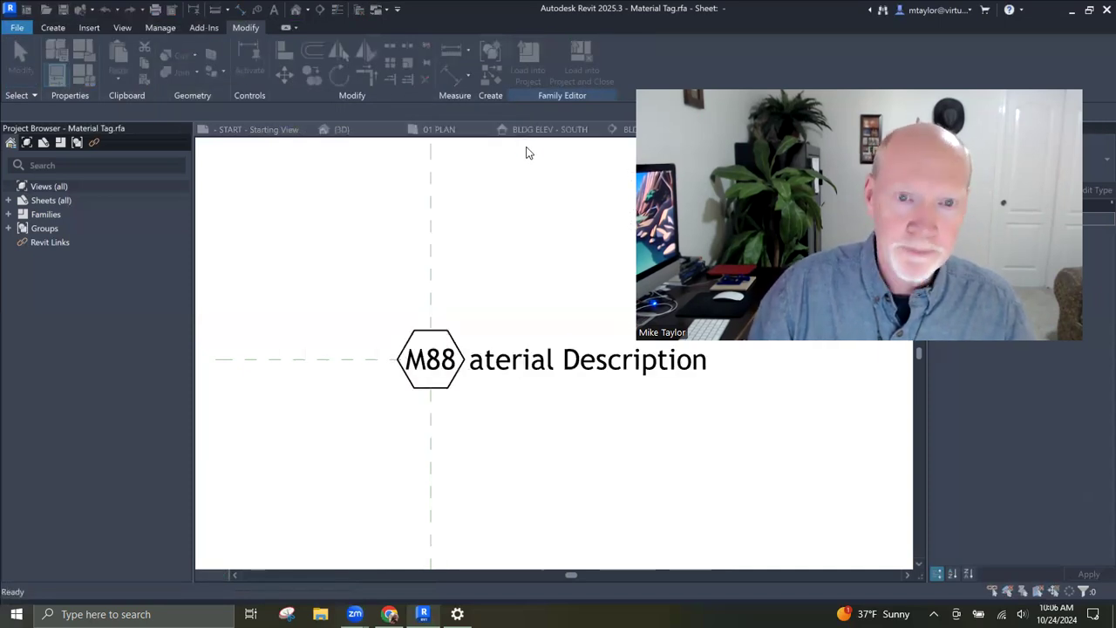
click(537, 319)
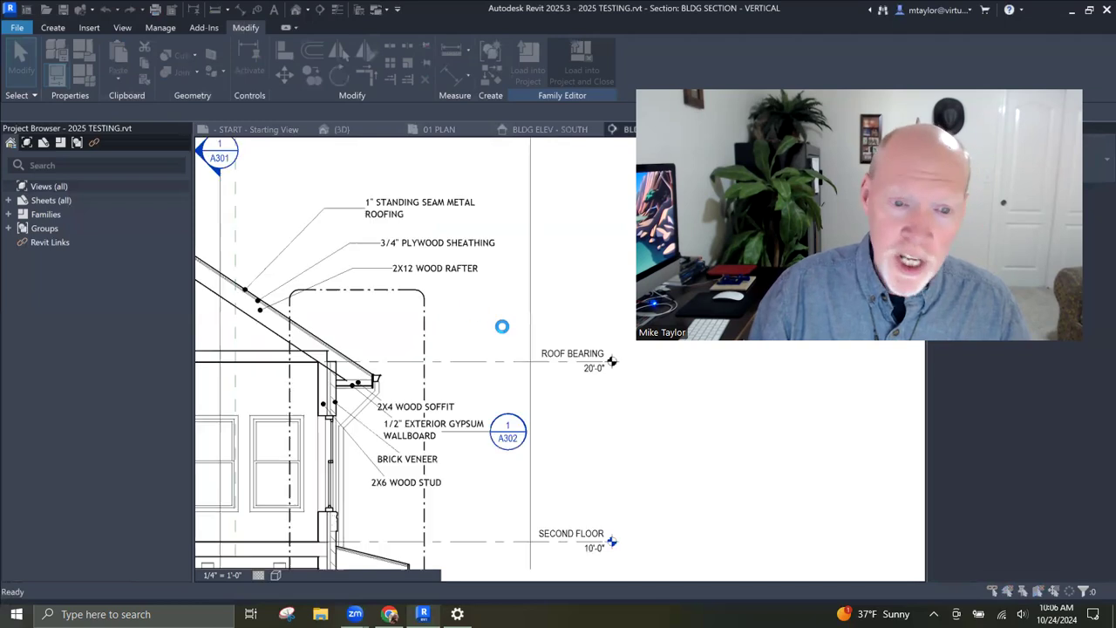
click(488, 269)
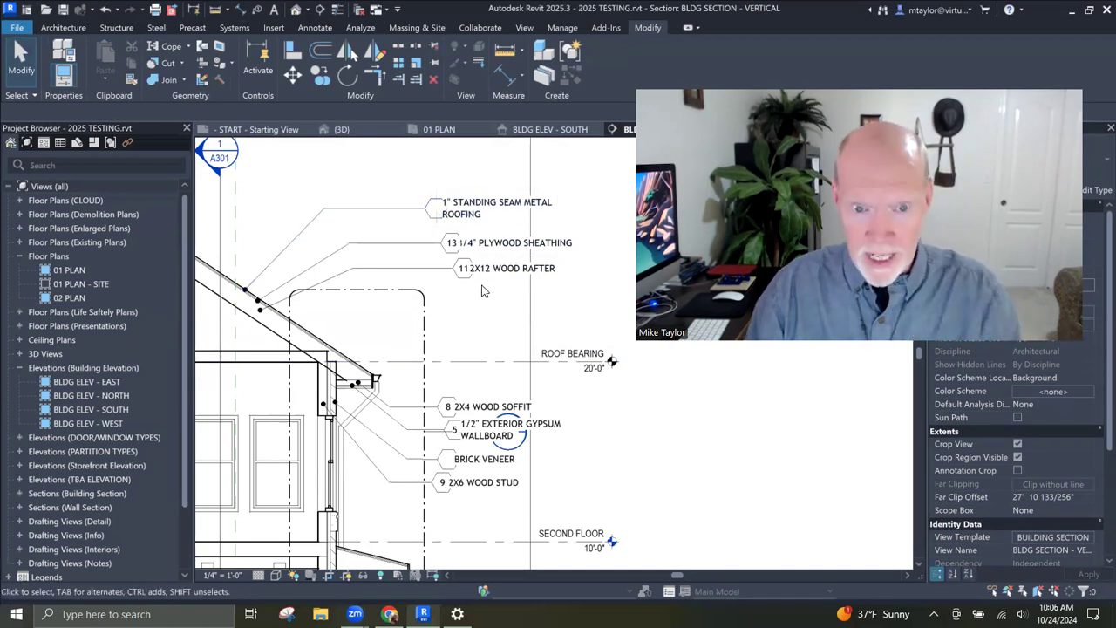
Step: Reopen the Material Tag family from the section and move the Material Description label clear of the hexagon around the mark
click(493, 209)
double_click(431, 267)
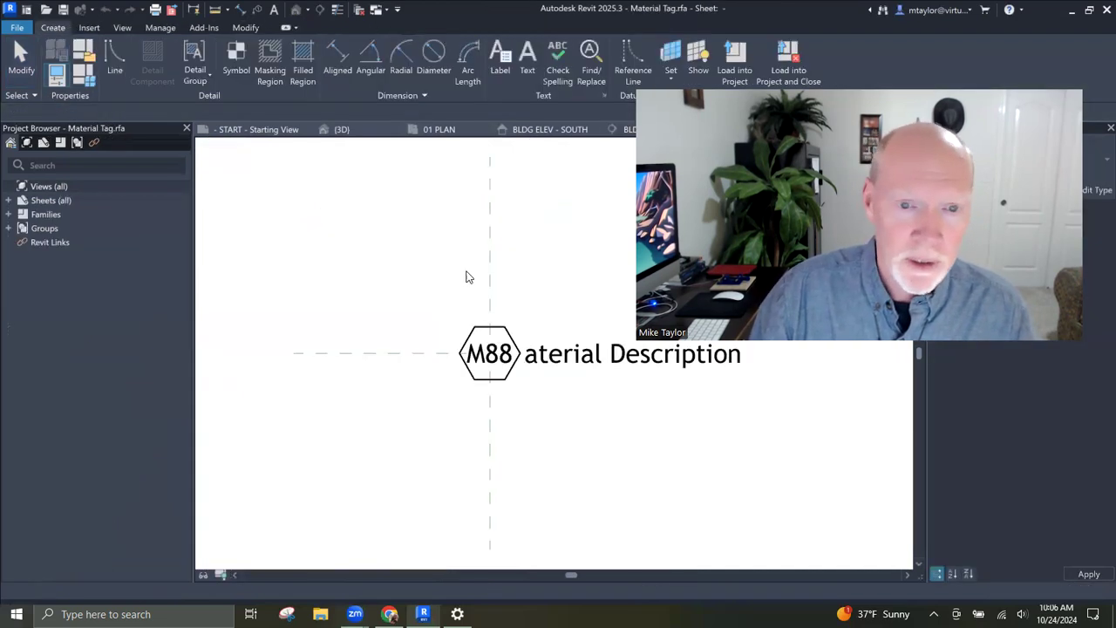
click(550, 376)
middle_drag(552, 417, 415, 366)
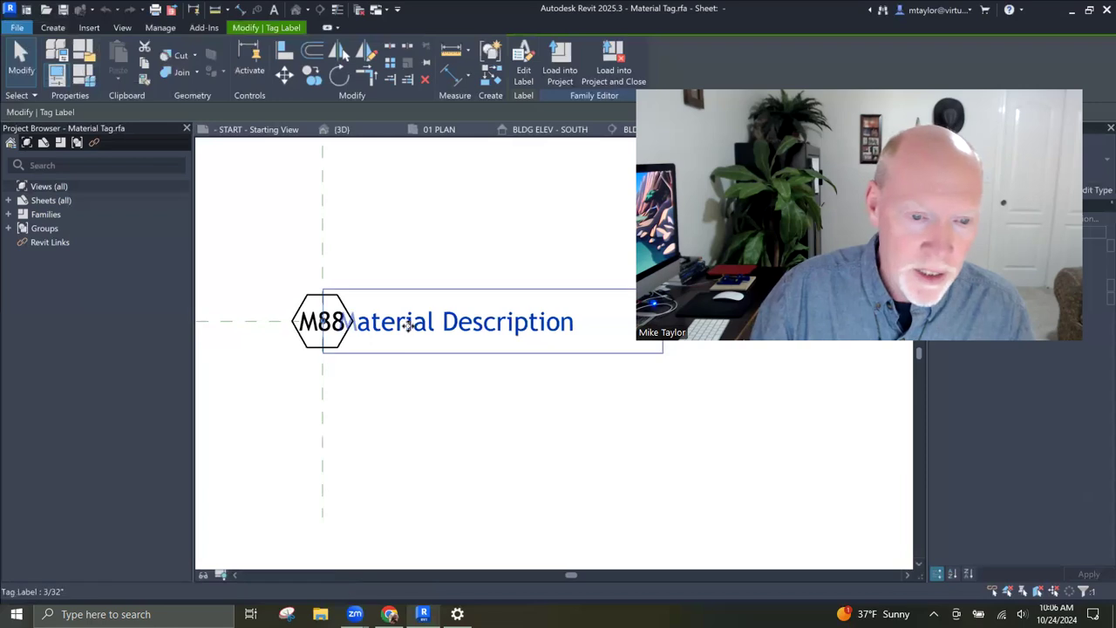
drag(431, 324, 451, 326)
click(450, 400)
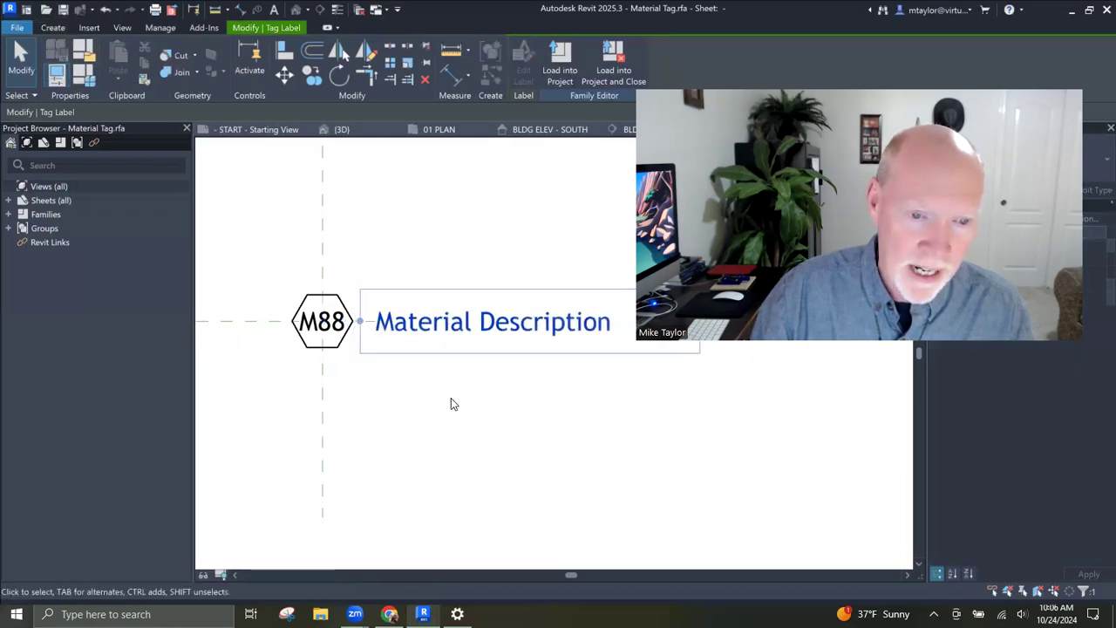
Step: Save the family with its repositioned description label, close it and reload it into the project, overwriting the existing version
click(582, 70)
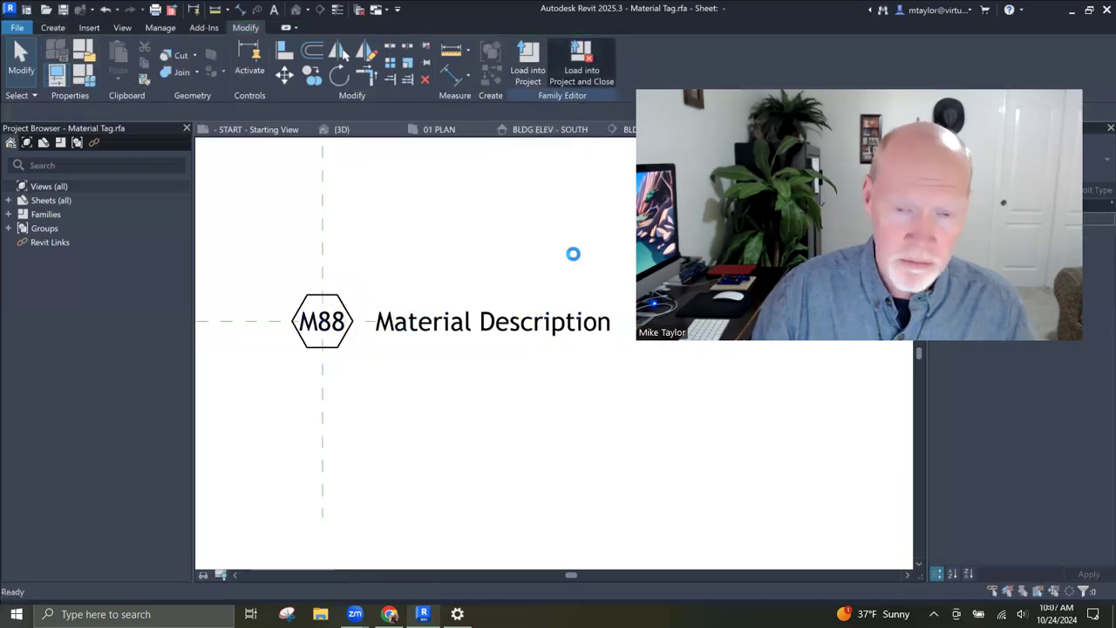
click(536, 319)
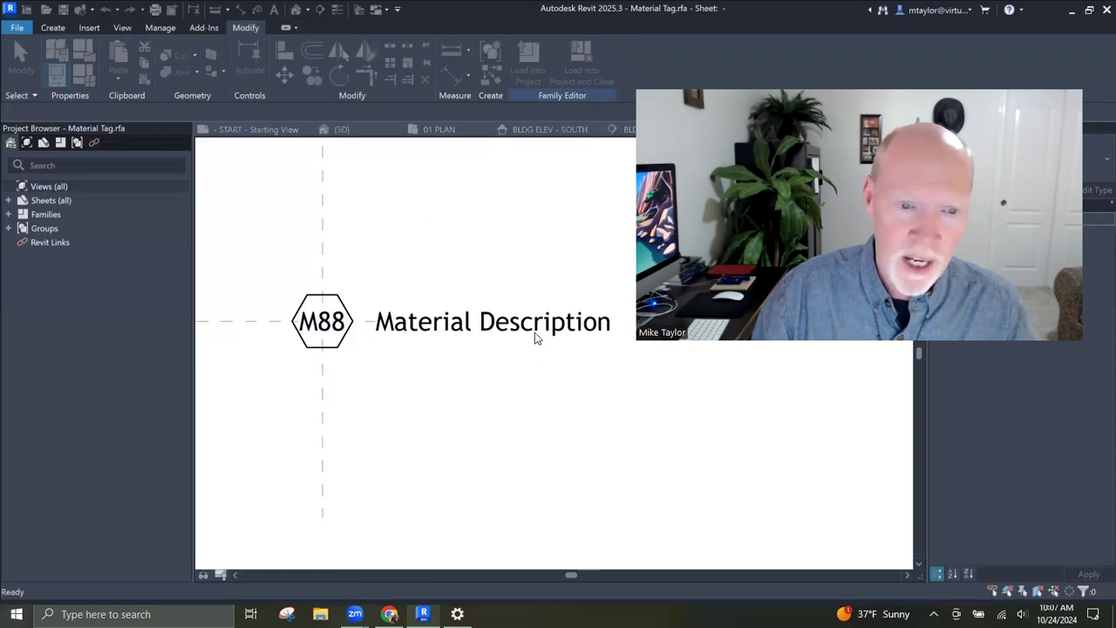
click(536, 318)
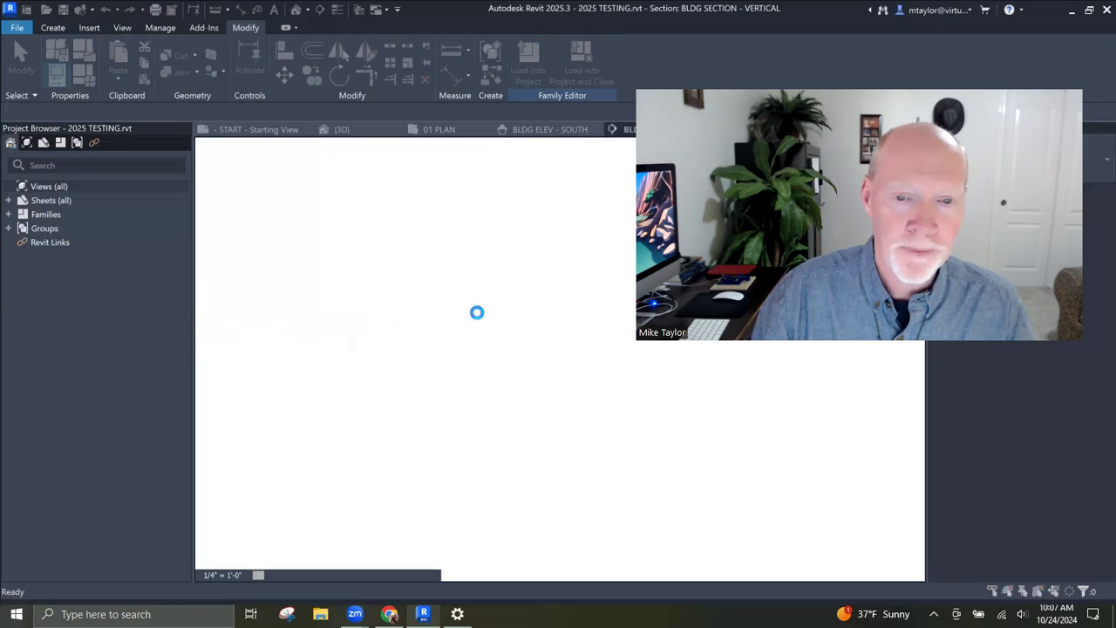
click(485, 269)
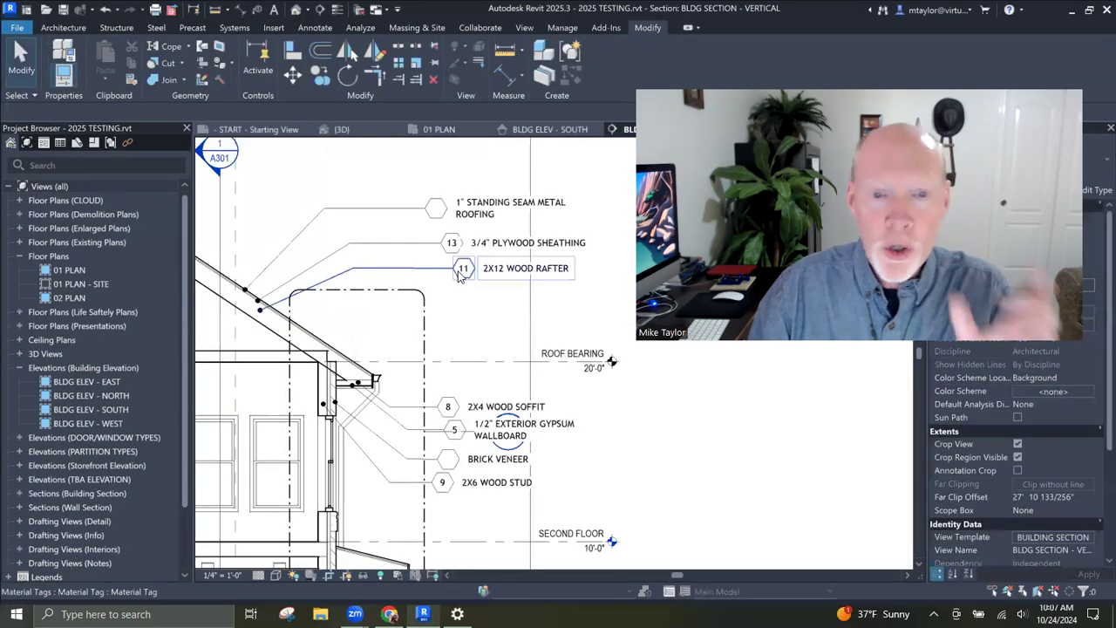
Step: Open the family of the plywood sheathing tag for editing and narrow the text box of the M88 mark label
scroll(451, 289, up, 2)
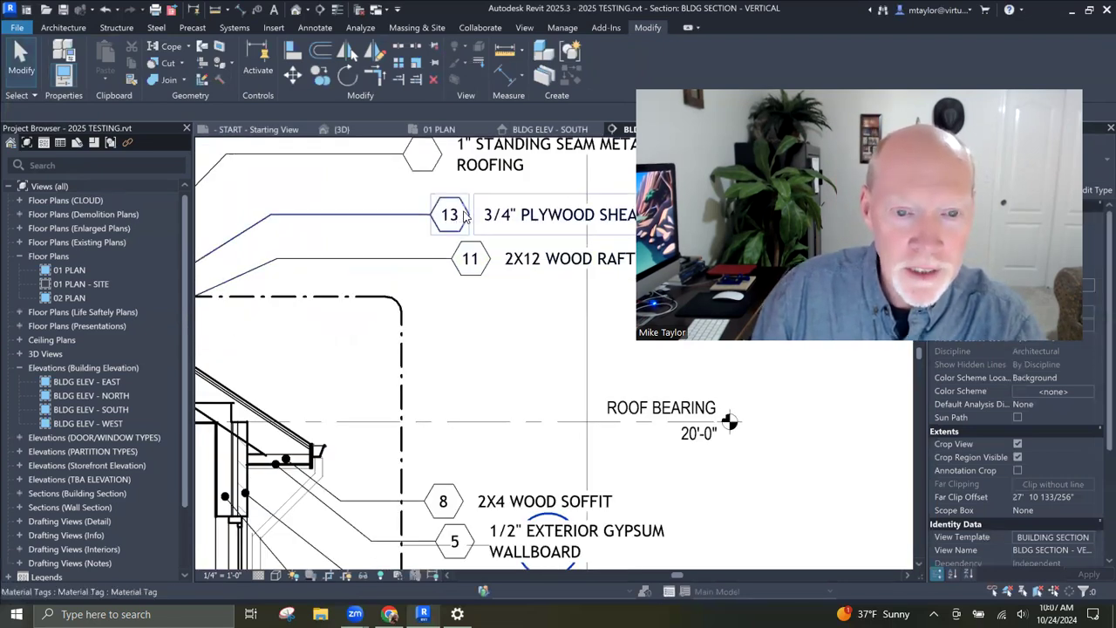
scroll(466, 213, up, 3)
scroll(455, 229, down, 4)
click(457, 253)
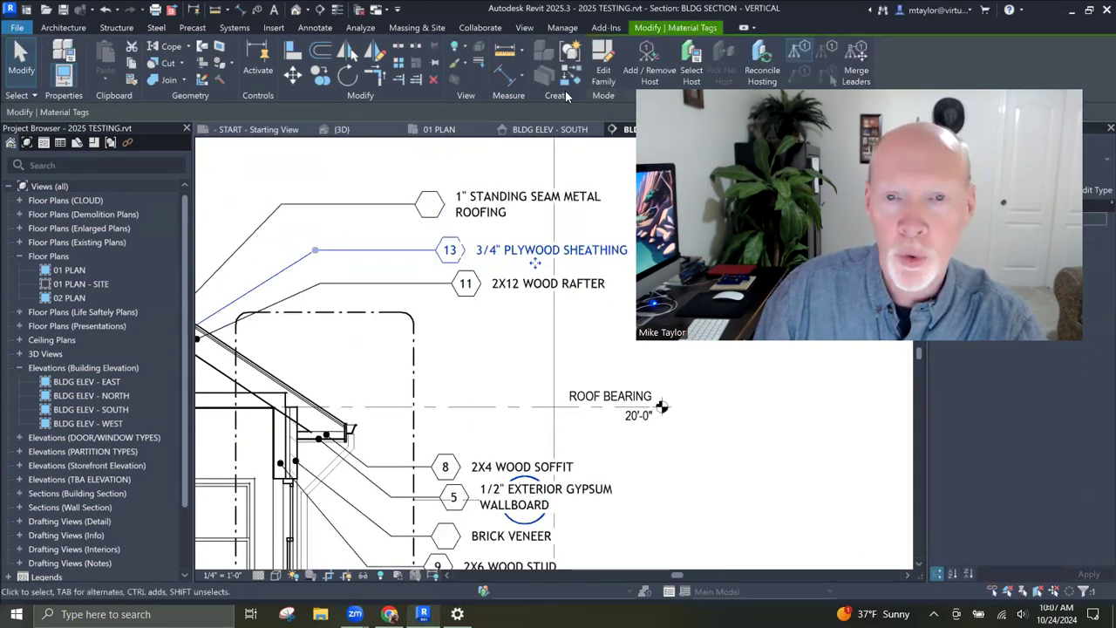
click(602, 74)
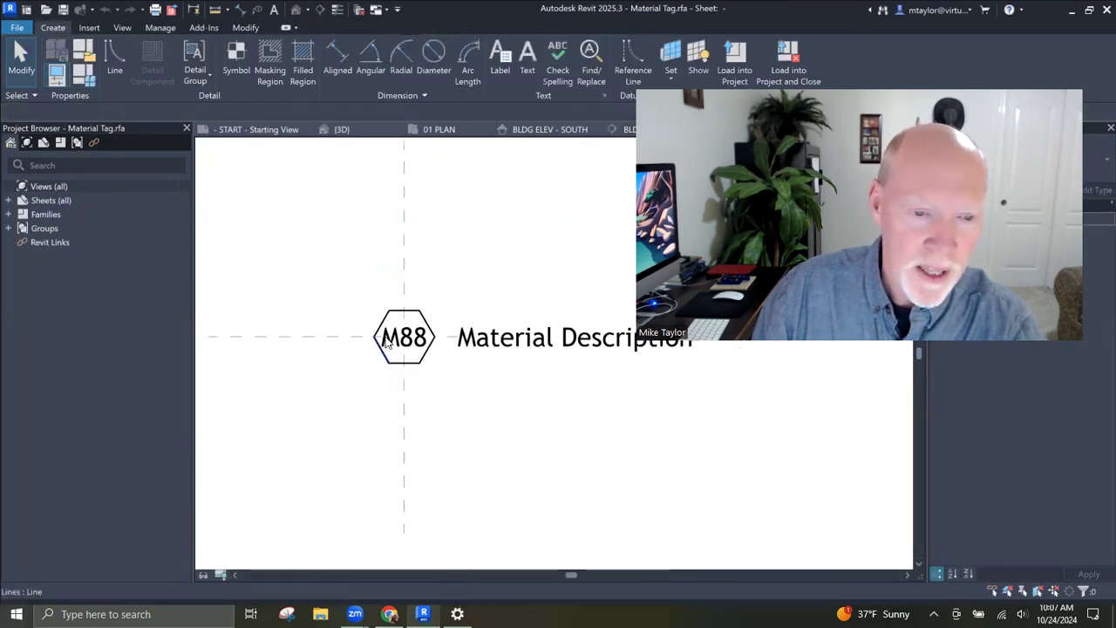
click(427, 300)
scroll(428, 292, down, 2)
drag(512, 301, 417, 300)
scroll(451, 235, down, 1)
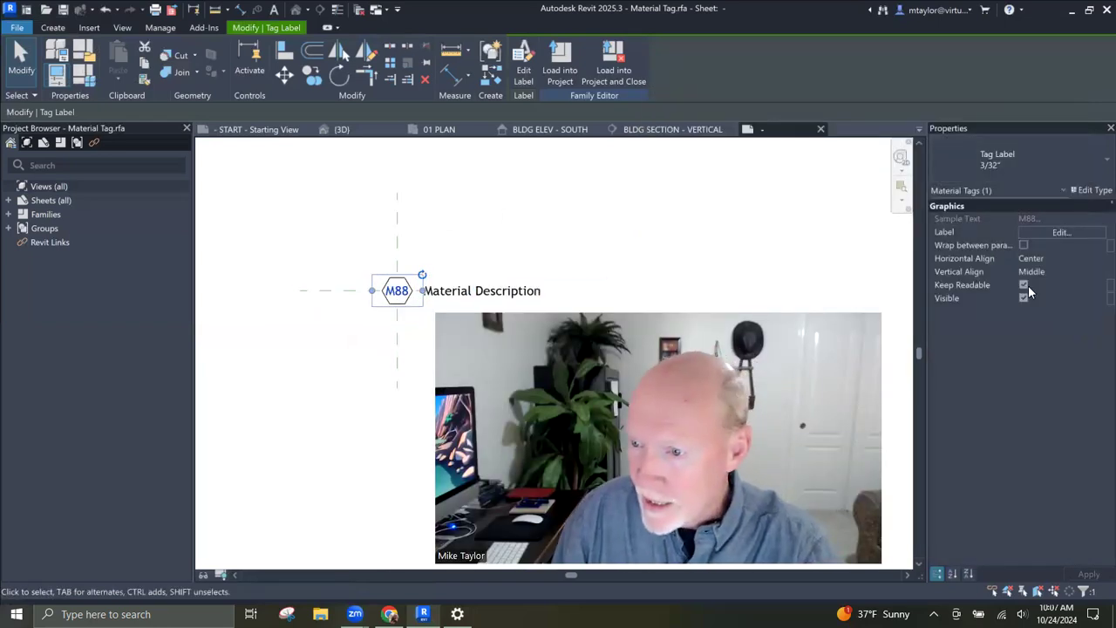
Step: Set the background of the mark label's 3/32" type to Transparent
click(1091, 190)
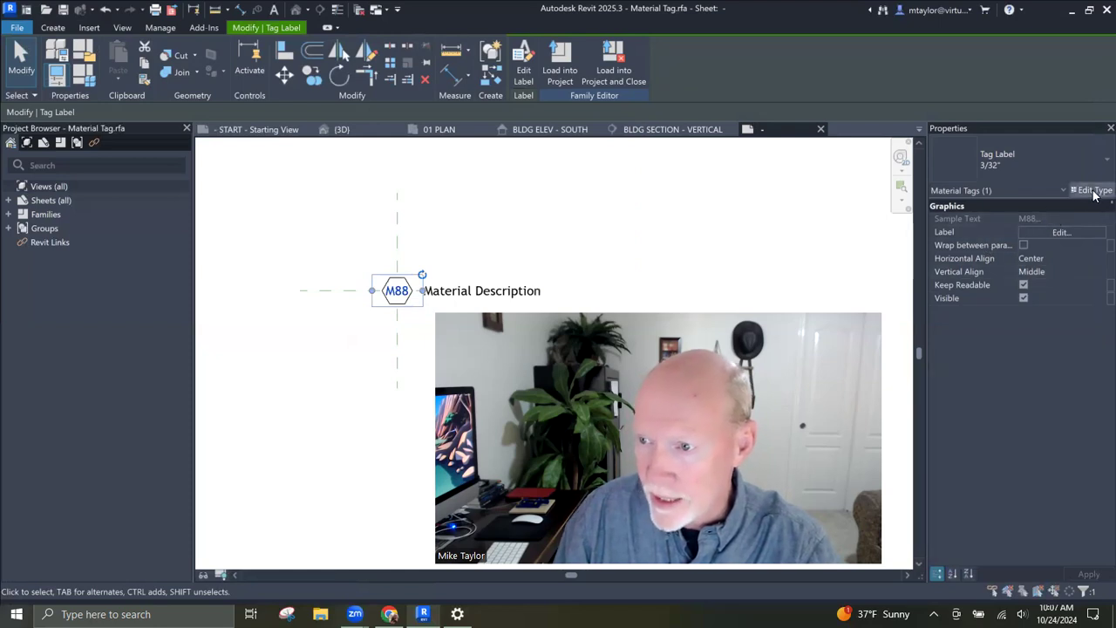
click(462, 243)
click(462, 241)
click(319, 265)
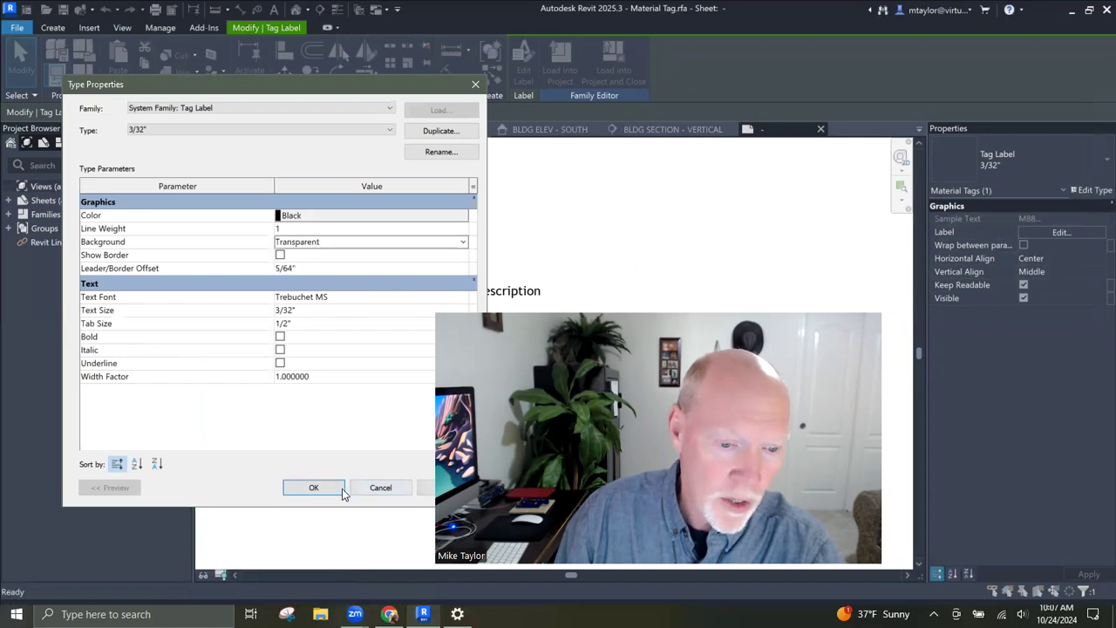
click(314, 488)
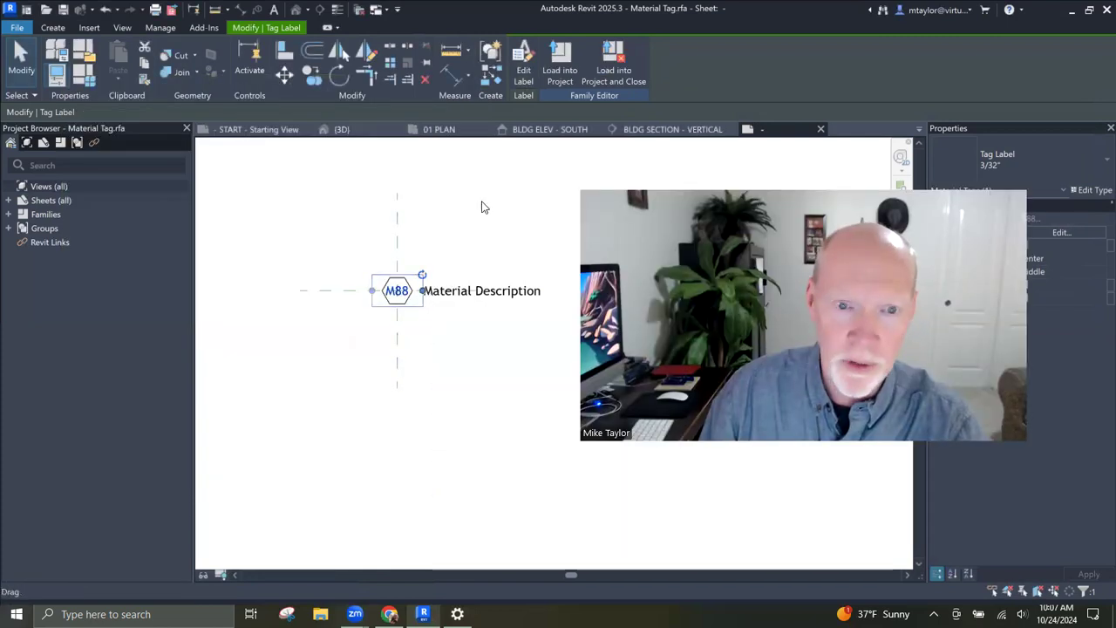
Step: Save and close the Material Tag family with its adjusted mark label, and overwrite the version in the building section's project
key(ctrl+F4)
click(537, 315)
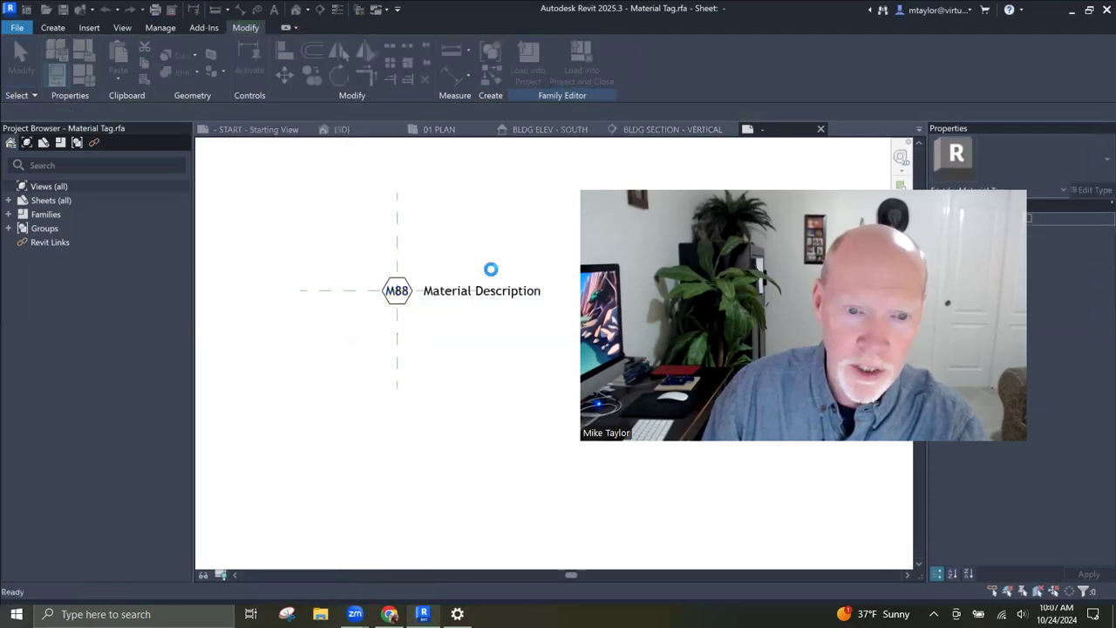
click(528, 319)
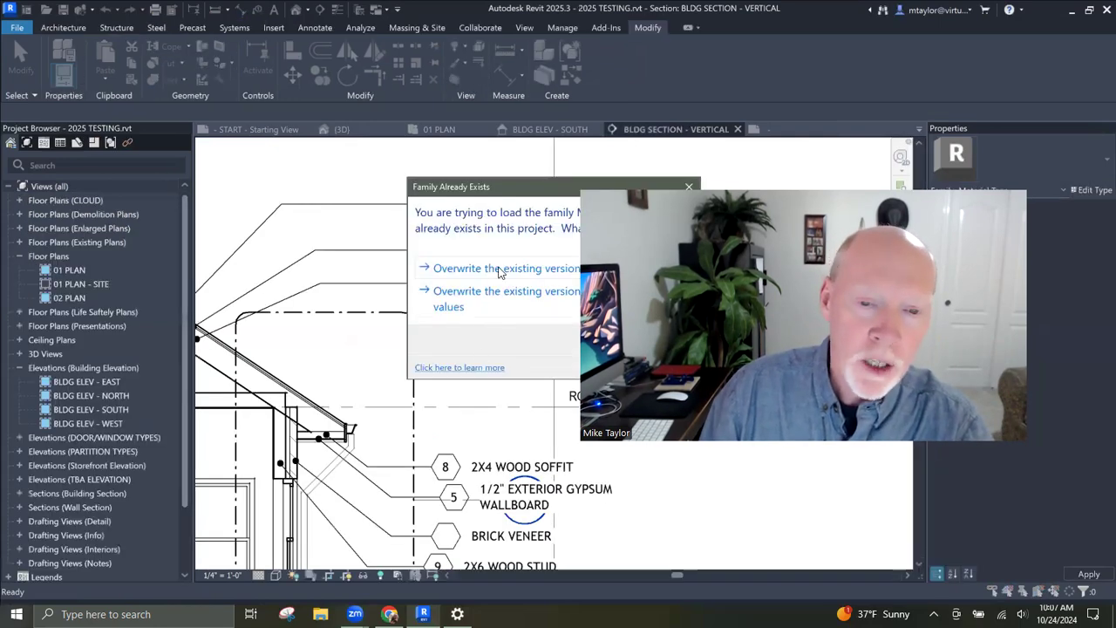
click(500, 270)
Step: Enter 1 as the mark in the hexagon of the standing seam metal roofing tag
scroll(495, 350, down, 2)
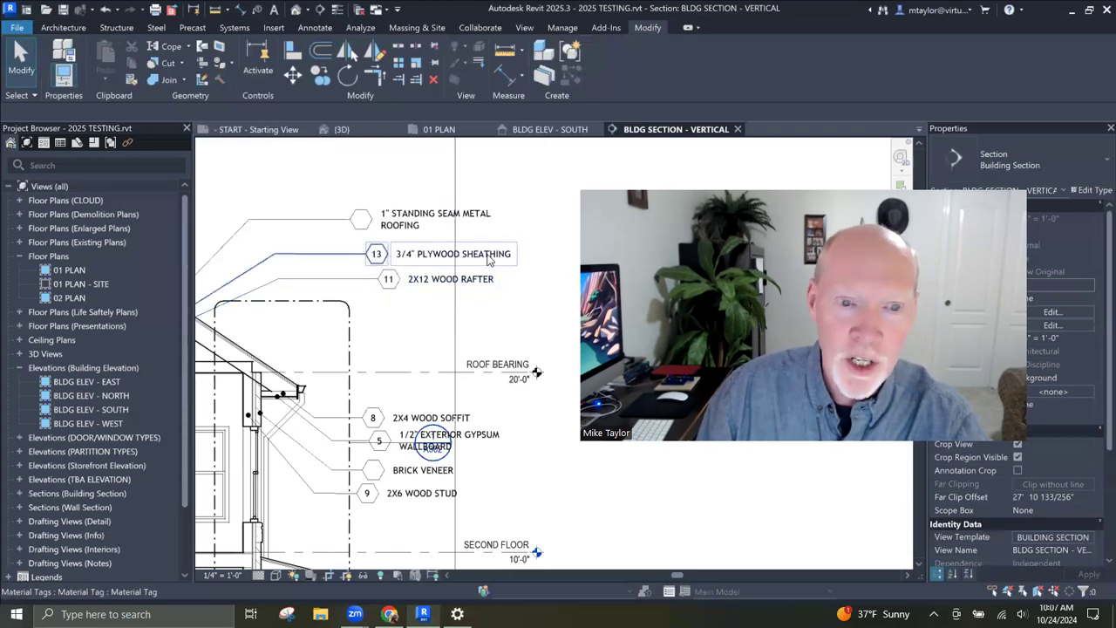
middle_drag(440, 483, 454, 388)
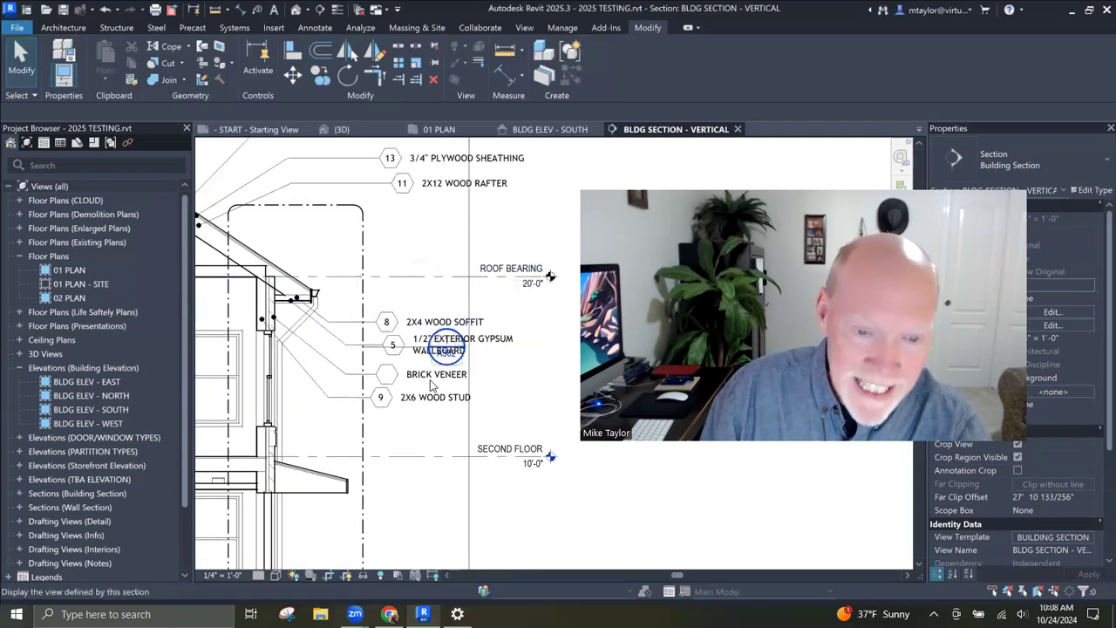
middle_drag(428, 349, 483, 425)
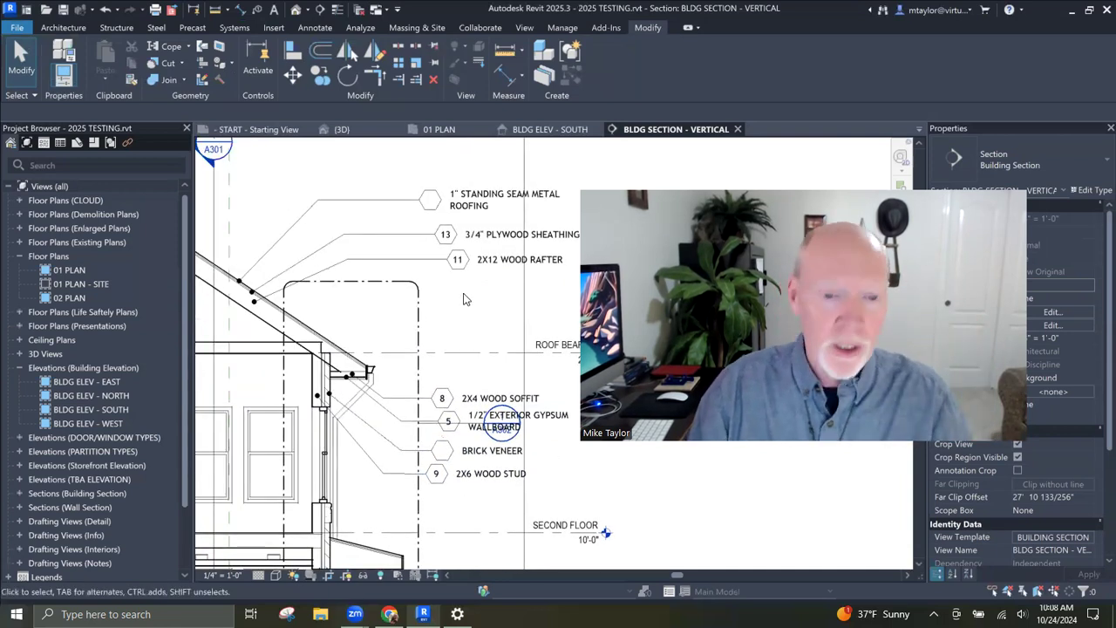
scroll(454, 283, down, 2)
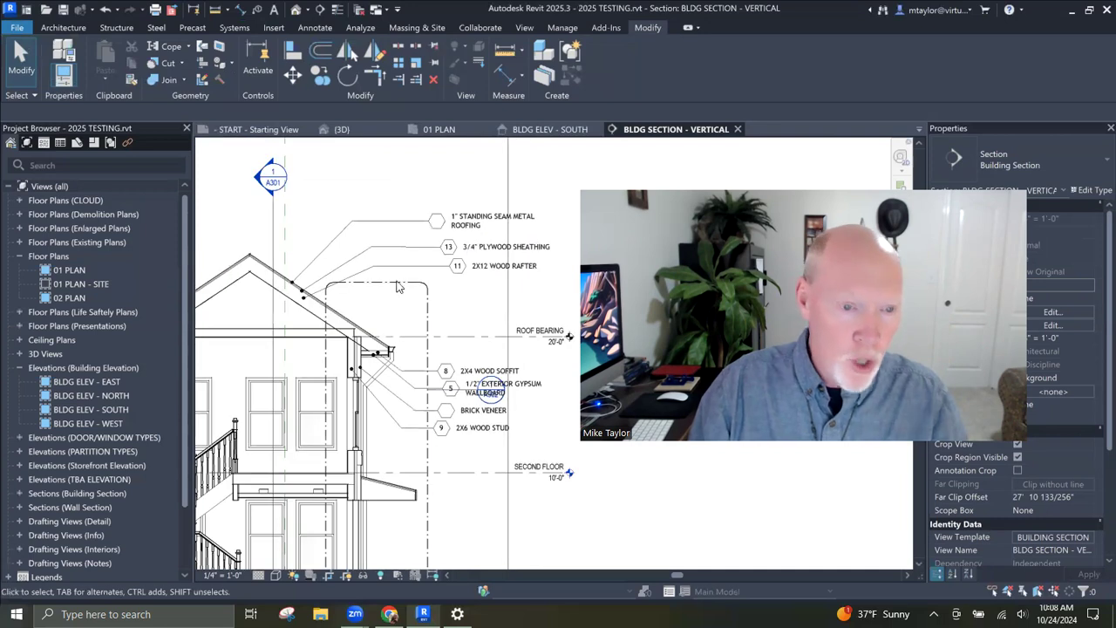
scroll(431, 225, up, 2)
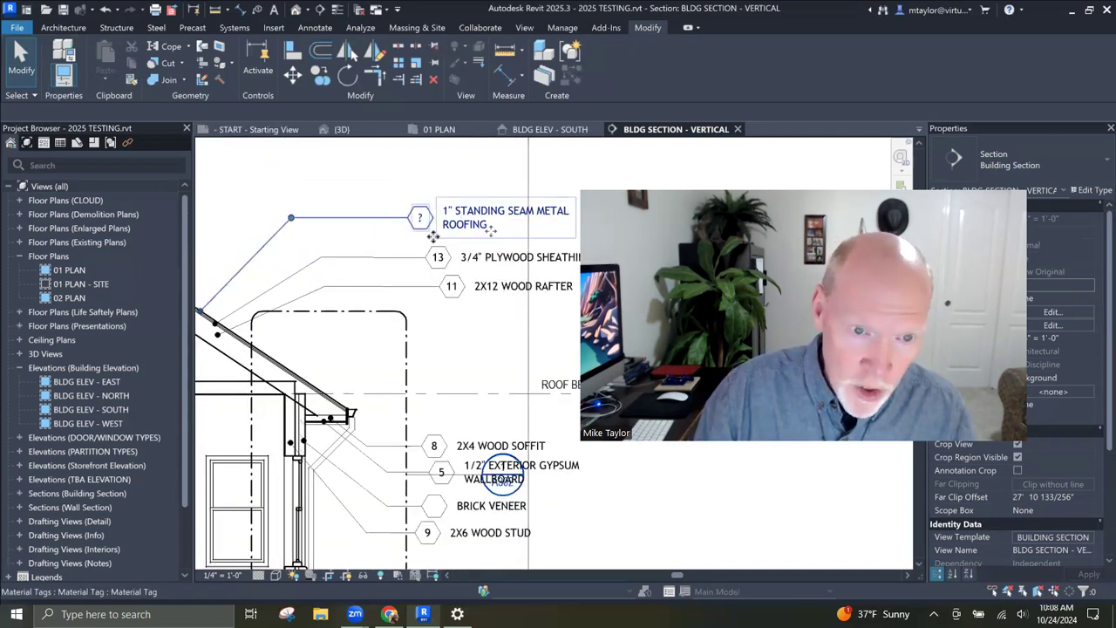
click(433, 236)
click(420, 217)
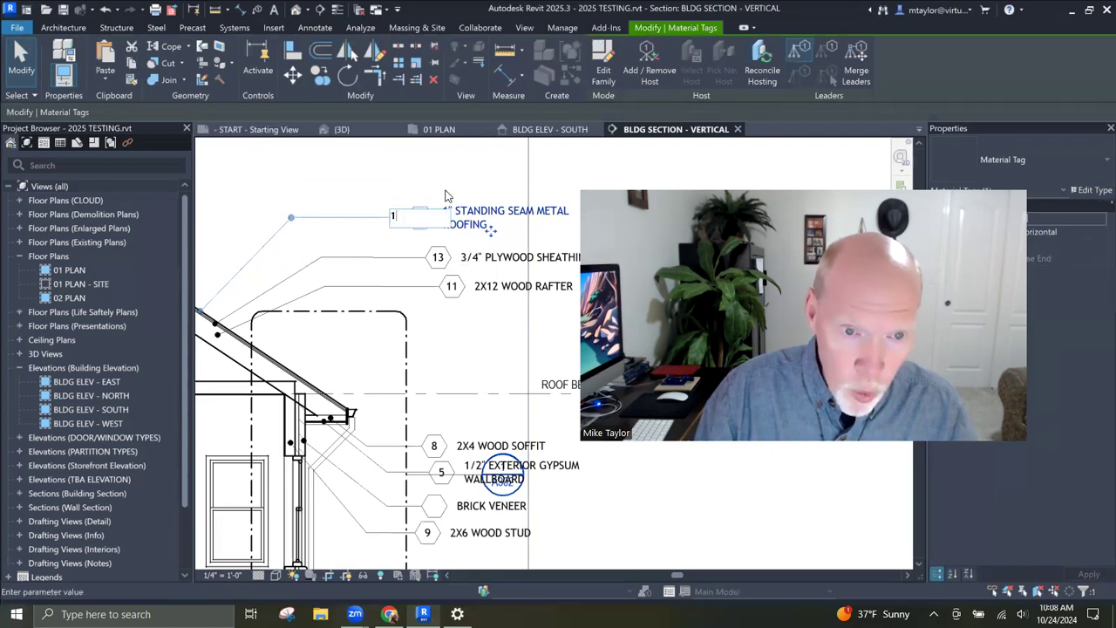
text(1)
key(Return)
key(Escape)
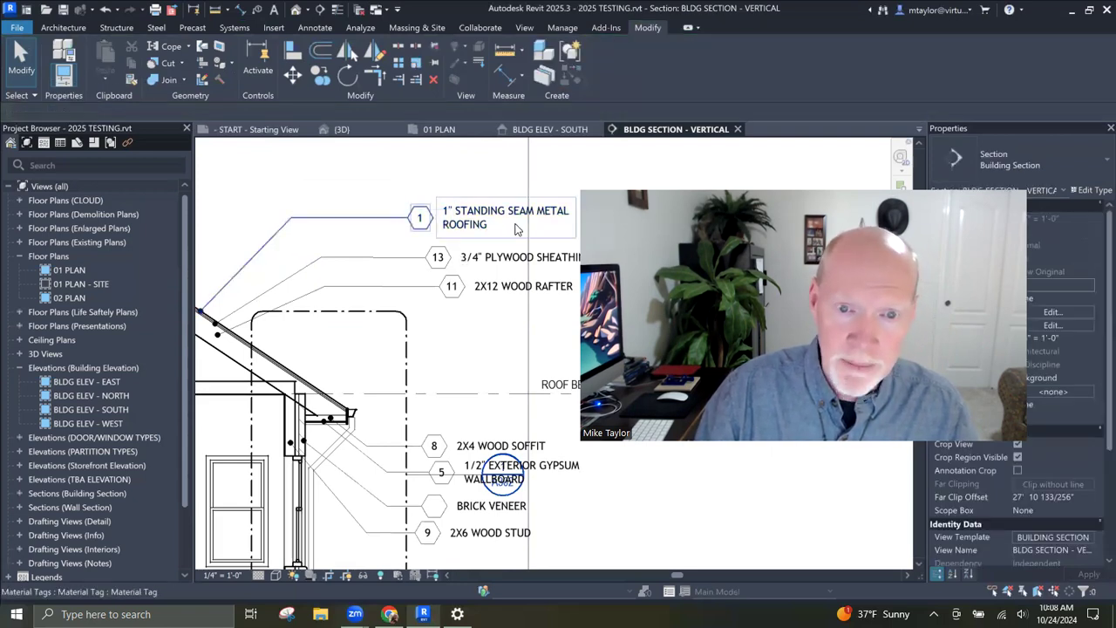
Step: Set the mark of the Roofing - Metal Standing Seam material to 99 in the Material Browser and check its tag in the section
scroll(499, 259, down, 2)
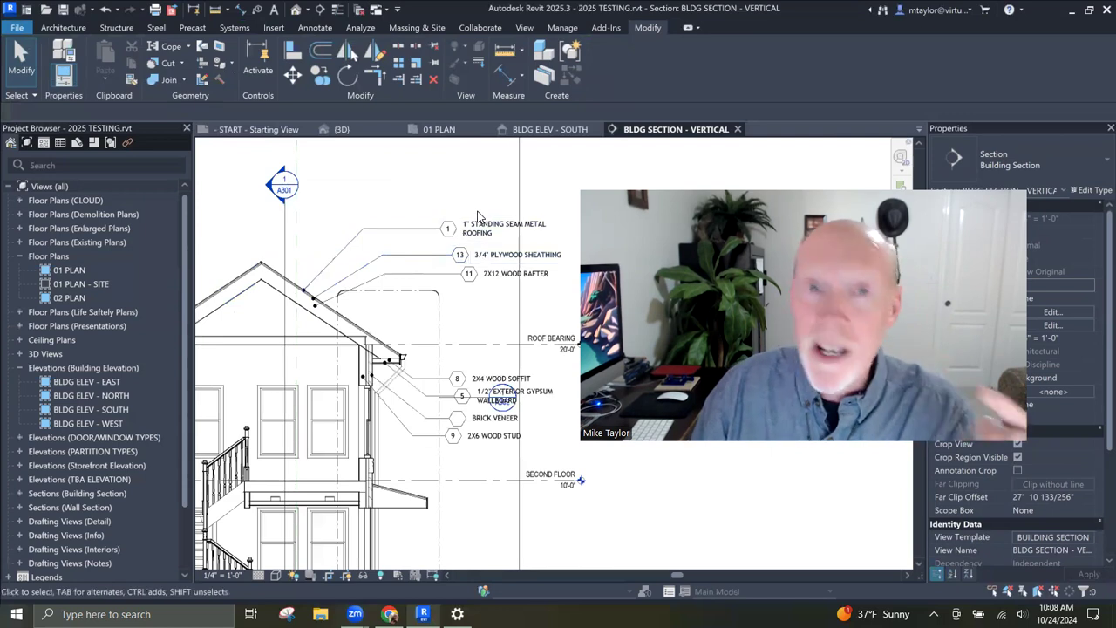
click(560, 28)
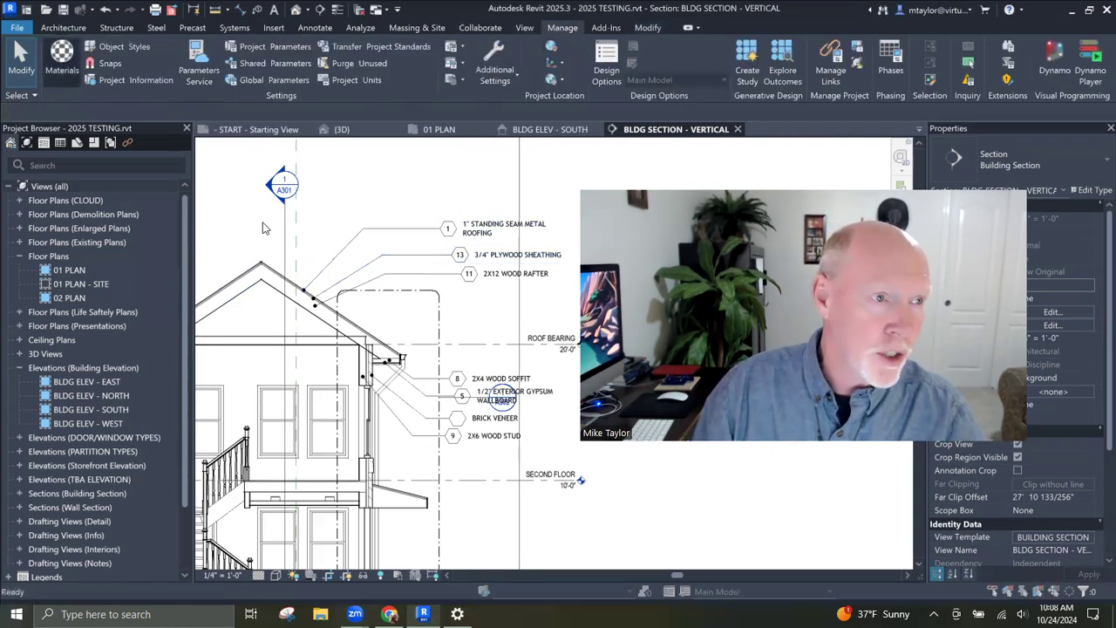
key(m)
key(a)
key(t)
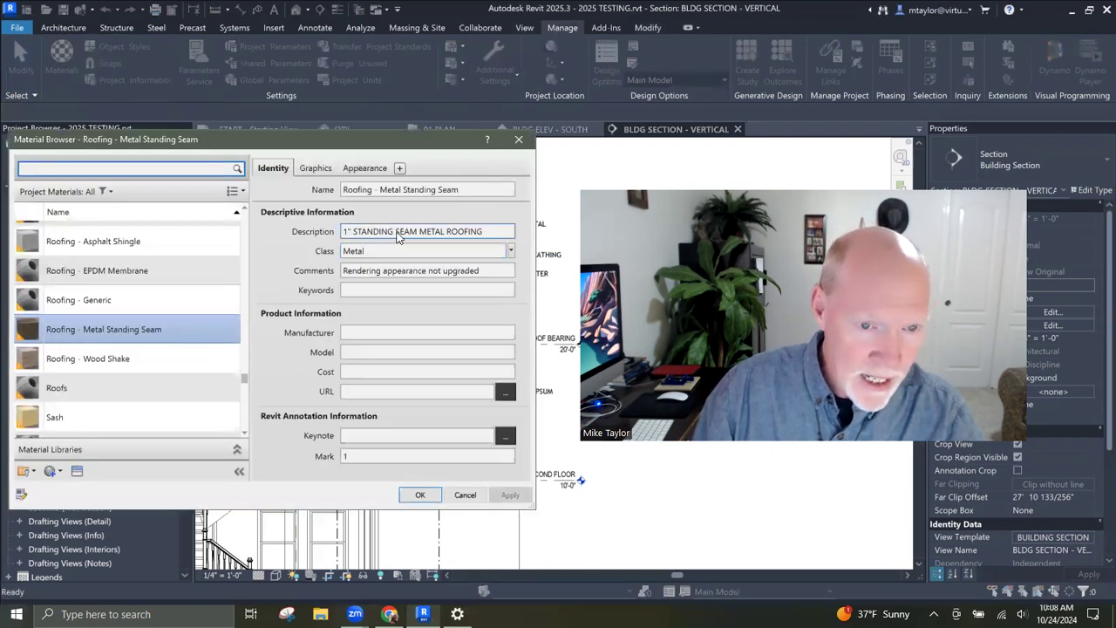
click(367, 456)
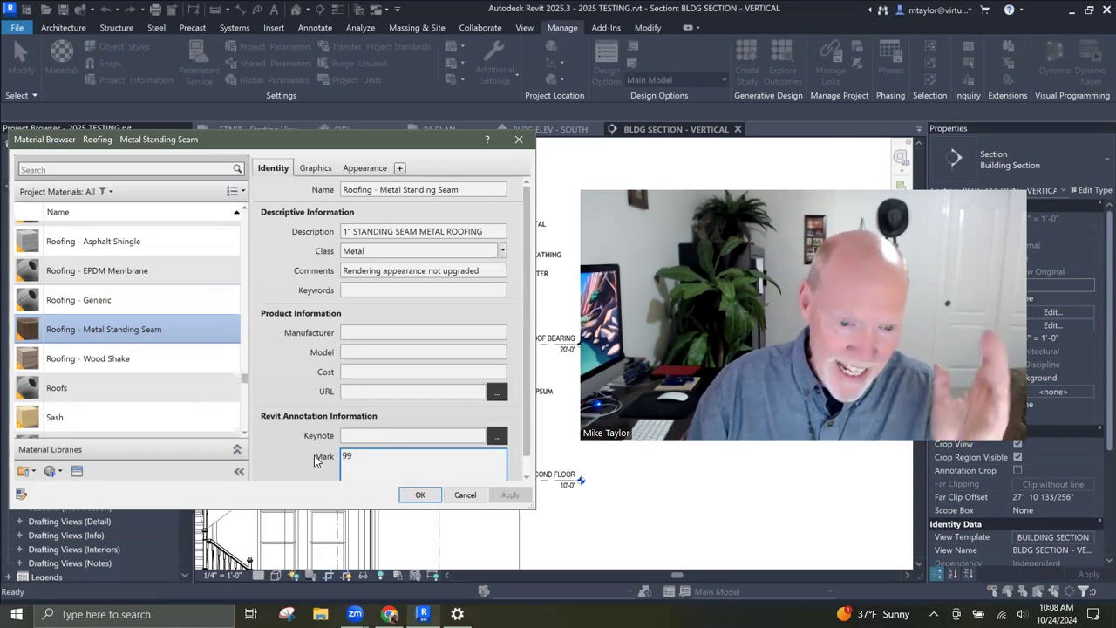
click(419, 494)
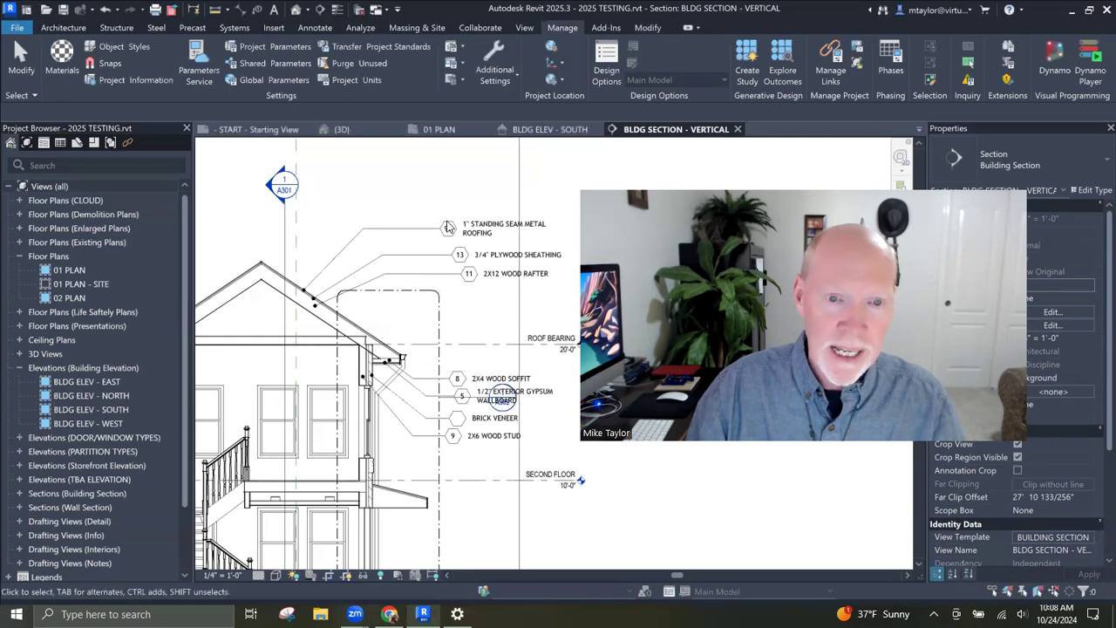
scroll(472, 217, up, 2)
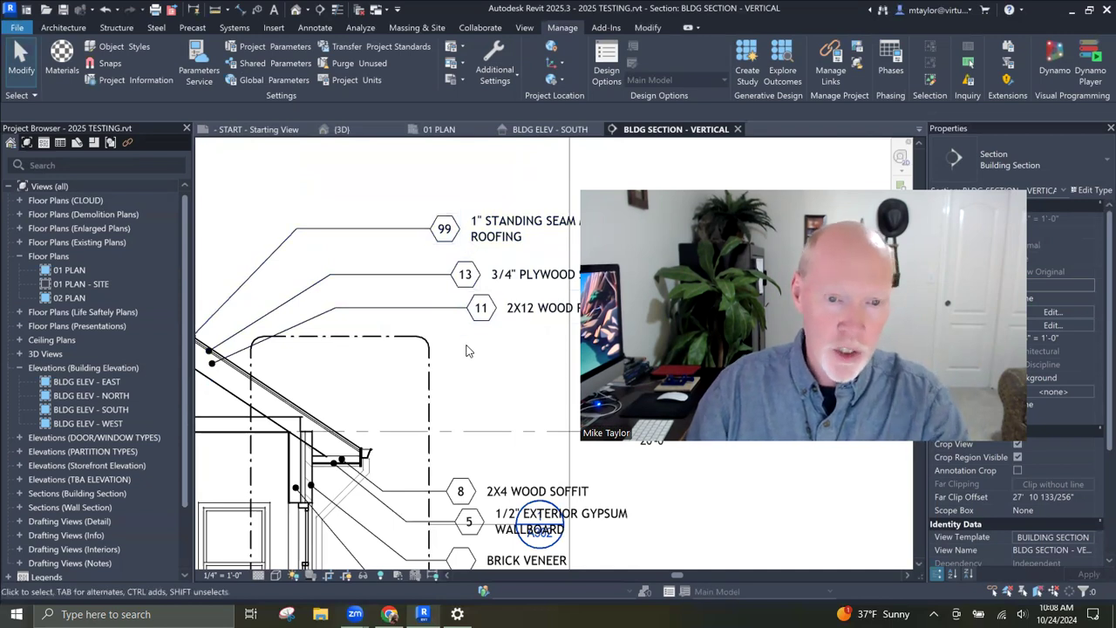
scroll(466, 349, down, 2)
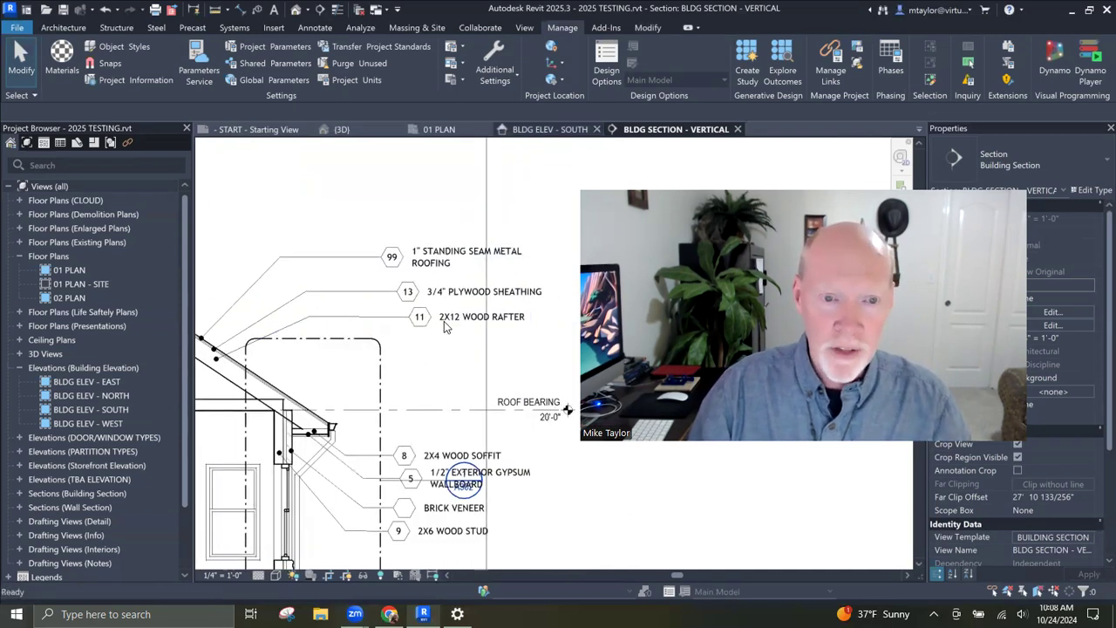
Step: Switch to the BLDG ELEV - SOUTH view and enter 1 as the mark in the brick veneer tag
key(ctrl+Tab)
middle_drag(440, 273, 292, 199)
scroll(394, 369, up, 2)
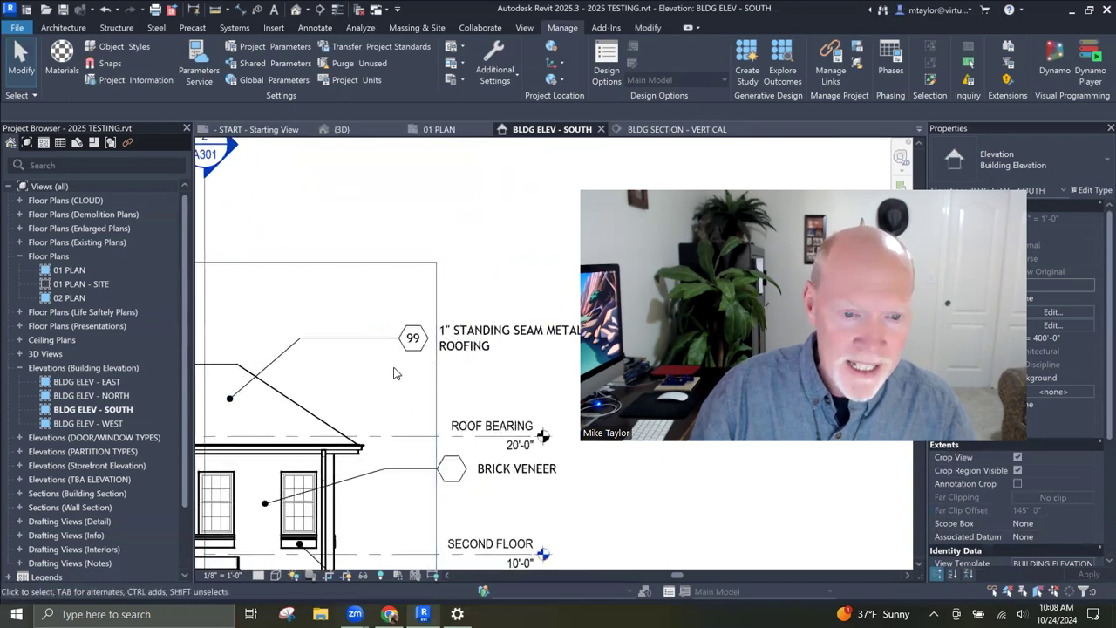
scroll(393, 400, down, 2)
middle_drag(393, 401, 417, 311)
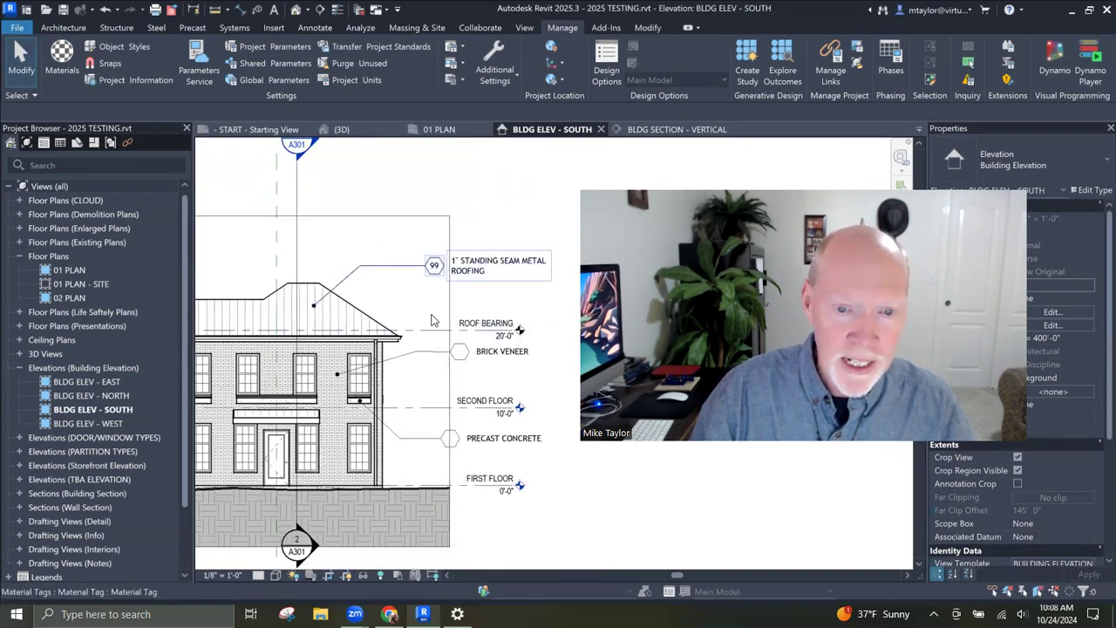
double_click(468, 356)
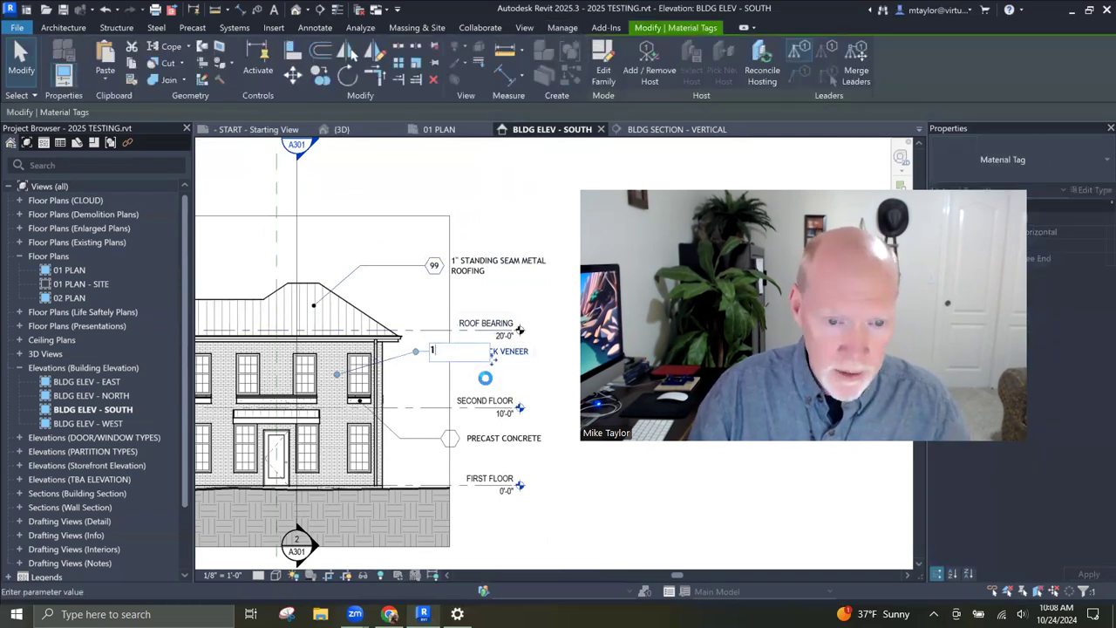
text(1)
click(524, 380)
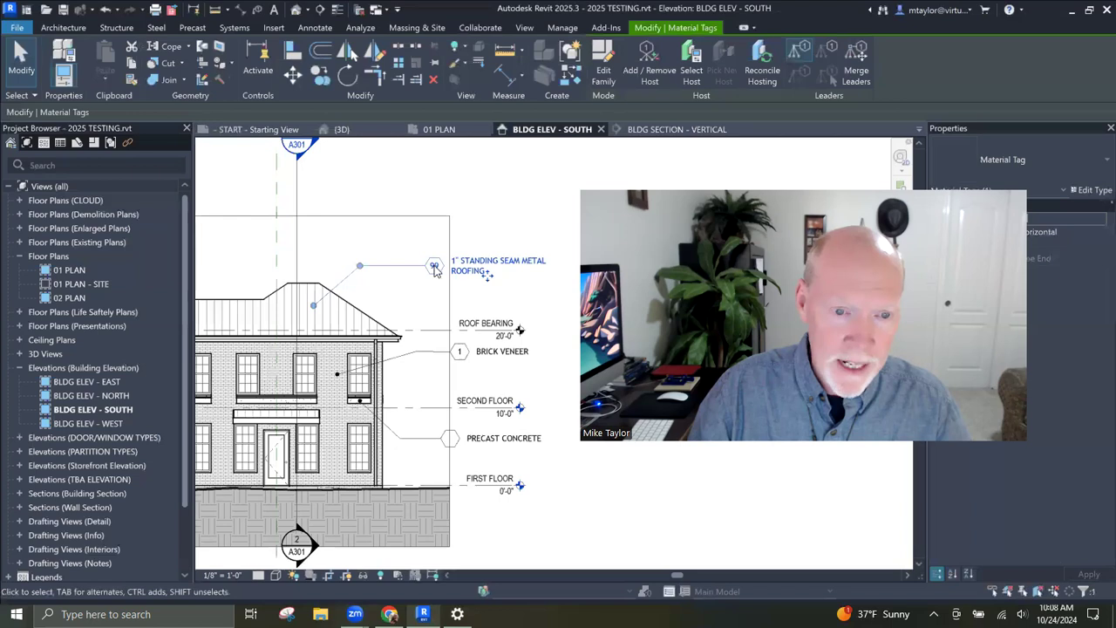
Step: Set the mark of the standing seam metal roofing tag to 1 and the brick veneer tag's mark to 2
double_click(435, 265)
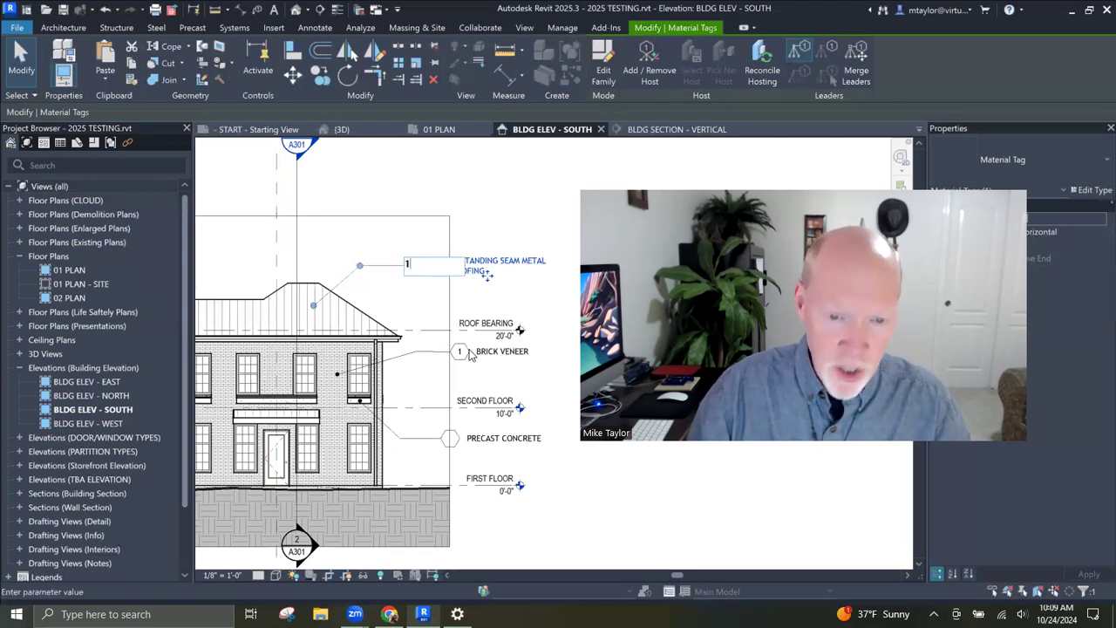
click(462, 291)
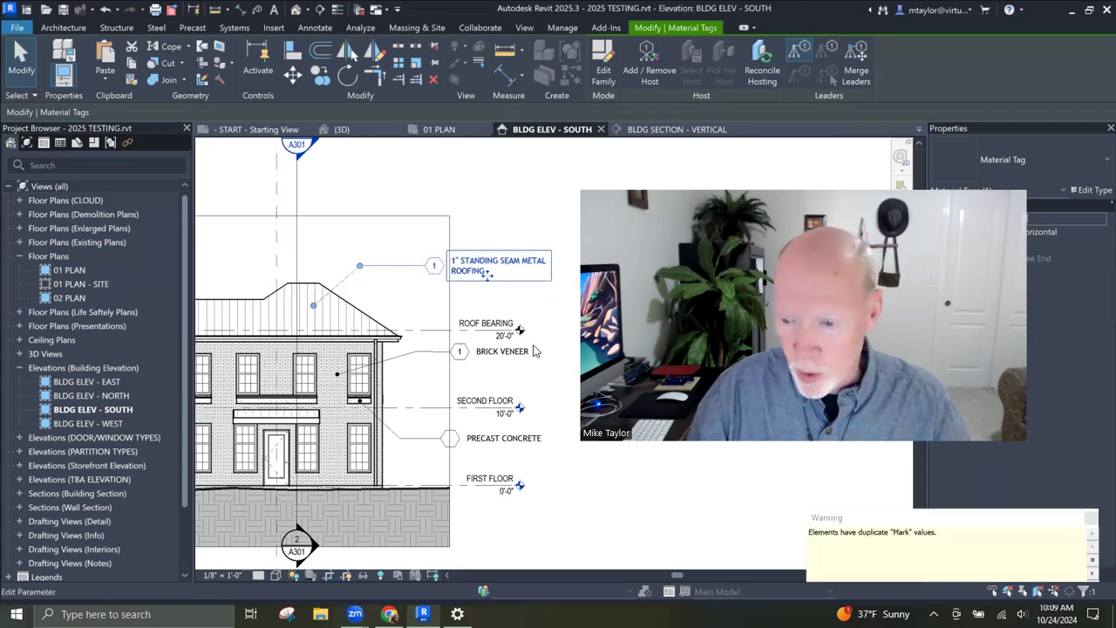
click(479, 366)
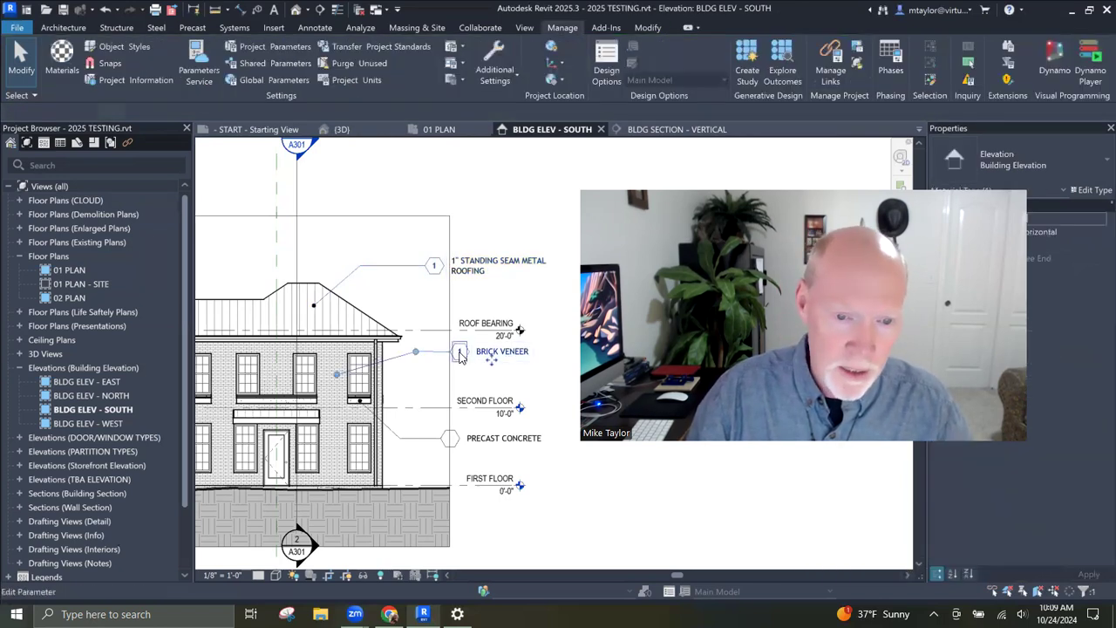
double_click(467, 352)
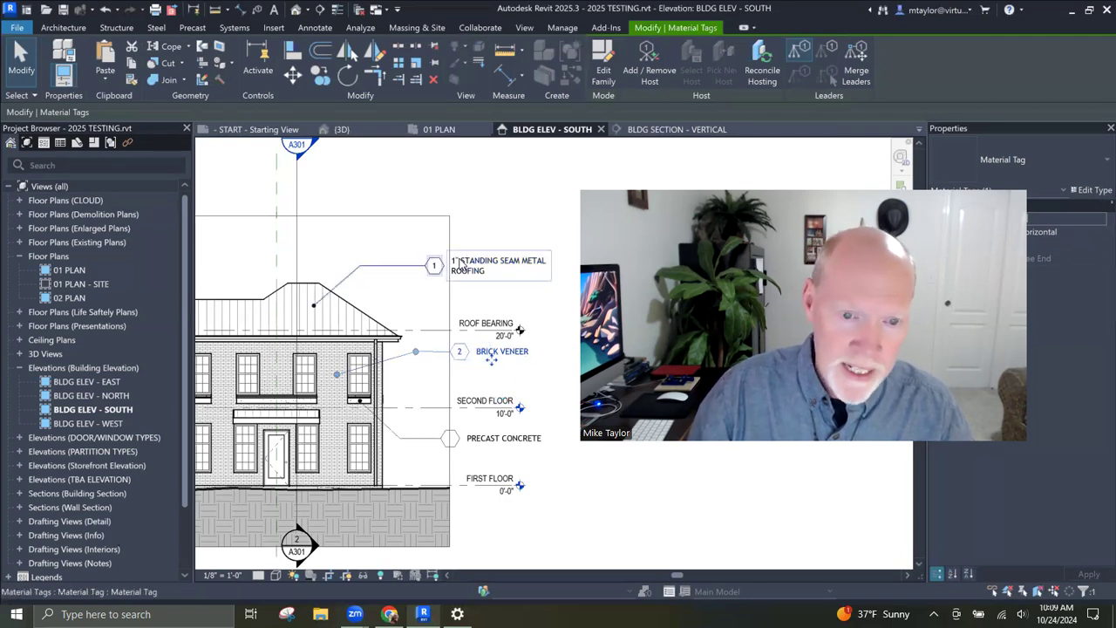
Step: Enter 3 as the mark in the hexagon of the precast concrete tag
double_click(452, 438)
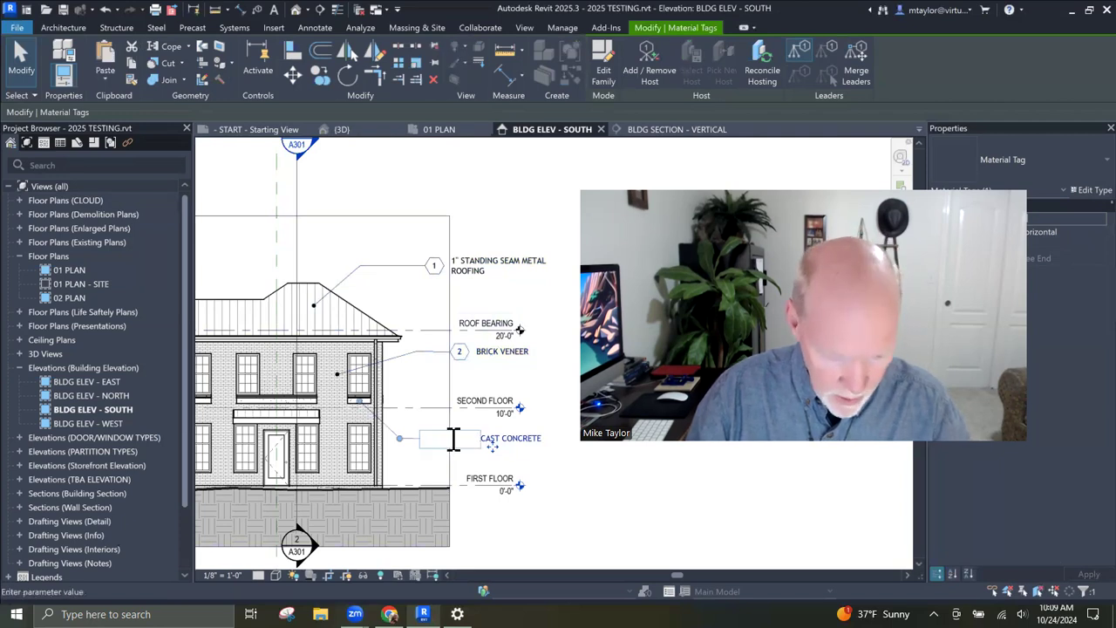
click(549, 471)
scroll(475, 418, down, 2)
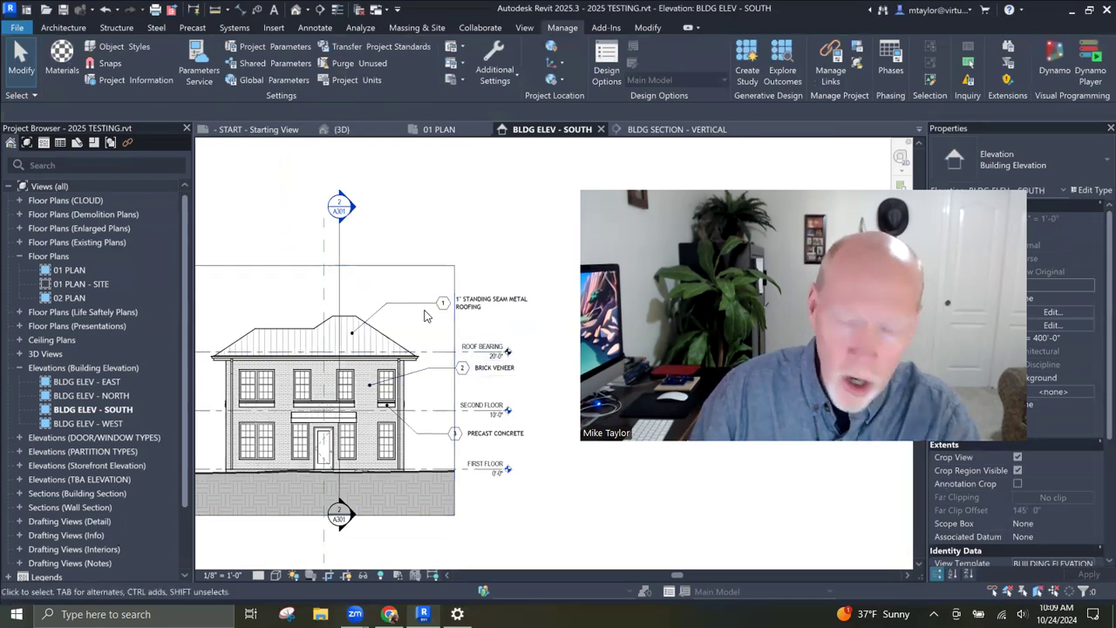
scroll(426, 316, up, 2)
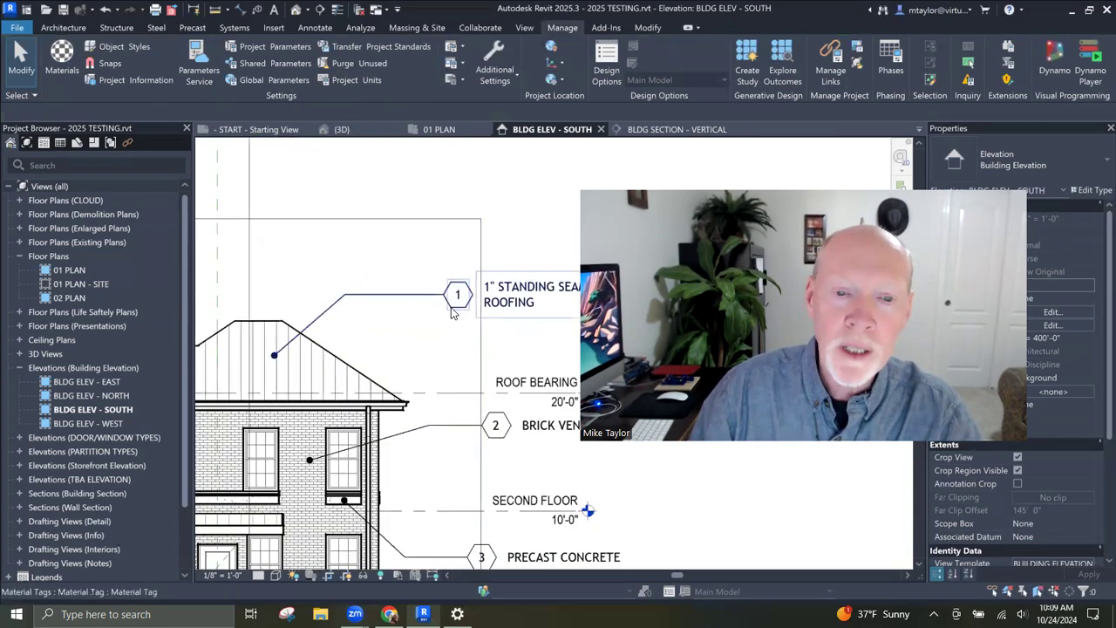
scroll(360, 289, down, 3)
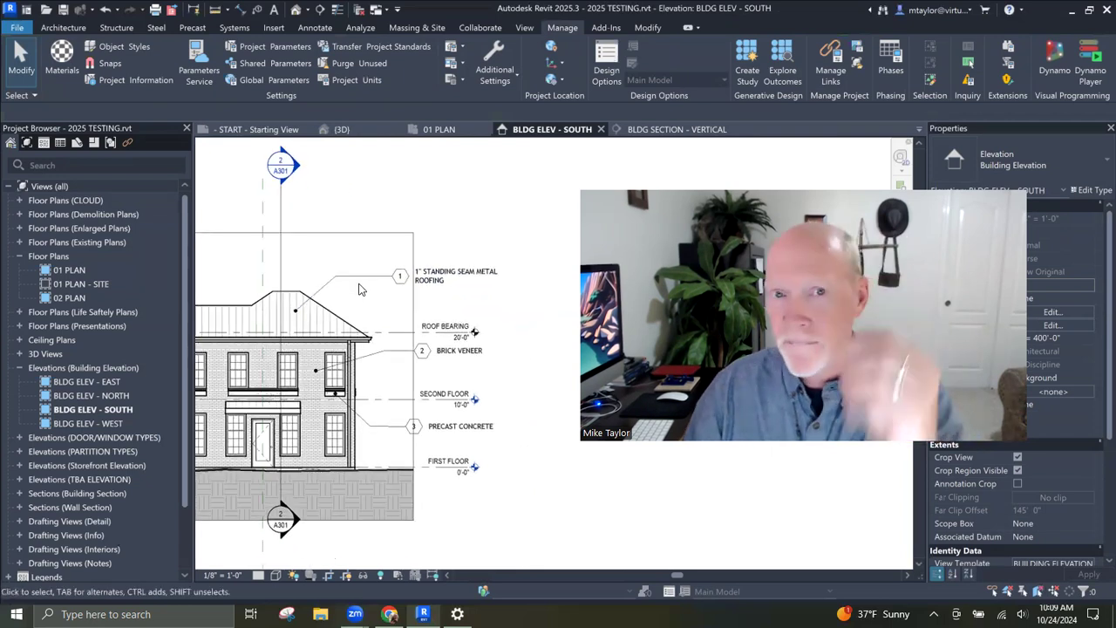
Step: Open the family of the standing seam metal roofing tag for editing and select its Material Description label
click(398, 262)
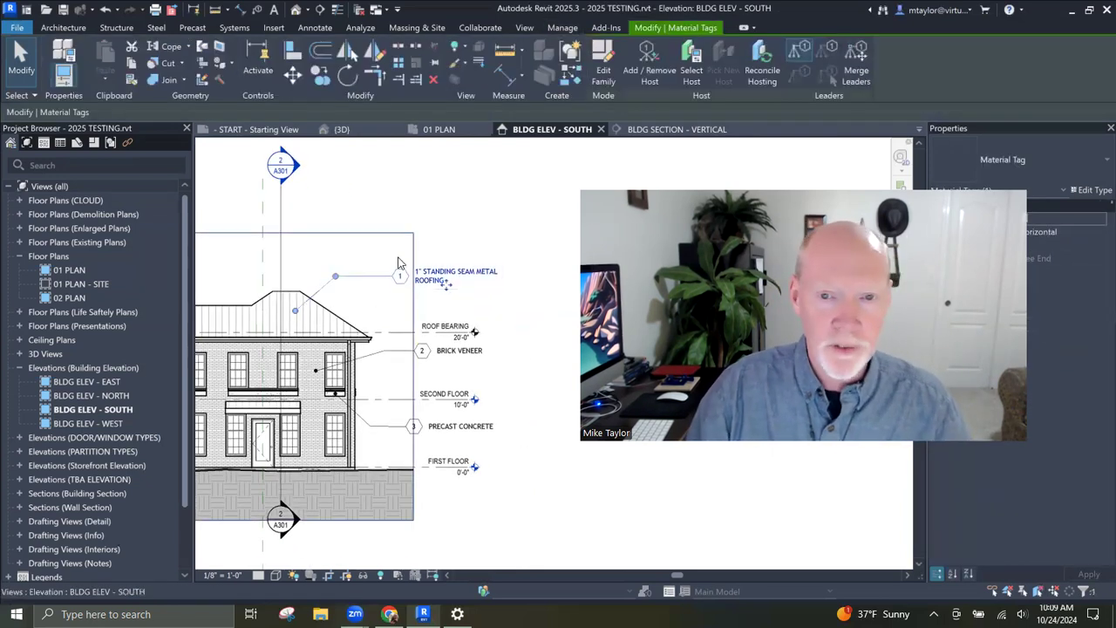
double_click(488, 276)
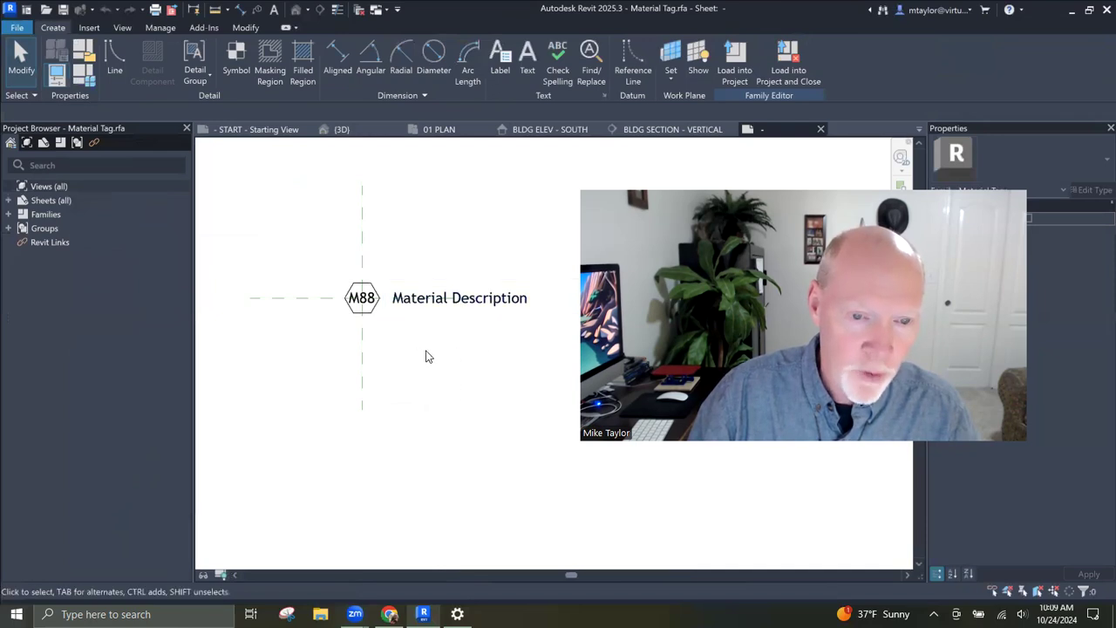
click(451, 308)
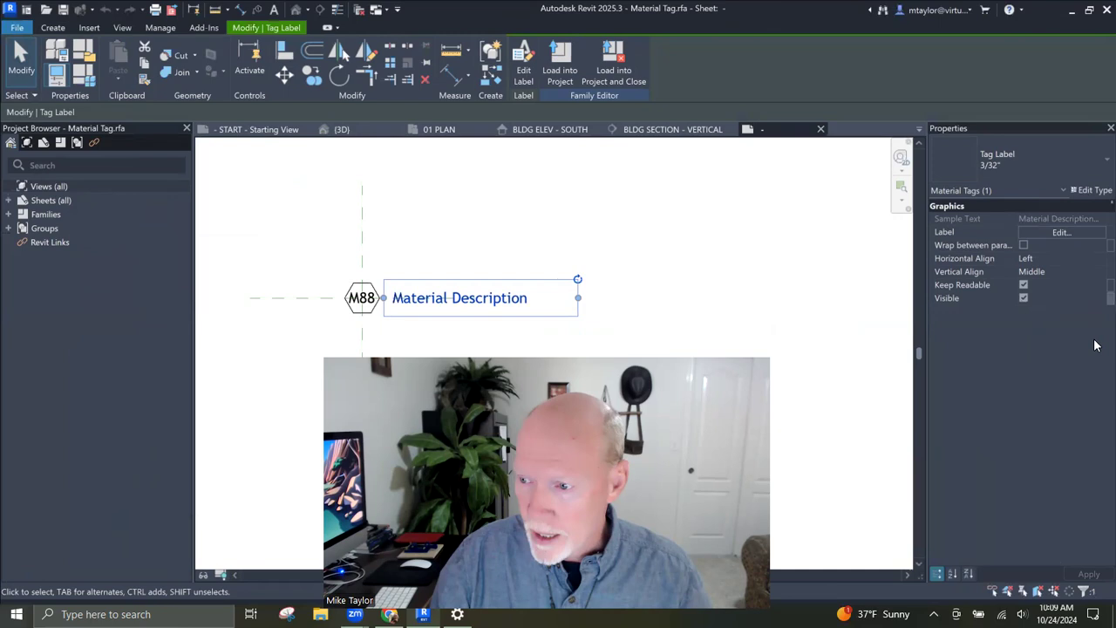
click(1110, 297)
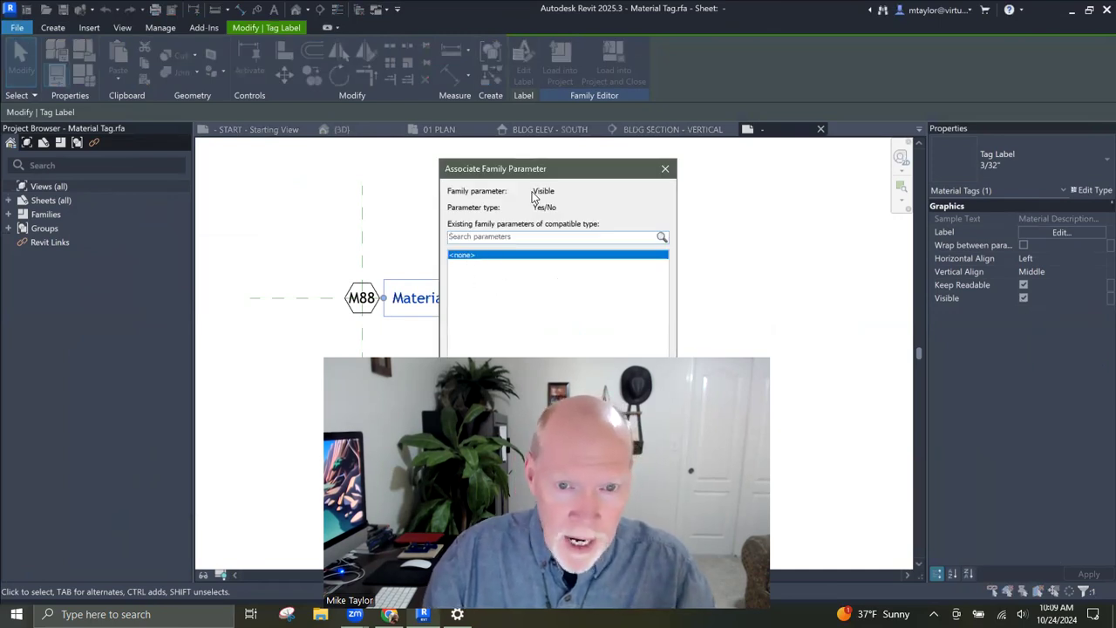
drag(545, 171, 503, 63)
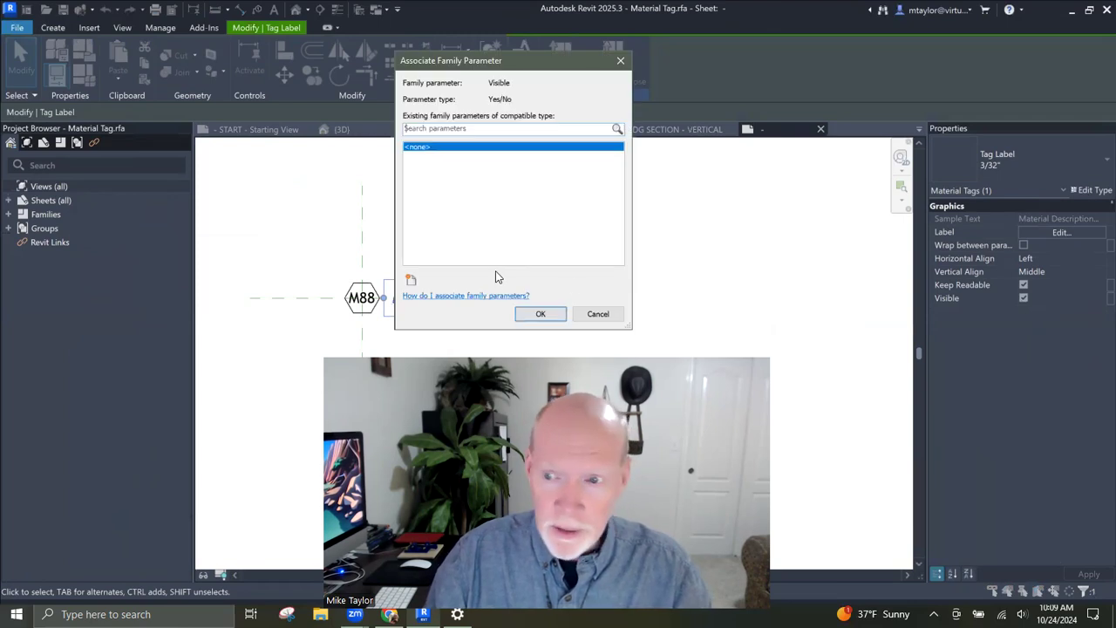
click(598, 315)
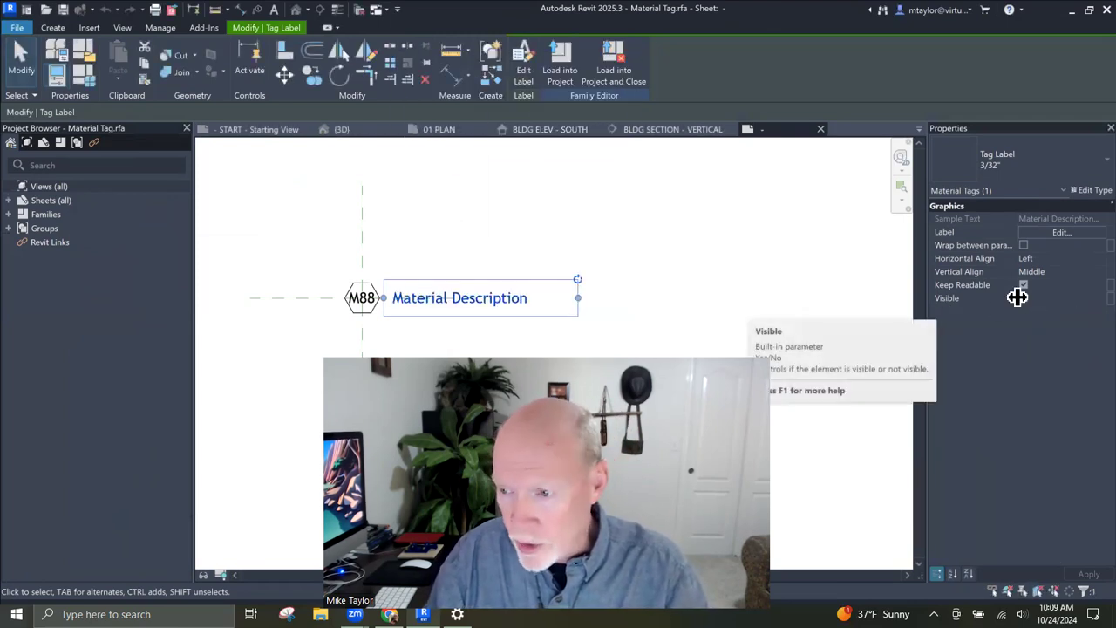
Step: Associate the Material Description label's visibility with a new Yes/No type family parameter named TEXT ON/OFF
click(1096, 301)
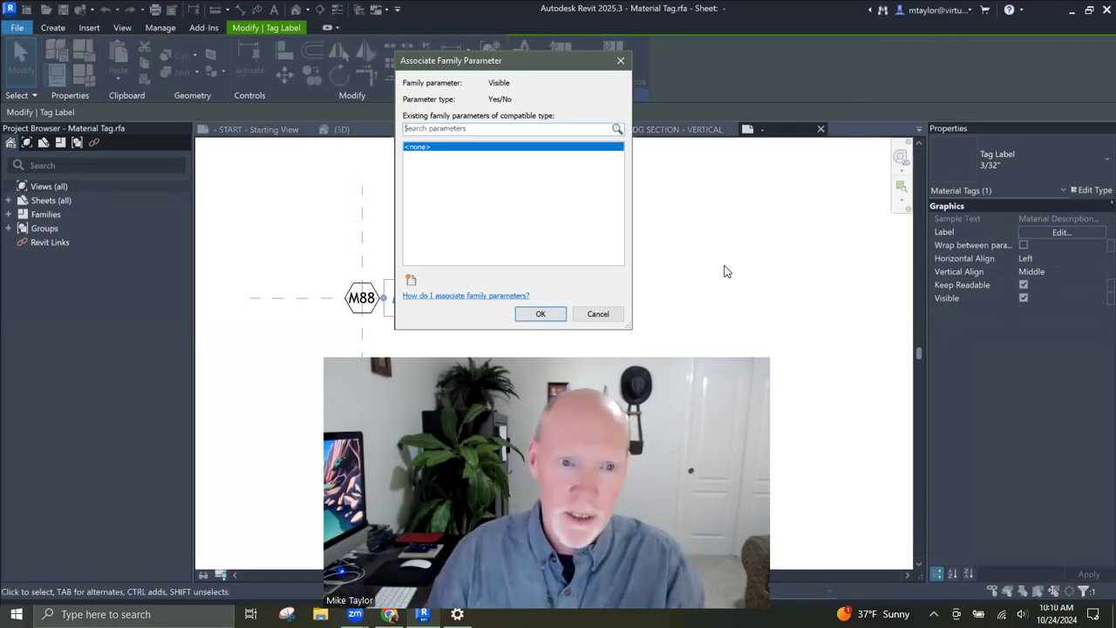
click(411, 279)
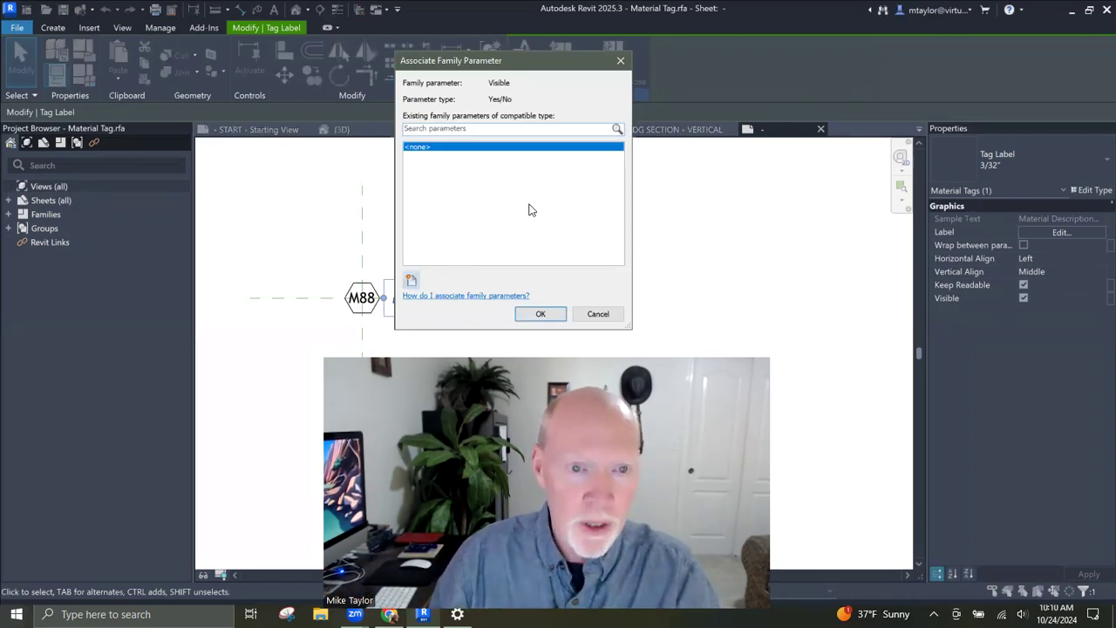
text(show)
key(BackSpace)
text(SHOW TEXT)
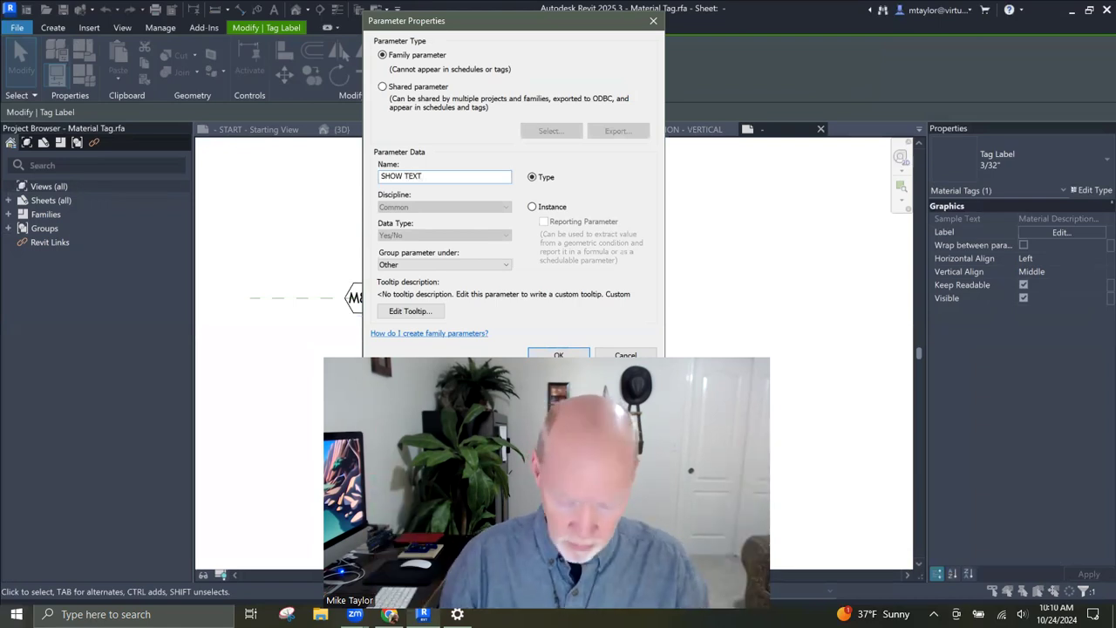
text( ON/OFF)
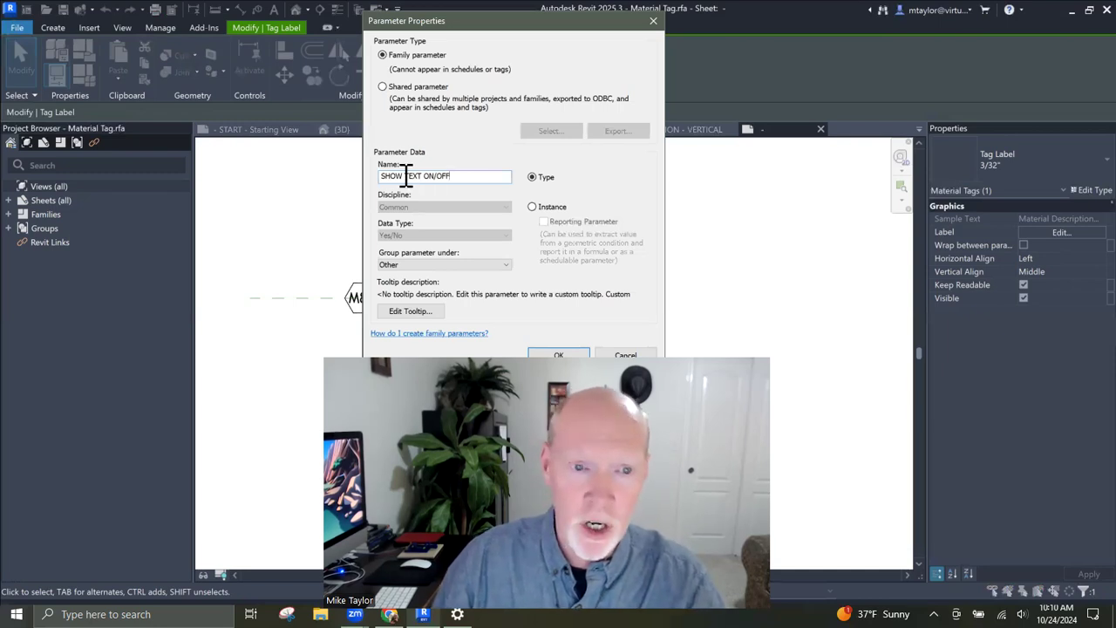
key(Home)
key(ctrl+shift+Right)
key(Delete)
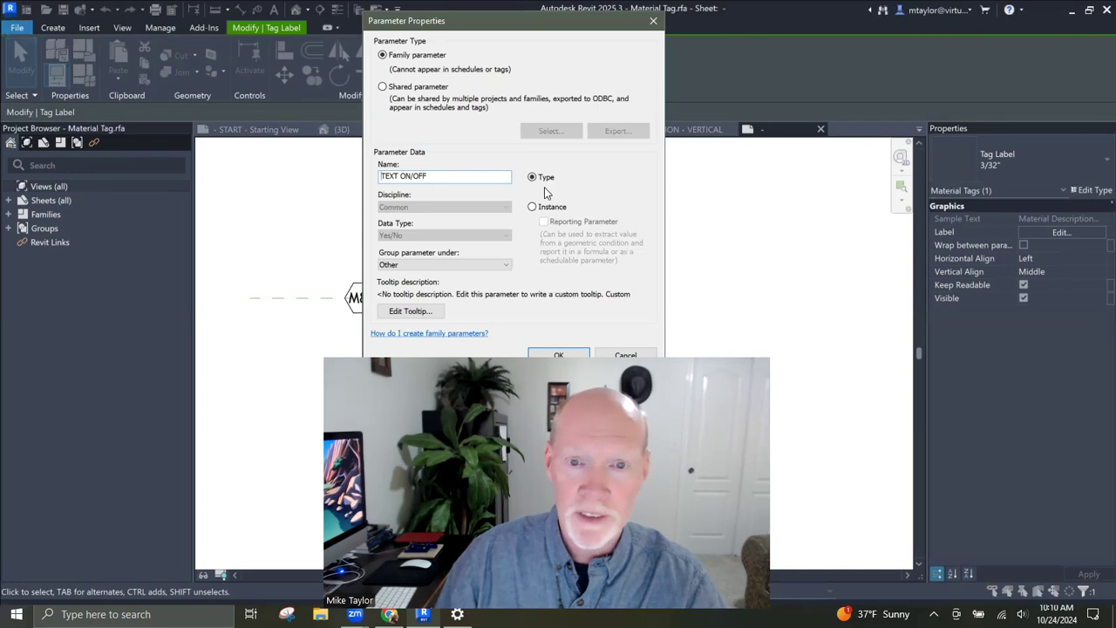
click(560, 355)
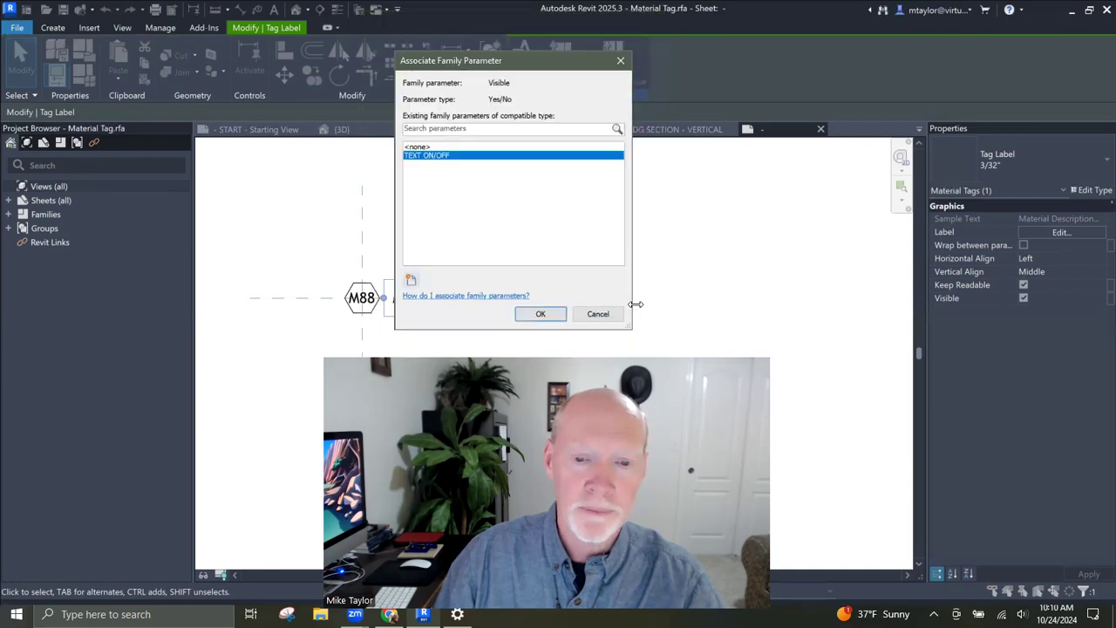
click(540, 314)
click(579, 236)
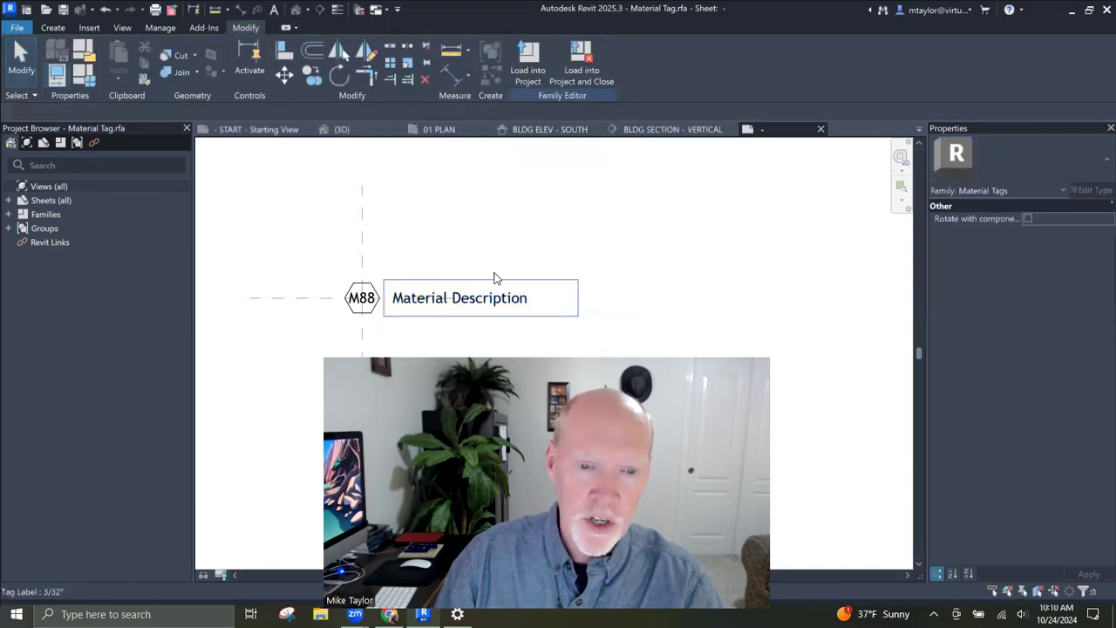
Step: Save the Material Tag family over its existing file, then load it into the project and close the family
click(458, 293)
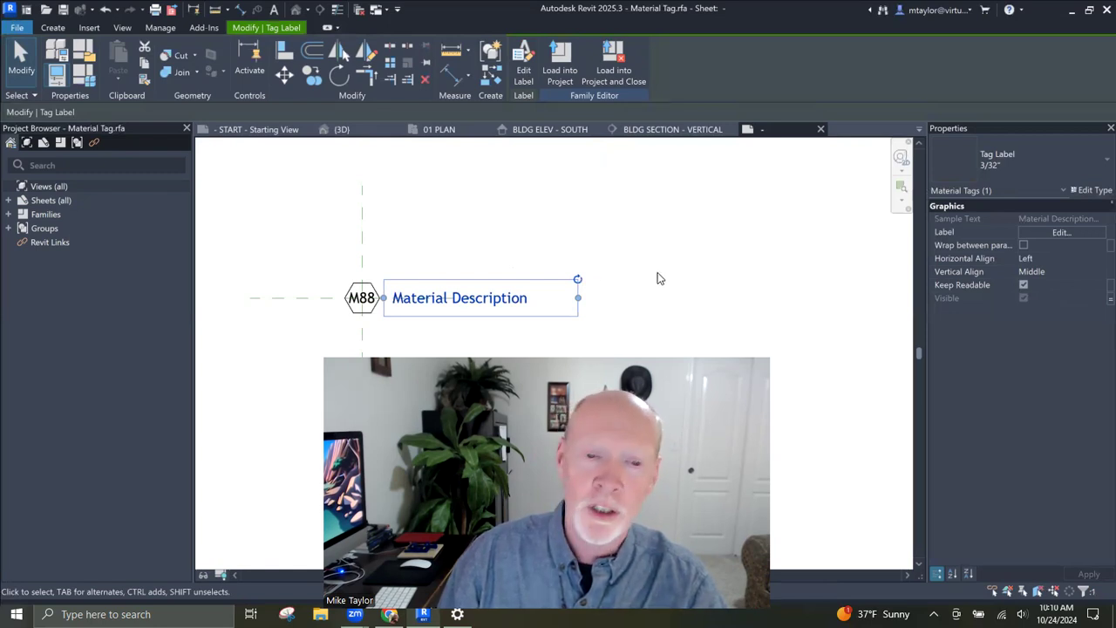
click(528, 246)
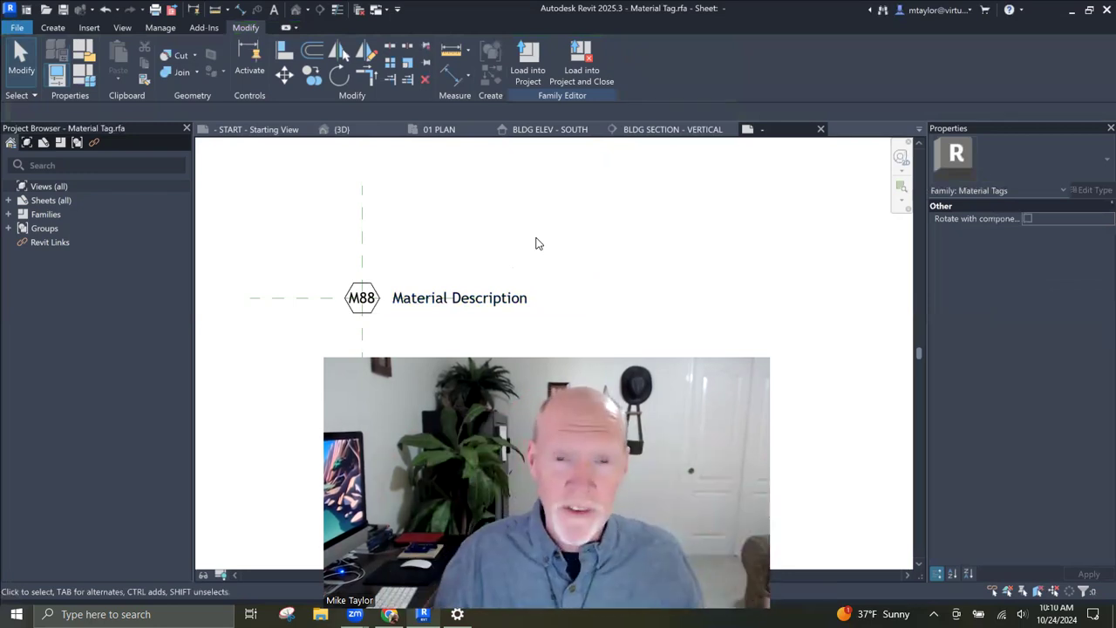
click(573, 80)
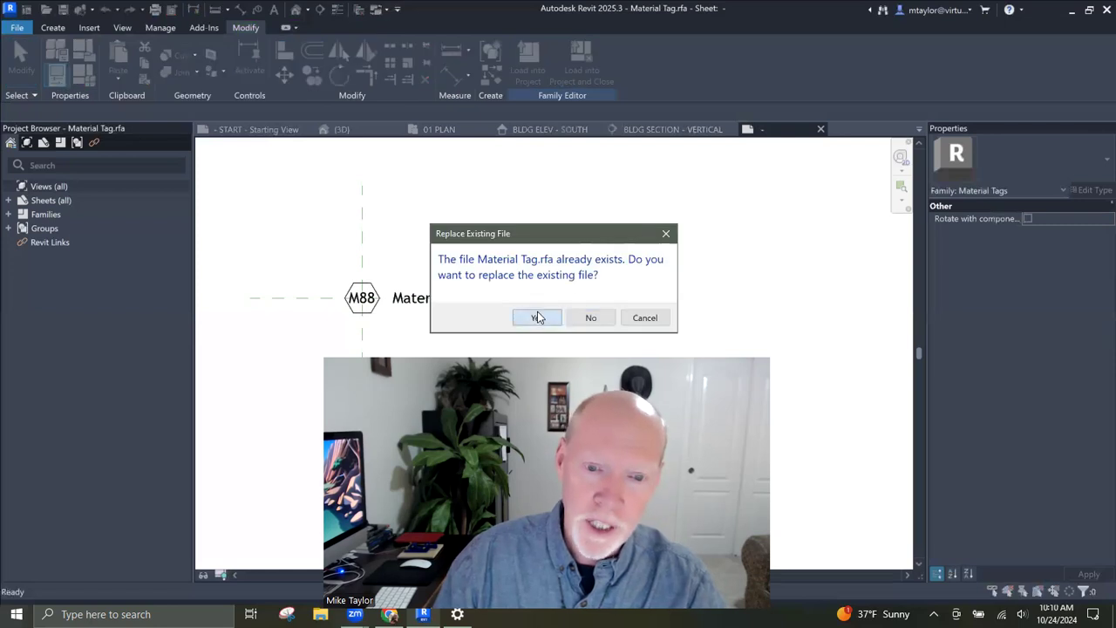
click(536, 318)
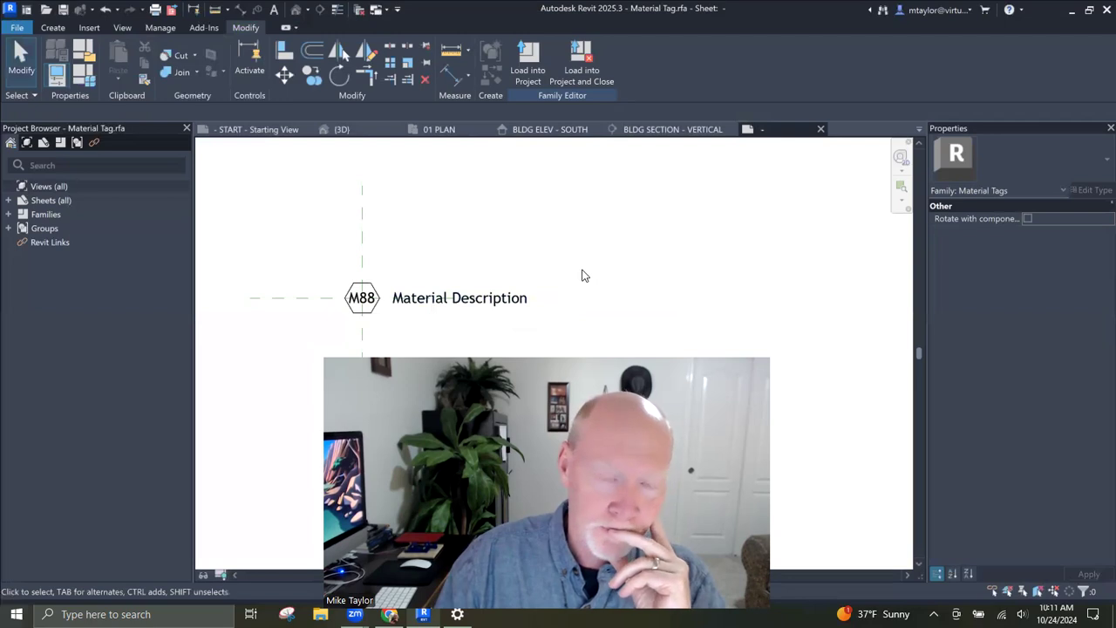
click(581, 72)
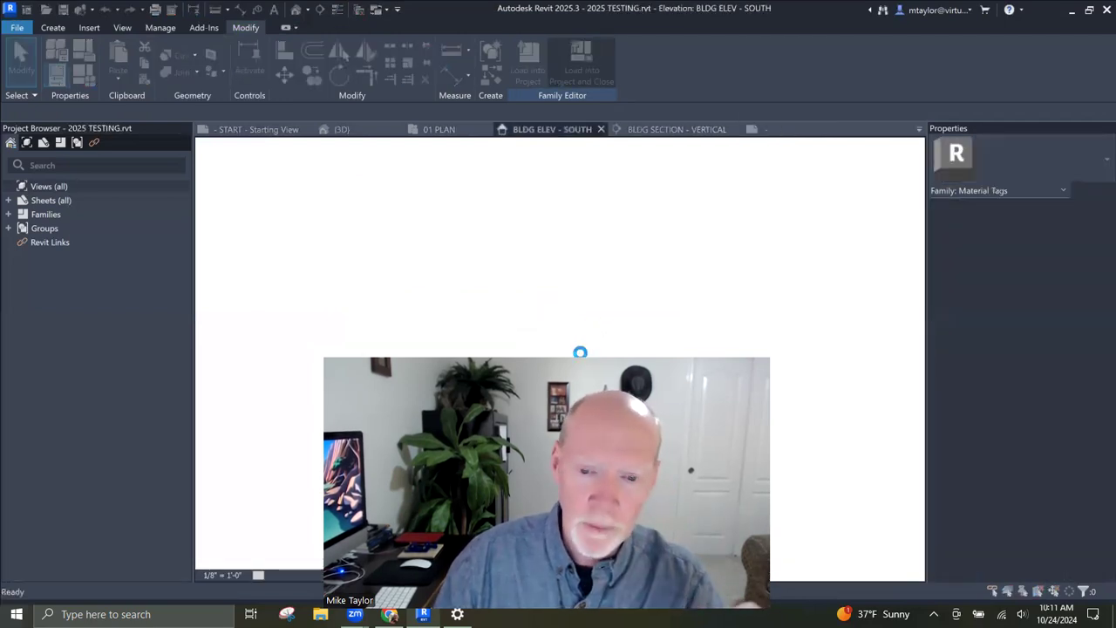
click(546, 271)
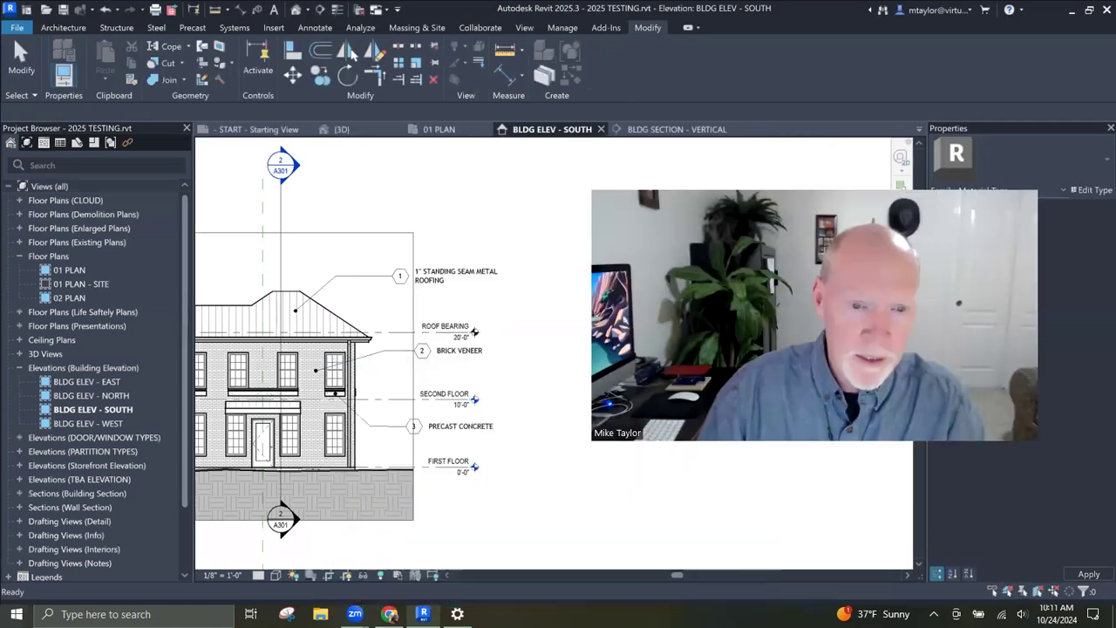
Step: Turn off the TEXT ON/OFF type parameter of the standing seam metal roofing tag in the south elevation
middle_drag(433, 318, 468, 306)
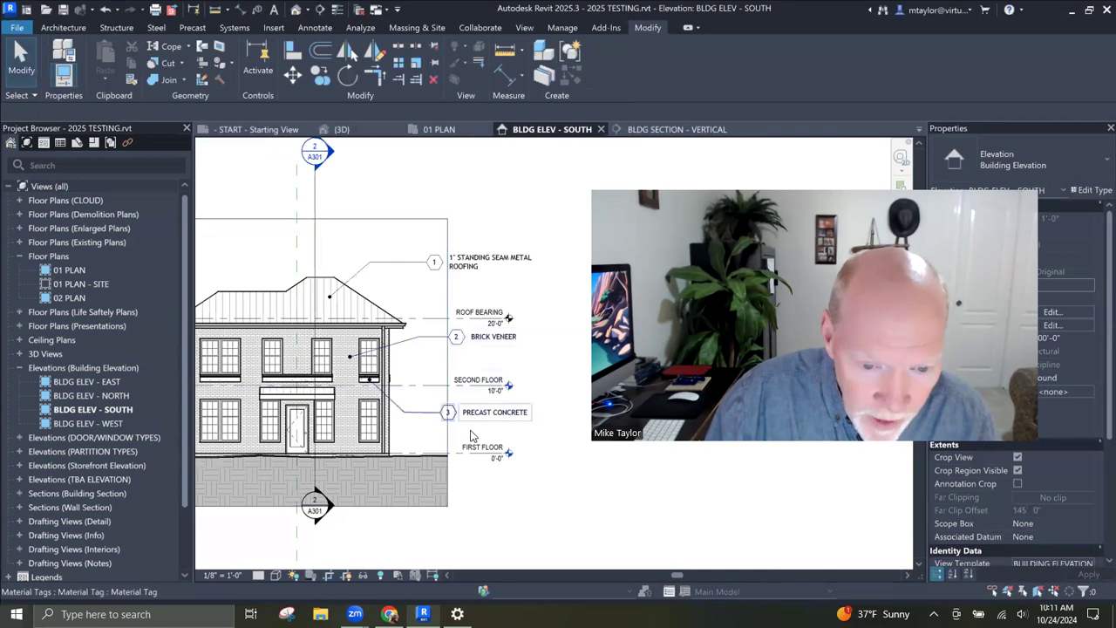
click(477, 264)
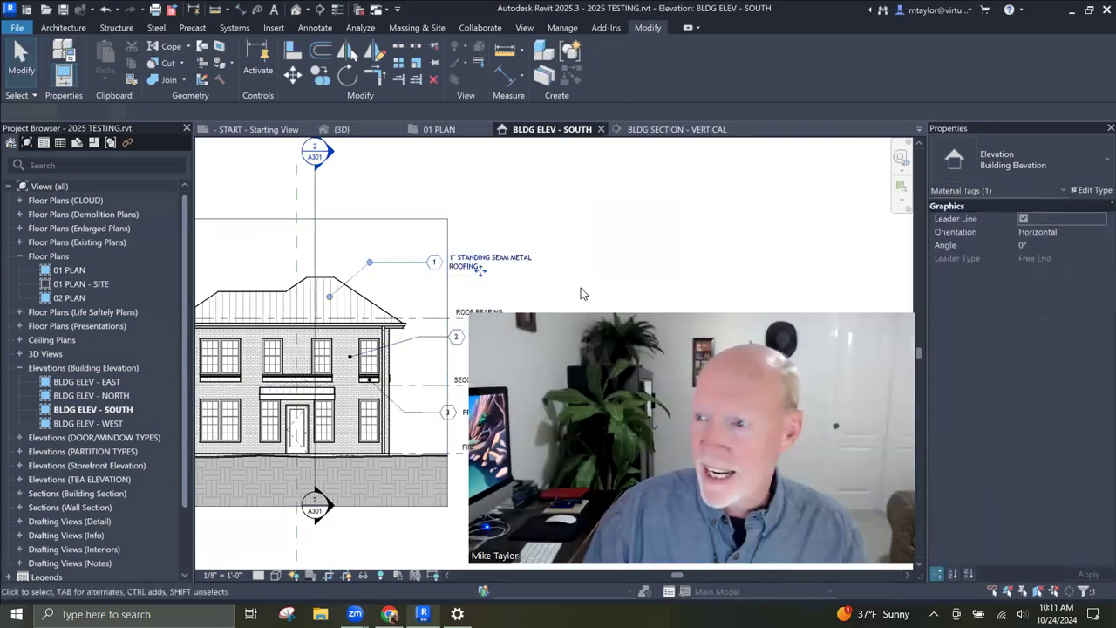
click(1097, 191)
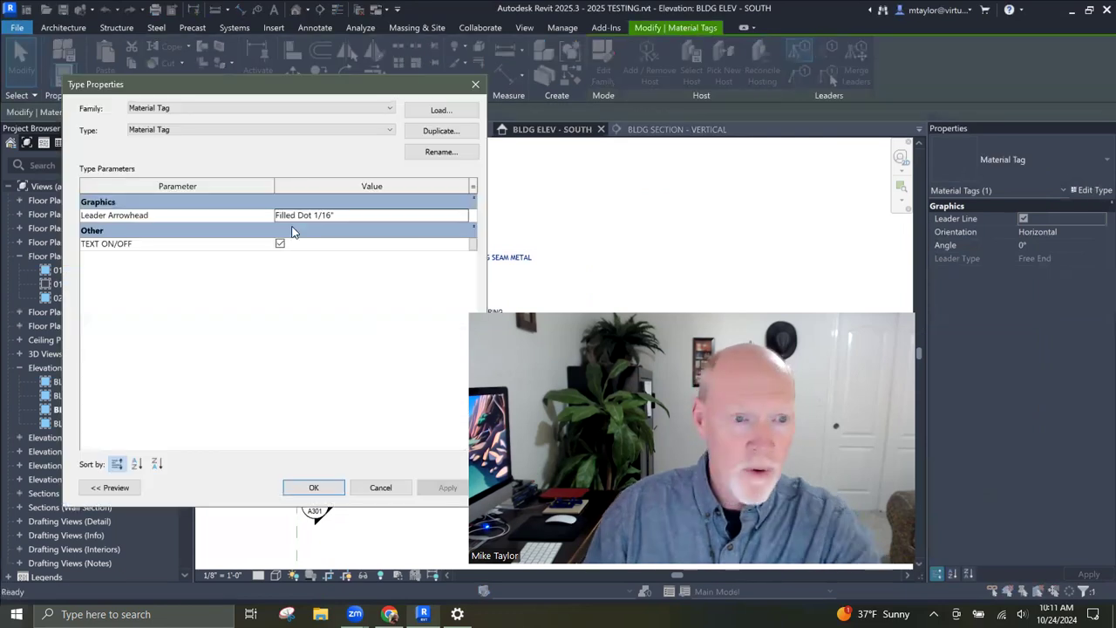
click(286, 246)
click(281, 244)
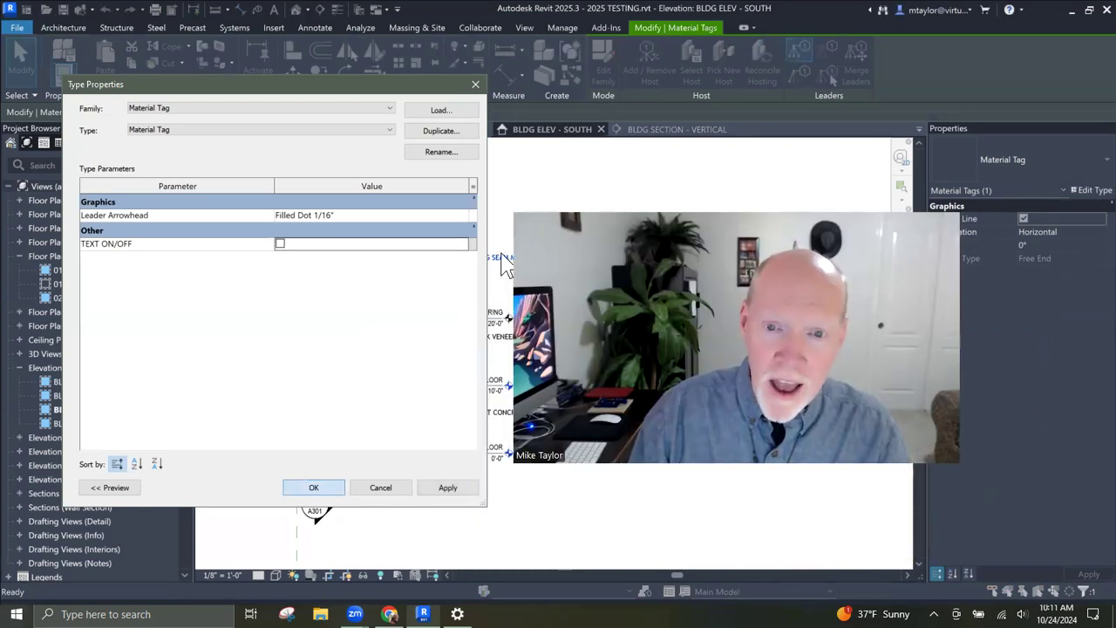
key(Escape)
key(Escape)
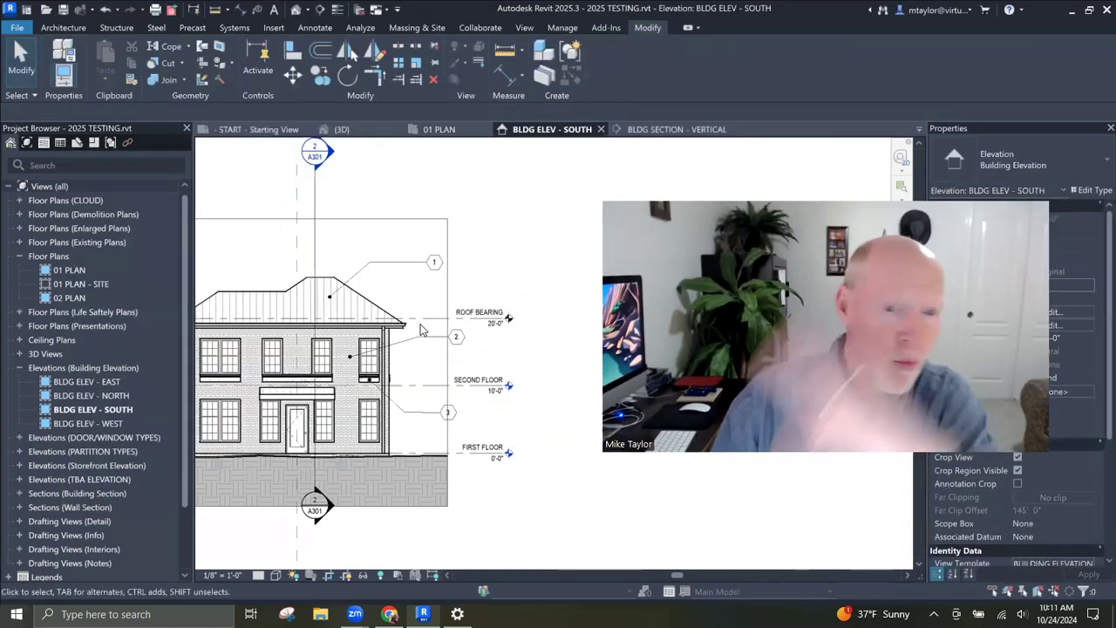
Step: Place two more material tags with leaders on the metal roof, left of the existing roofing tag, by creating similar ones
middle_drag(520, 299, 642, 301)
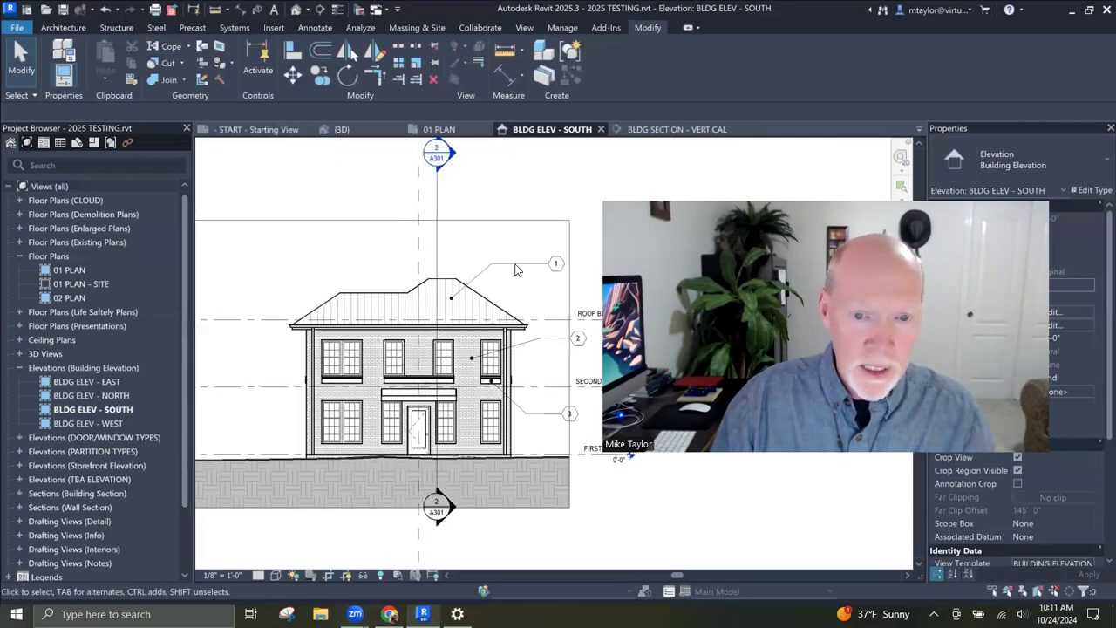
click(515, 263)
key(c)
key(s)
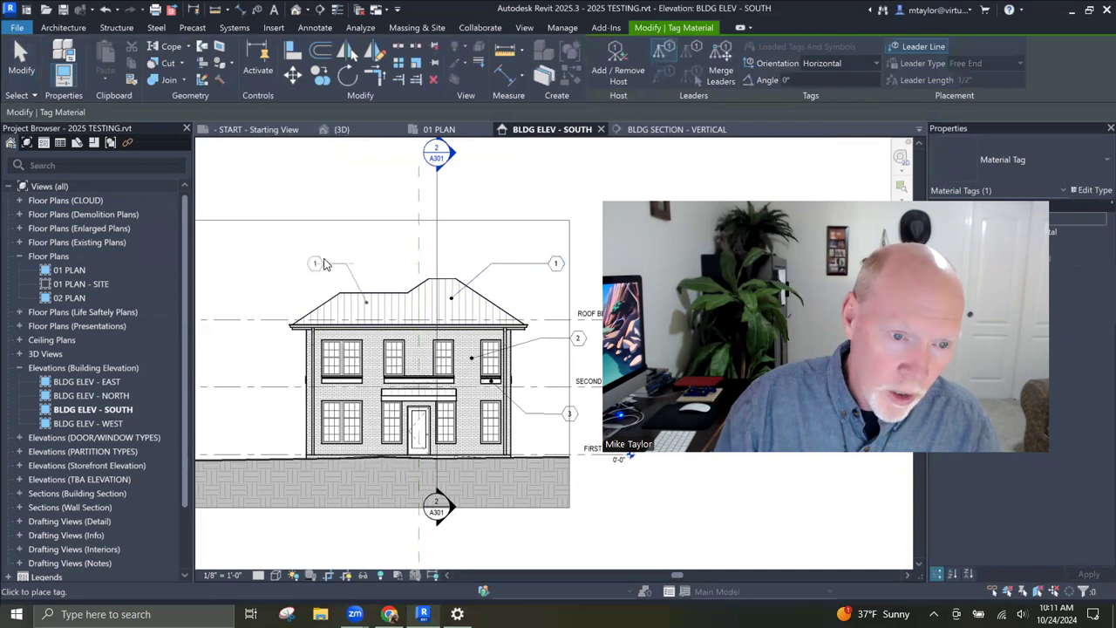
click(388, 302)
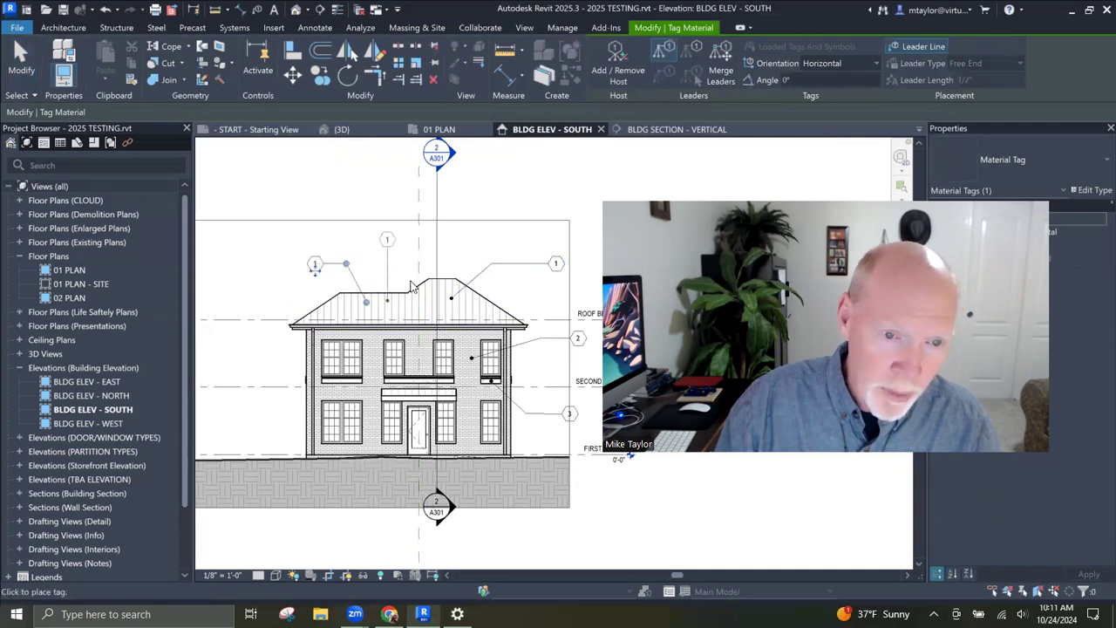
click(414, 253)
click(399, 247)
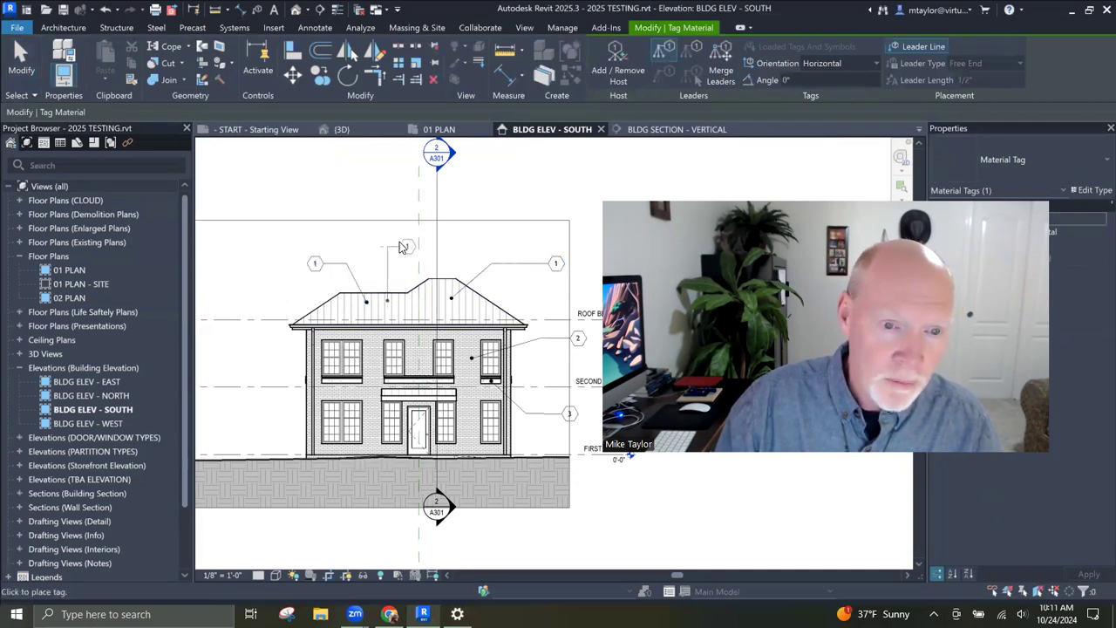
key(Escape)
key(Escape)
scroll(427, 279, up, 2)
scroll(453, 279, down, 2)
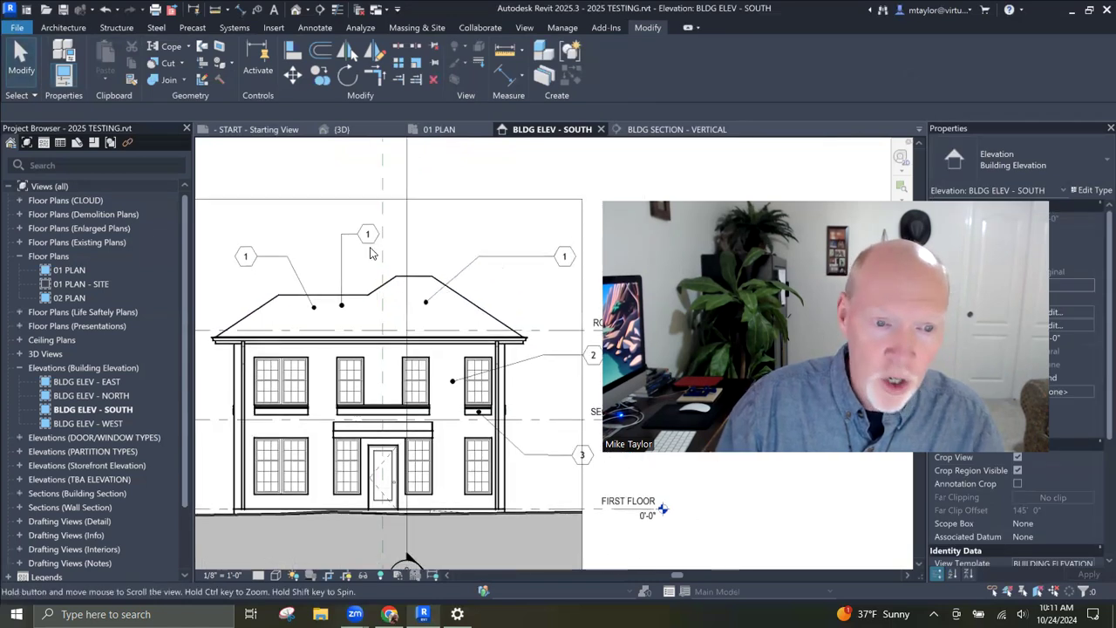
scroll(501, 281, down, 2)
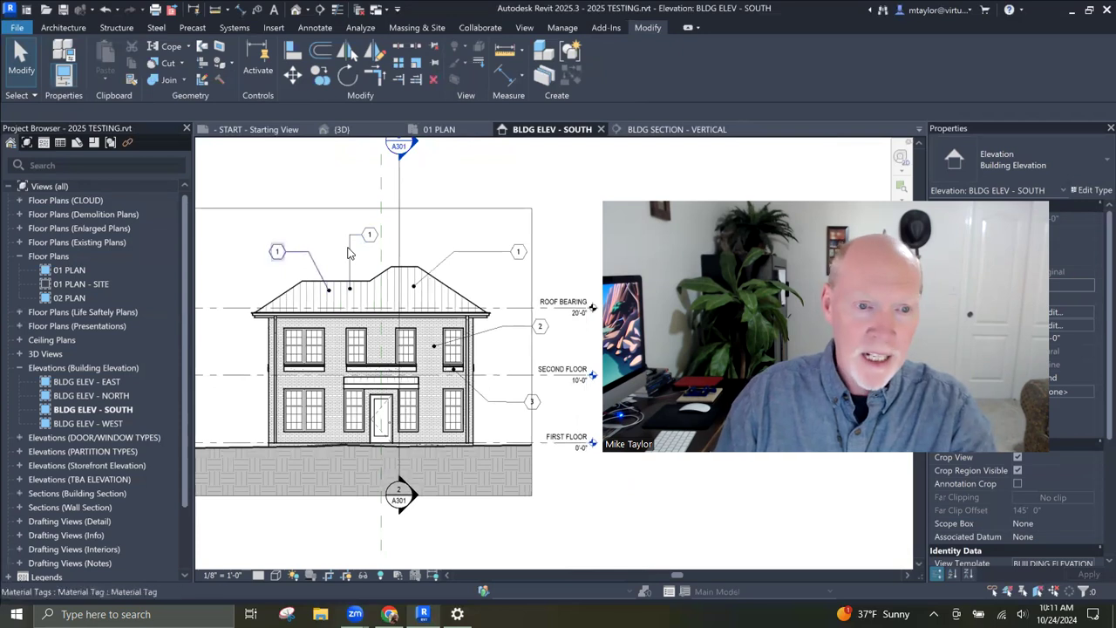
Step: Turn on the TEXT ON/OFF type parameter through the rightmost roofing tag
click(483, 260)
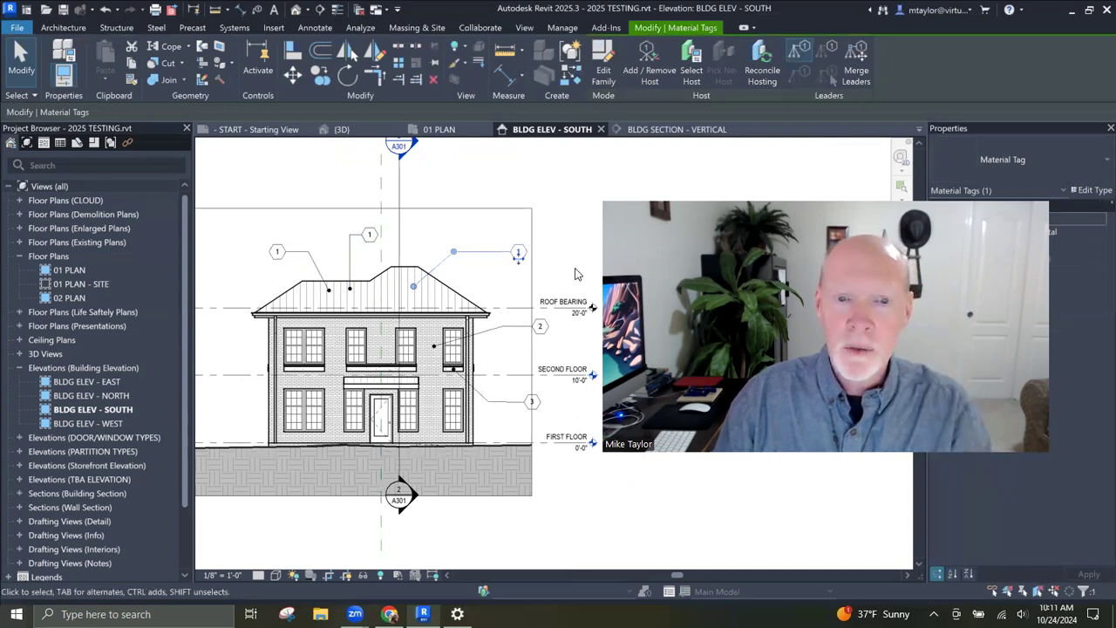
click(1091, 189)
click(280, 244)
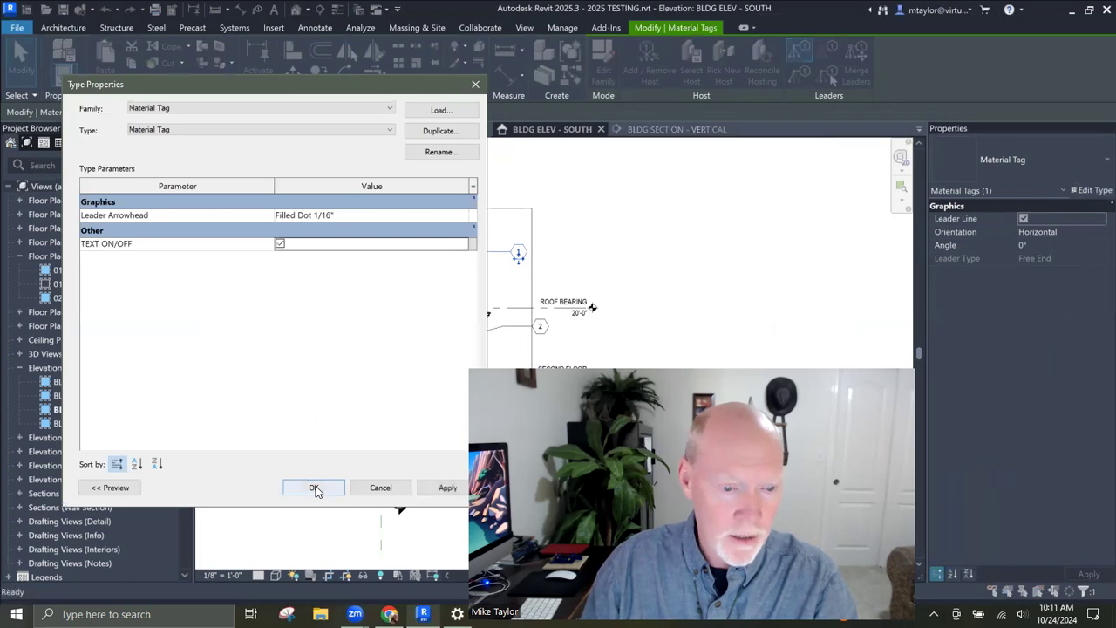
click(313, 487)
click(615, 273)
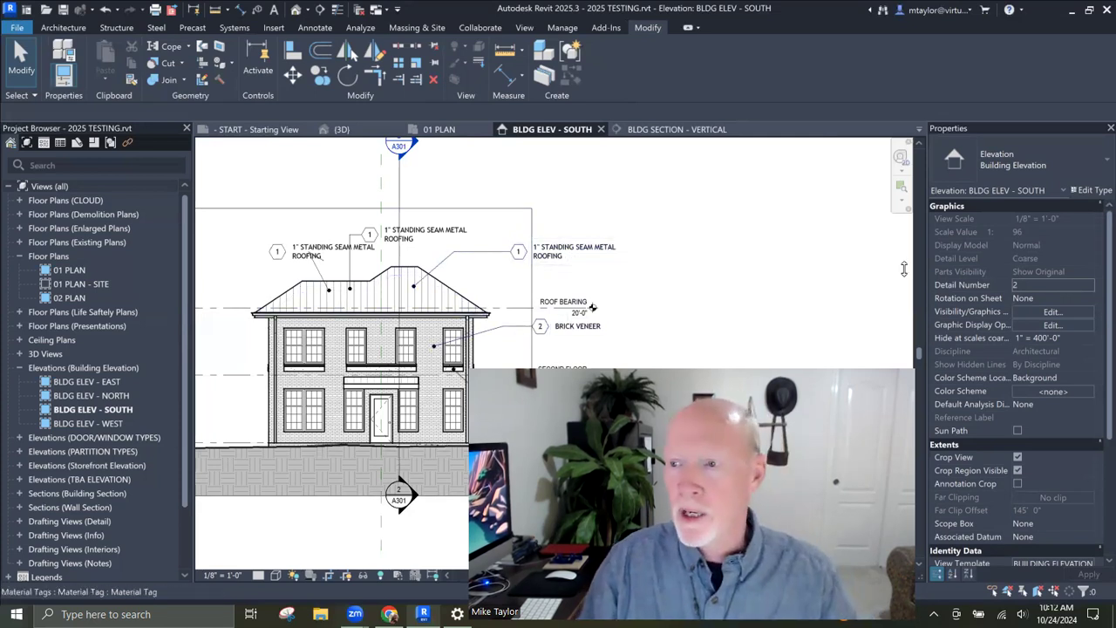
Step: Turn the Material Tag type's TEXT ON/OFF parameter back off in the south elevation
click(1090, 190)
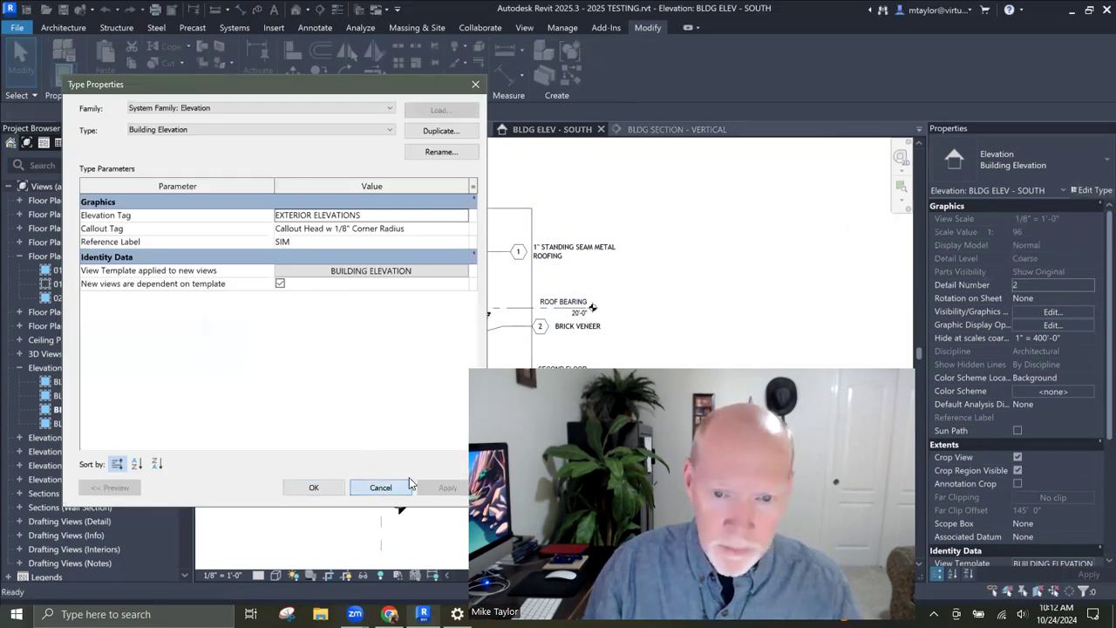
click(555, 263)
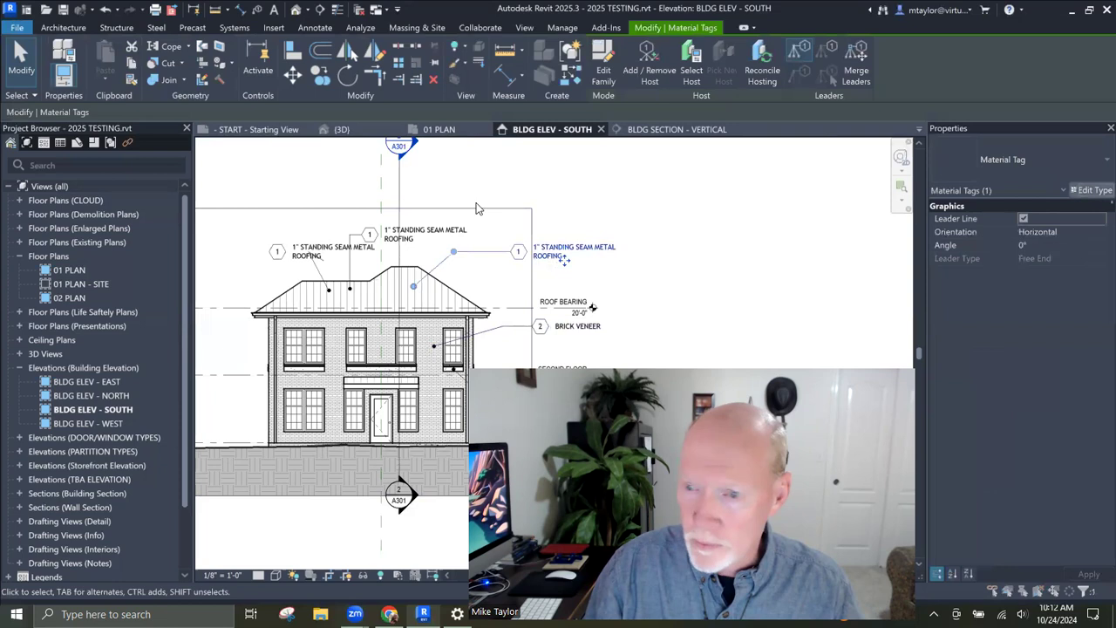
click(1089, 190)
click(280, 244)
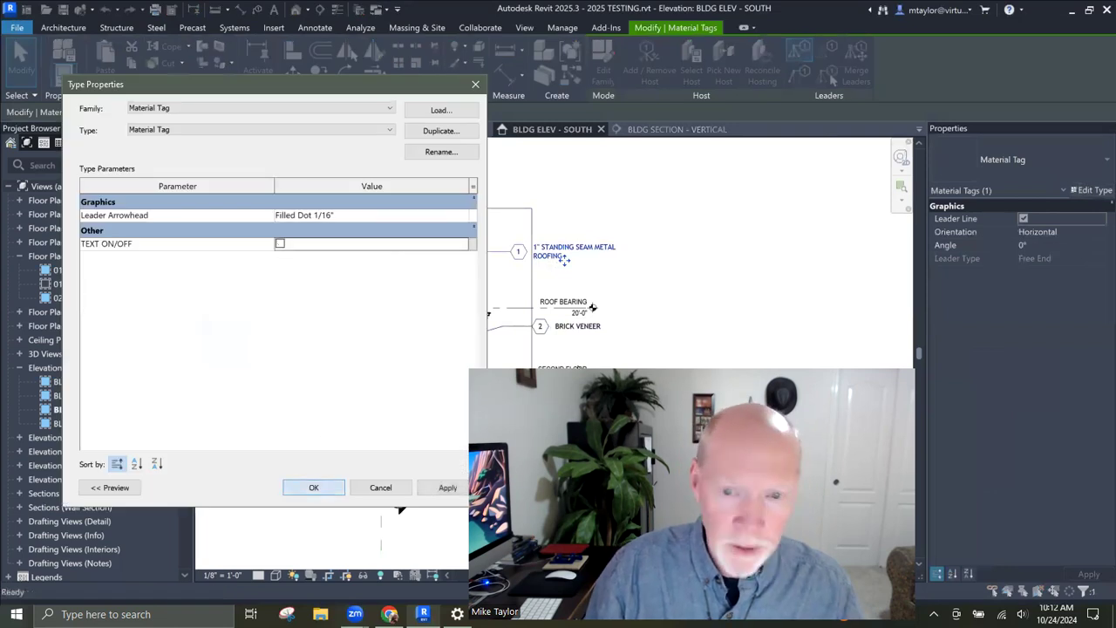
Step: Open the BLDG SECTION - VERTICAL view and examine the material tags along the roof and exterior wall
click(668, 127)
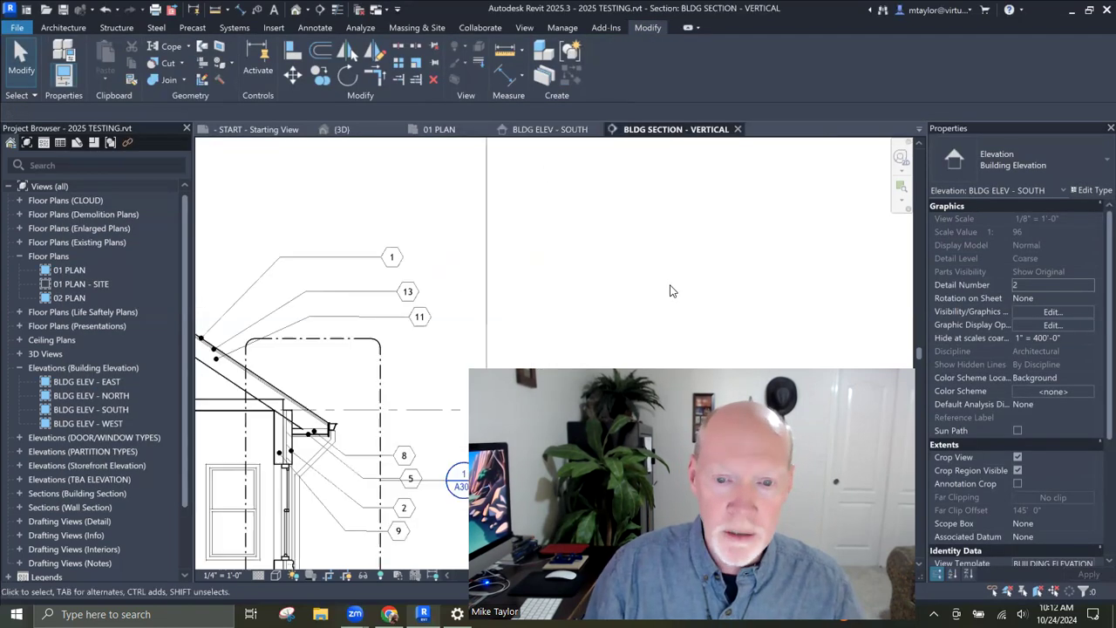
middle_drag(532, 312, 593, 234)
scroll(473, 241, down, 2)
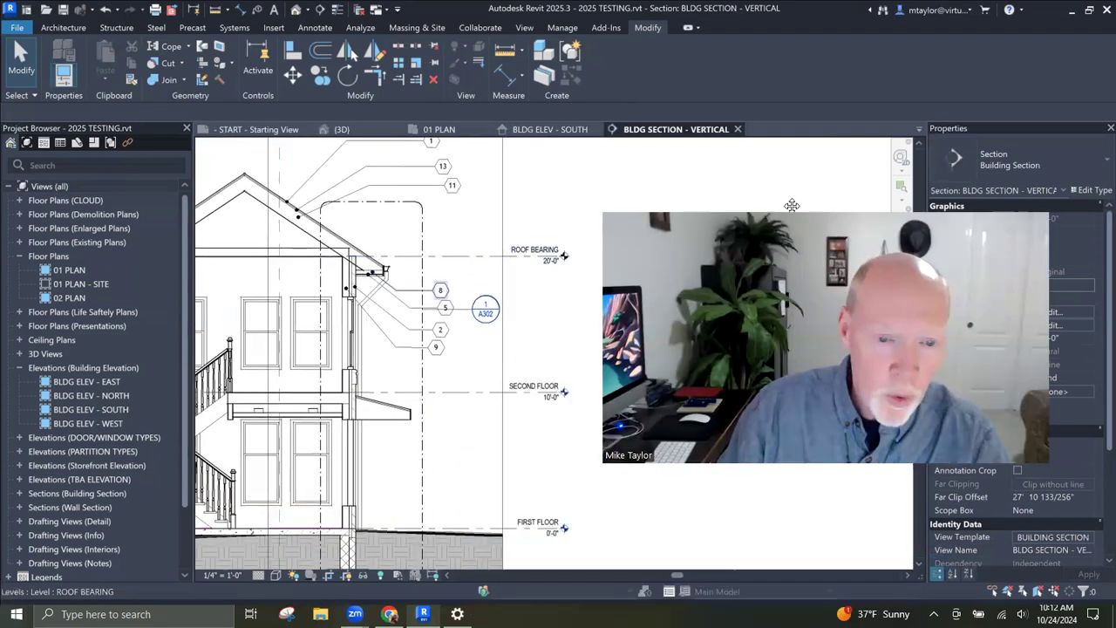
middle_drag(461, 300, 460, 370)
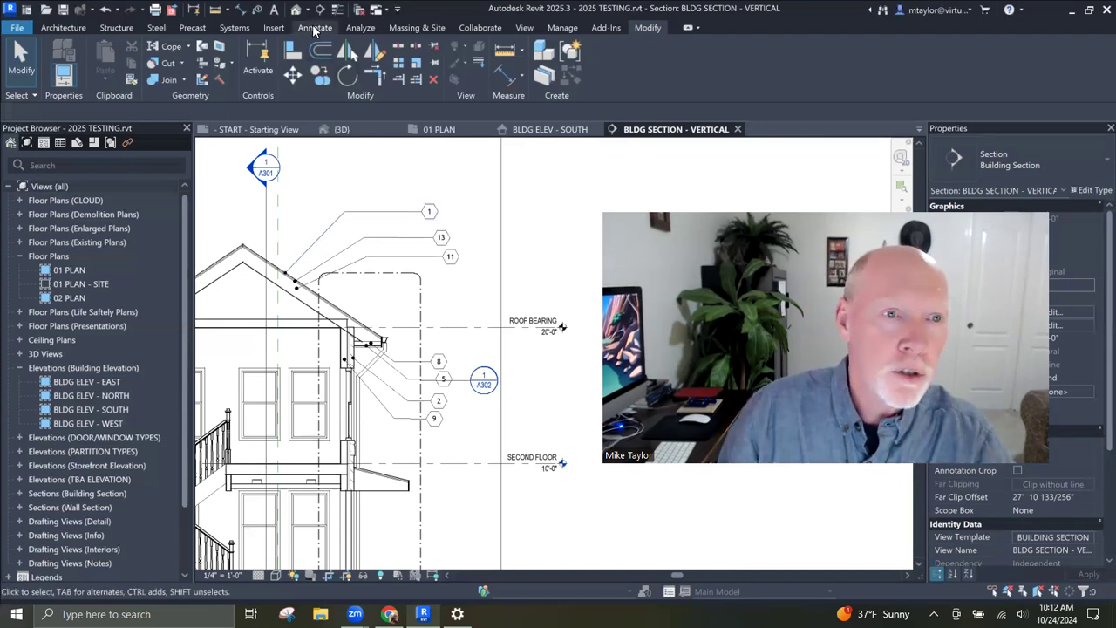
Step: Create a multi-category material takeoff schedule named "Material Takeoff - WHAT THINGS ARE"
click(524, 28)
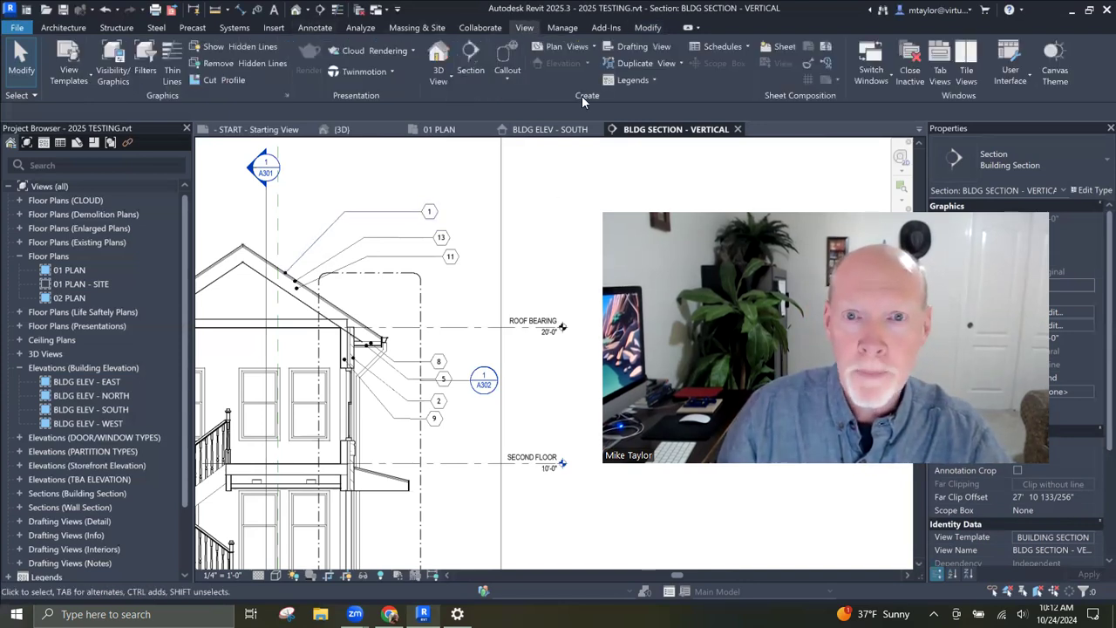
click(730, 48)
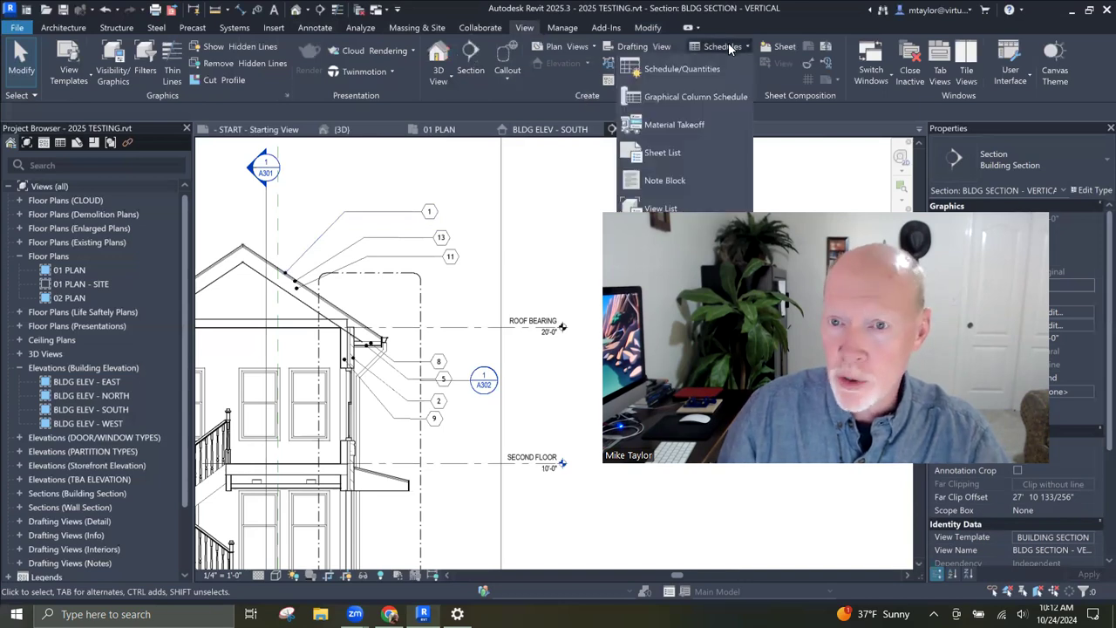
click(679, 125)
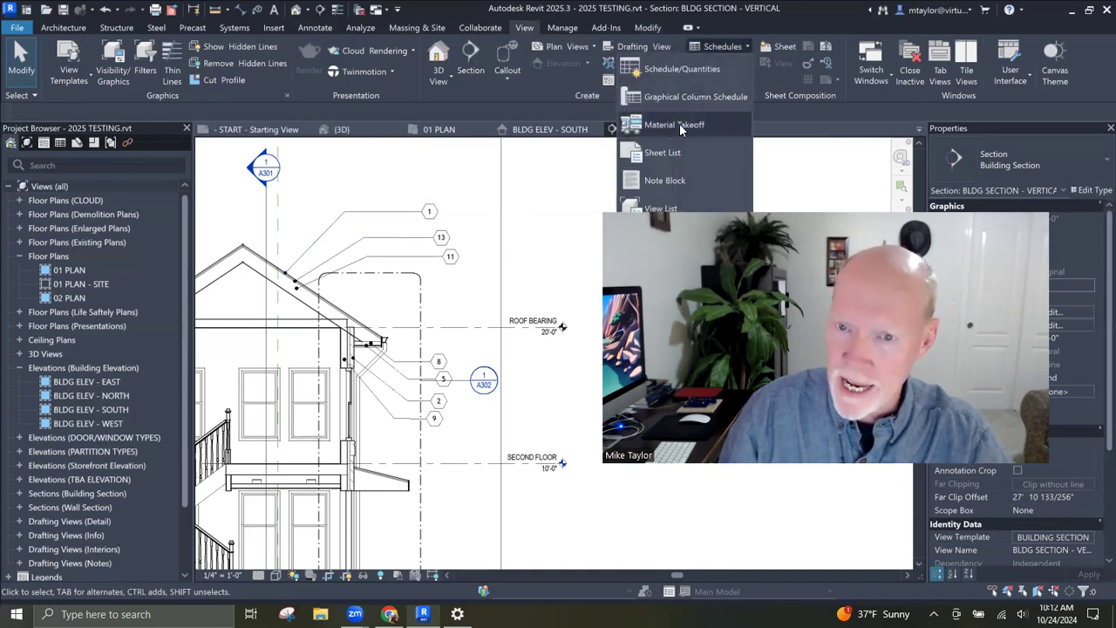
drag(565, 154, 366, 128)
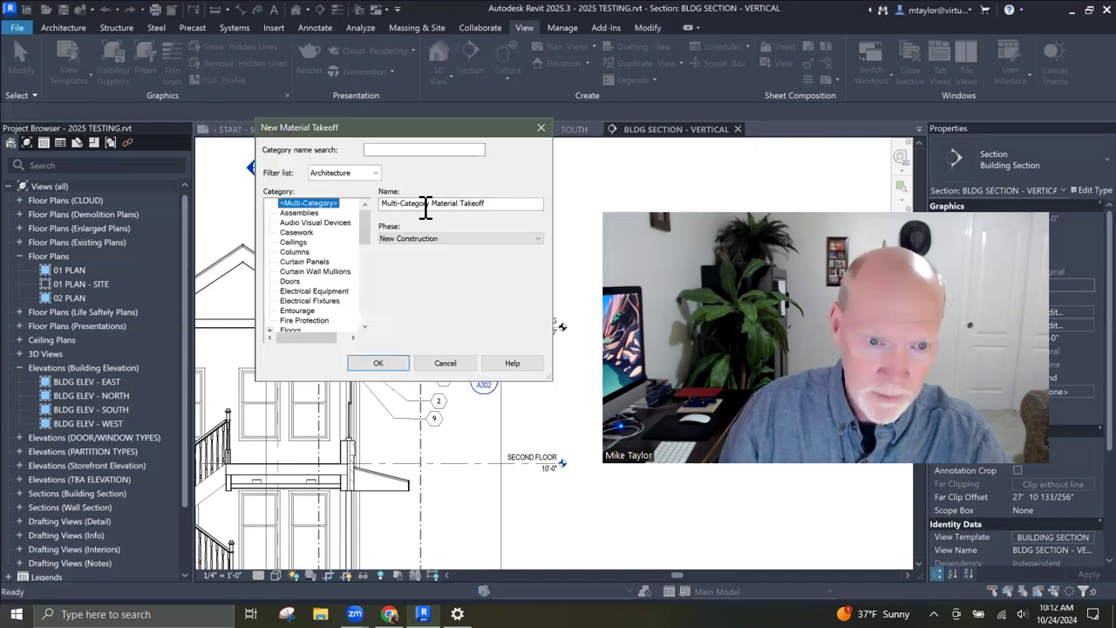
drag(433, 207, 366, 203)
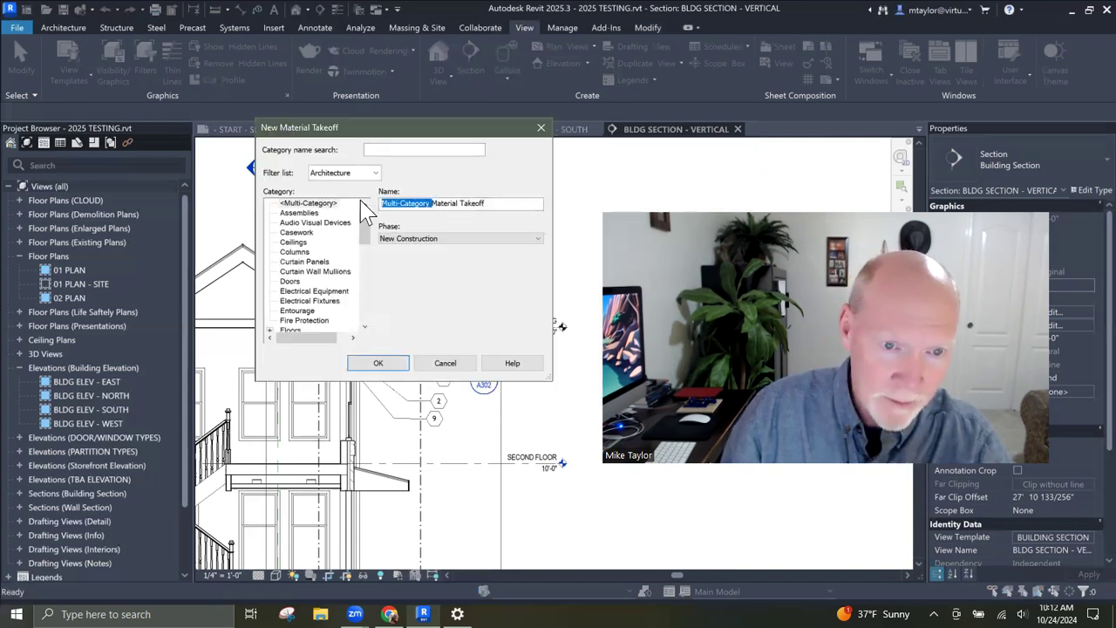
key(BackSpace)
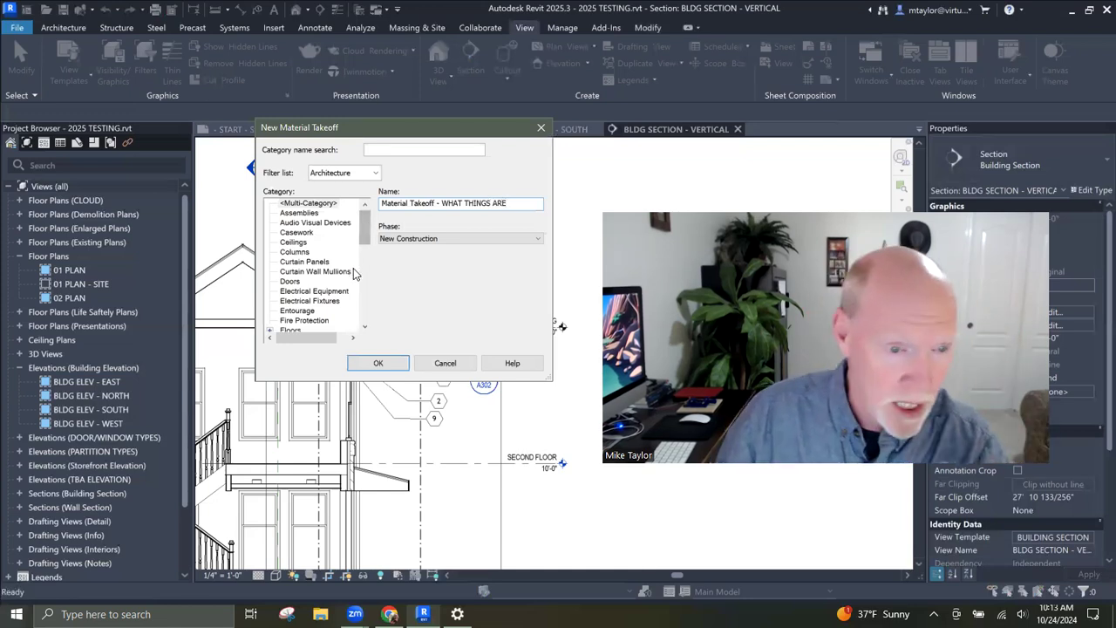
mouse_move(366, 226)
mouse_down()
mouse_move(365, 316)
mouse_move(366, 224)
mouse_up()
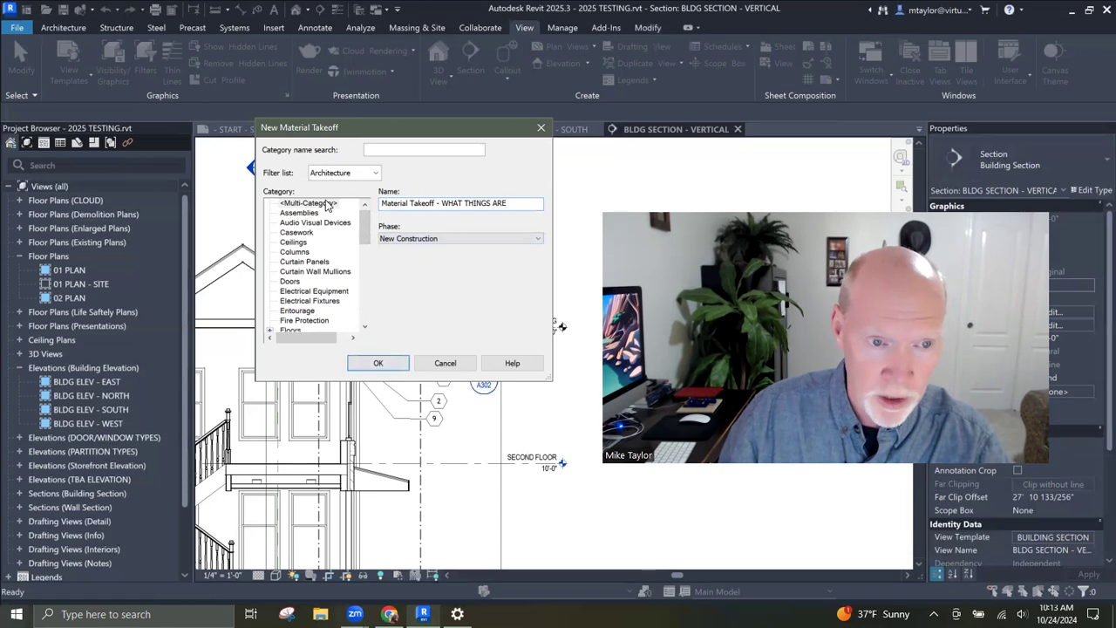
click(381, 363)
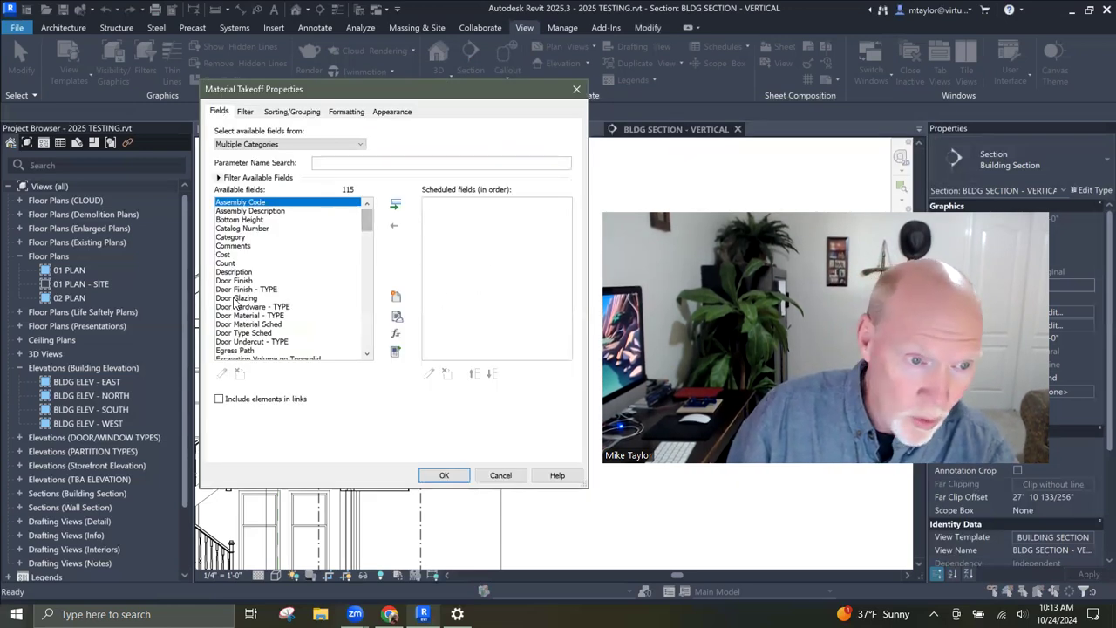
Step: Add the Material: Mark and Material: Description fields to the takeoff, ordered with Material: Mark first, and create the schedule
drag(365, 223, 366, 298)
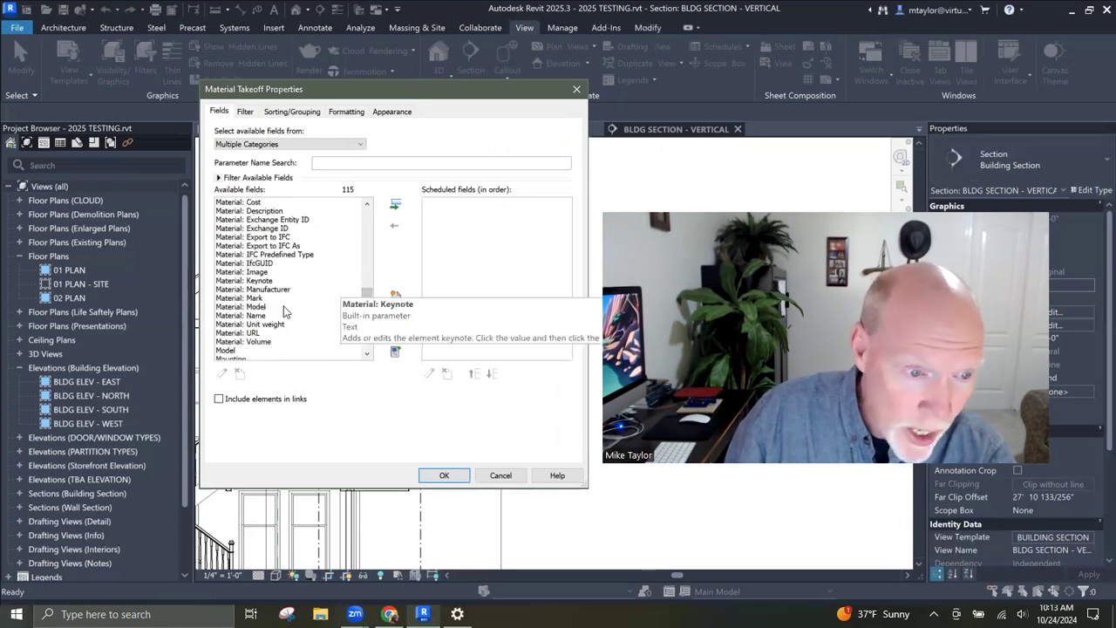
click(262, 211)
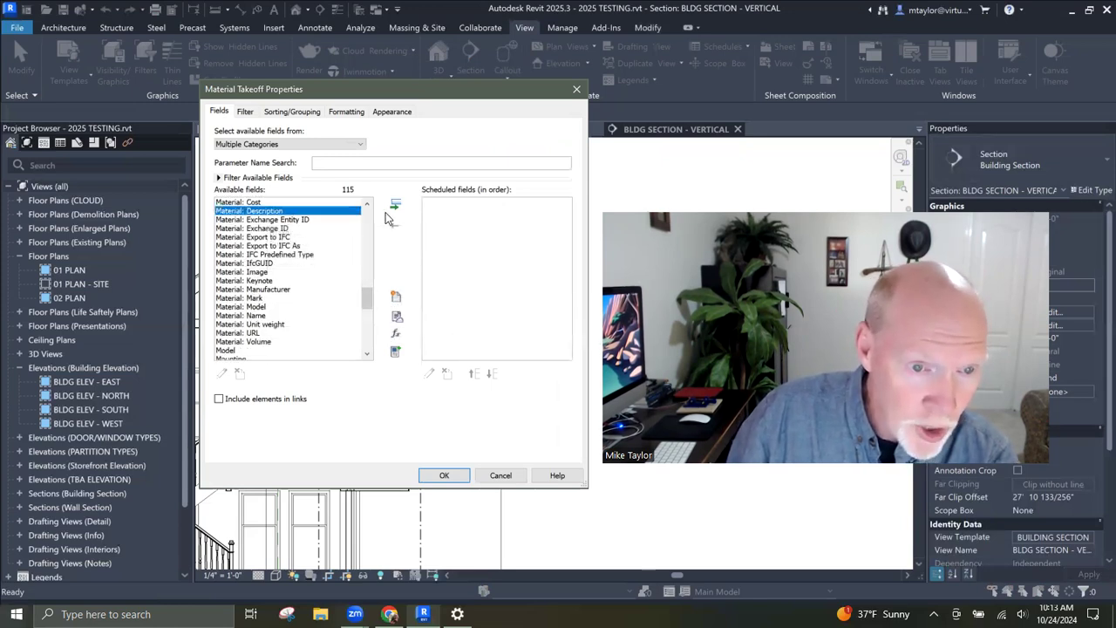
click(395, 204)
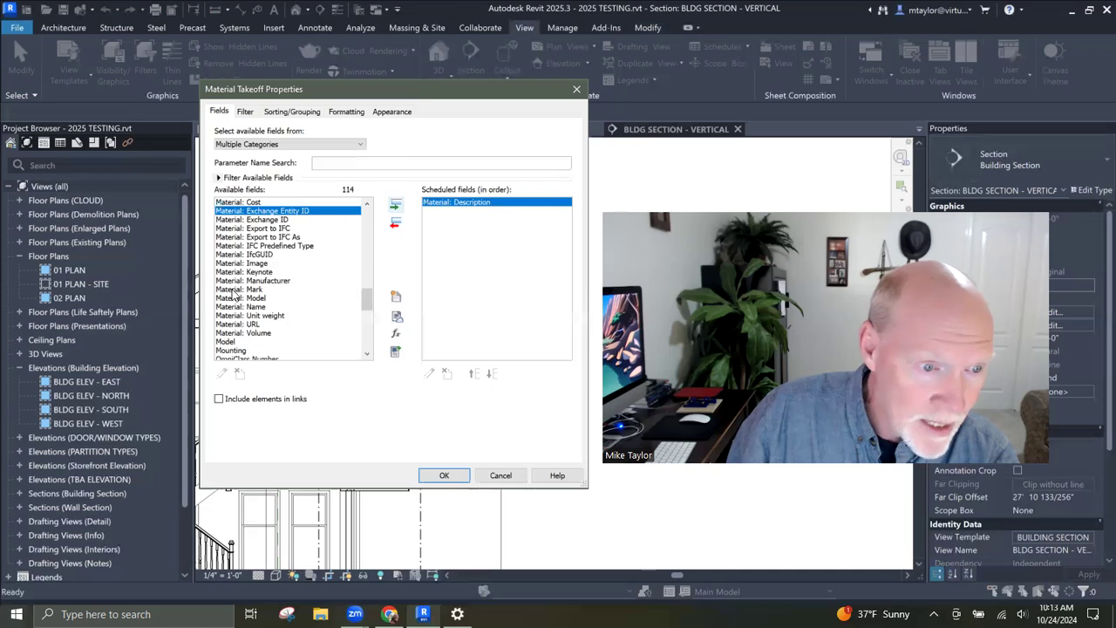
click(338, 291)
click(395, 205)
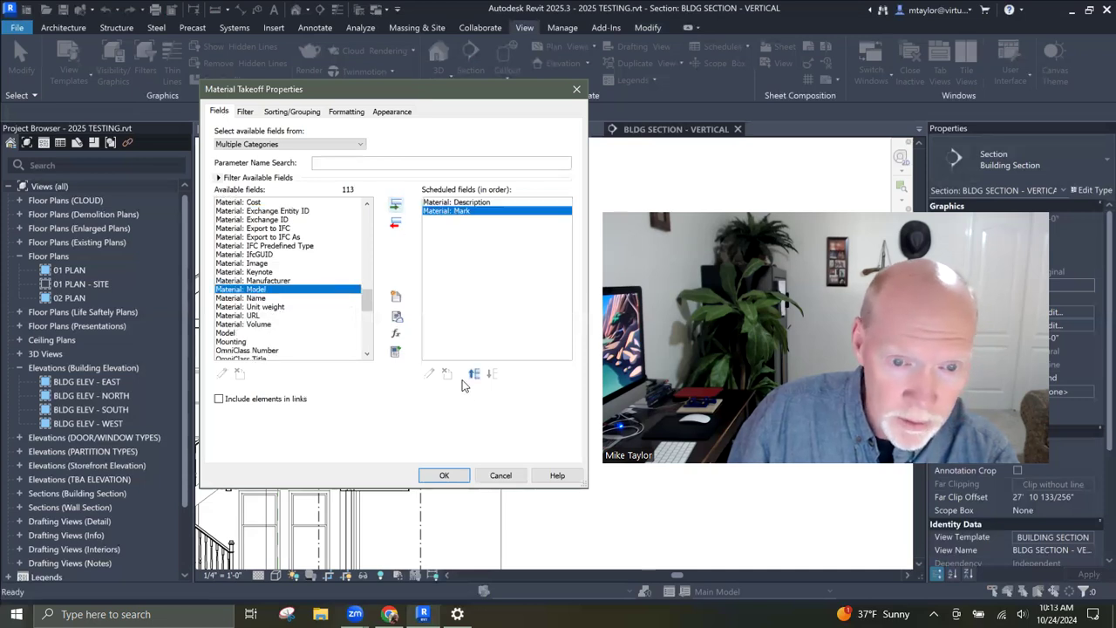
click(472, 374)
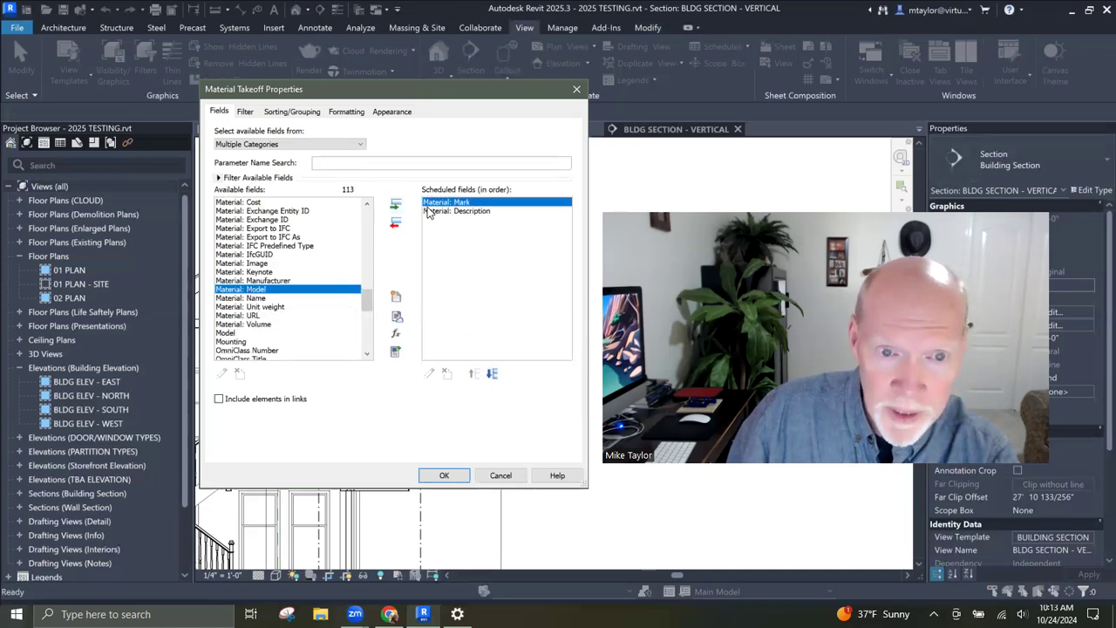
click(446, 477)
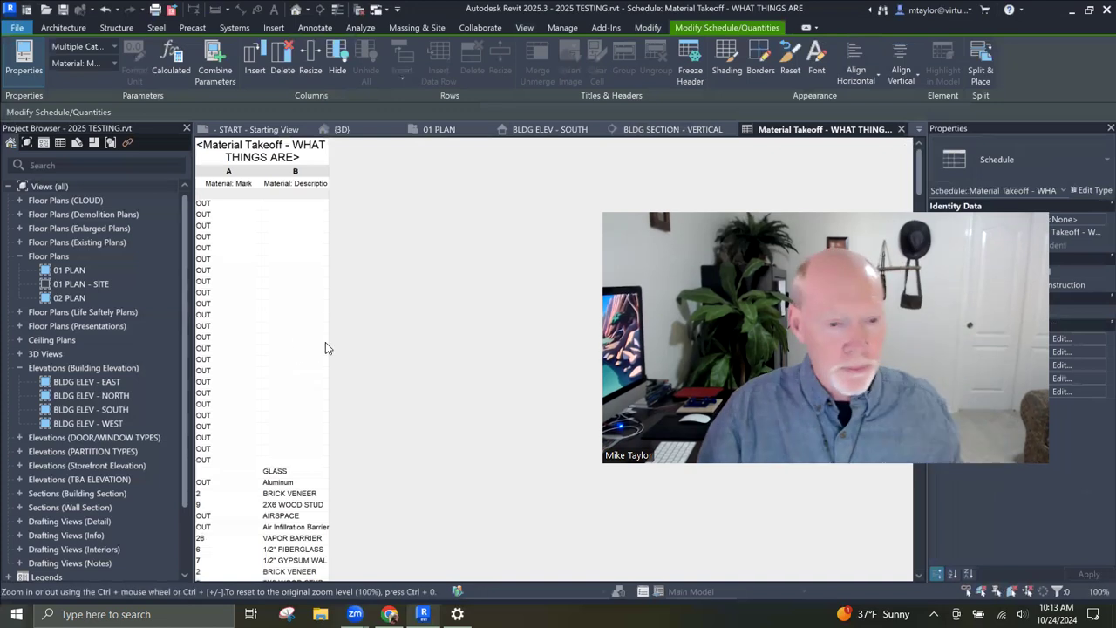
Step: Sort the material takeoff by Material: Mark, then by Material: Description, both ascending
scroll(325, 342, down, 5)
scroll(287, 315, up, 5)
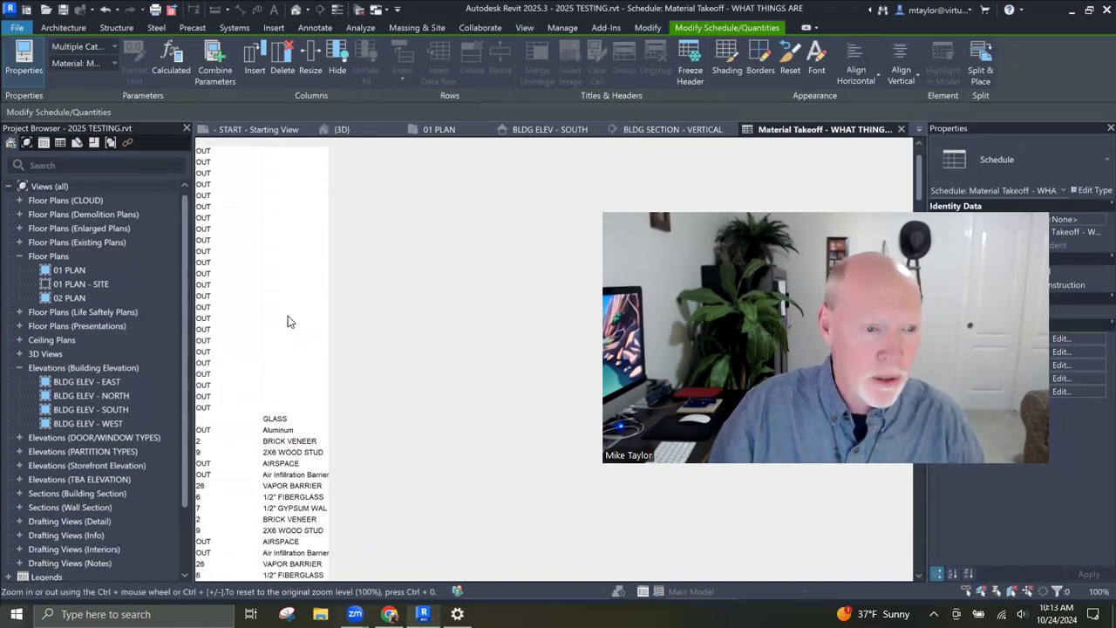
scroll(277, 324, down, 10)
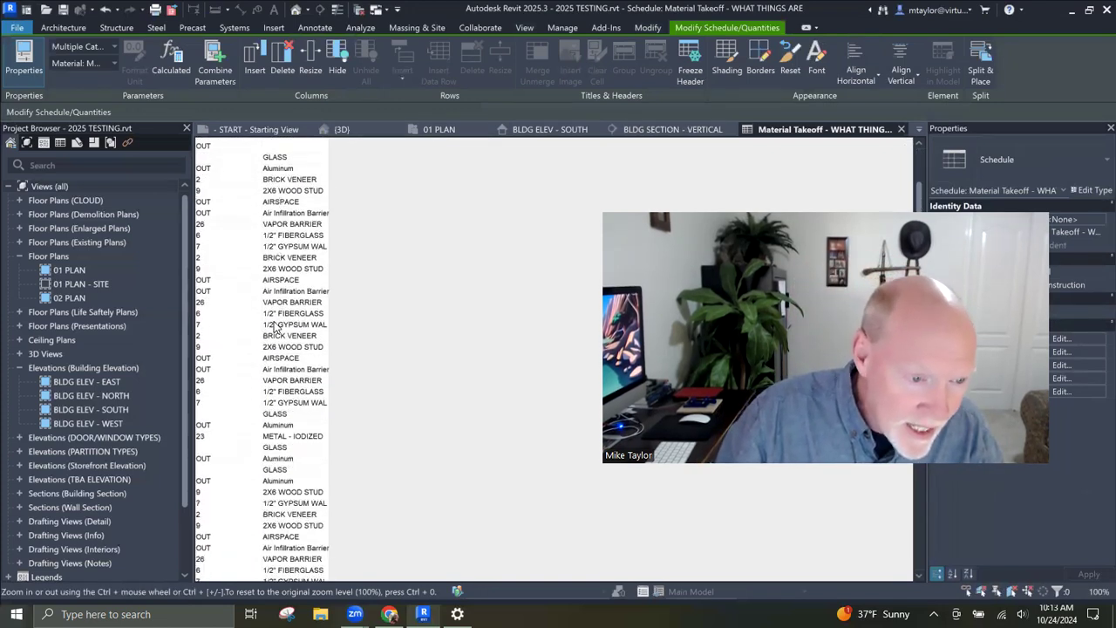
scroll(277, 324, down, 10)
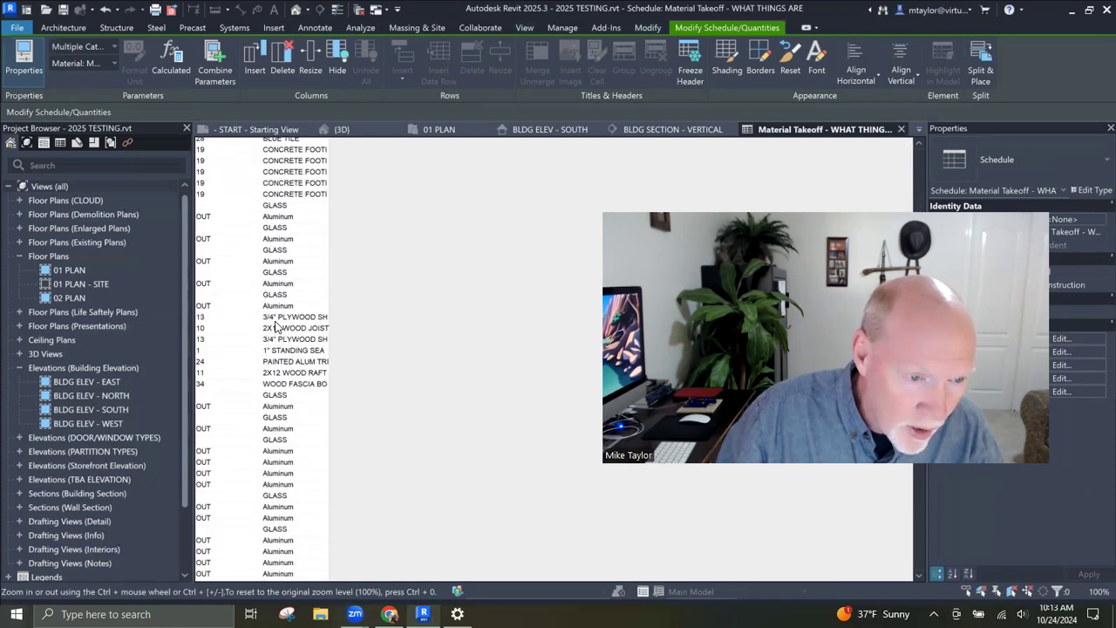
scroll(278, 329, down, 10)
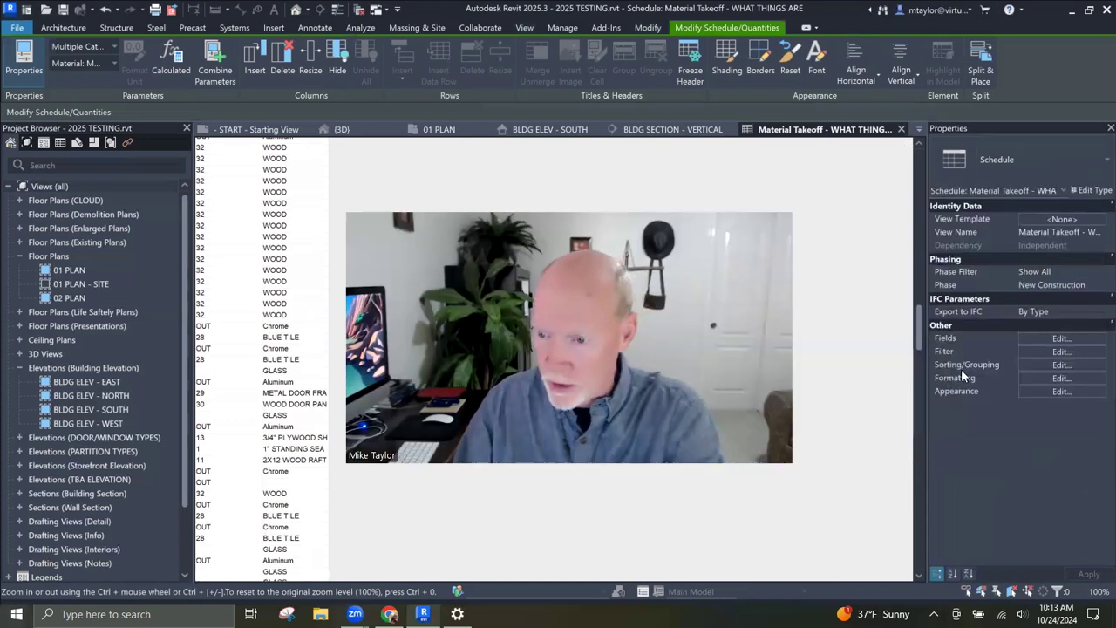
scroll(961, 369, down, 2)
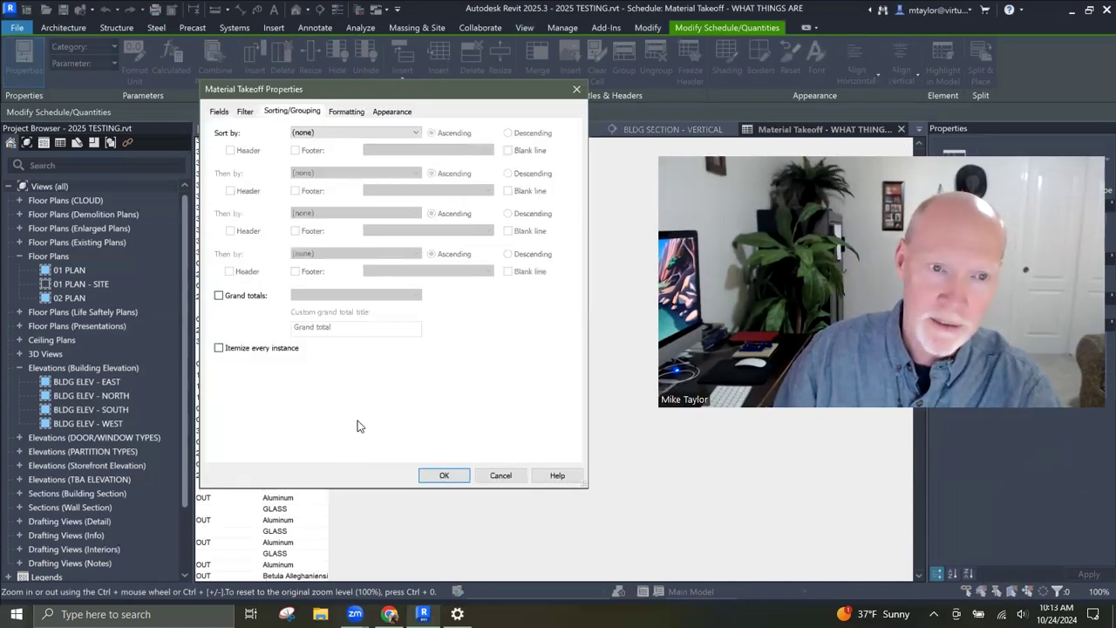
click(318, 135)
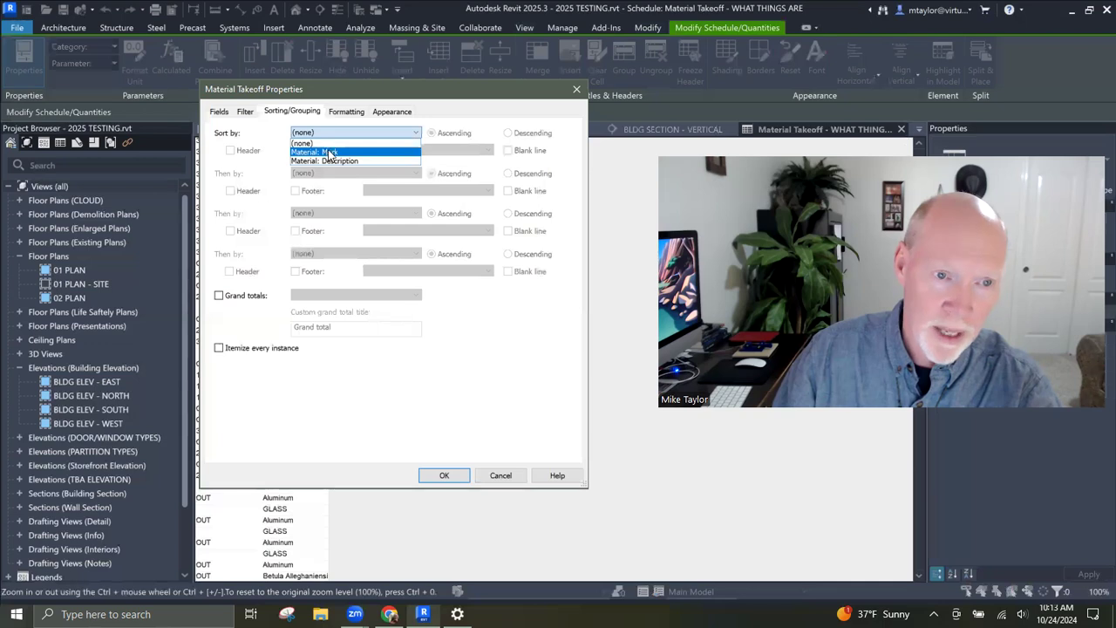
click(321, 149)
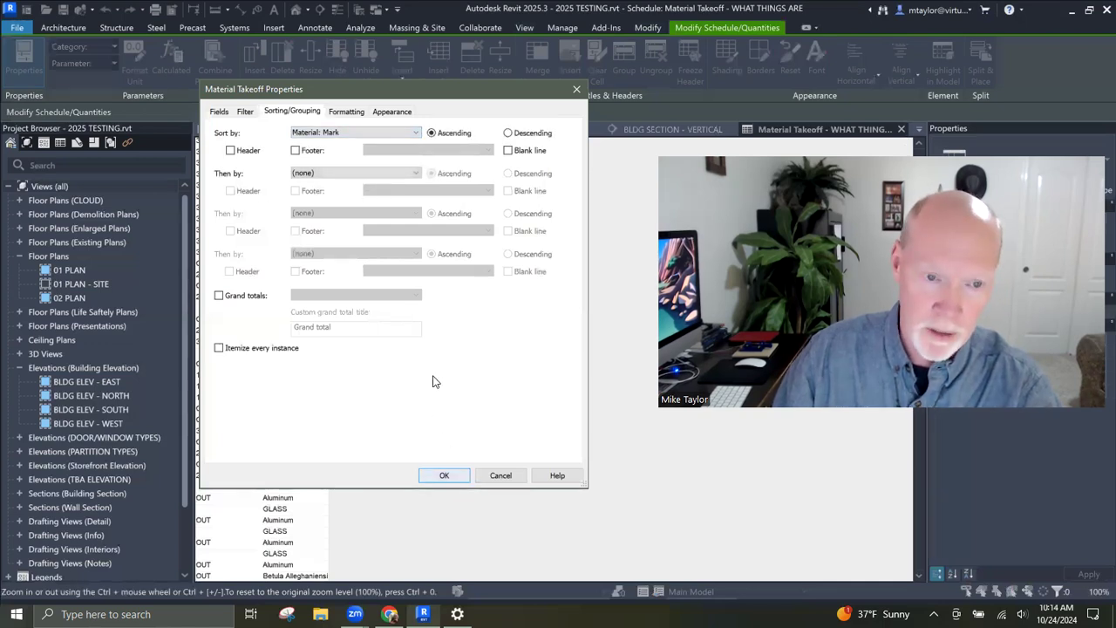
click(341, 173)
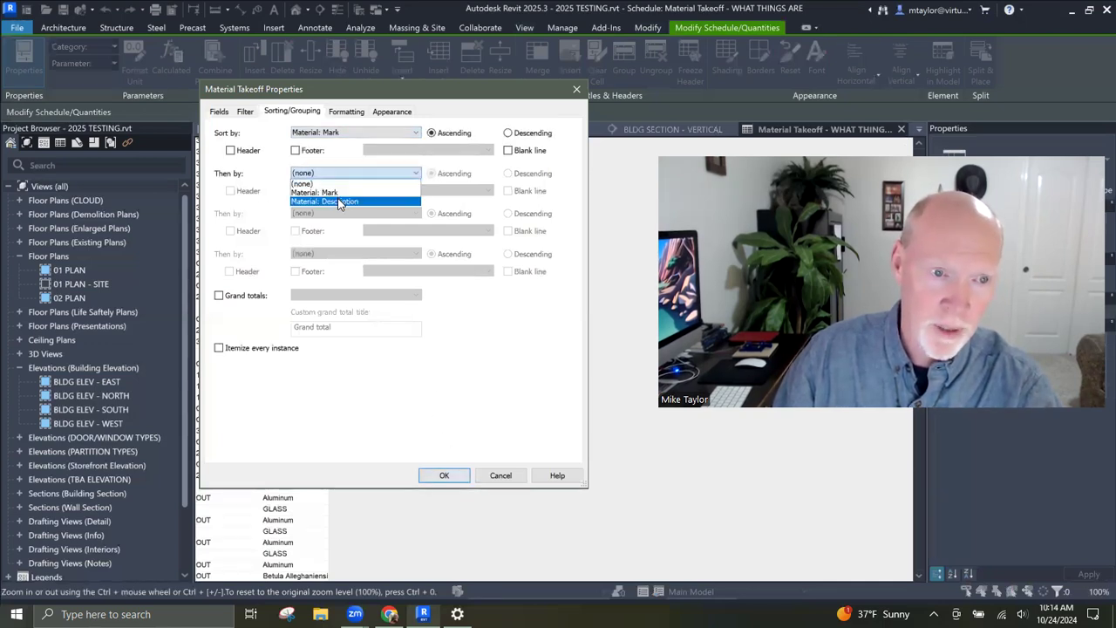
click(339, 201)
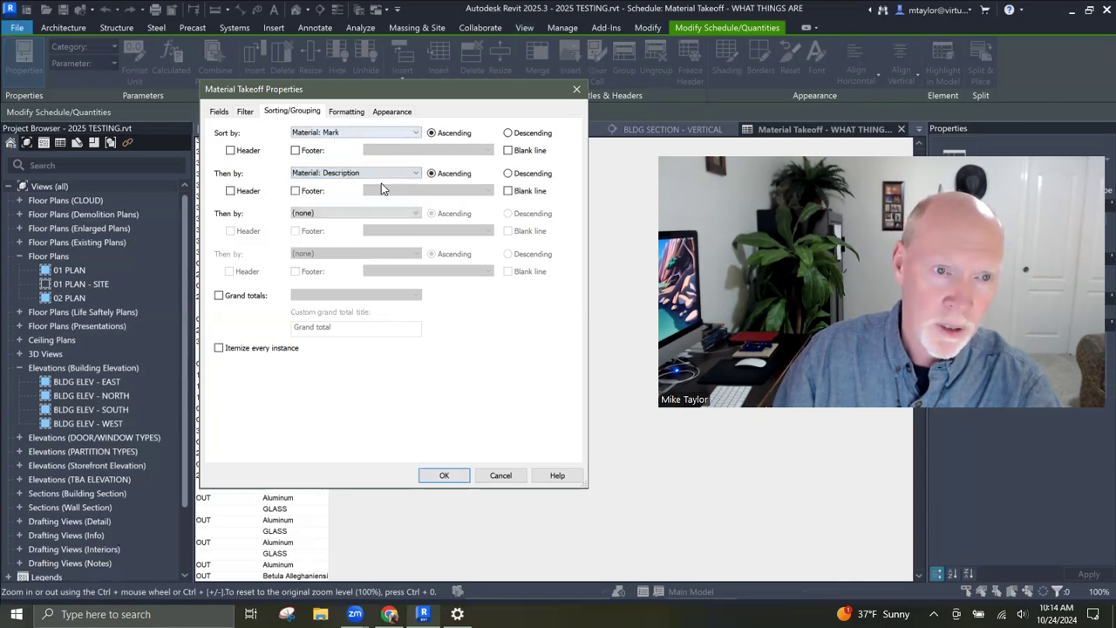
click(445, 475)
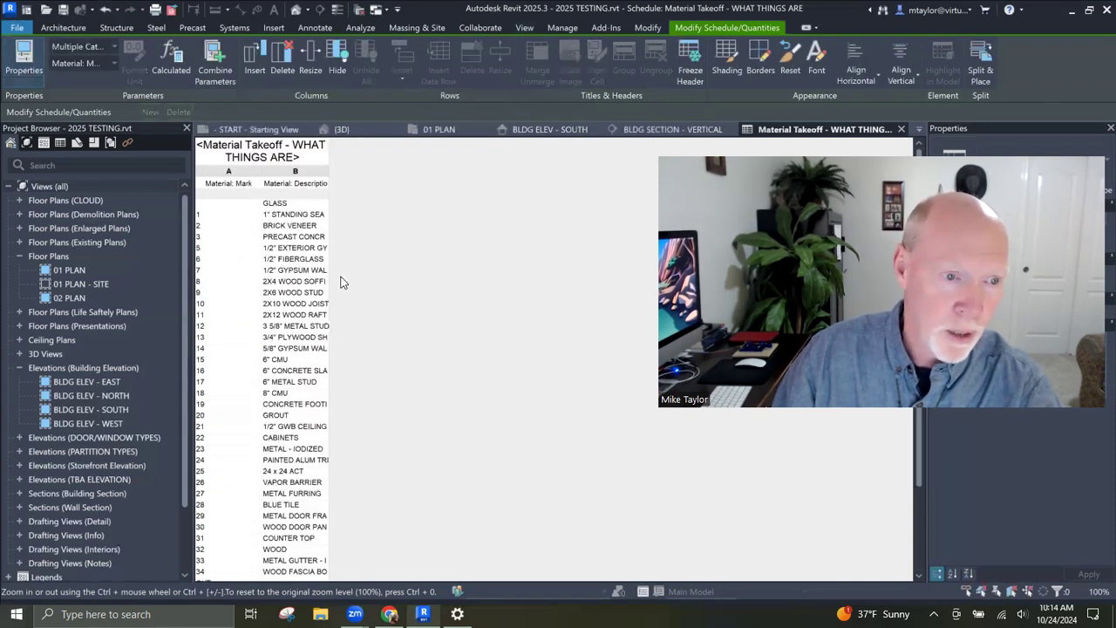
Step: Widen the Material: Description column to fit the full descriptions and set the GLASS row's material mark to 4
drag(328, 170, 642, 173)
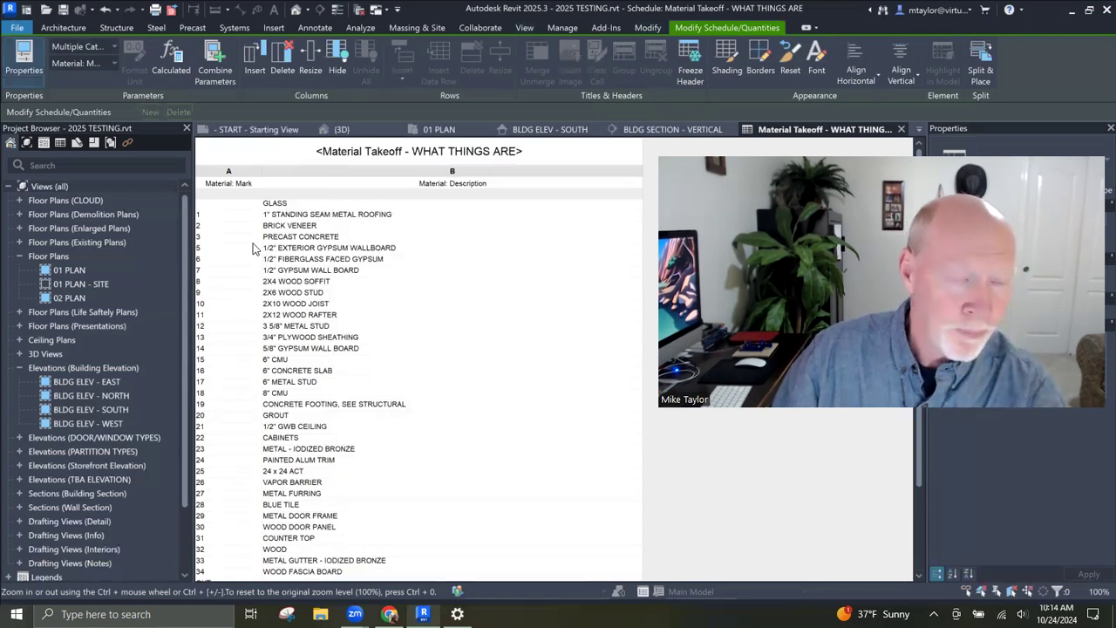
click(221, 203)
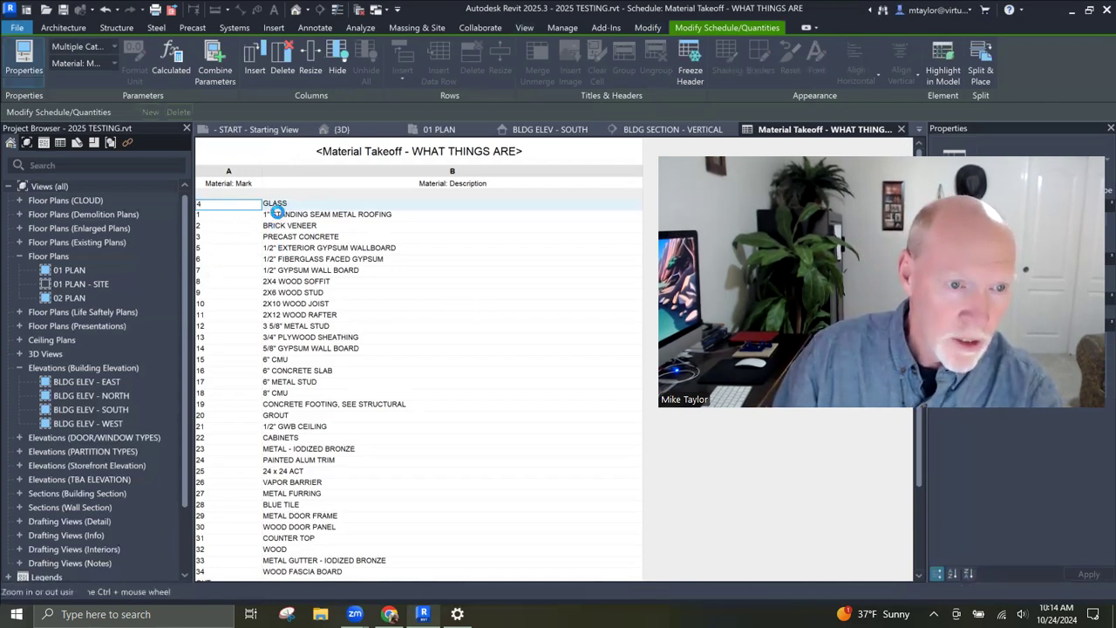
text(4)
click(275, 212)
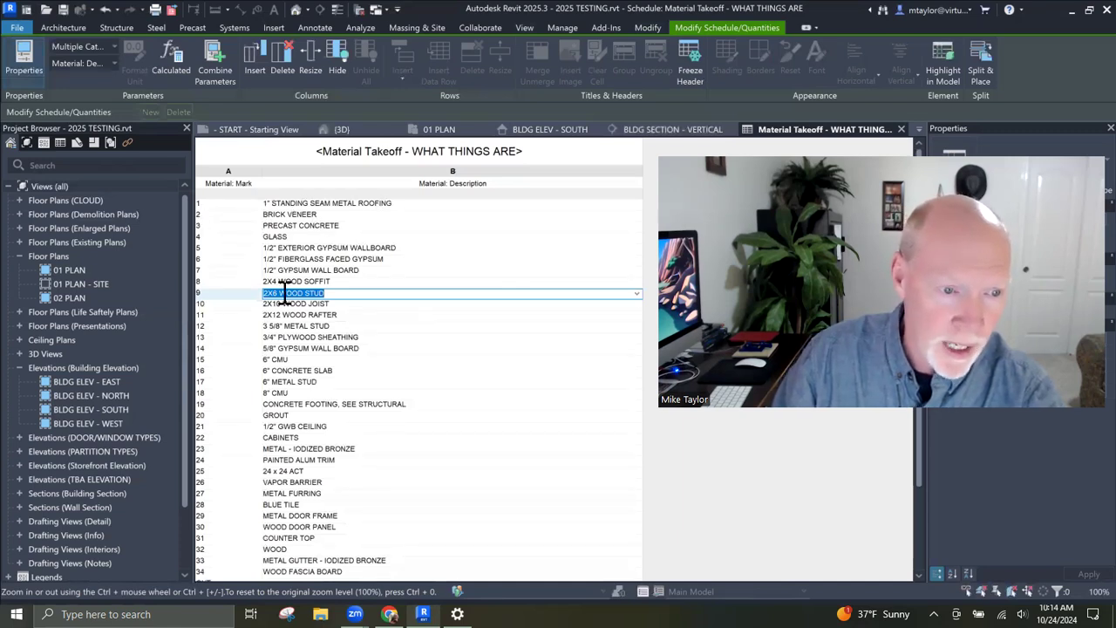
Step: Filter the material takeoff to rows whose Material: Mark does not equal OUT
click(306, 371)
scroll(302, 357, down, 2)
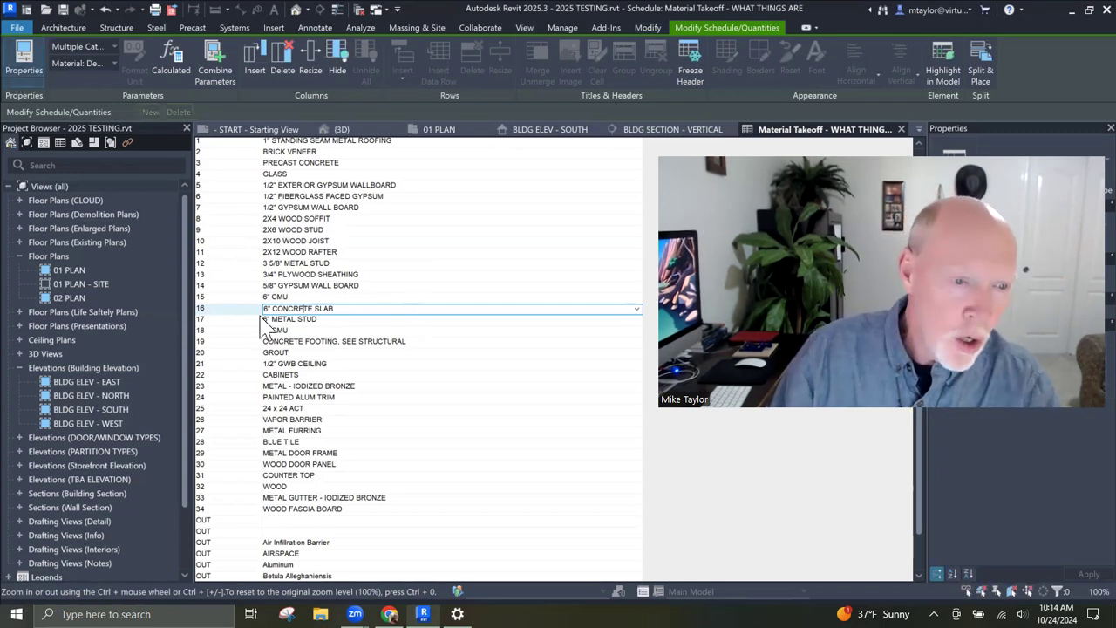
scroll(253, 347, down, 2)
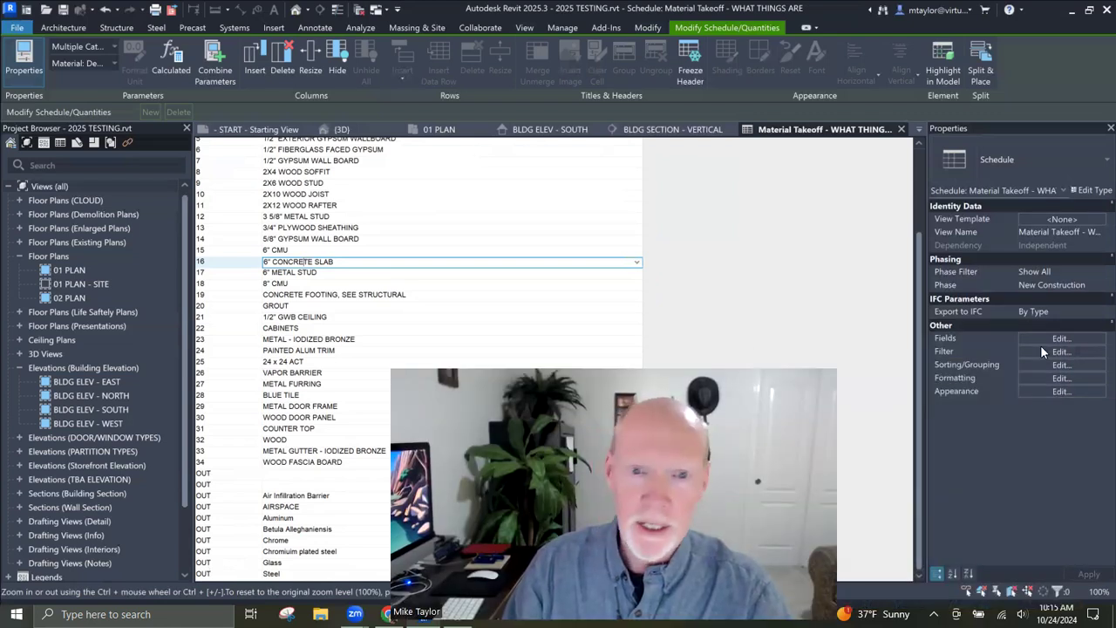
click(1042, 349)
click(311, 132)
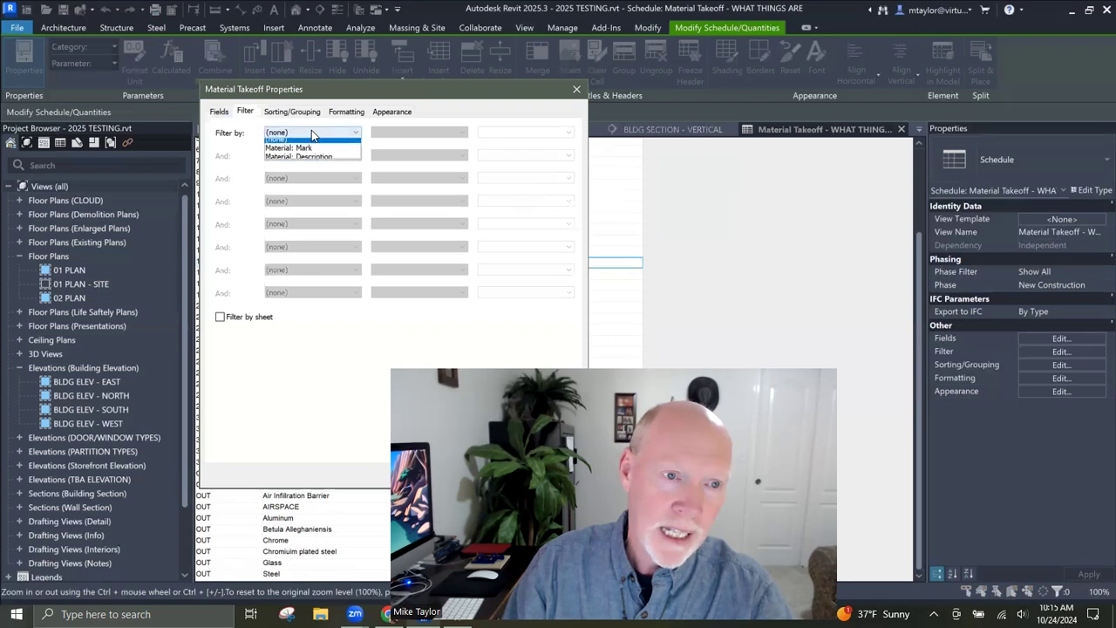
click(319, 141)
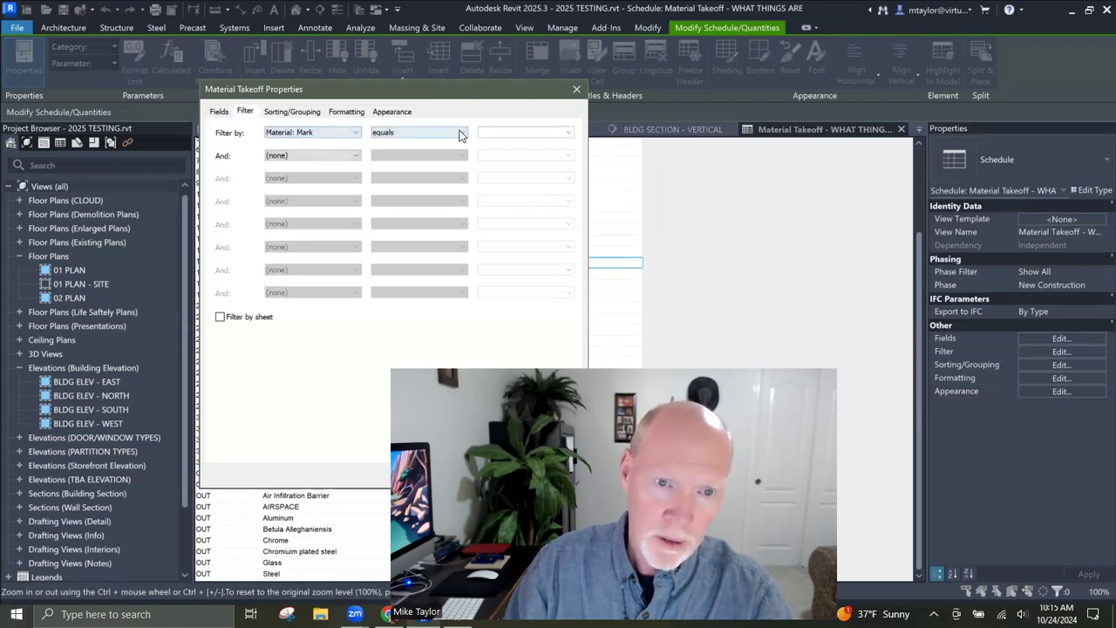
click(460, 134)
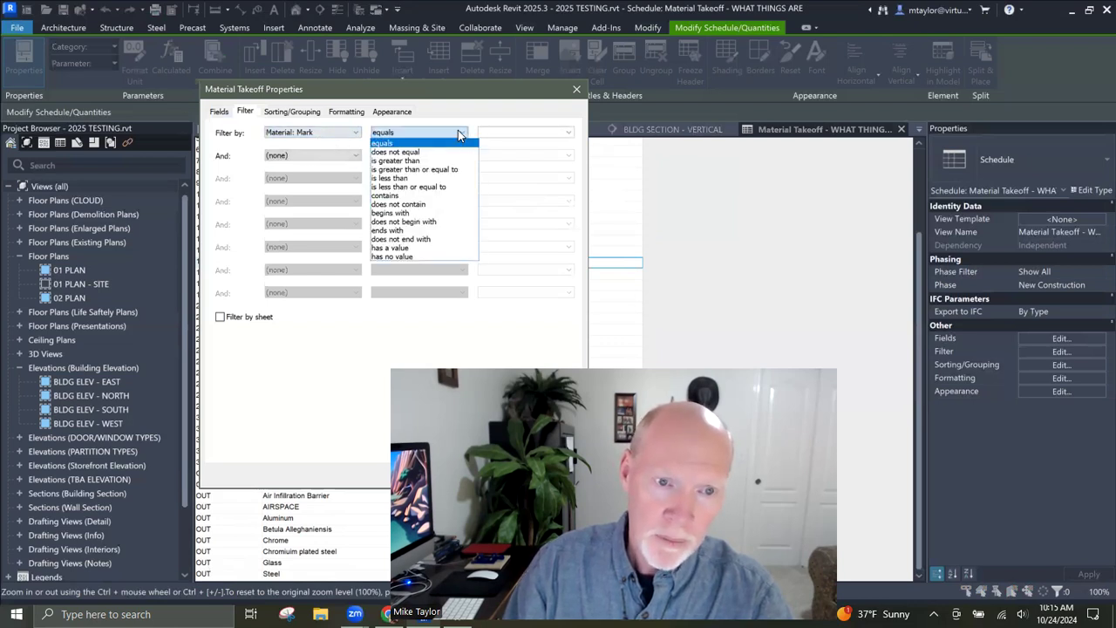
click(404, 151)
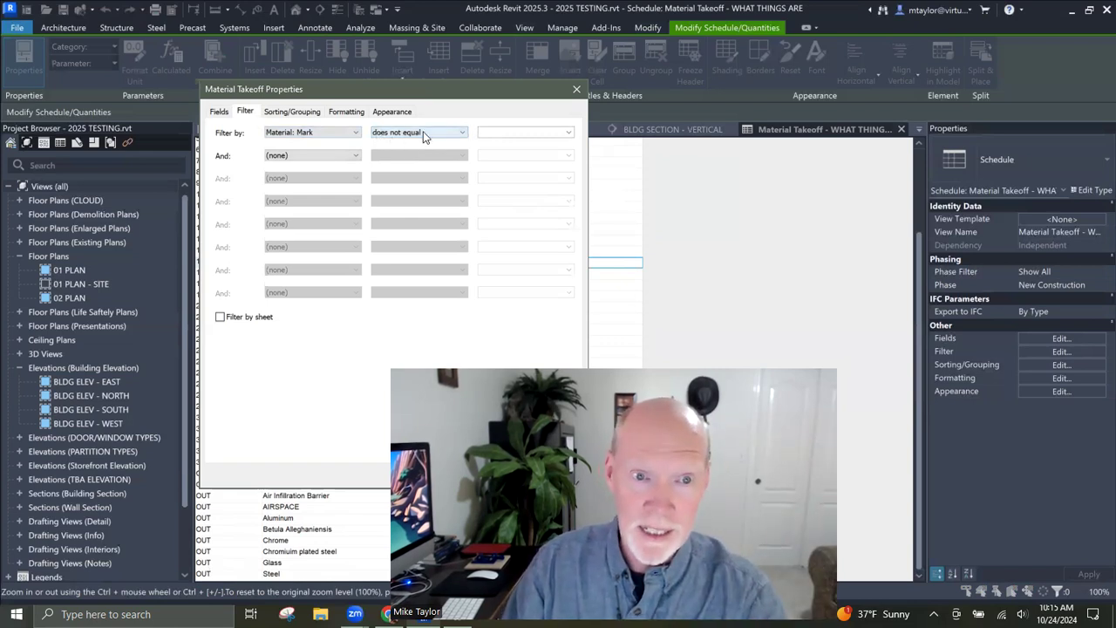
click(424, 134)
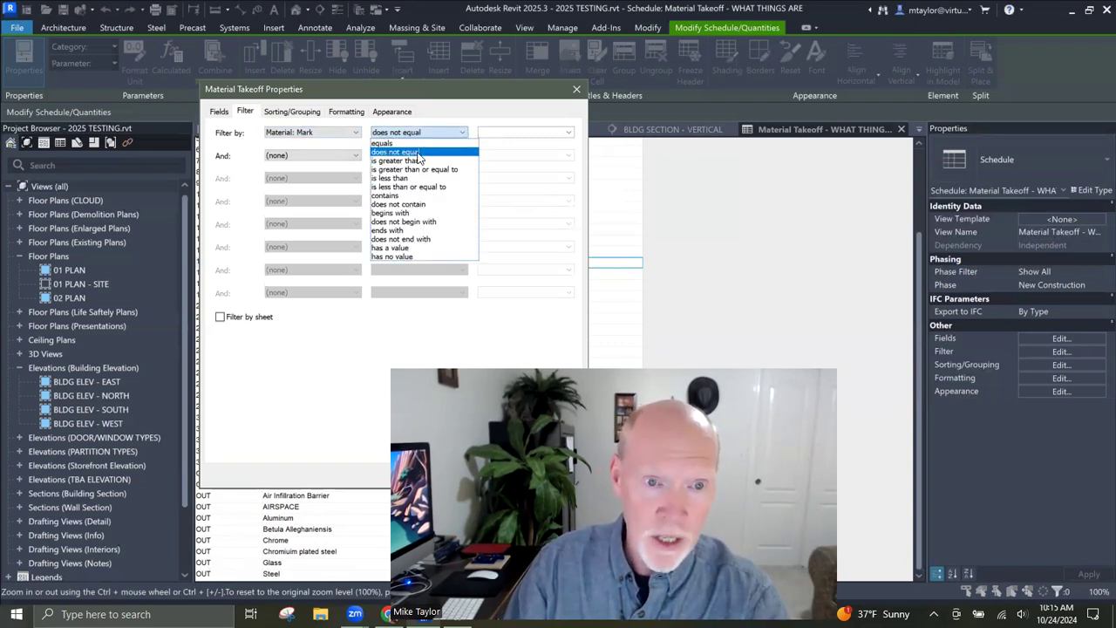
click(389, 133)
click(569, 134)
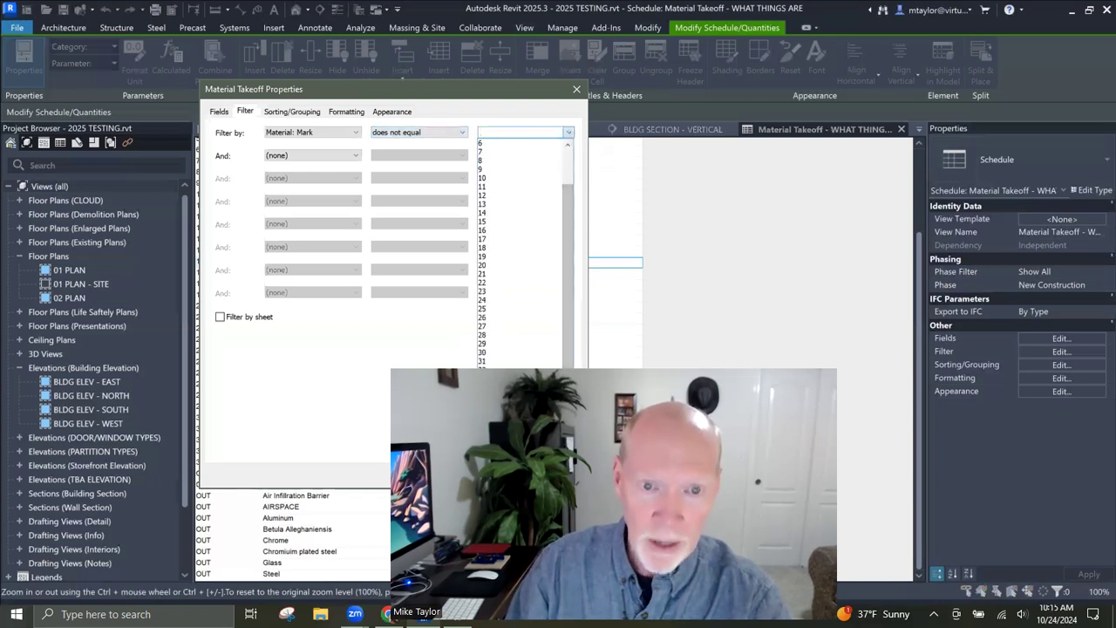
click(484, 143)
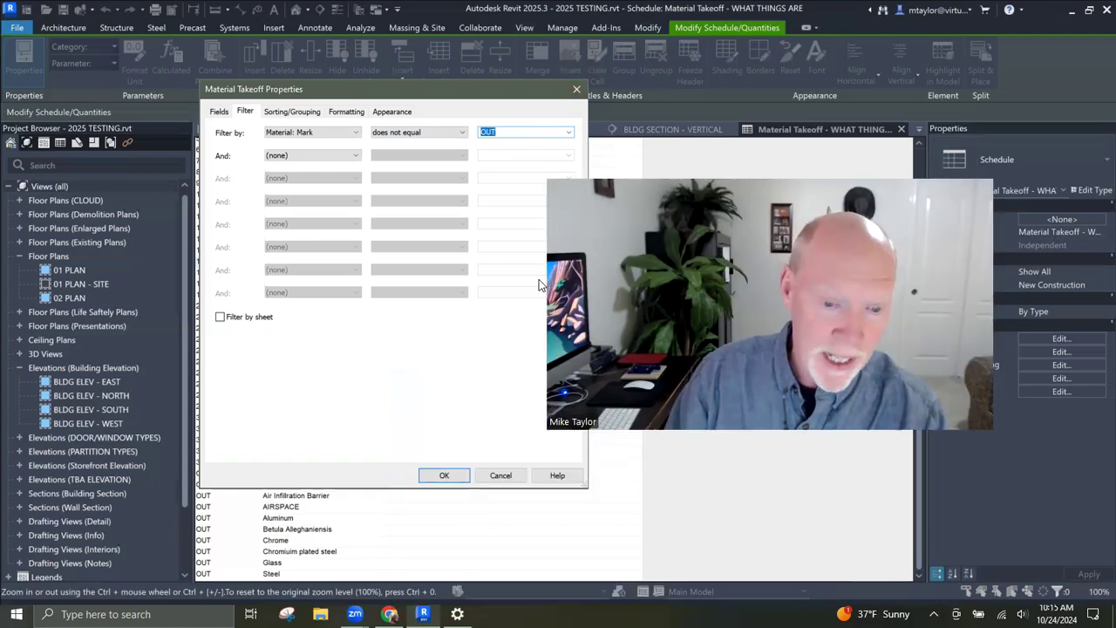
click(441, 472)
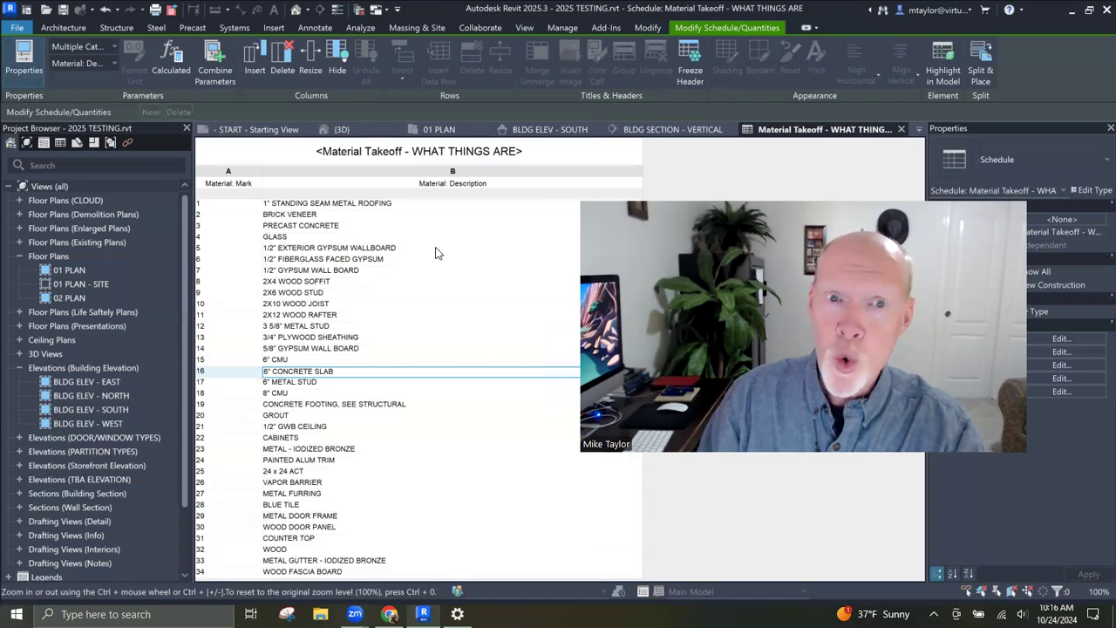
Step: Expand the project's sheets and open sheet A101 - FIRST FLOOR PLAN
click(187, 504)
scroll(141, 474, down, 2)
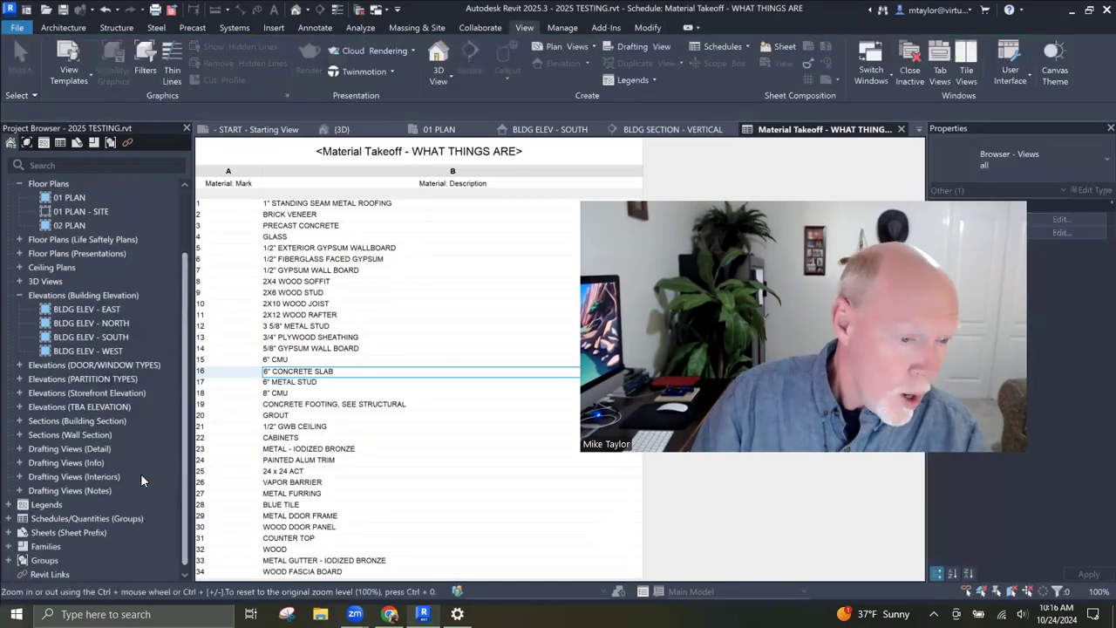
double_click(36, 534)
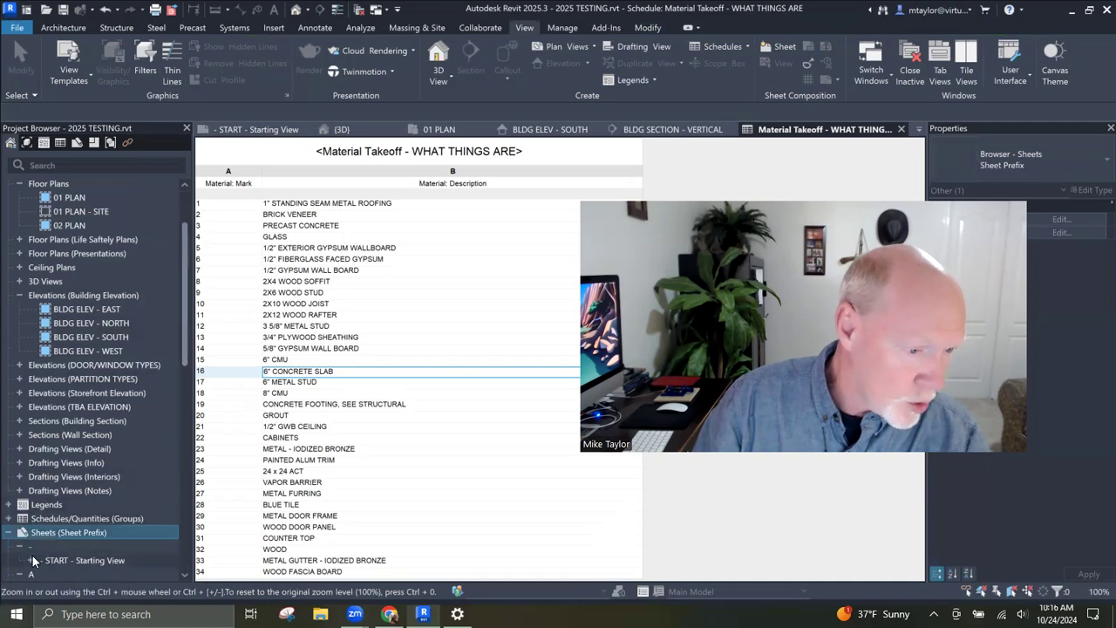
scroll(39, 523, down, 7)
double_click(94, 309)
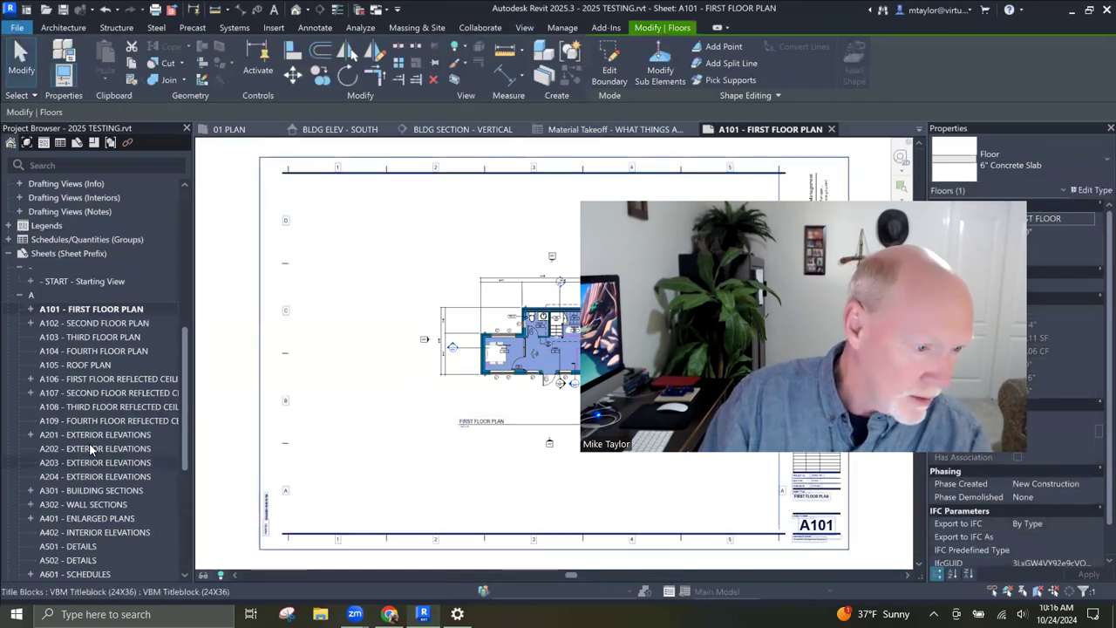
Step: Clear the floor selection, then open sheet A201 - EXTERIOR ELEVATIONS and expand its list of placed views
key(Escape)
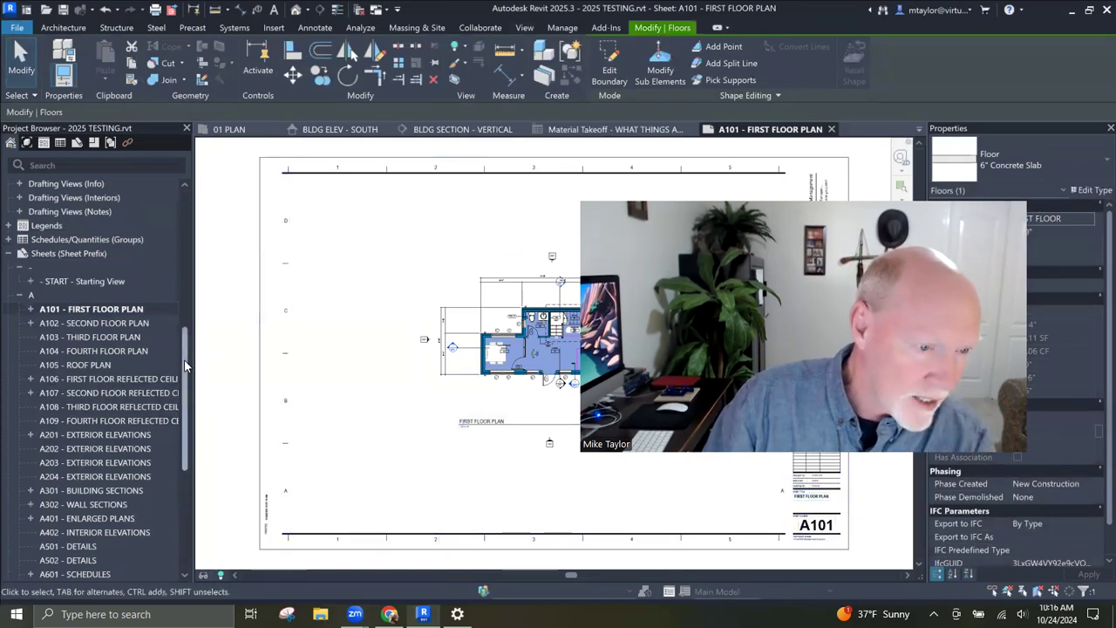
scroll(106, 444, down, 3)
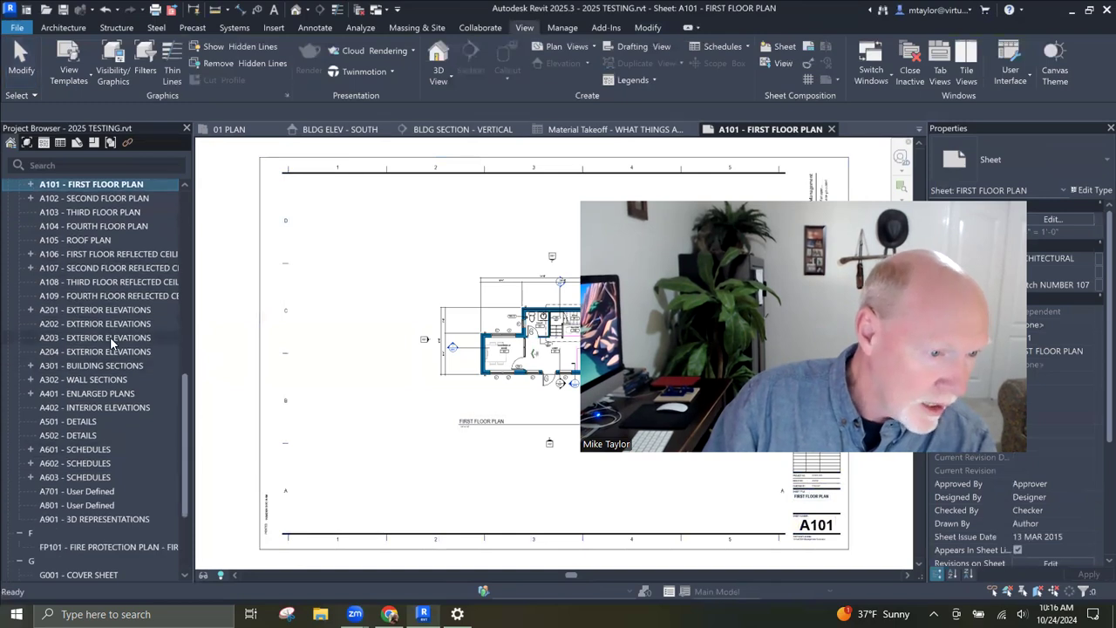
click(31, 310)
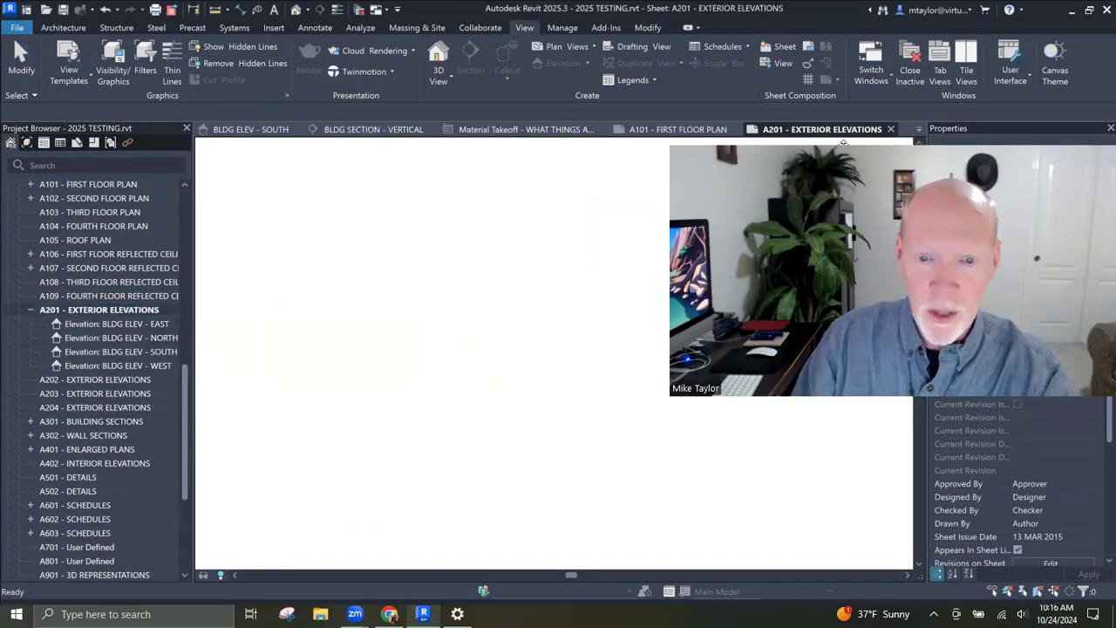
Step: Examine the material tags on the South elevation and the free space below the elevations on sheet A201
scroll(444, 378, up, 5)
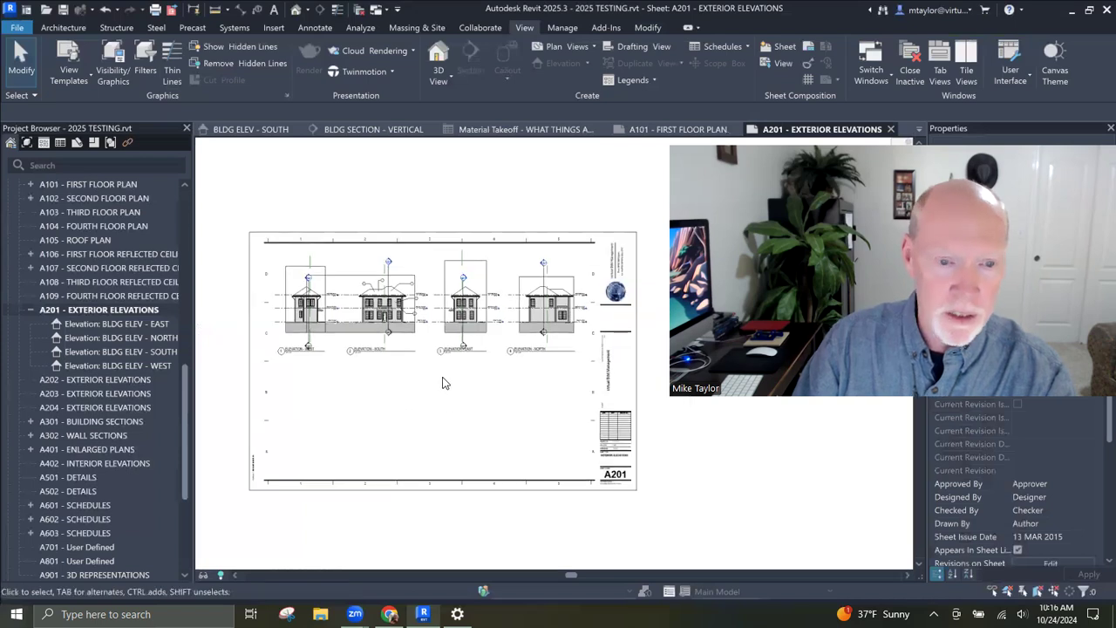
scroll(386, 279, up, 3)
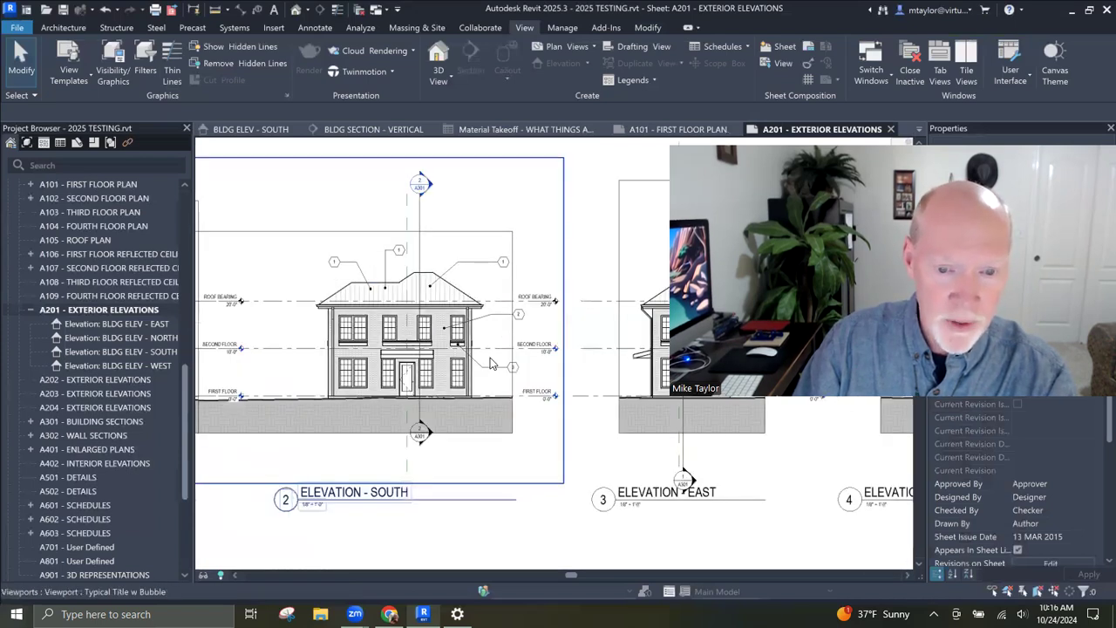
scroll(485, 379, down, 6)
middle_drag(484, 392, 460, 368)
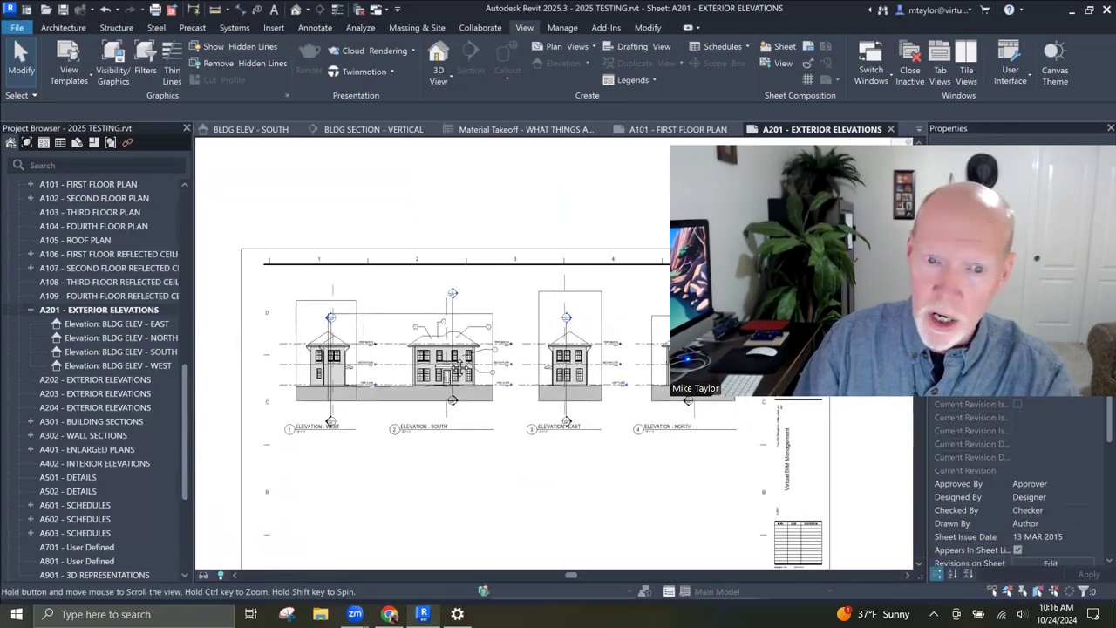
scroll(458, 366, down, 1)
scroll(181, 259, up, 1)
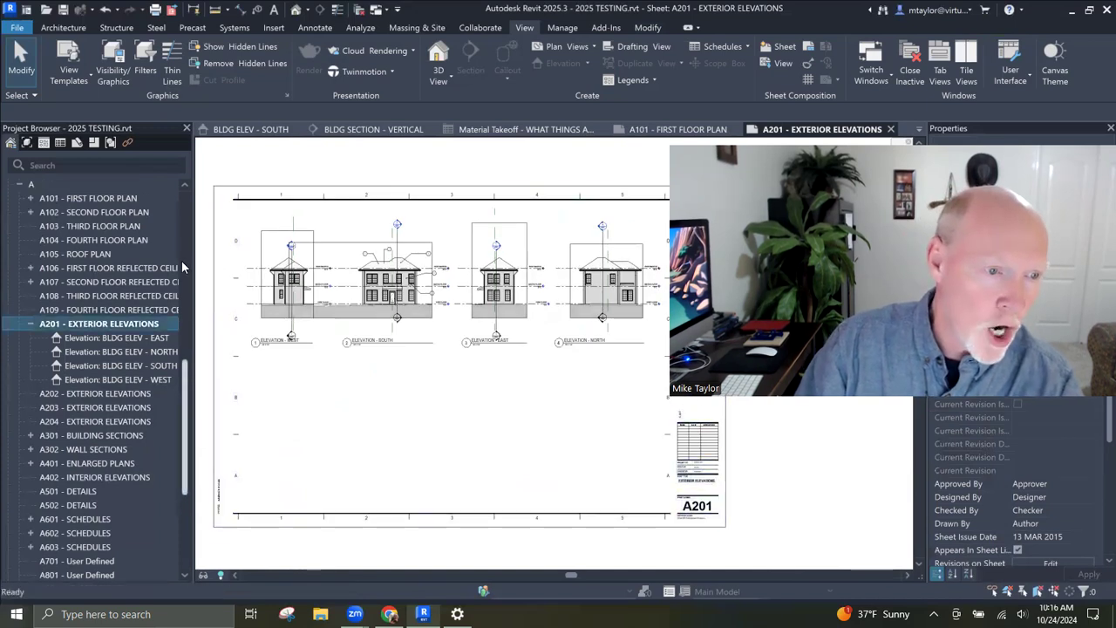
Step: Expand the Multi-Category schedules and place Material Takeoff - WHAT THINGS ARE on sheet A201, below the West elevation
scroll(131, 305, up, 10)
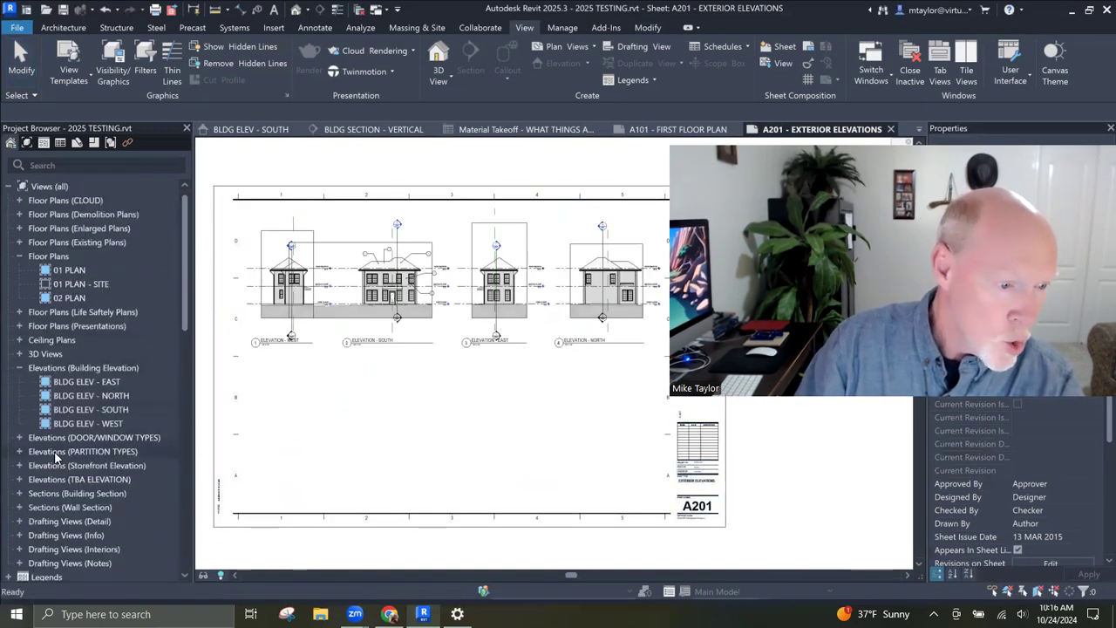
scroll(55, 458, down, 3)
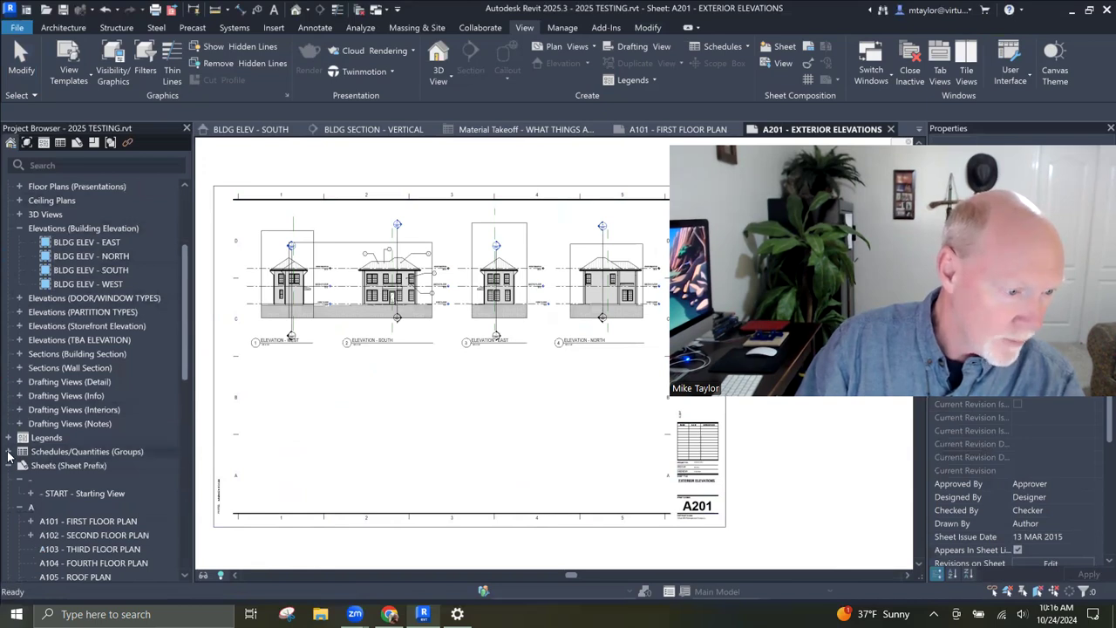
double_click(65, 452)
scroll(57, 488, down, 3)
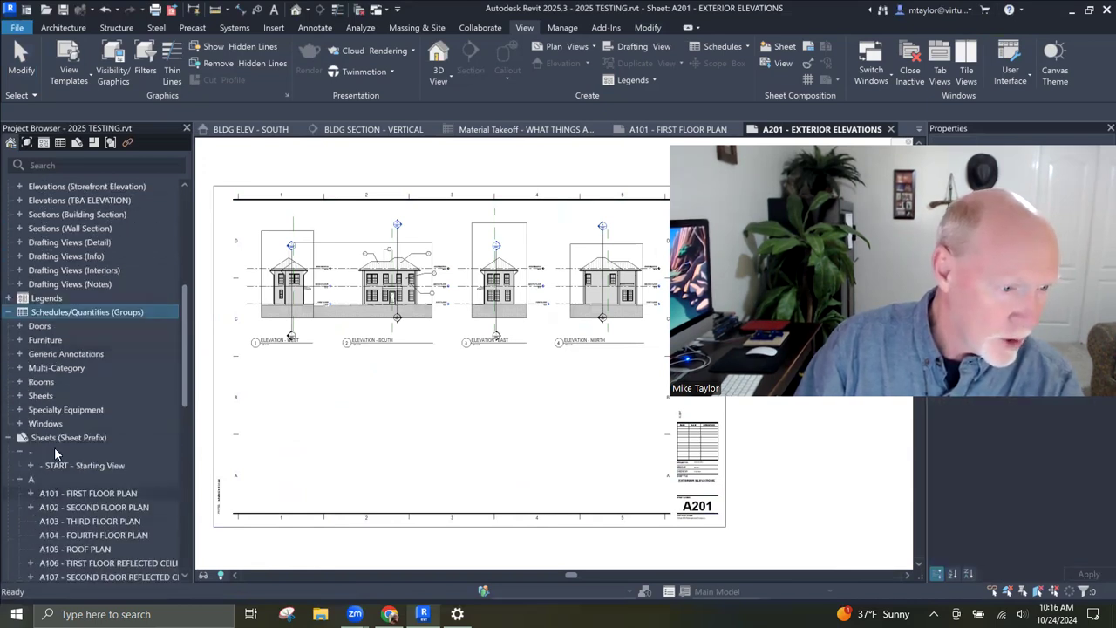
double_click(23, 370)
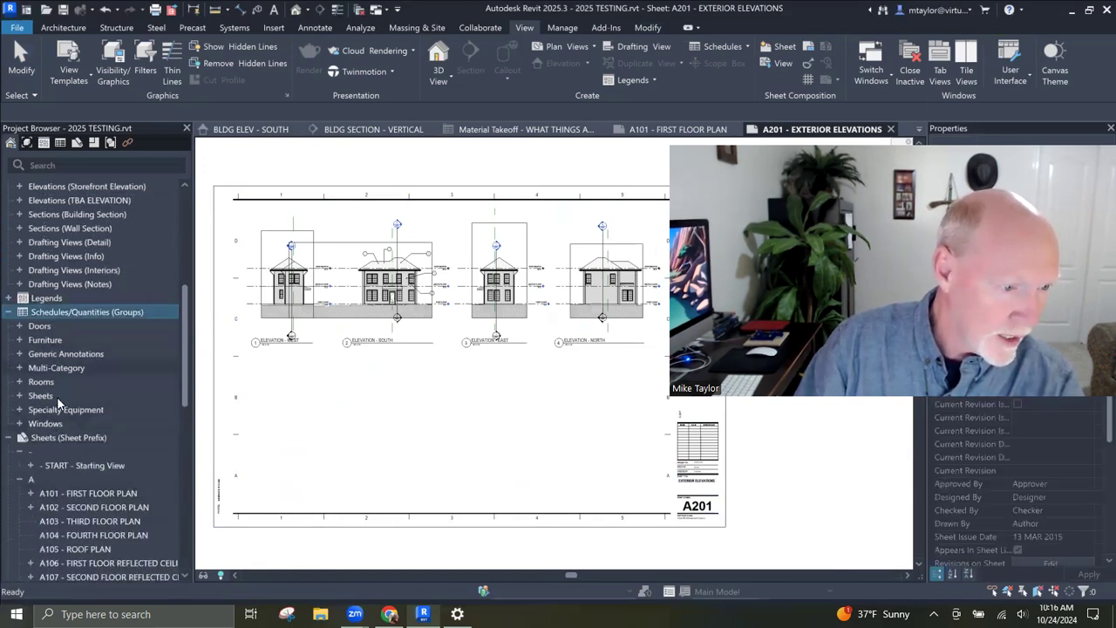
drag(93, 385, 331, 395)
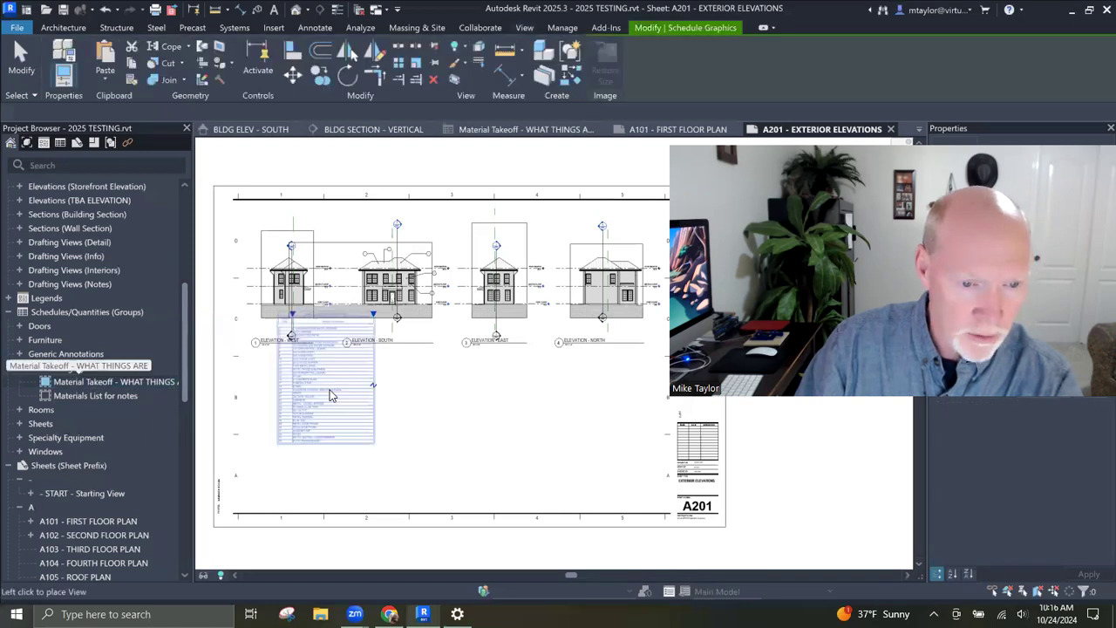
click(301, 424)
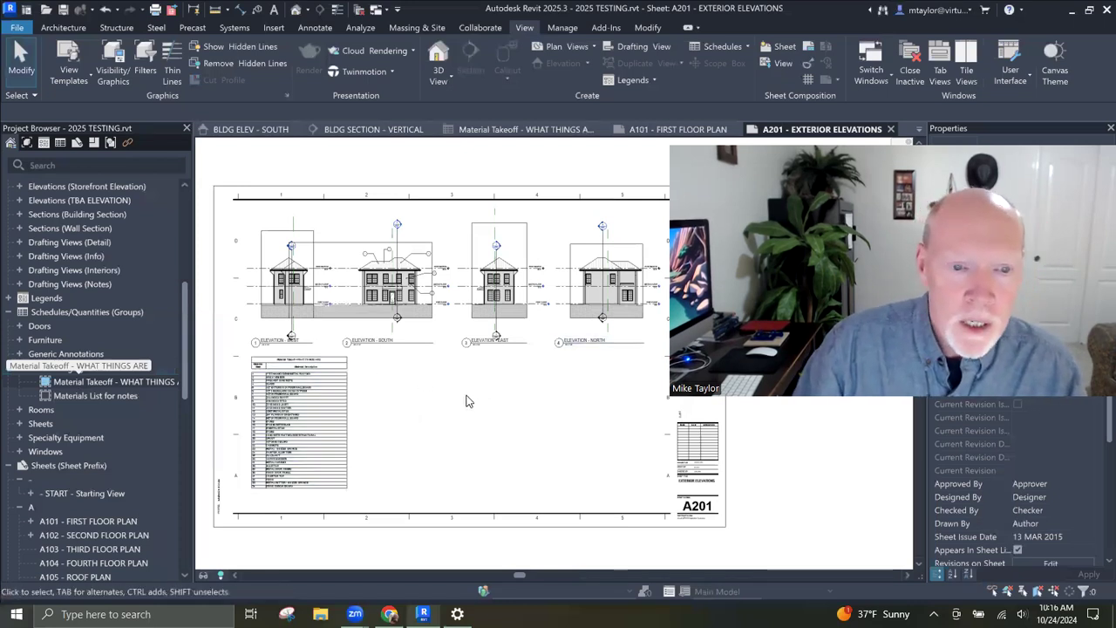
Step: Switch to sheet A101 - FIRST FLOOR PLAN and activate its floor plan view for editing at the conference room's exterior corner
click(673, 129)
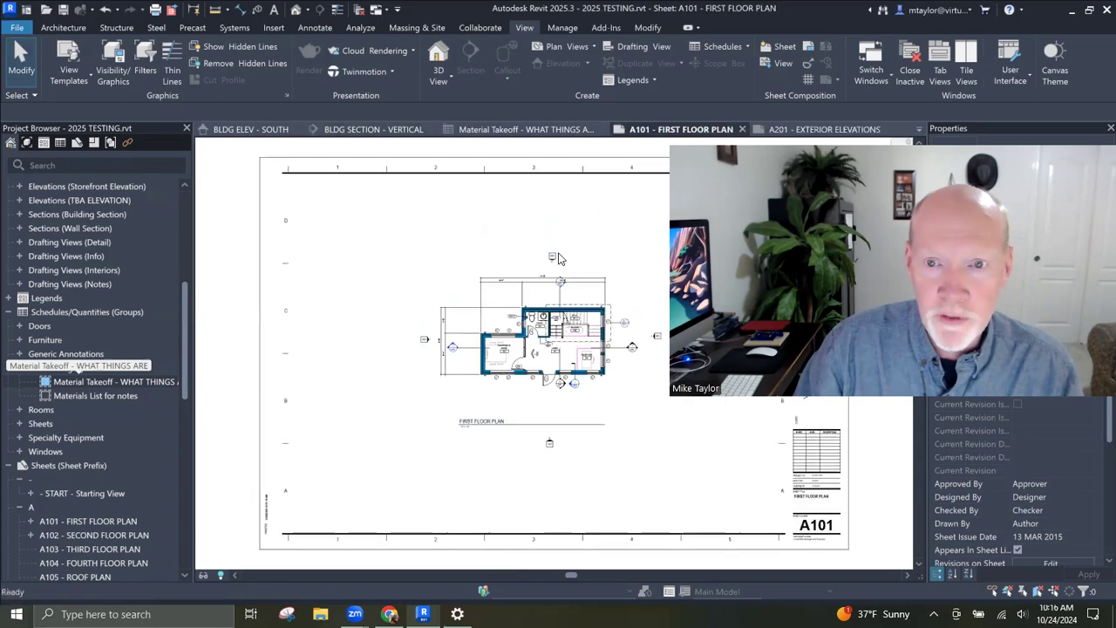
double_click(544, 366)
scroll(523, 375, up, 5)
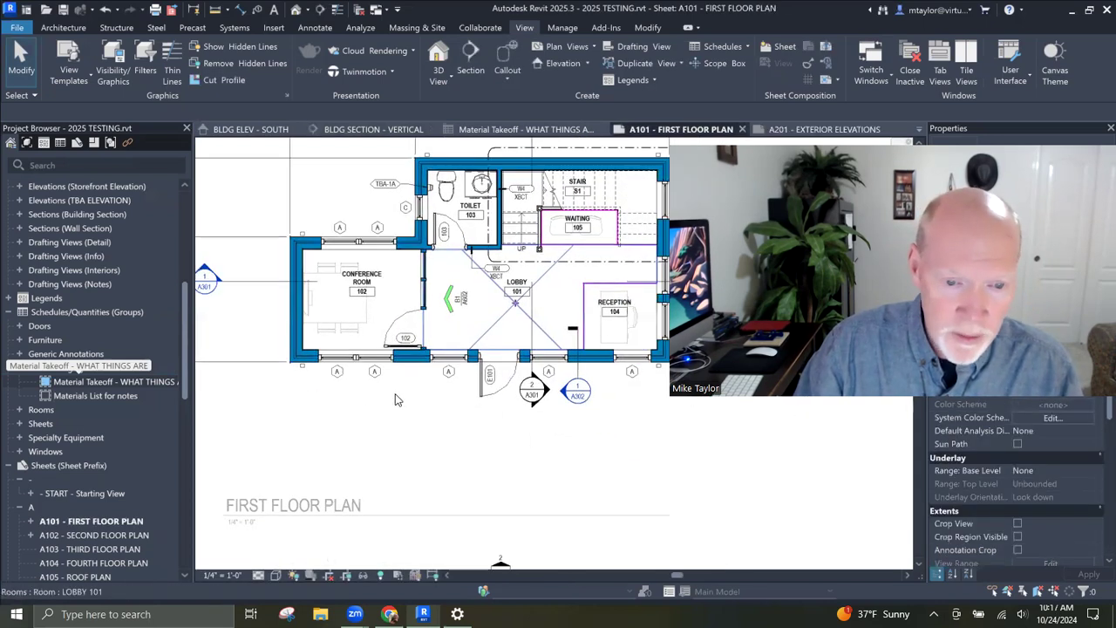
scroll(395, 393, up, 8)
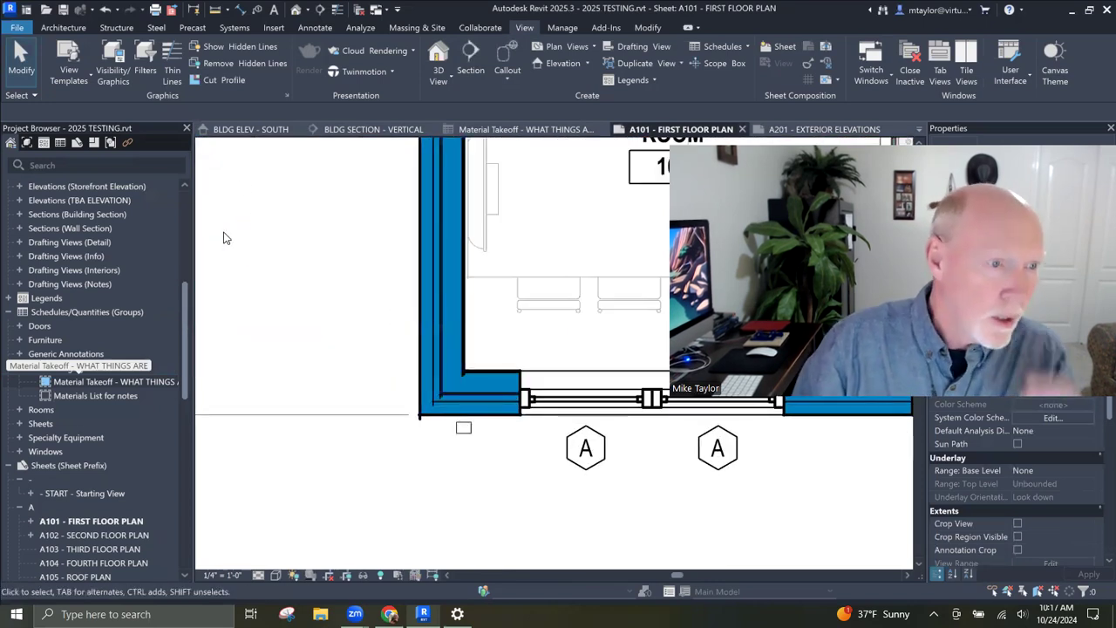
Step: Add material tags with leaders to the brick layer and the inner layer of the conference room's left exterior wall
key(t)
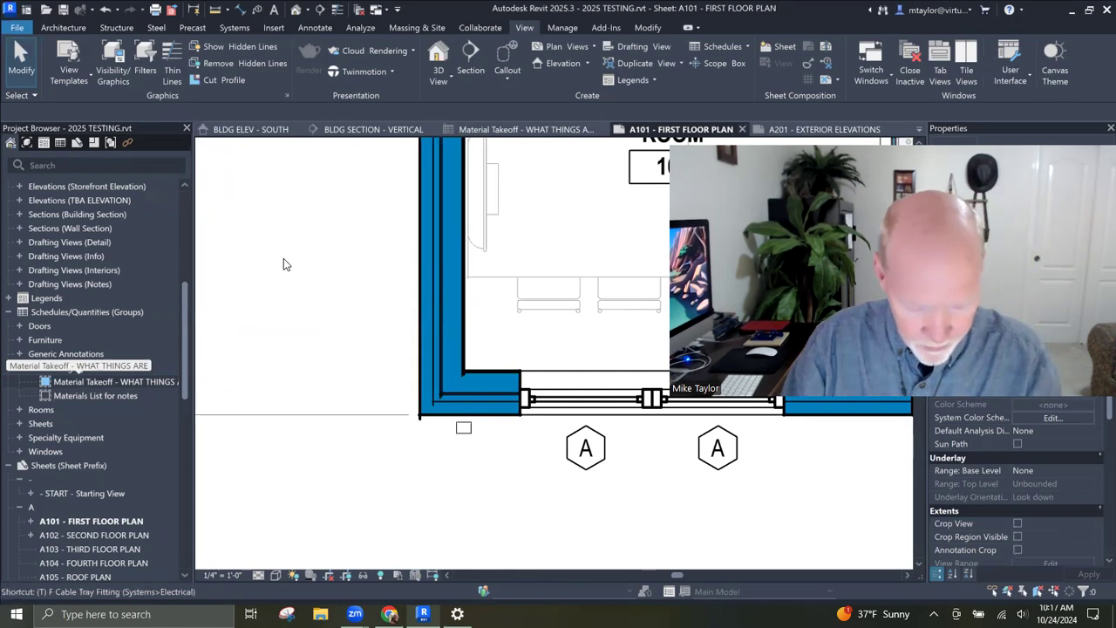
key(Escape)
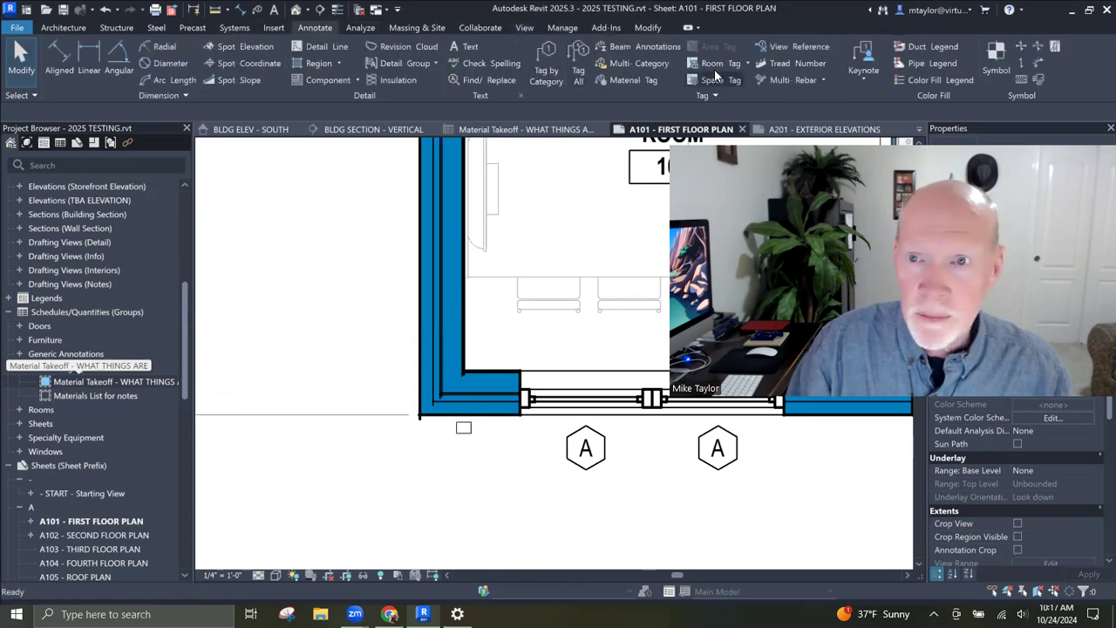
key(m)
key(t)
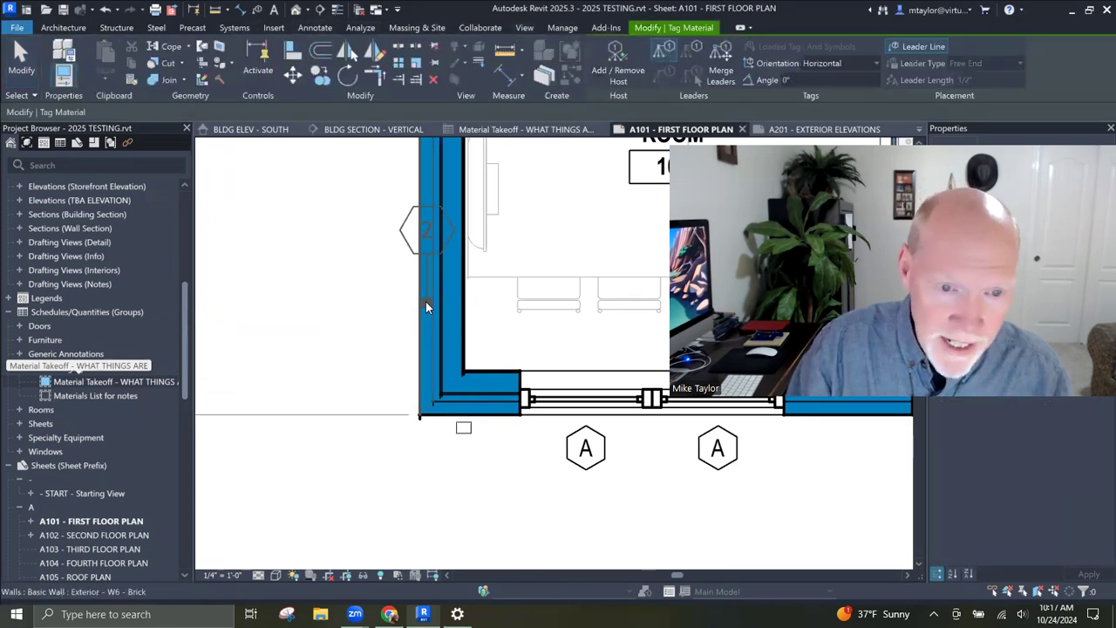
click(304, 233)
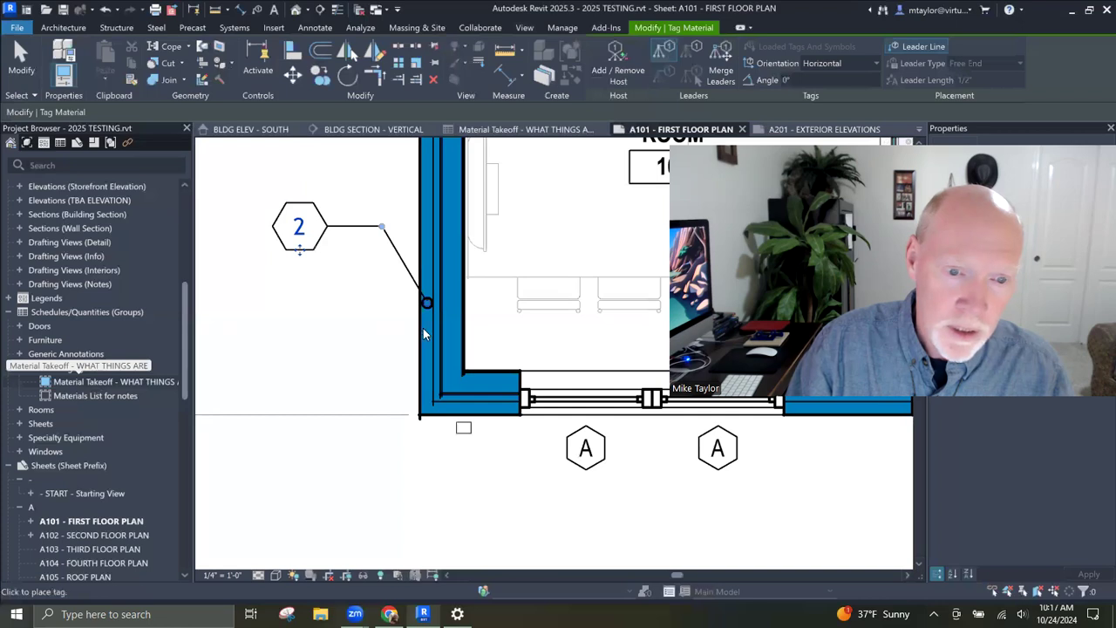
click(447, 336)
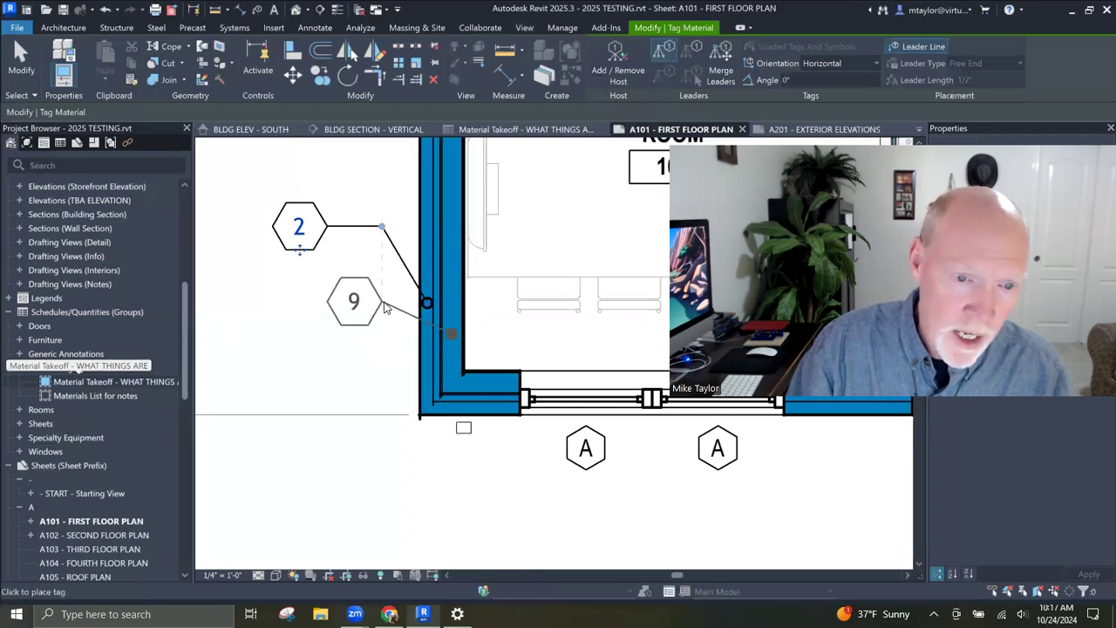
click(354, 340)
scroll(359, 338, down, 2)
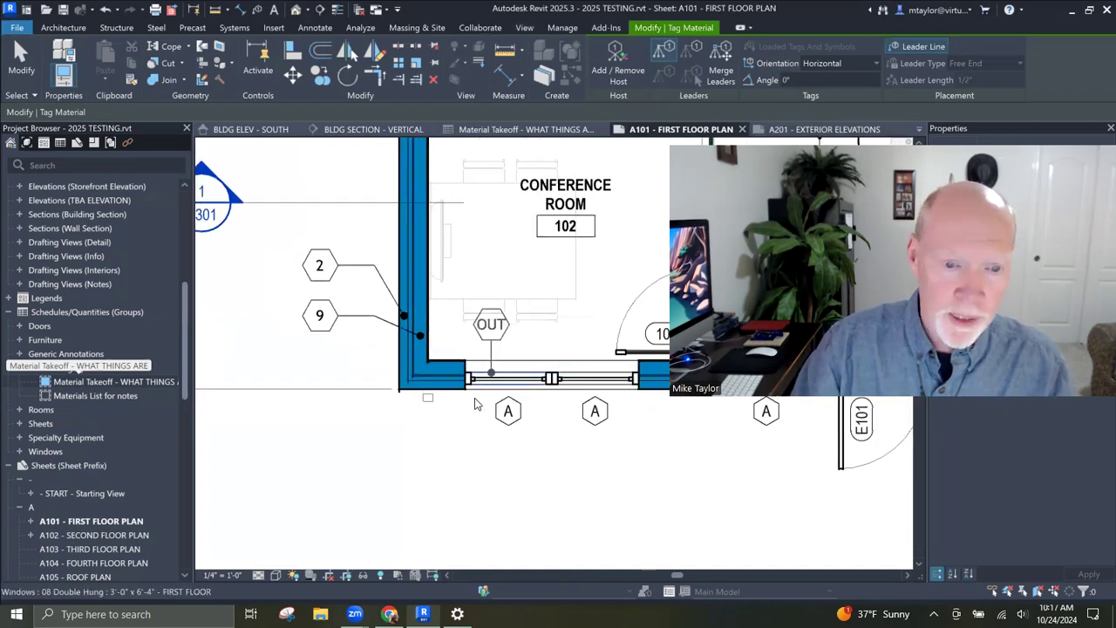
scroll(435, 405, down, 5)
key(Escape)
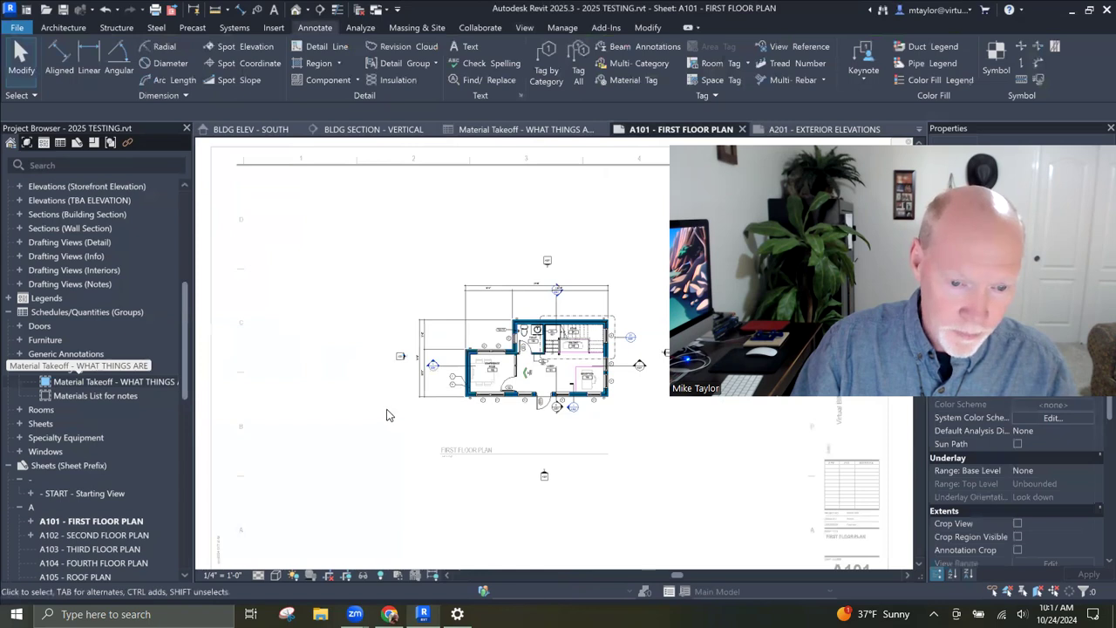
Step: Deactivate the plan view and place Material Takeoff - WHAT THINGS ARE in the upper-left corner of sheet A101
scroll(361, 343, down, 3)
double_click(375, 229)
click(413, 301)
drag(84, 380, 349, 357)
click(348, 340)
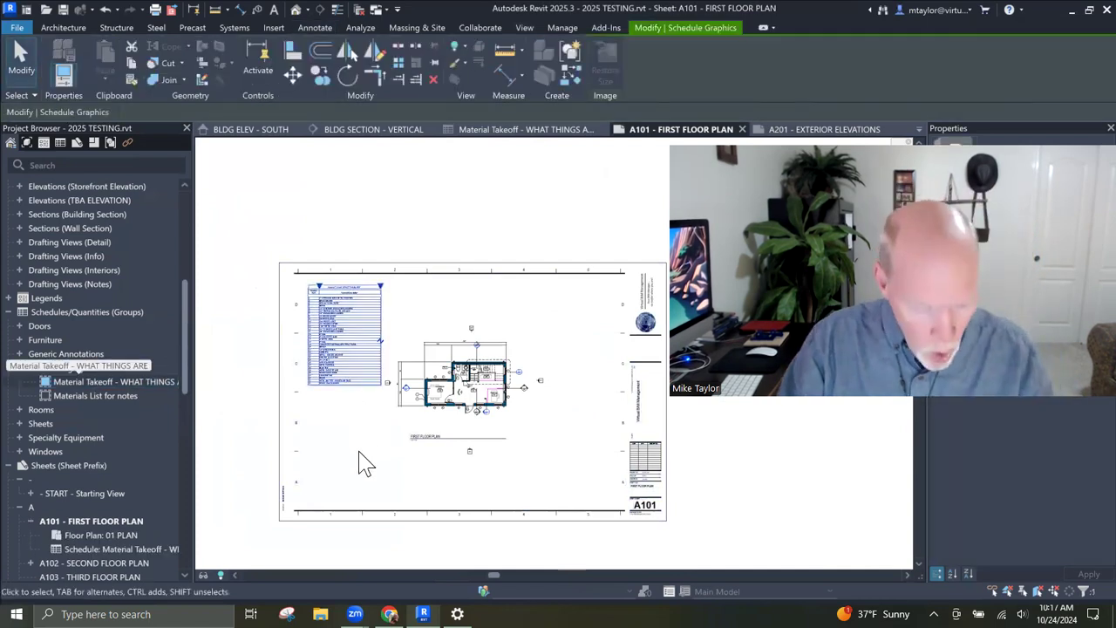
click(364, 462)
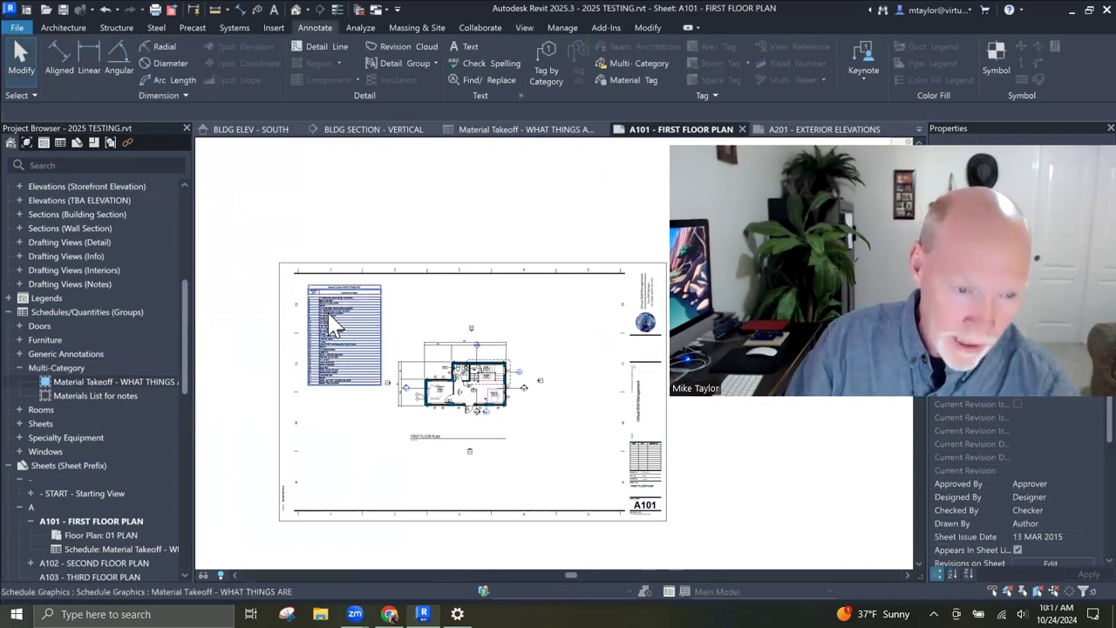
Step: Look over the material takeoff on sheet A101, then return to sheet A201 - EXTERIOR ELEVATIONS
scroll(334, 324, up, 3)
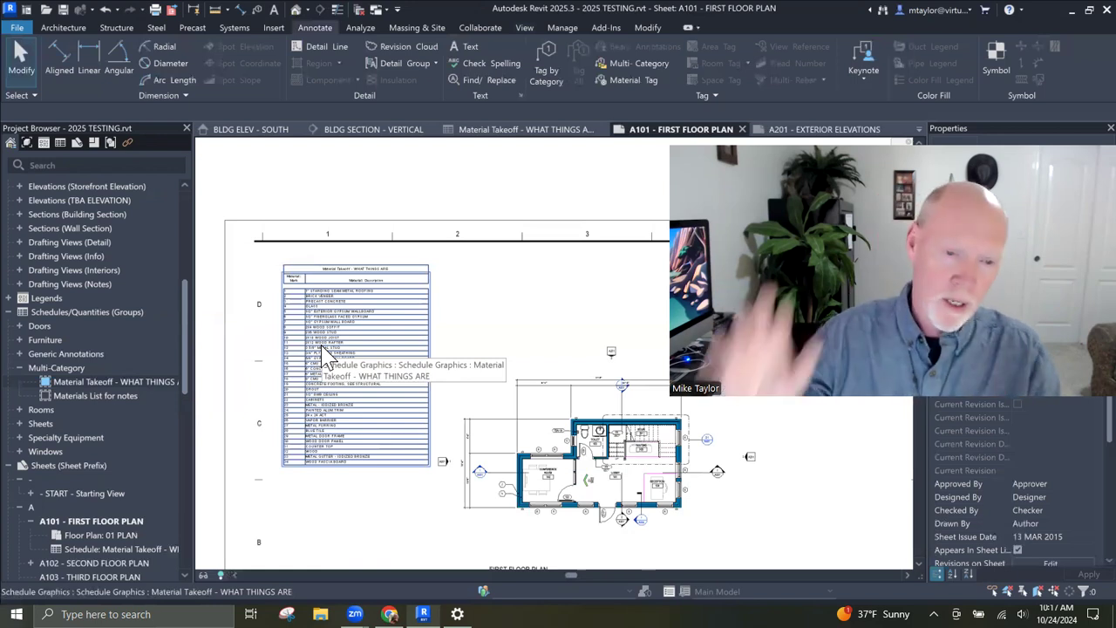
click(807, 129)
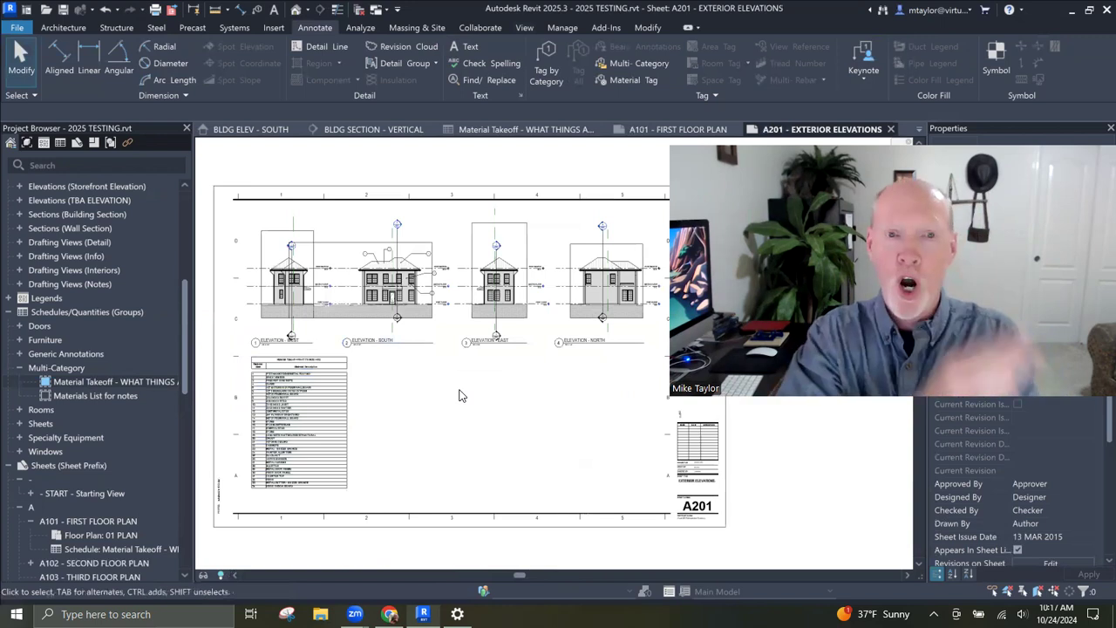